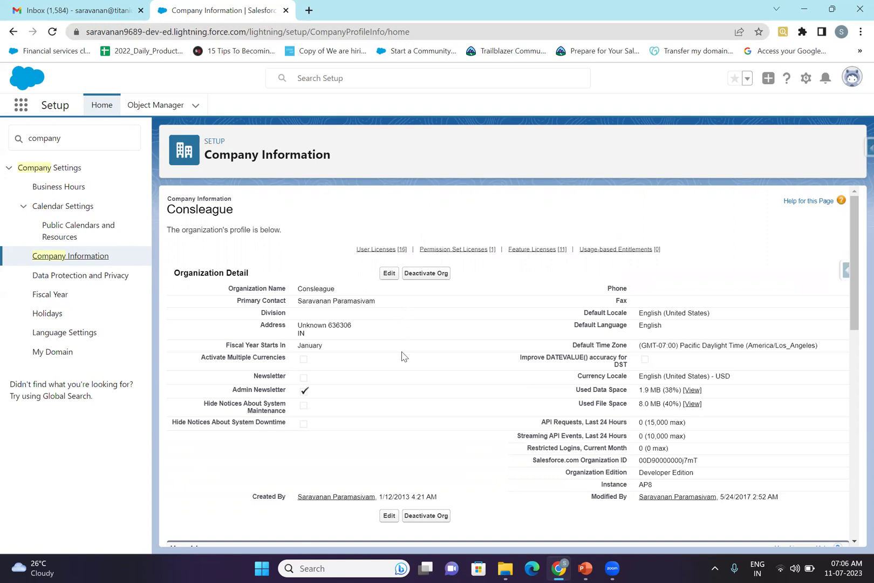
Step: Examine the Created By entry in the organization detail to check the org's creation date
scroll(402, 356, "down", 1)
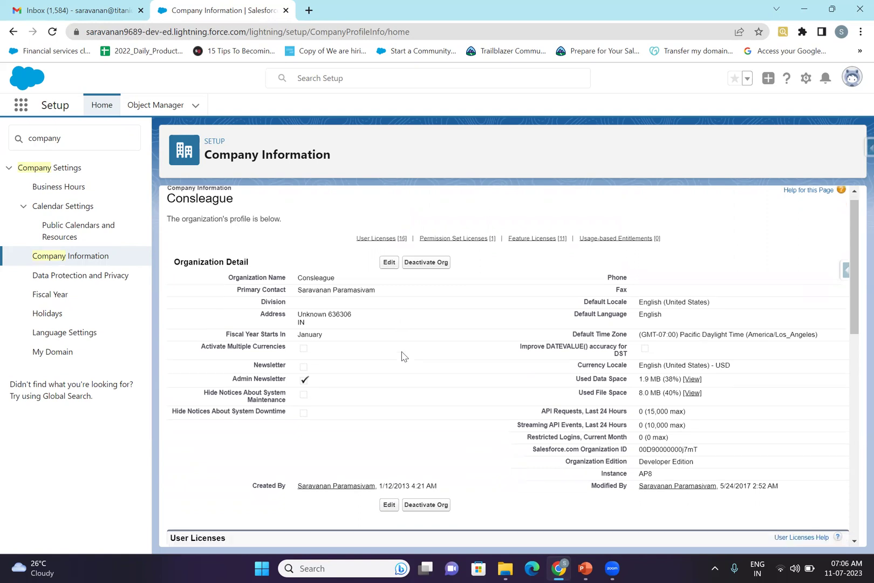
key("ctrl+plus")
key("ctrl+plus")
left_click_drag(201, 482, 230, 491)
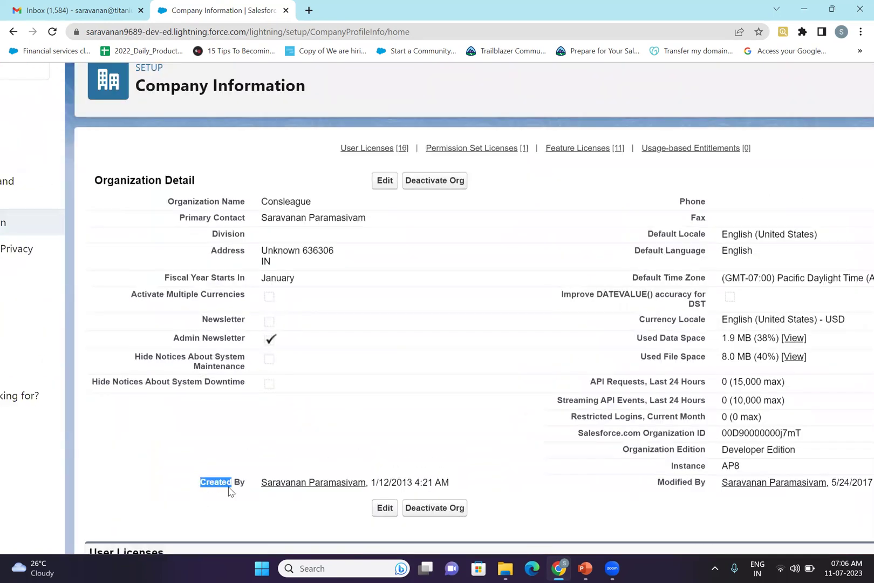
double_click(399, 482)
left_click_drag(399, 481, 373, 481)
left_click(408, 481)
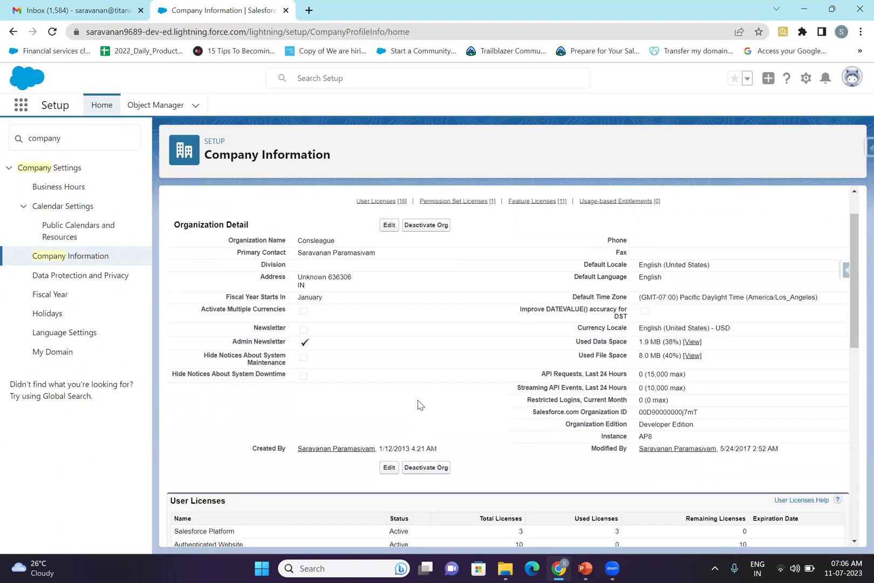
right_click(426, 424)
left_click(317, 376)
left_click_drag(393, 448, 269, 449)
left_click(269, 450)
Step: Review the User Licenses table on the Company Information page and return to the organization detail
scroll(269, 449, "down", 4)
scroll(269, 450, "down", 1)
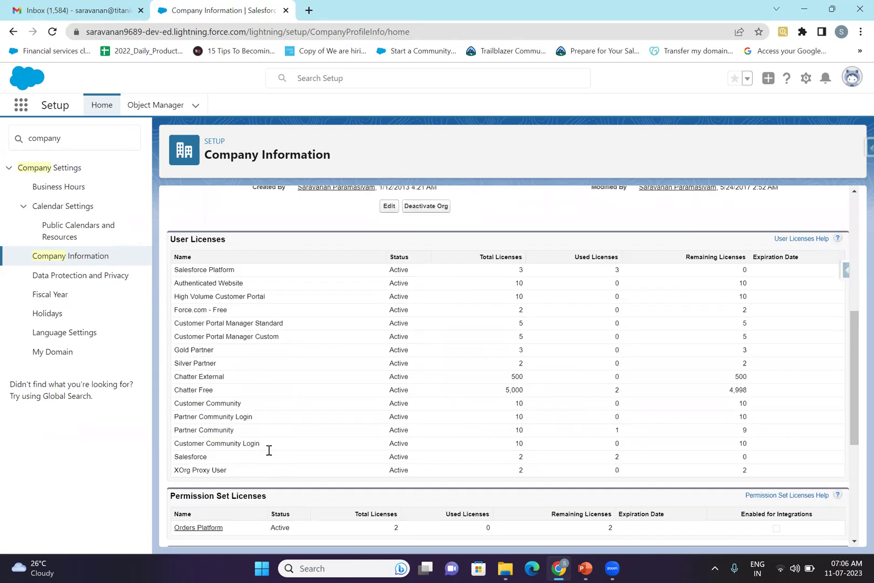
scroll(268, 449, "up", 5)
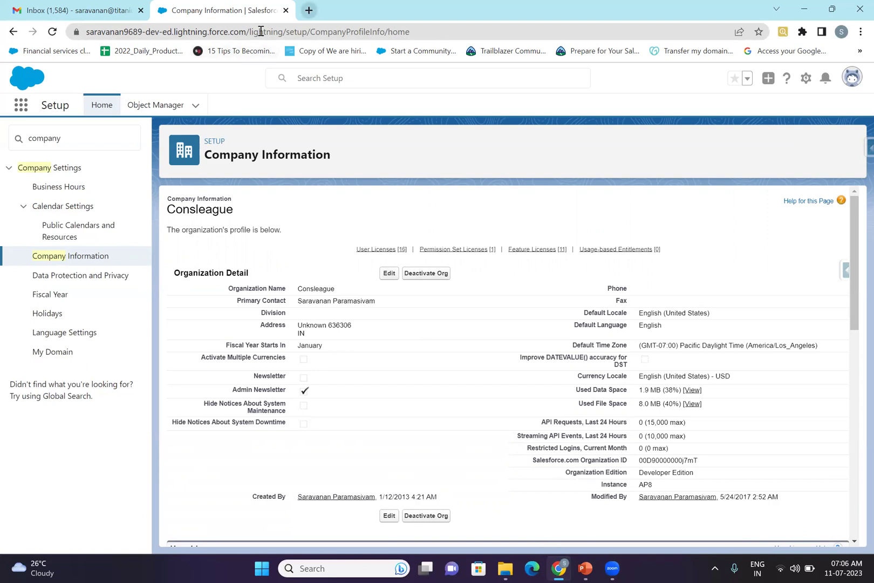
Step: Search Google for "developer org sign up" in a new tab and open the Developer Edition Signup result
key("ctrl+t")
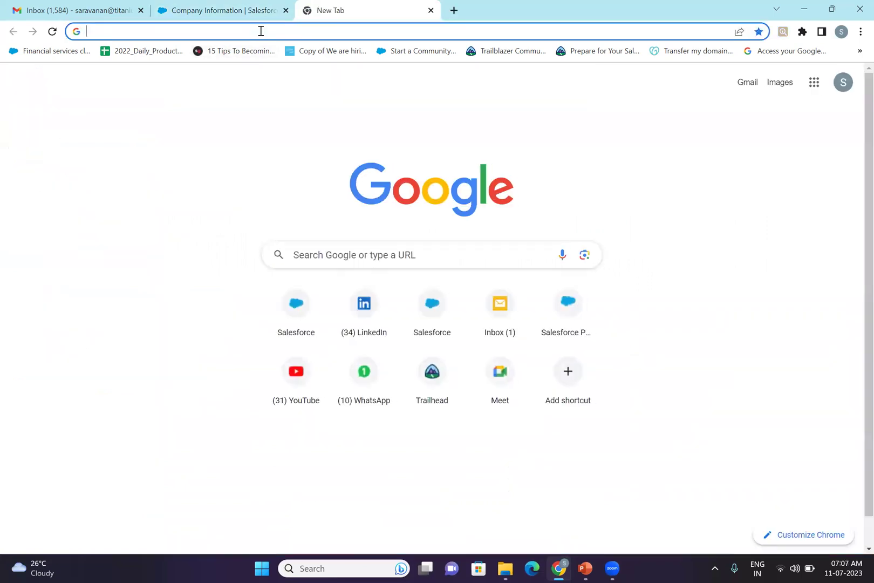
type("developer ")
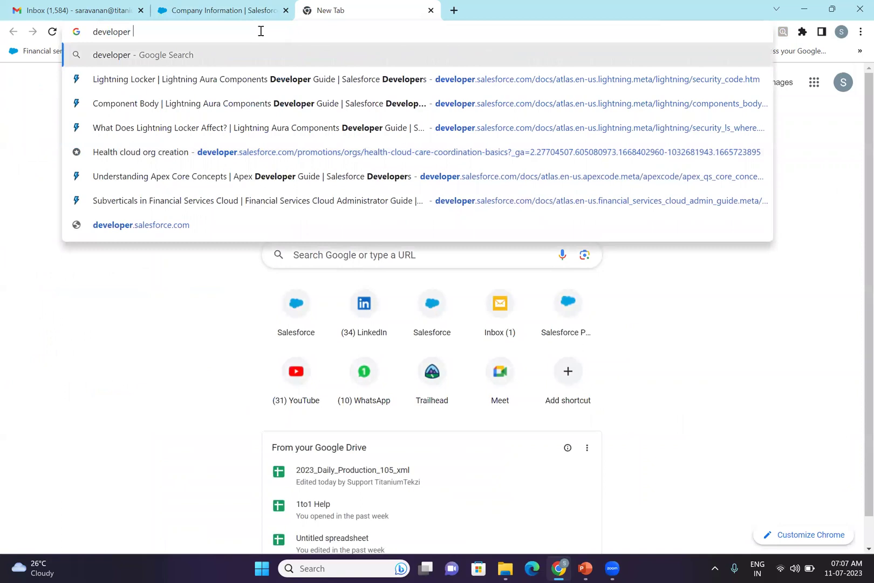
type("org si")
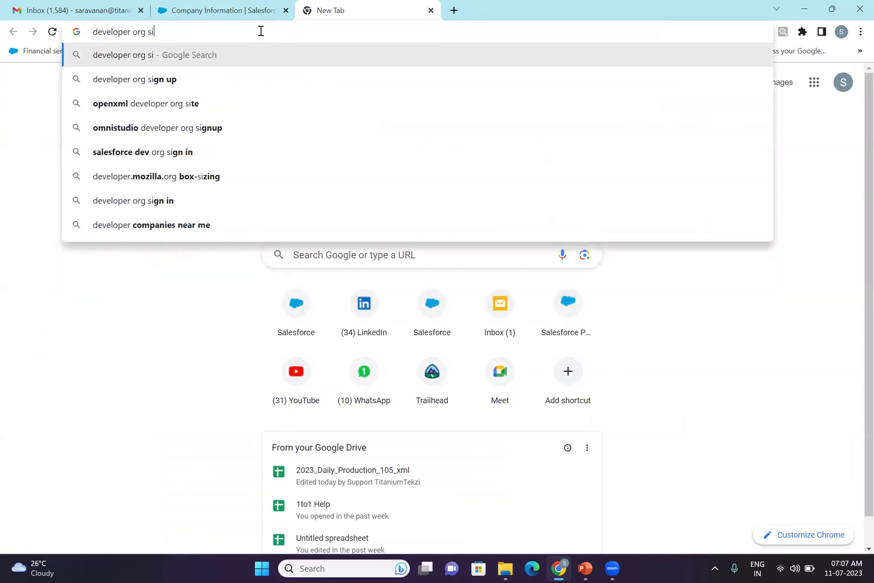
type("gn up")
key("Return")
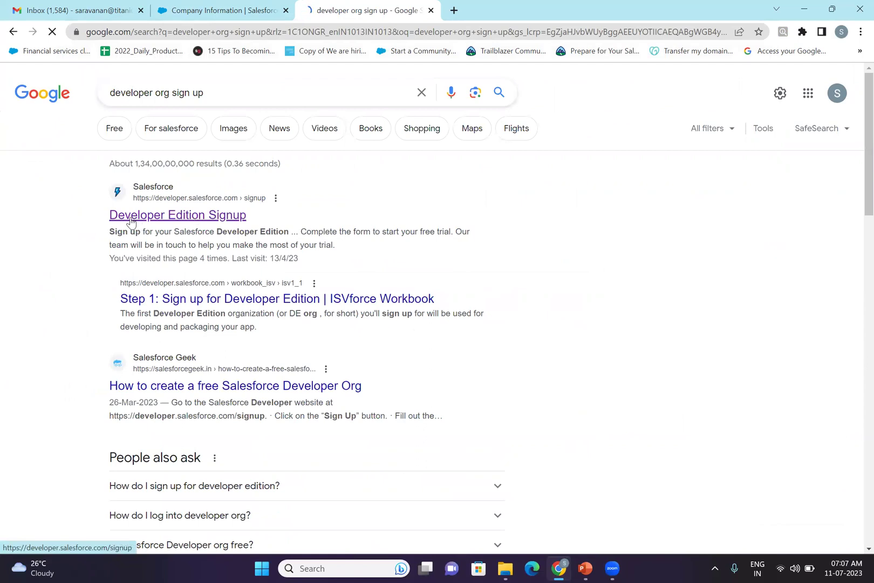
left_click(198, 217)
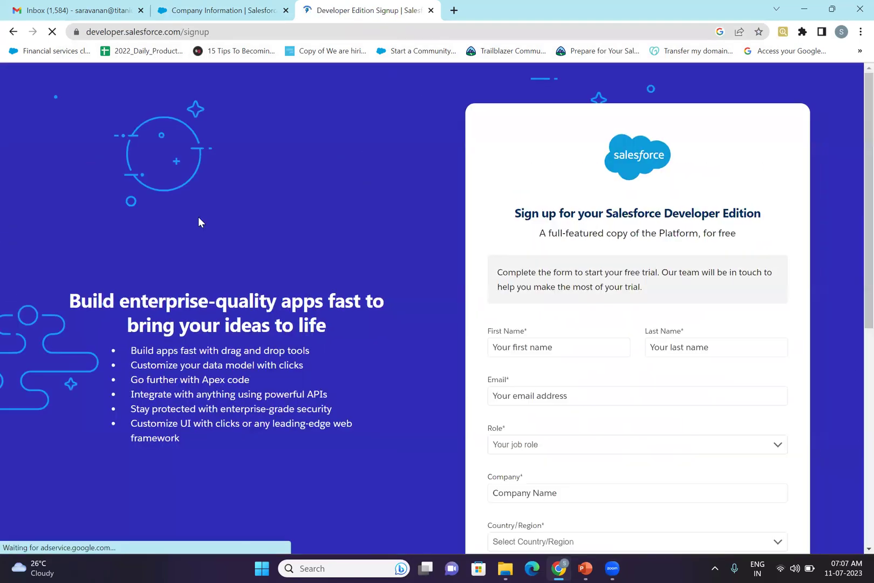
Step: Select the sign-up page's web address and switch to the Zoom meeting windows
left_click(228, 33)
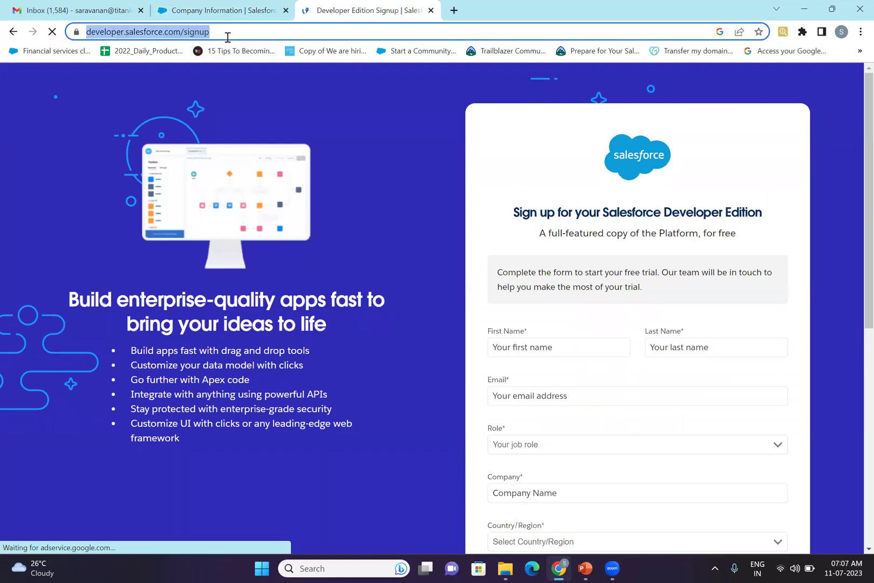
left_click(612, 568)
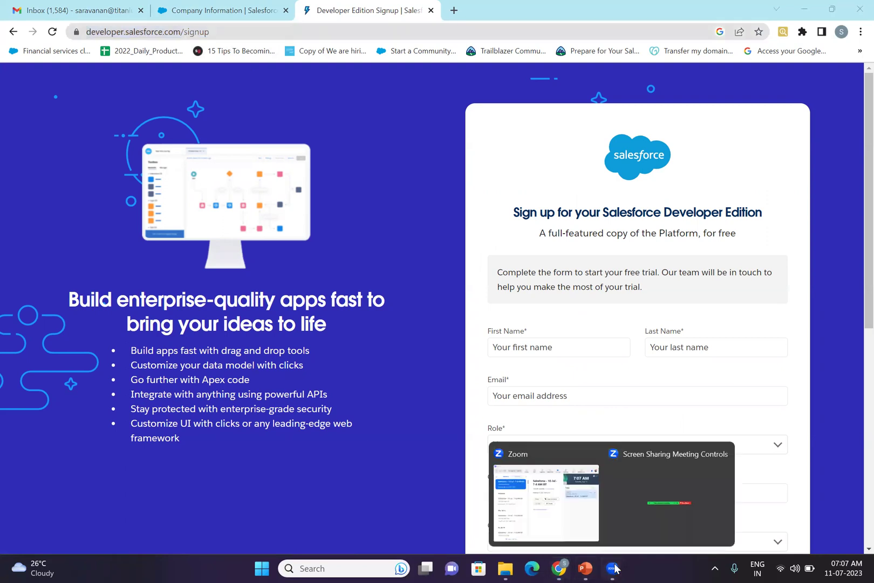
left_click(570, 522)
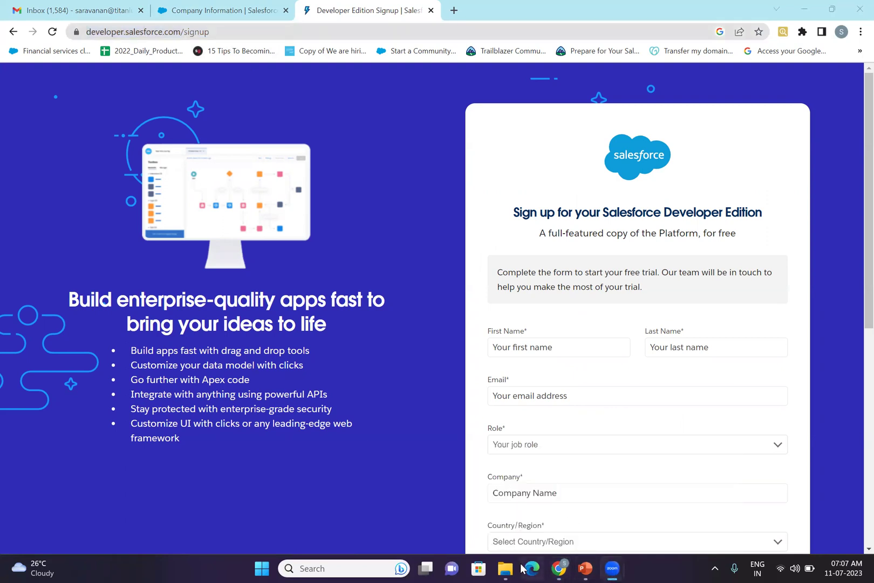
mouse_move(622, 563)
left_click(669, 512)
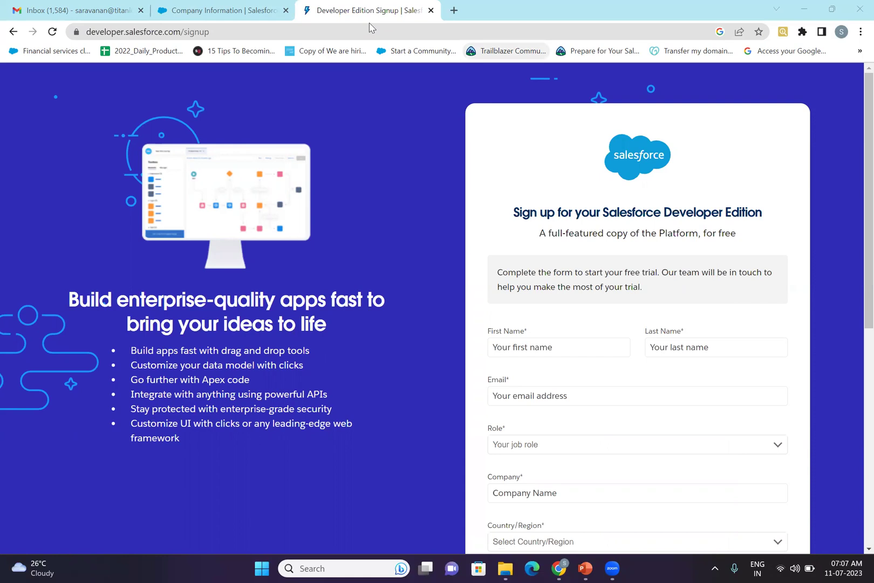
Step: Return to the browser and read the heading and description of the Salesforce Developer Edition sign-up form
left_click(769, 183)
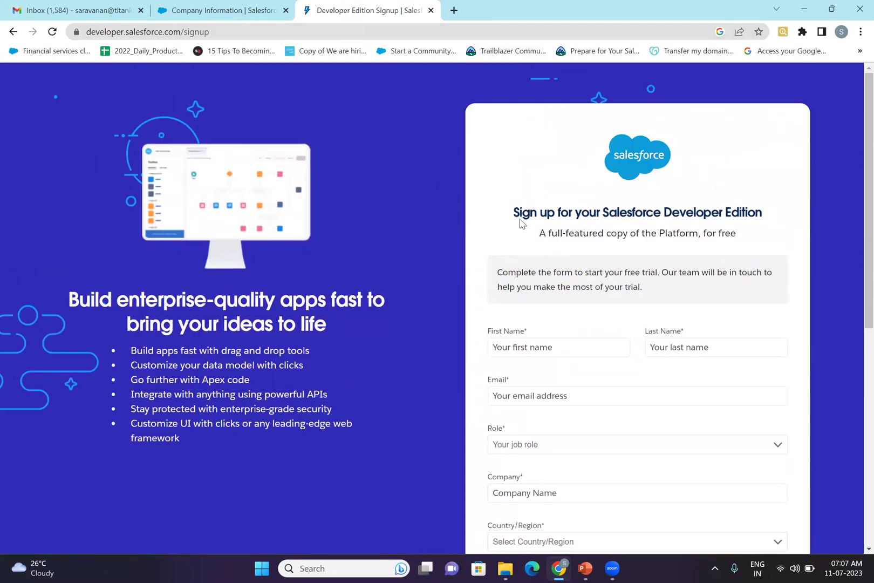
left_click_drag(520, 217, 729, 220)
left_click(730, 220)
scroll(731, 221, "down", 1)
left_click_drag(541, 199, 747, 197)
double_click(704, 197)
scroll(747, 197, "down", 3)
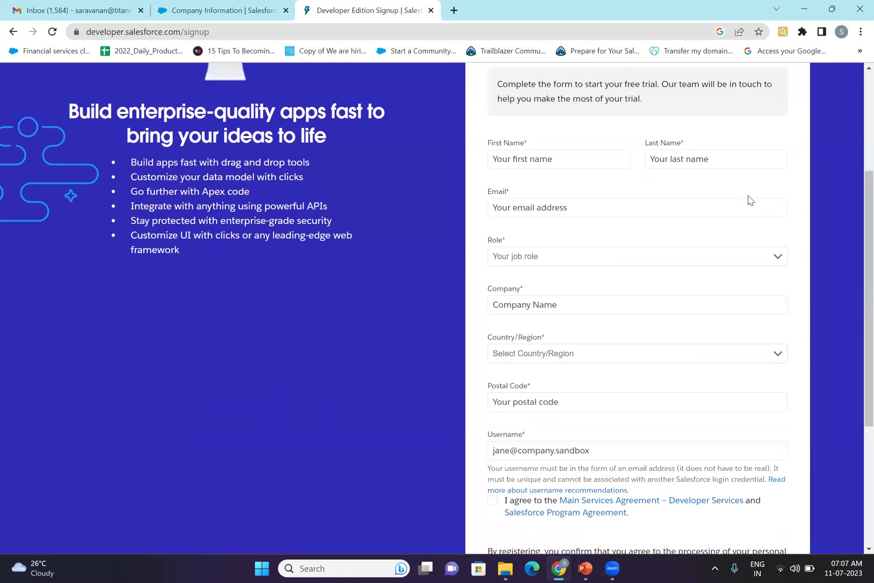
Step: Go through the name and email fields of the sign-up form and set the role to Developer
left_click(554, 159)
left_click(683, 171)
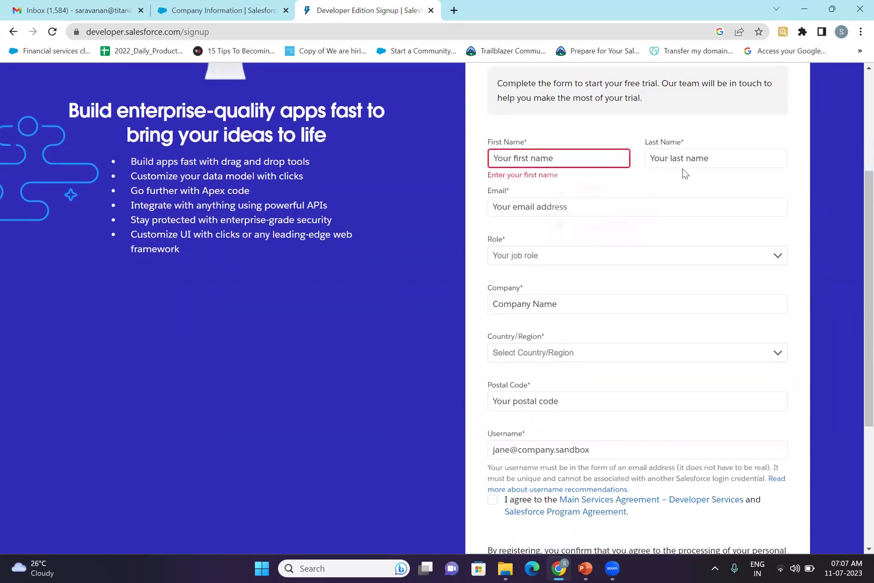
left_click(594, 199)
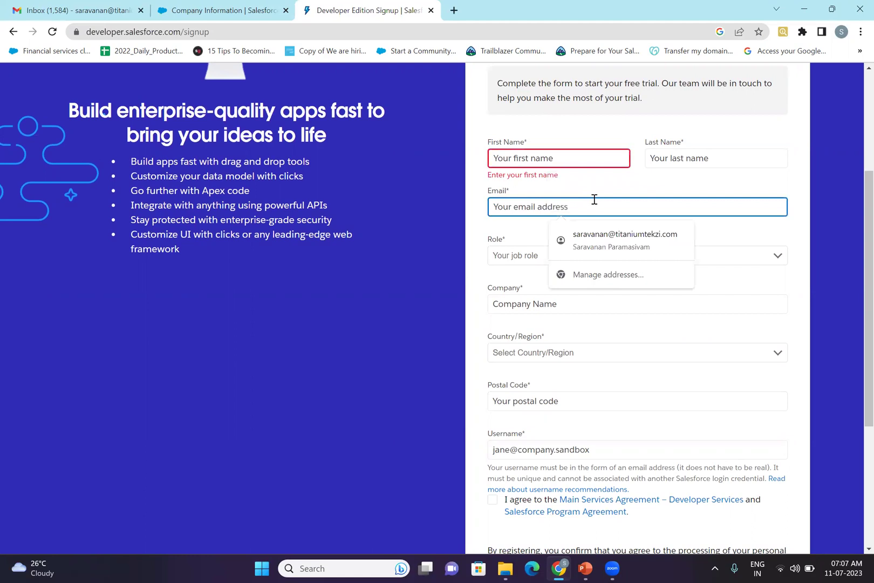
left_click(521, 256)
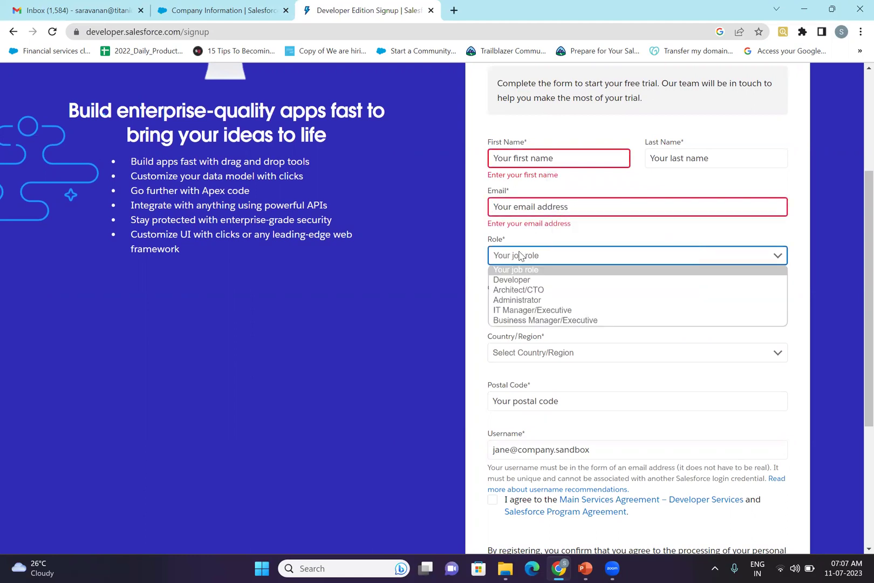
left_click(521, 281)
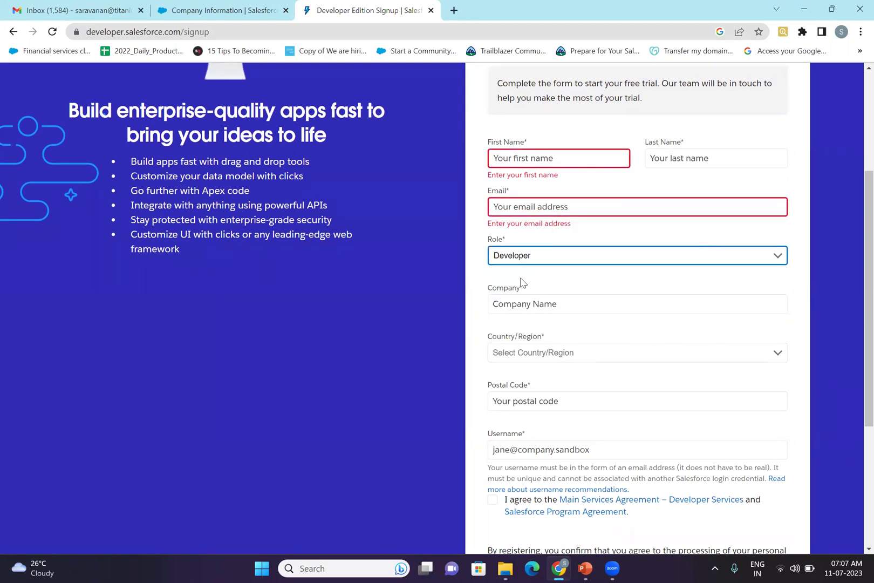
Step: Examine the Company and Username fields of the sign-up form, including the username format requirements
left_click(515, 302)
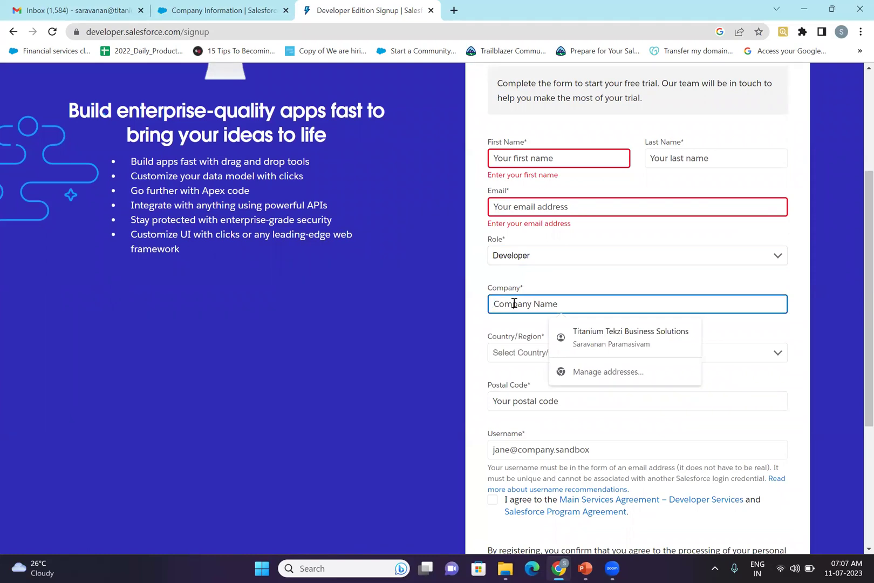
left_click(608, 284)
scroll(609, 284, "down", 1)
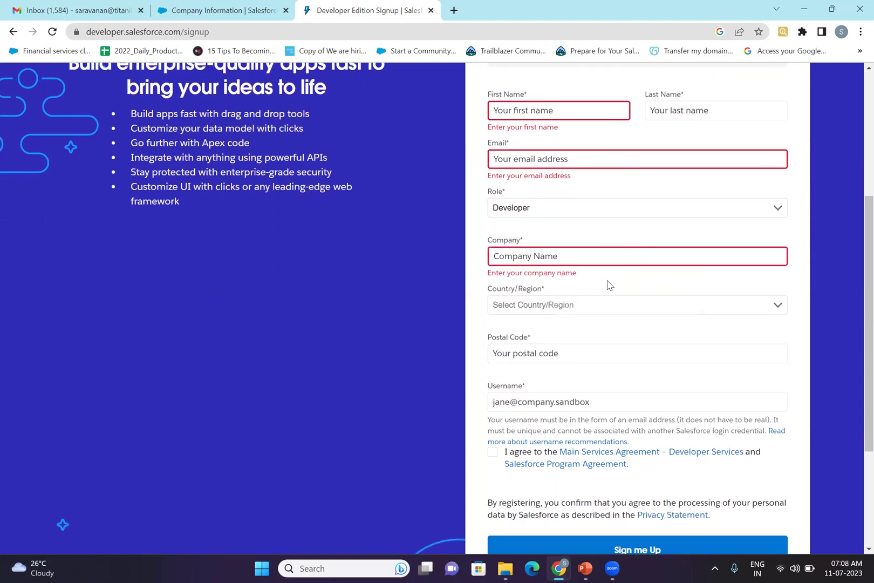
scroll(548, 343, "down", 2)
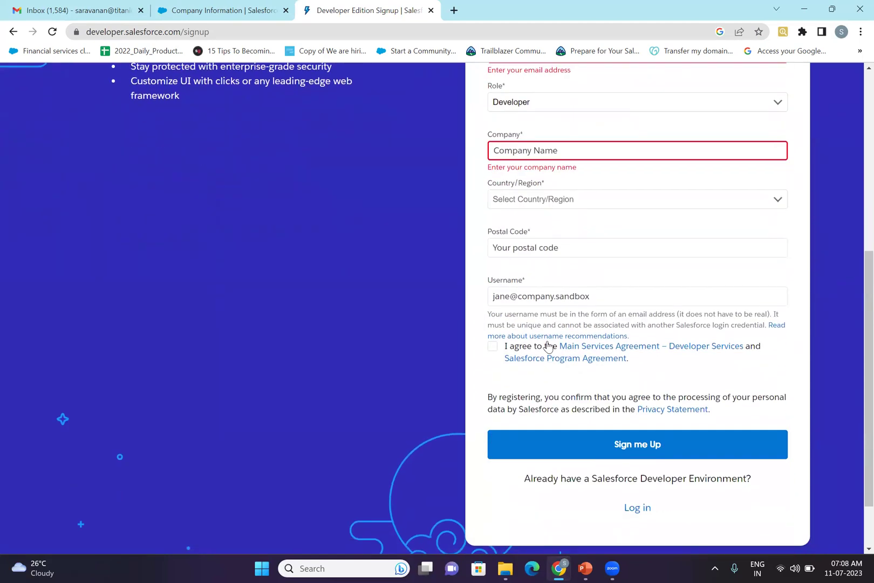
left_click(496, 300)
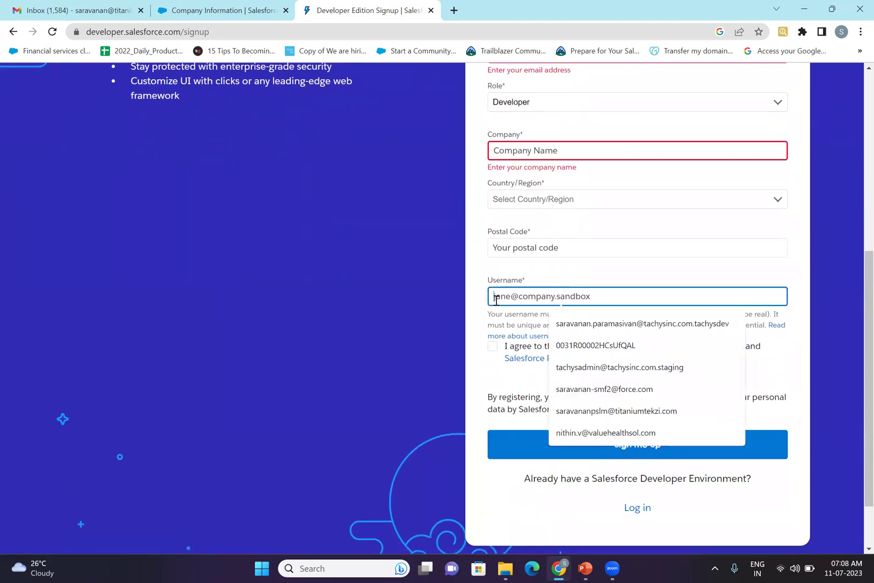
left_click(593, 281)
scroll(594, 248, "up", 4)
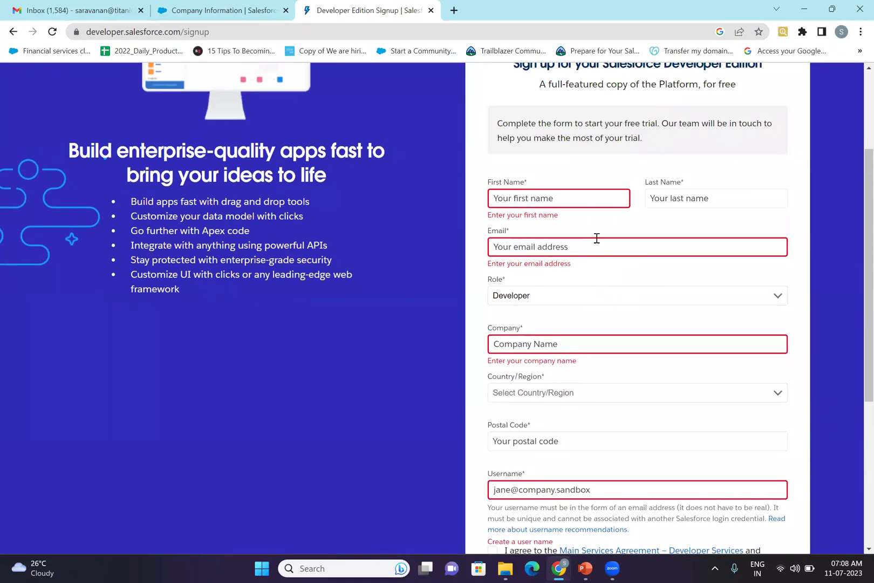
Step: Review the whole sign-up form from the email field down to the agreement and submission section
scroll(596, 238, "down", 5)
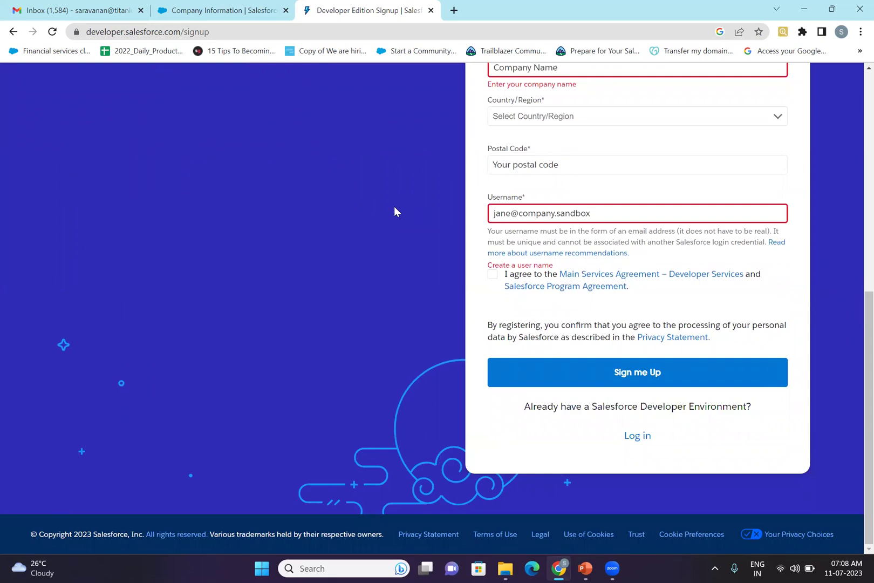
scroll(394, 207, "up", 6)
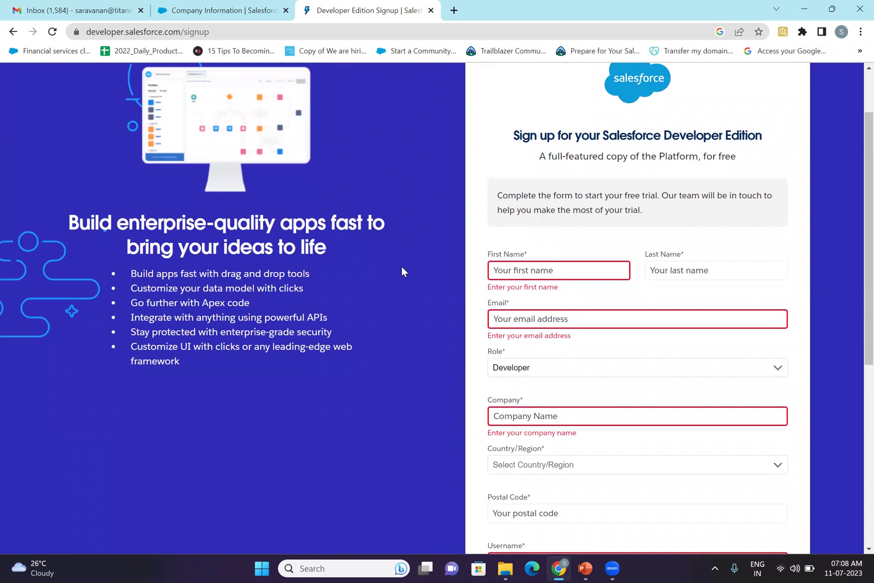
scroll(401, 266, "down", 1)
left_click(527, 254)
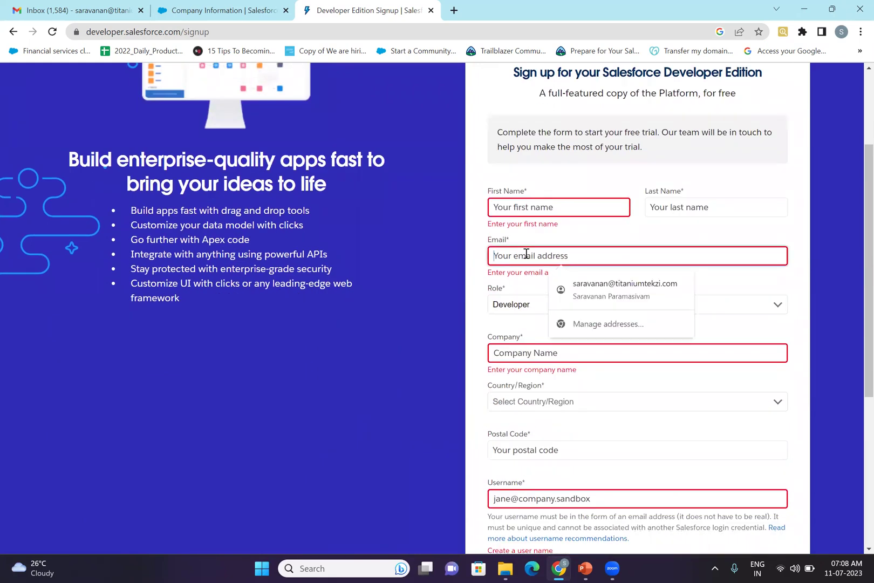
left_click(336, 232)
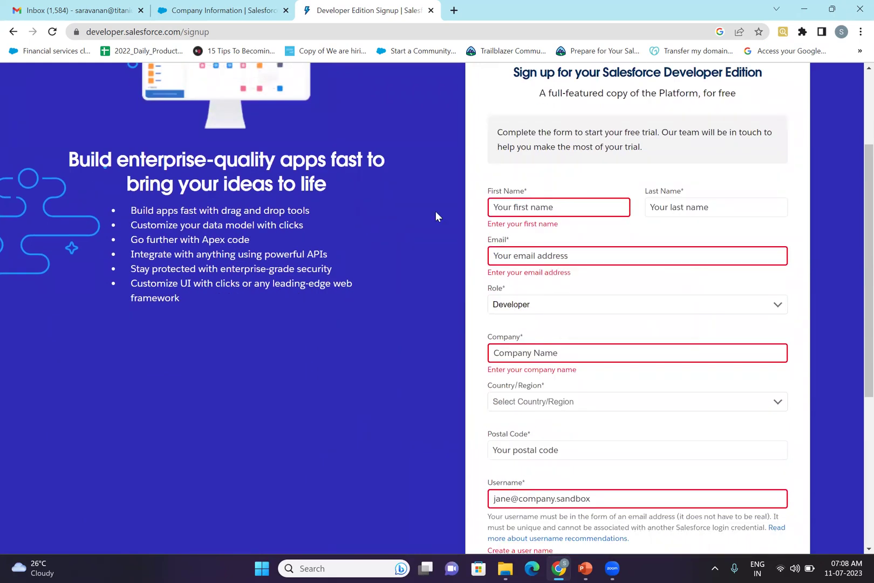
left_click(515, 252)
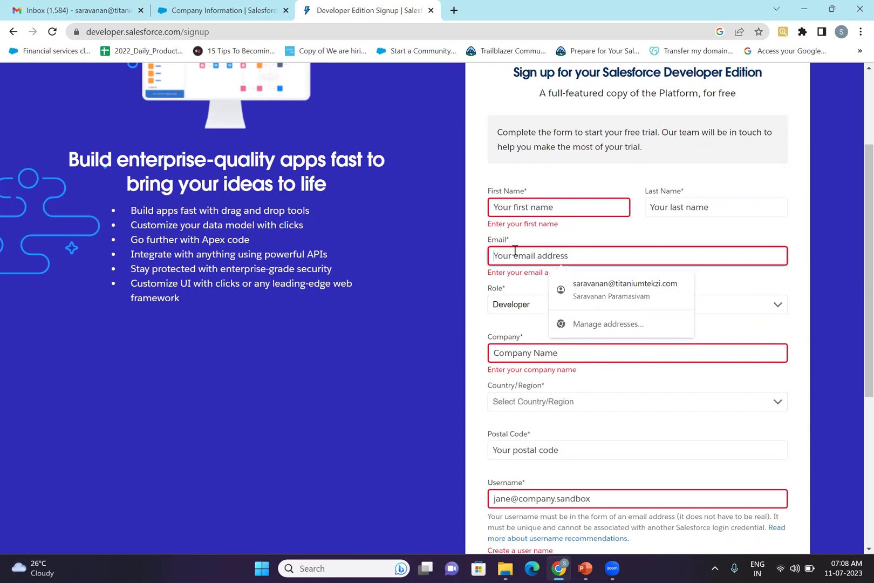
left_click(430, 228)
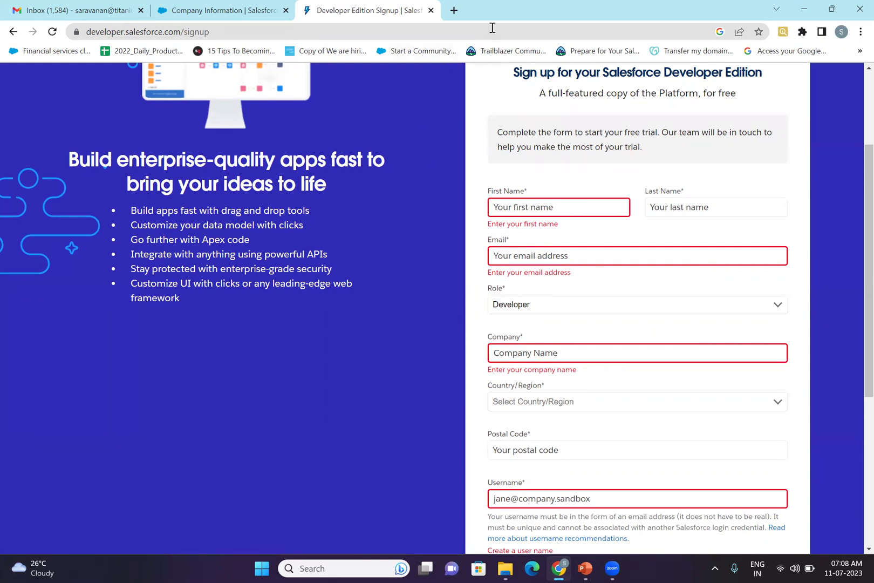
Step: Restore the browser window to a smaller size and enter login.salesforce.com as the address in a new tab
key("super+Down")
left_click(450, 66)
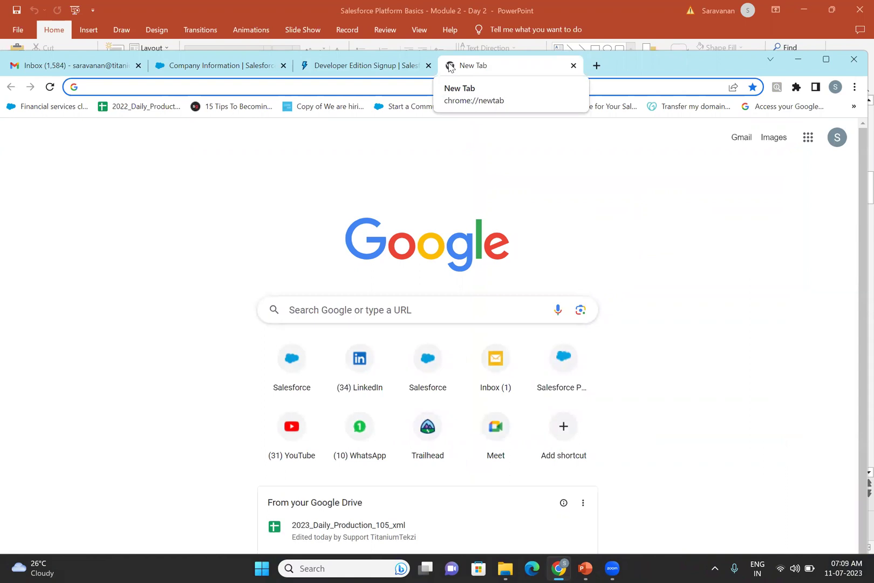
type("log")
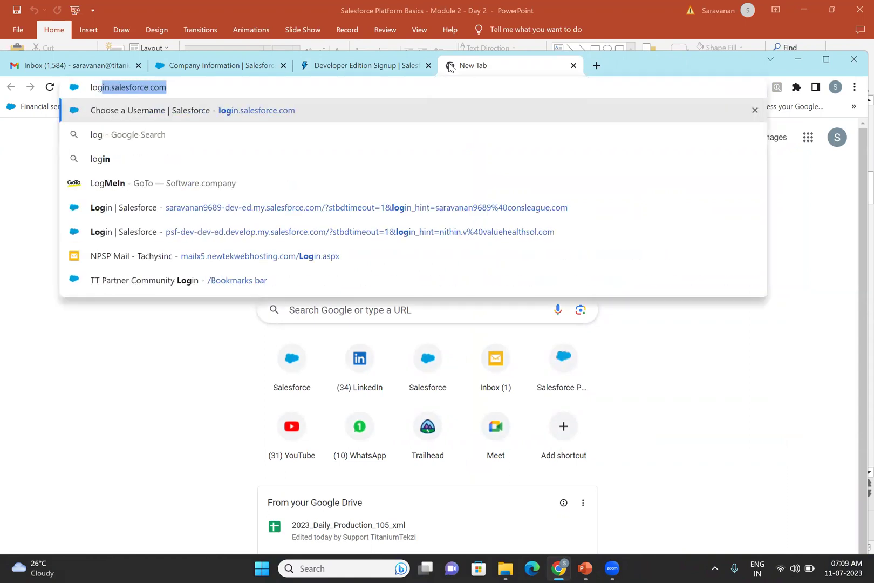
left_click(199, 88)
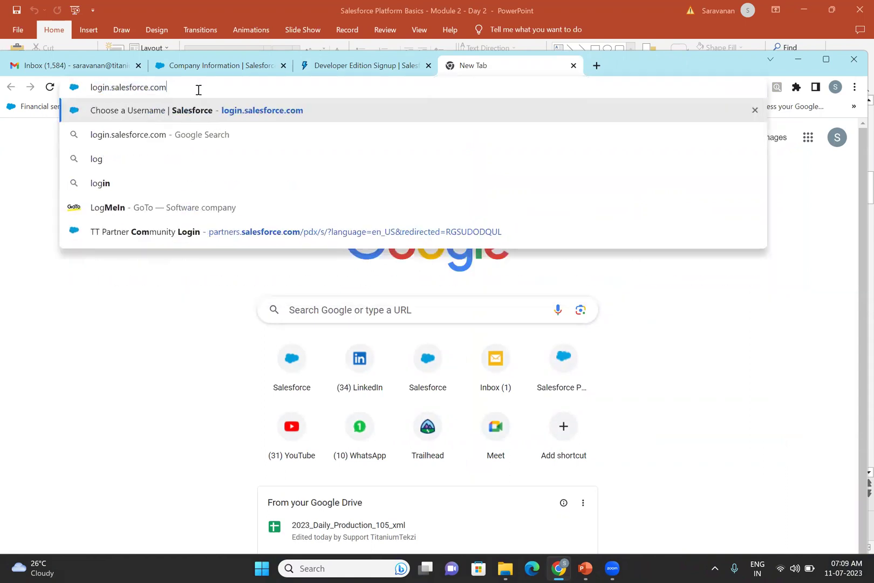
Step: Load the Salesforce login page at login.salesforce.com in the new tab
key("shift+Left")
key("shift+Left")
key("shift+Left")
key("shift+Left")
key("shift+Left")
key("shift+Left")
key("shift+Left")
key("shift+Left")
key("shift+Left")
key("shift+Left")
key("shift+Left")
key("shift+Left")
key("shift+Left")
key("shift+Left")
key("shift+Left")
key("shift+Left")
key("shift+Left")
key("shift+Left")
key("shift+Left")
key("shift+Left")
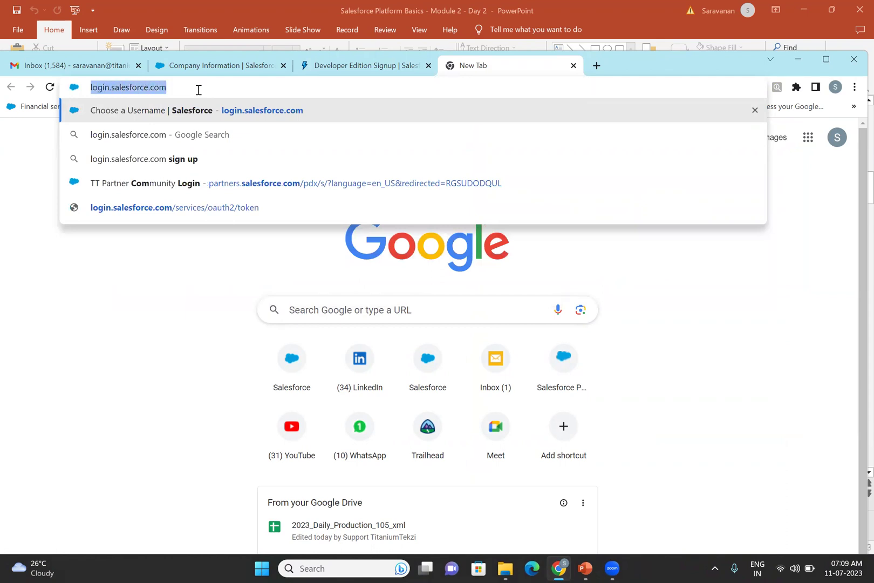
mouse_move(612, 559)
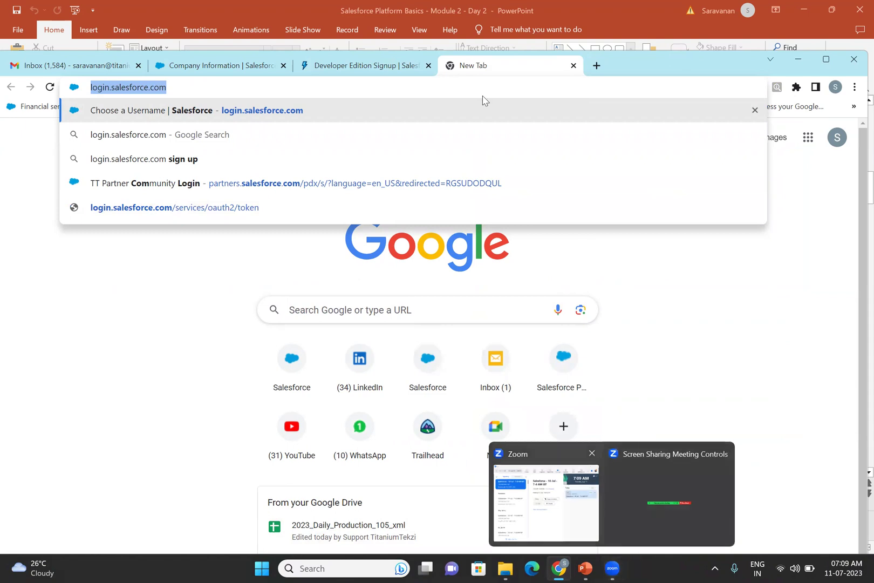
left_click(443, 286)
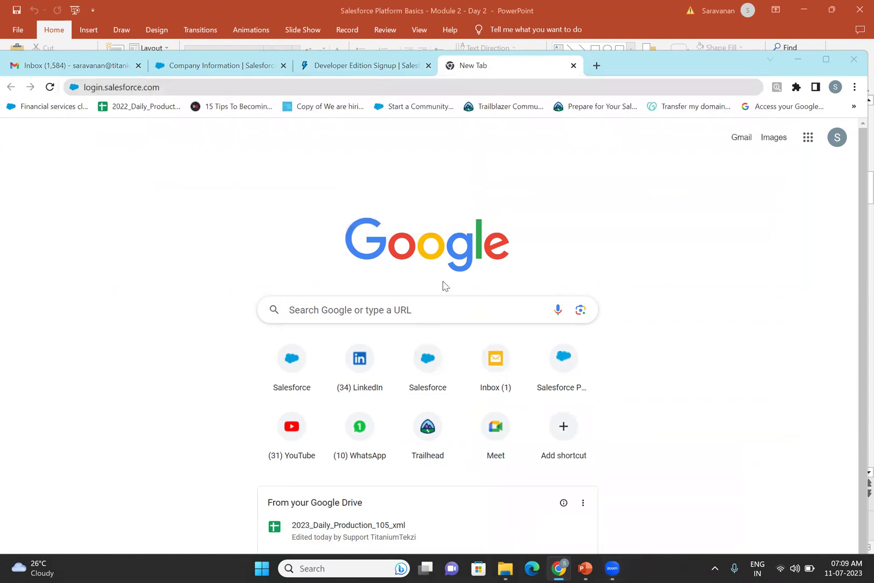
left_click(295, 86)
key("Return")
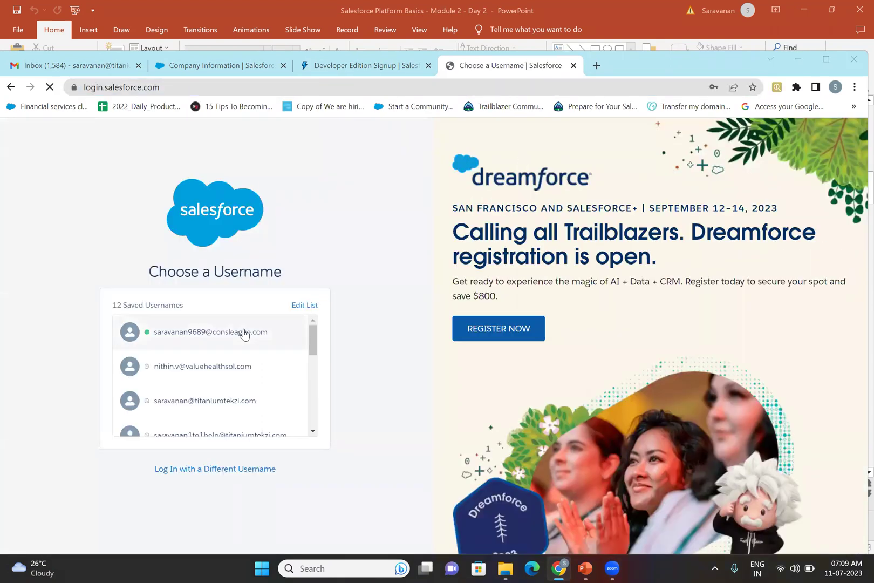
Step: Log in to the org with the first saved username and maximize the browser window
double_click(180, 287)
left_click(190, 329)
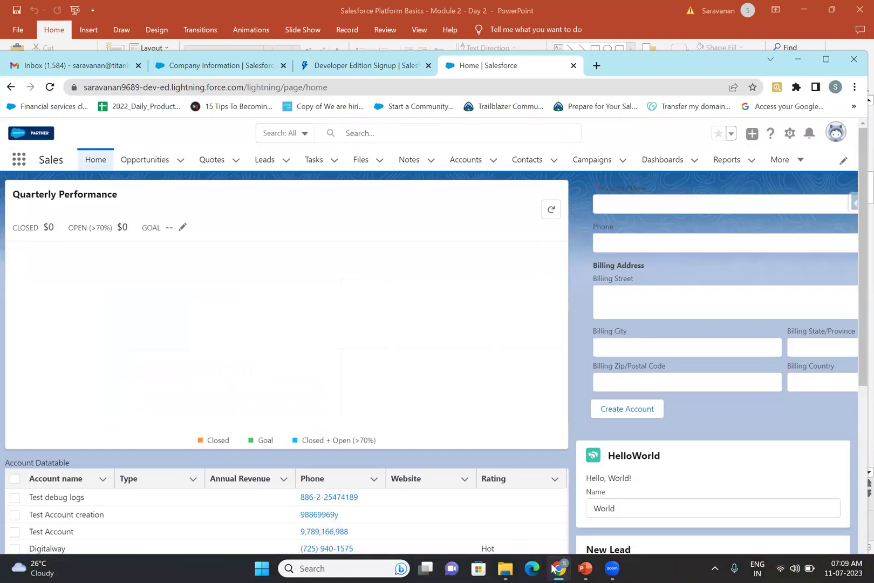
mouse_move(612, 567)
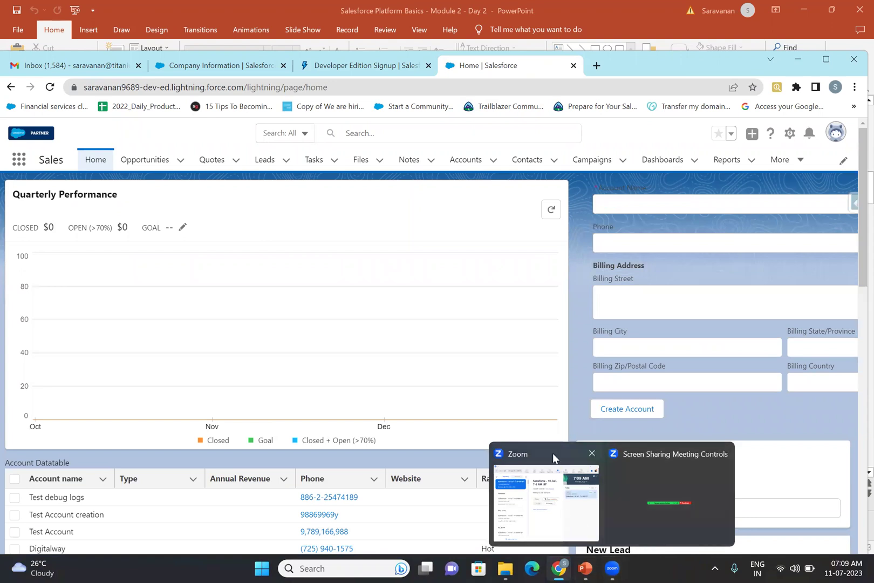
left_click(558, 567)
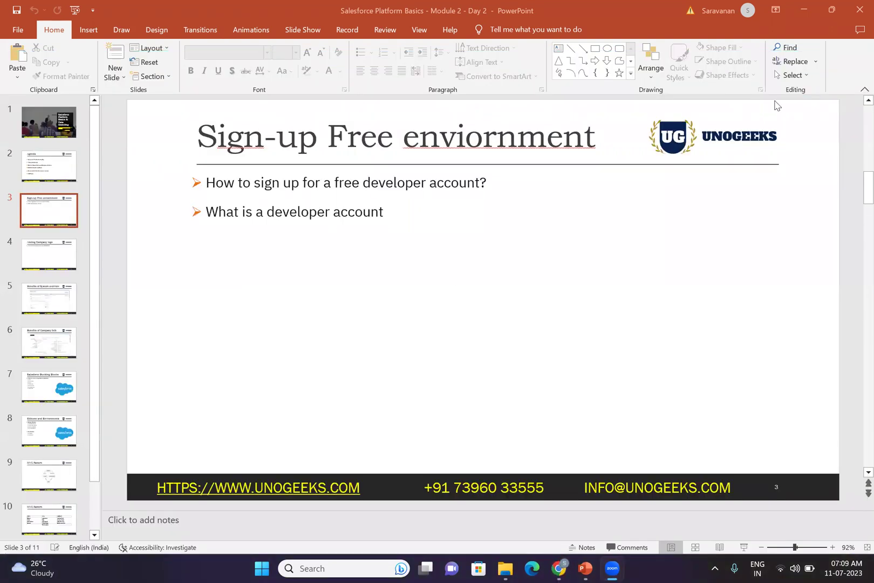
left_click(559, 567)
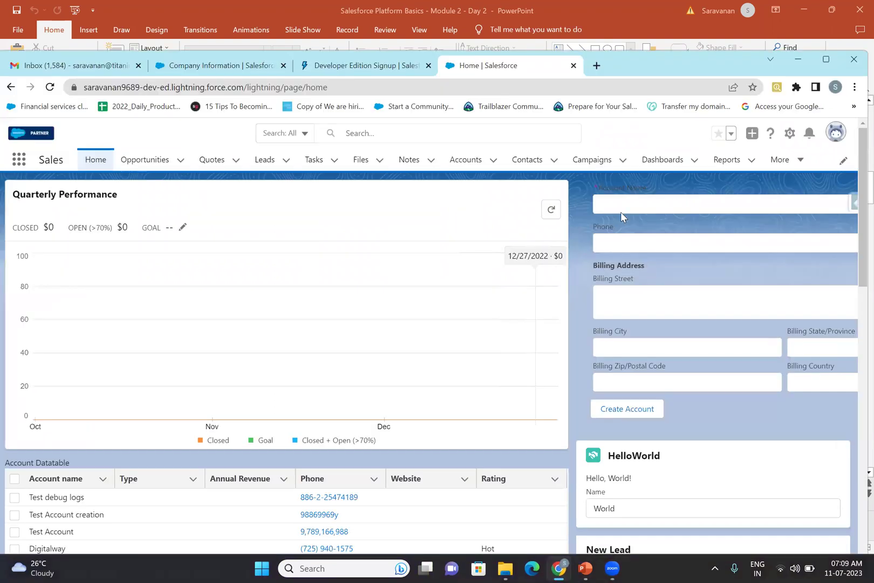
left_click(825, 58)
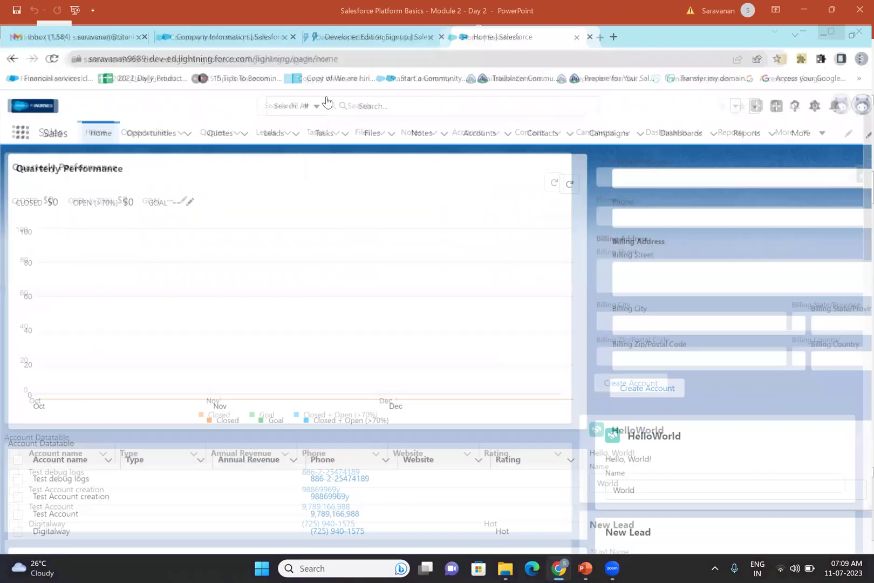
Step: Review the Company Information page, the Developer Edition sign-up form and the Salesforce home page in their open tabs
left_click(275, 17)
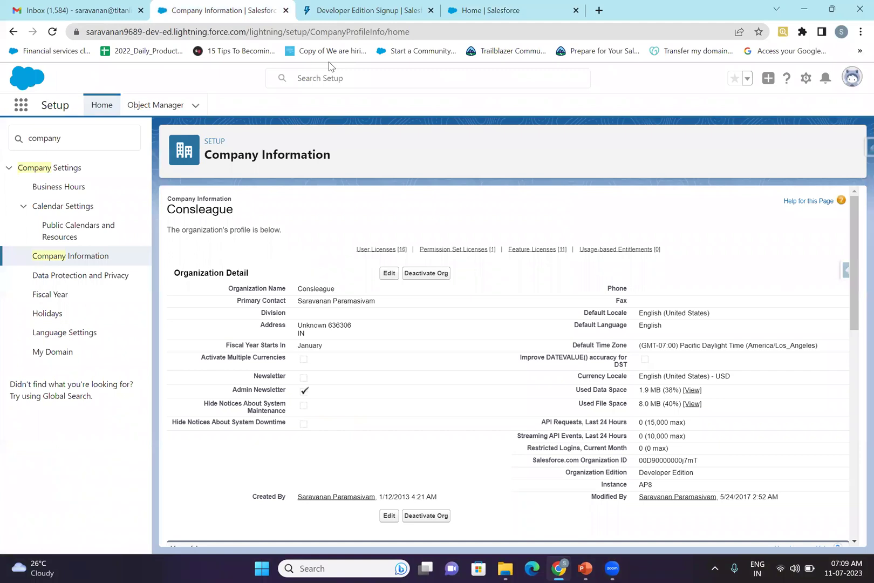
left_click(350, 11)
scroll(326, 228, "up", 1)
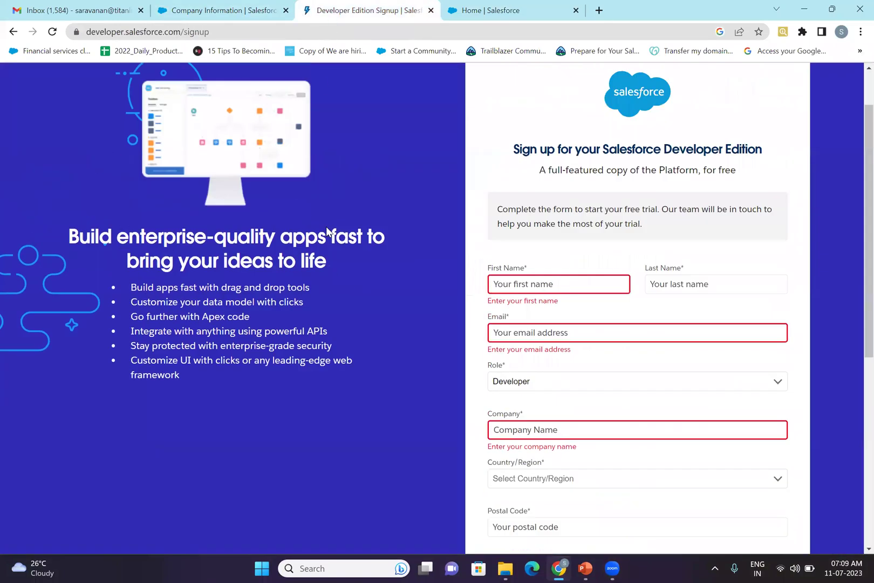
scroll(326, 231, "up", 1)
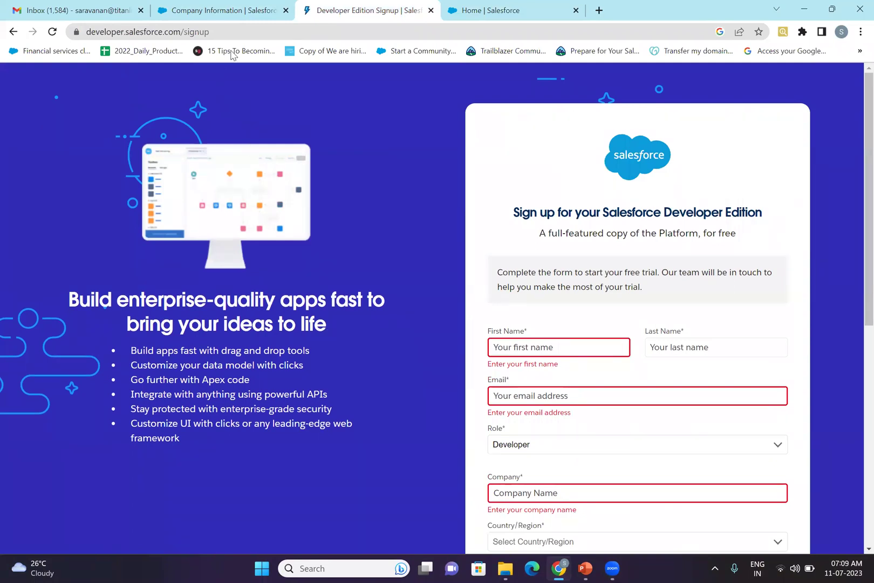
left_click(462, 19)
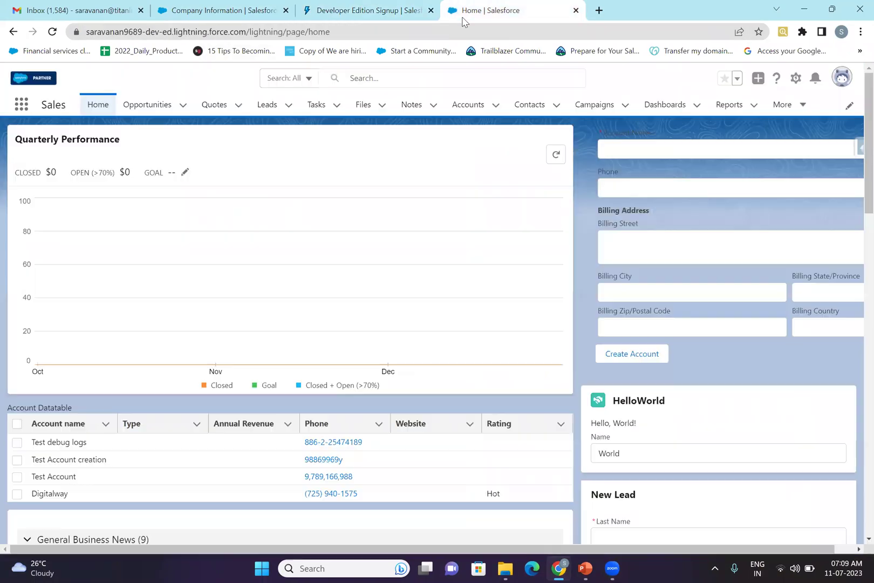
left_click(305, 19)
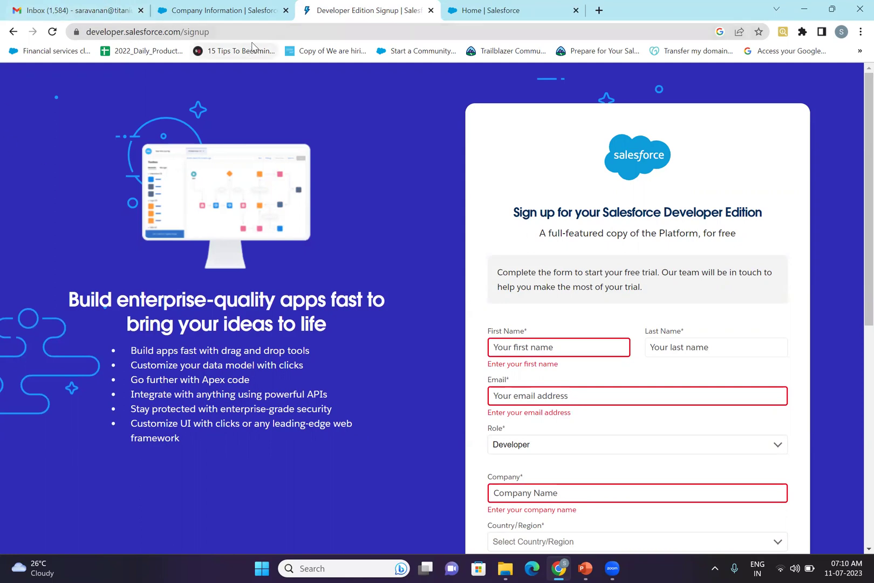
scroll(515, 226, "down", 3)
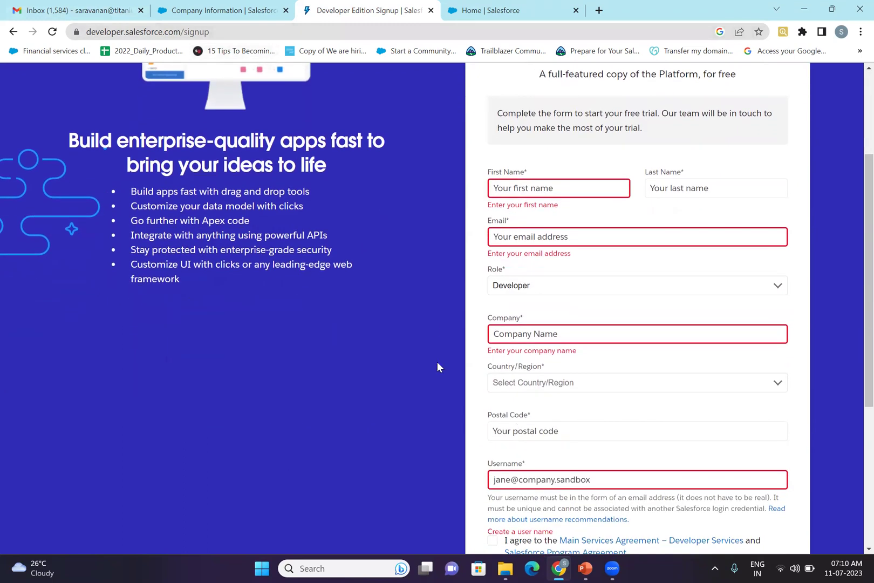
scroll(432, 324, "up", 3)
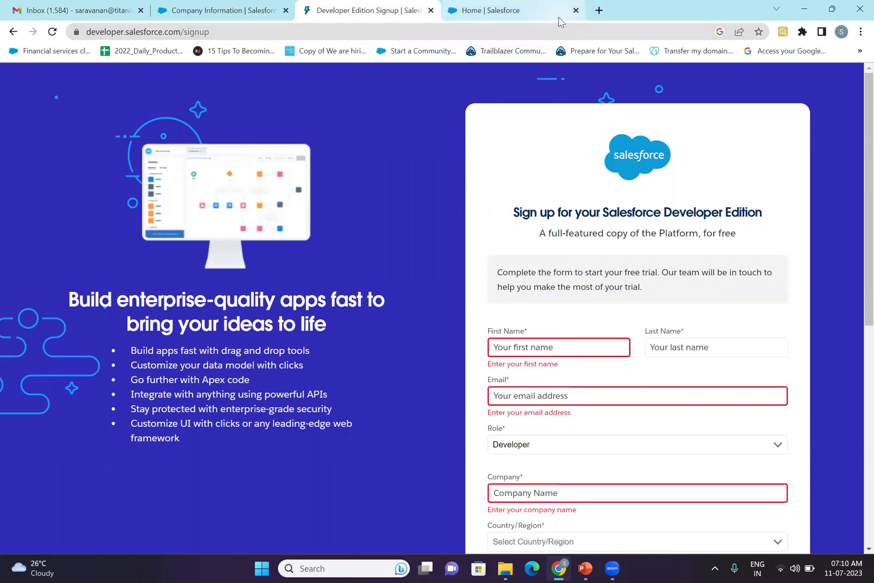
left_click(488, 10)
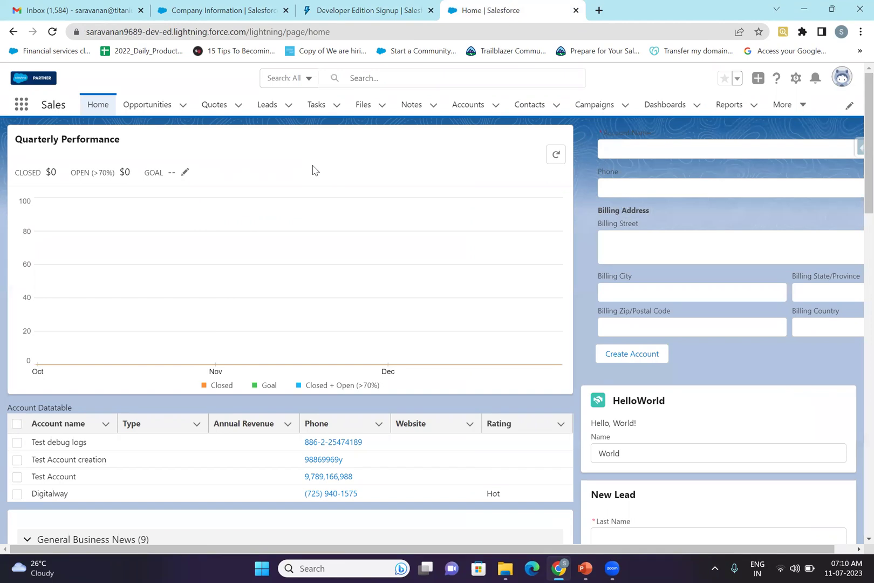
Step: Switch to PowerPoint to view the free environment sign-up slide, and return to the Salesforce home page in Chrome
left_click(578, 568)
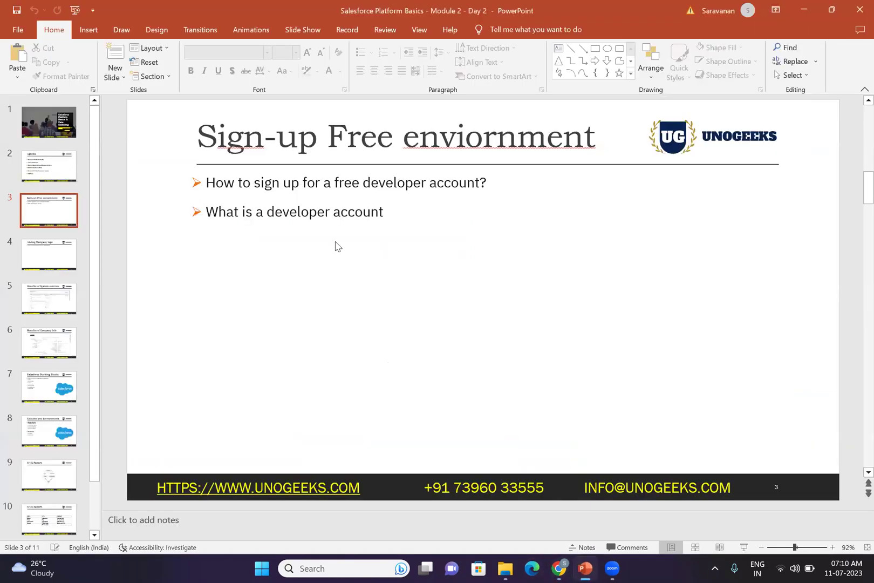
left_click(559, 568)
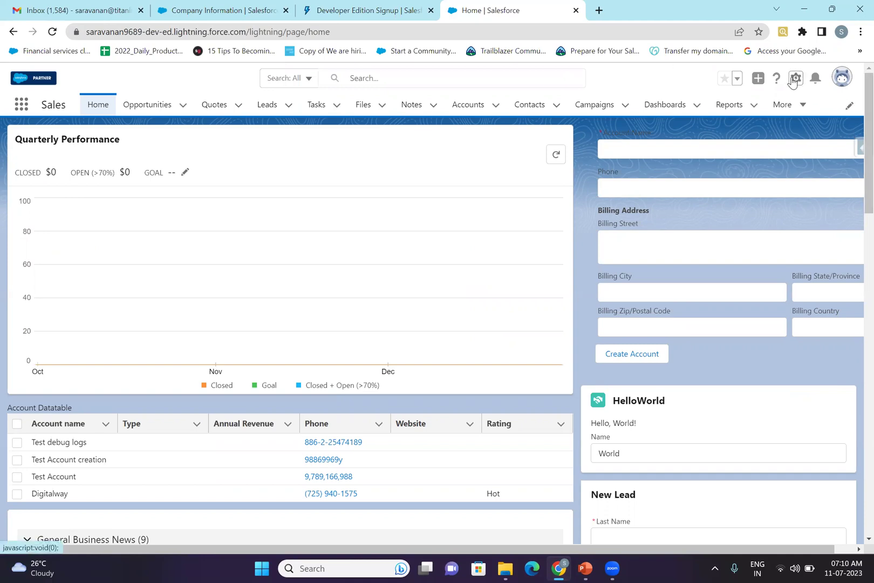
left_click(793, 80)
left_click(386, 123)
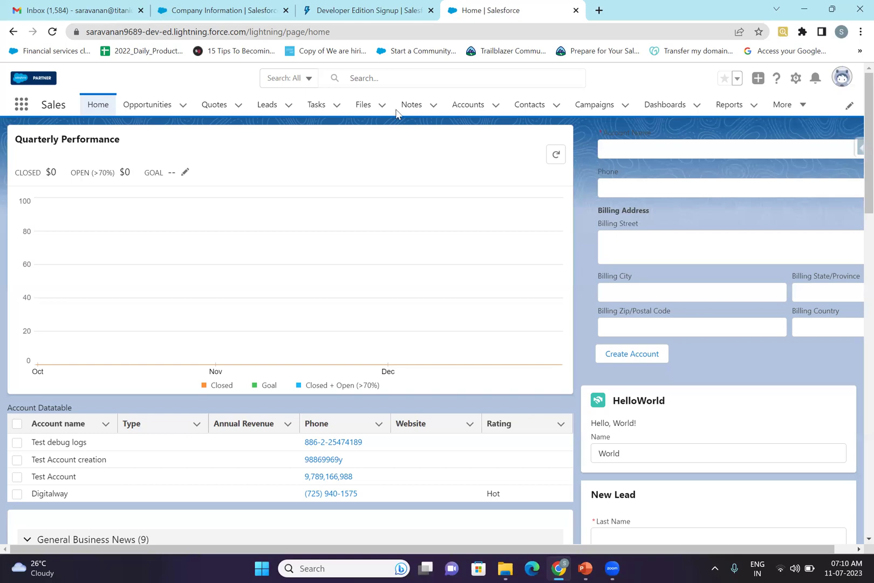
Step: Search Google for "salesforce health cloud trial org" in a new browser tab
key("ctrl+t")
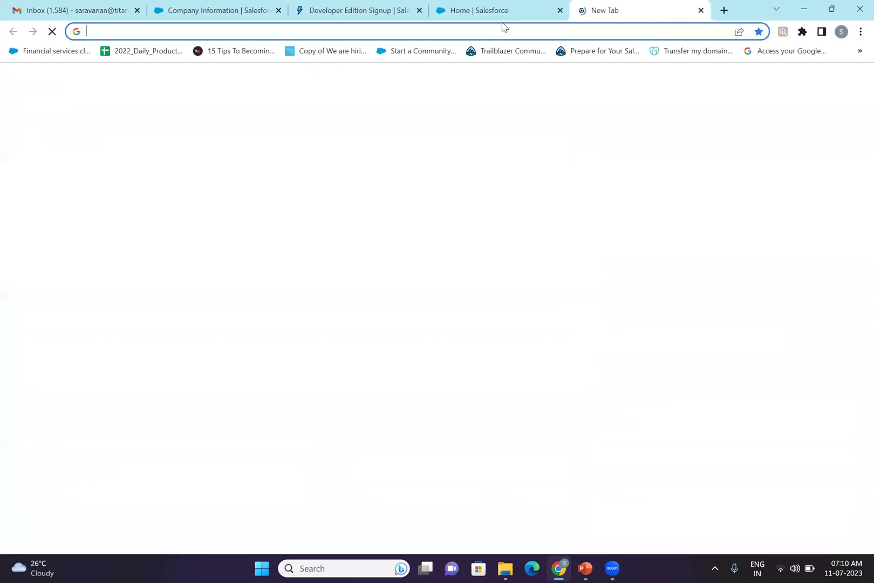
type("salesfor")
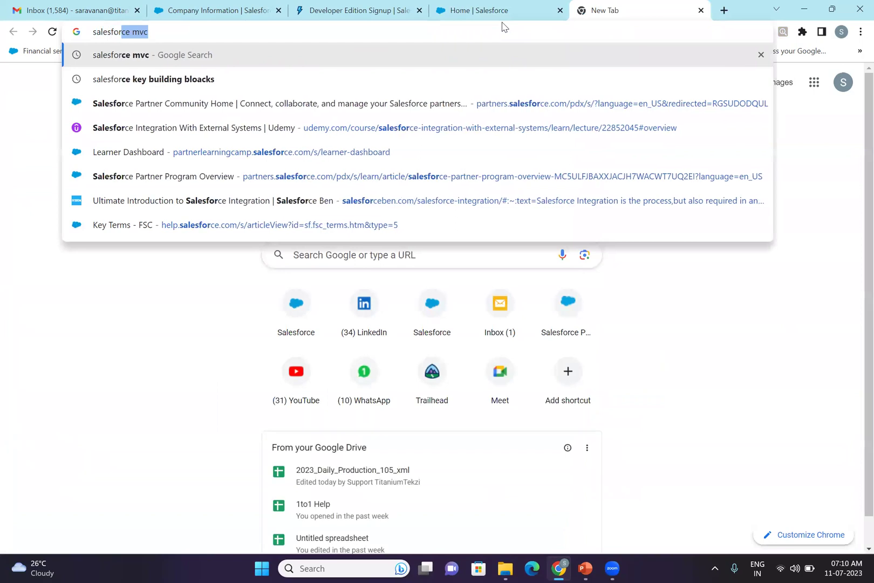
type("ce health ")
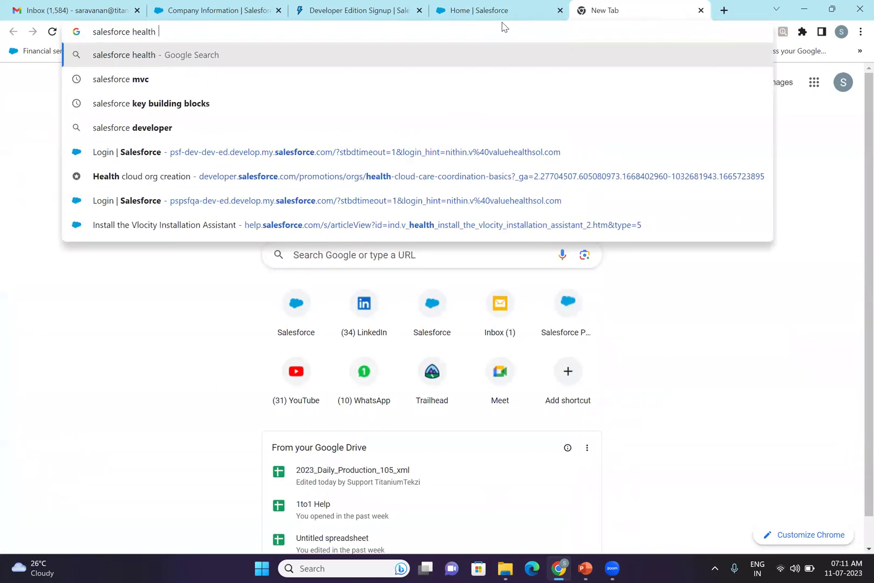
type("cloud")
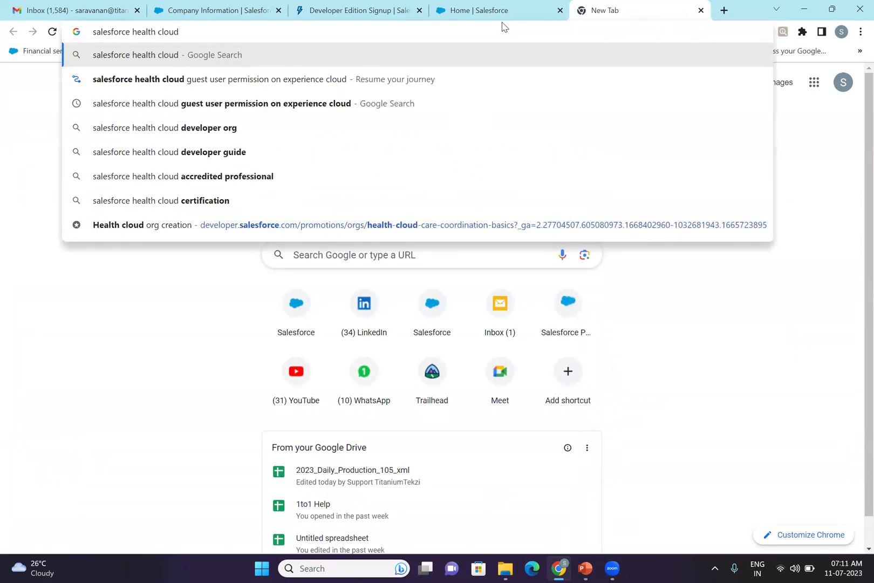
type(" trail")
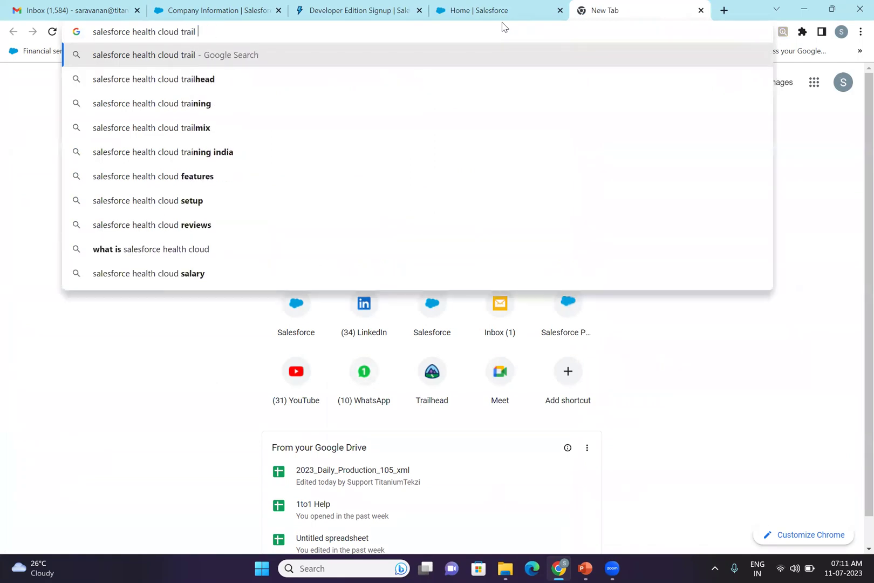
key("Down")
key("Return")
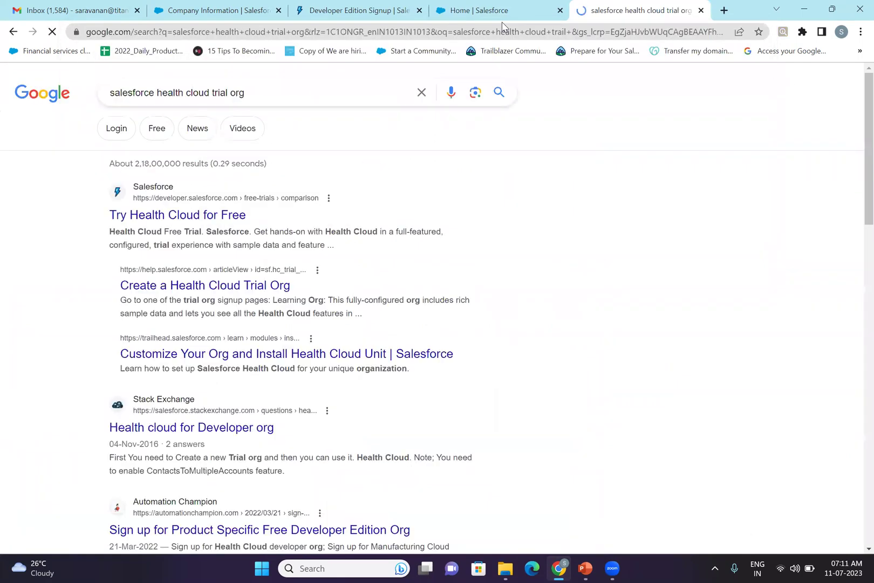
Step: Open the "Try Health Cloud for Free" search result in a new tab and switch to it
right_click(227, 218)
left_click(253, 228)
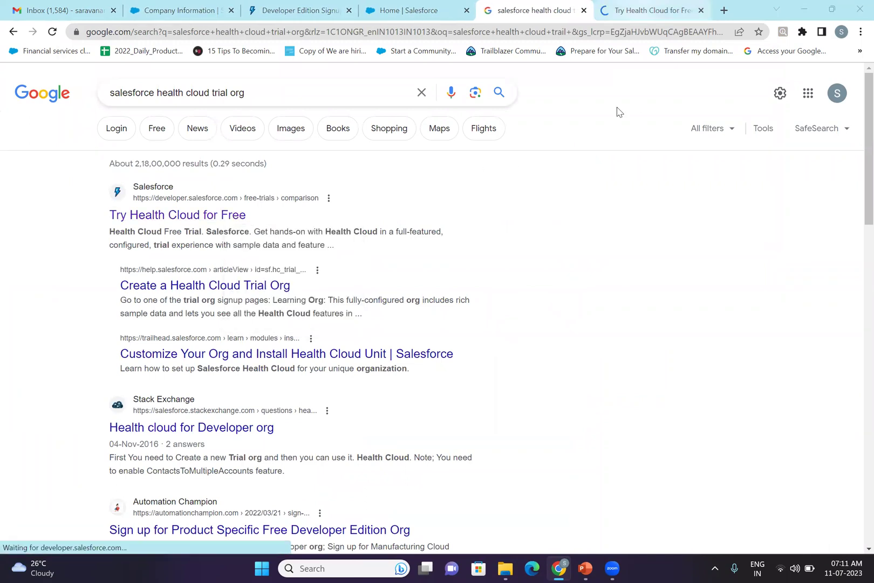
key("ctrl+Tab")
Step: Examine the Health Cloud Free Trial and Base Trial offers, including their trial duration and included features
scroll(544, 389, "down", 2)
scroll(545, 393, "down", 3)
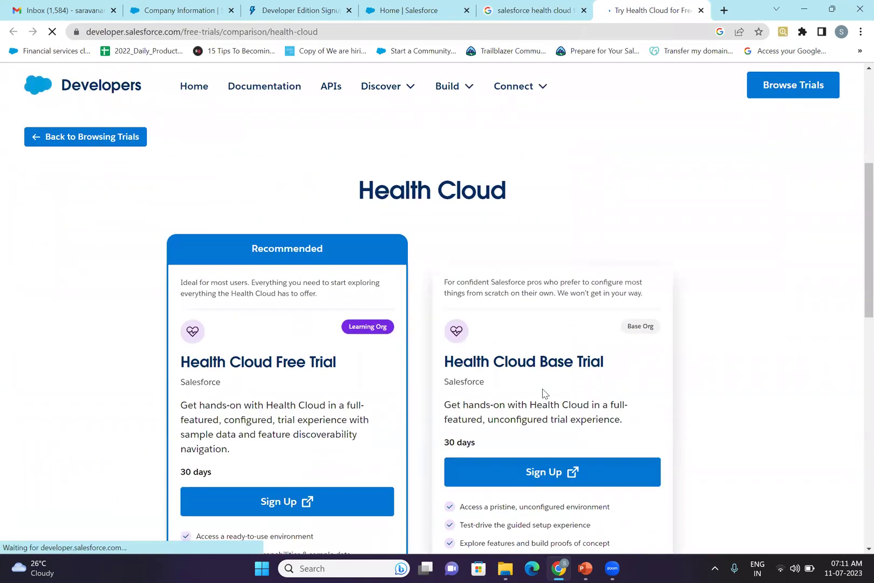
scroll(332, 468, "down", 3)
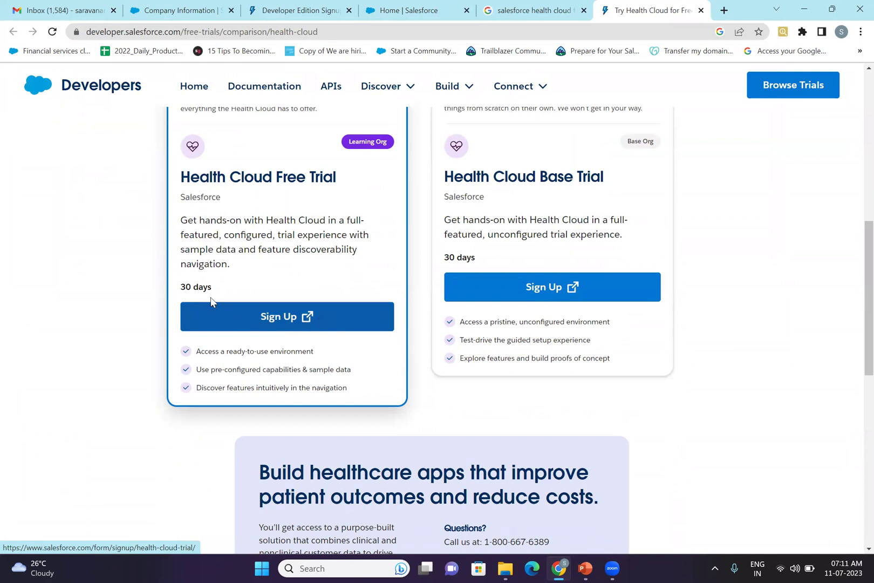
mouse_move(185, 287)
left_mouse_down()
mouse_move(205, 286)
mouse_move(178, 289)
mouse_move(186, 285)
left_mouse_up()
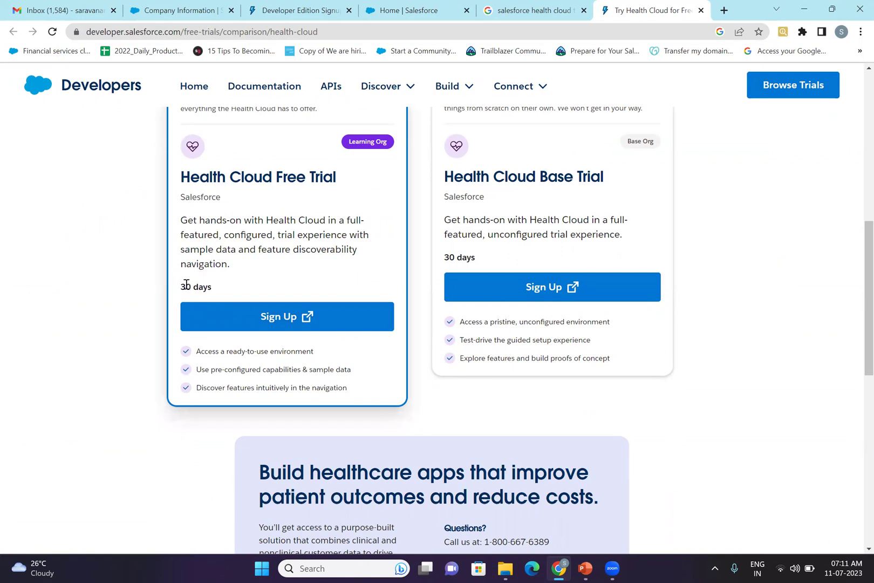
left_click(565, 12)
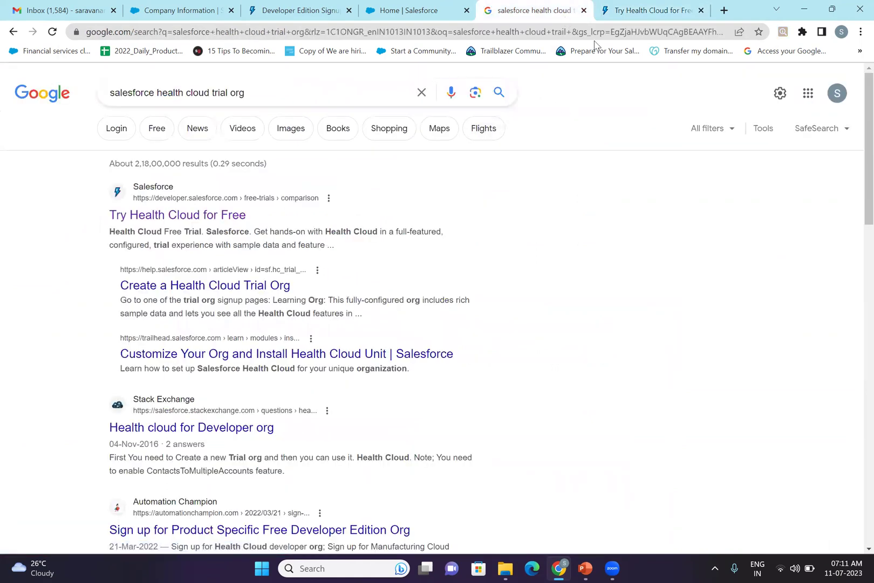
left_click(626, 17)
scroll(322, 250, "up", 3)
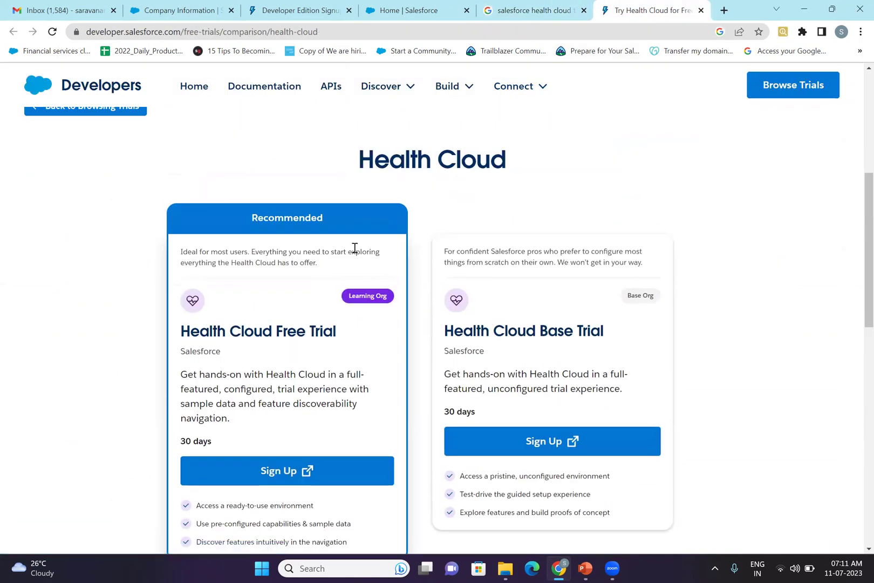
left_click_drag(360, 162, 441, 163)
left_click(441, 163)
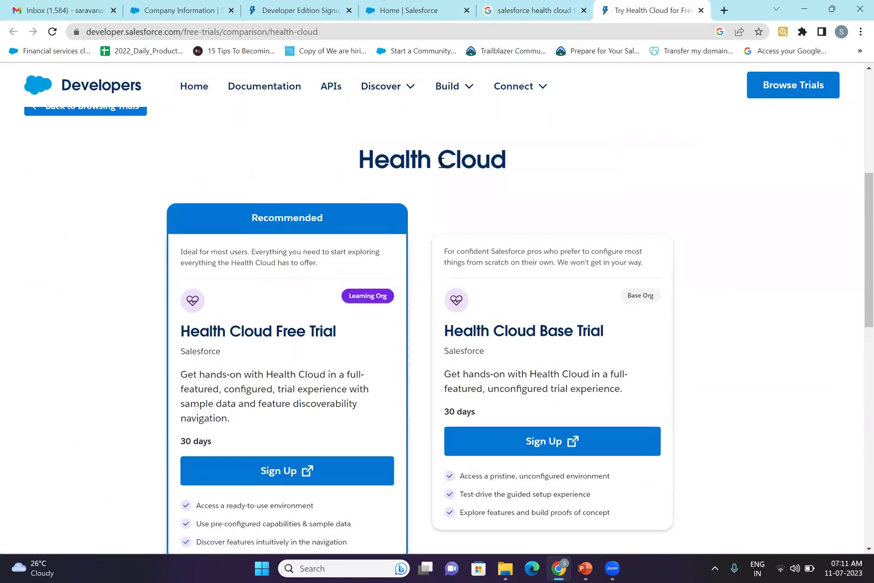
Step: Return to the Salesforce home page and open the org's Setup in a new tab
left_click(457, 16)
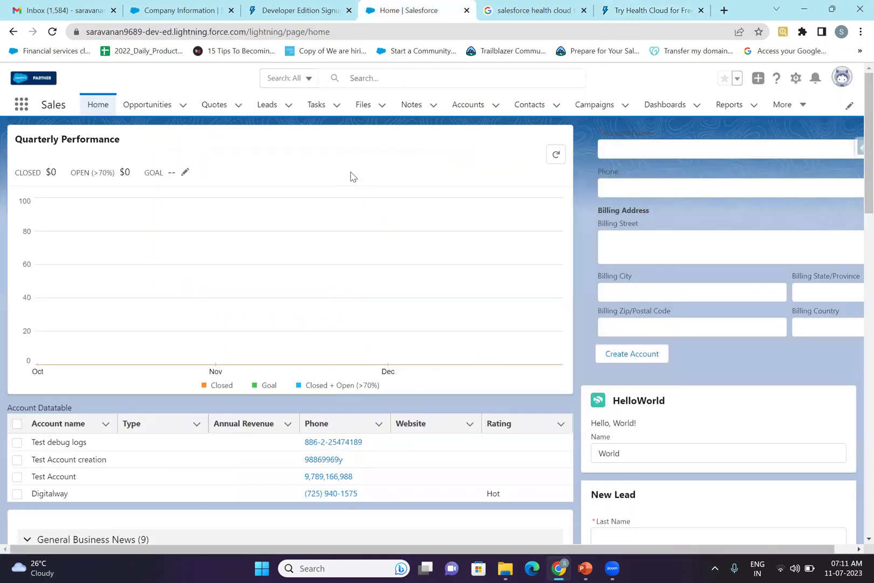
left_click(795, 78)
left_click(750, 111)
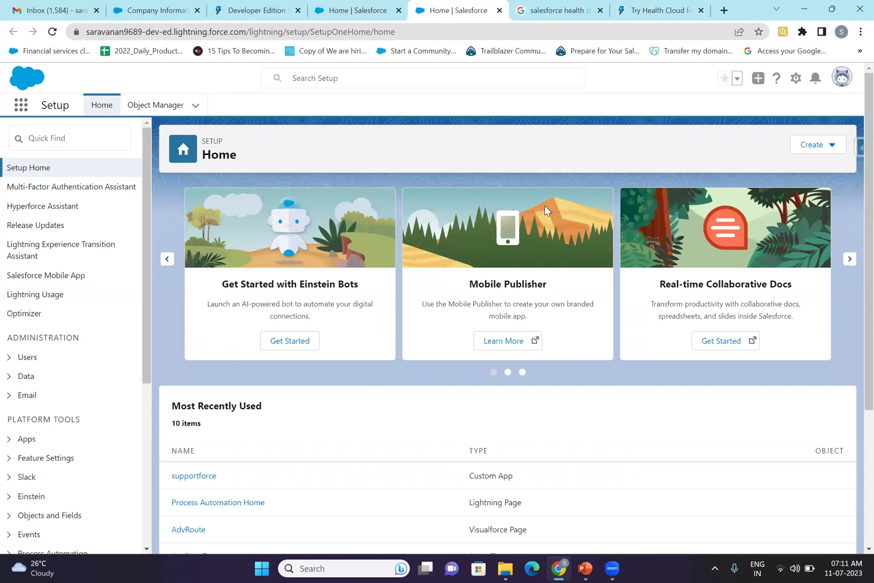
Step: Find the Installed Packages page in Setup with the search term "installed" and review the packages listed there
left_click(79, 142)
type("installed")
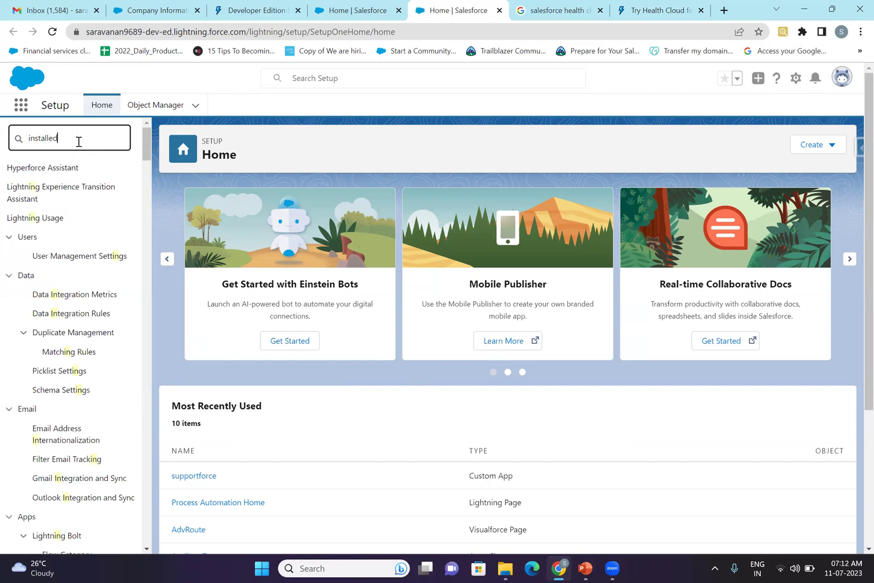
left_click(65, 205)
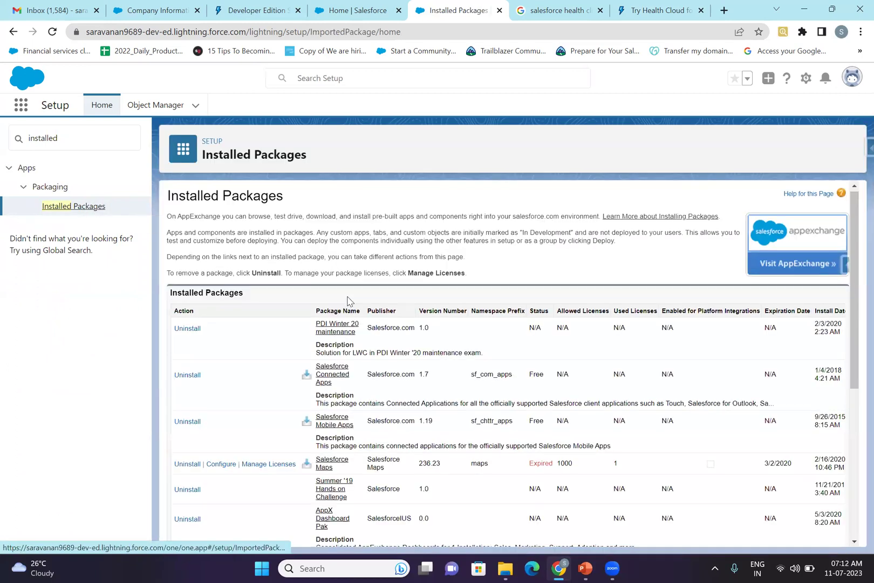
scroll(348, 301, "down", 3)
scroll(348, 301, "down", 2)
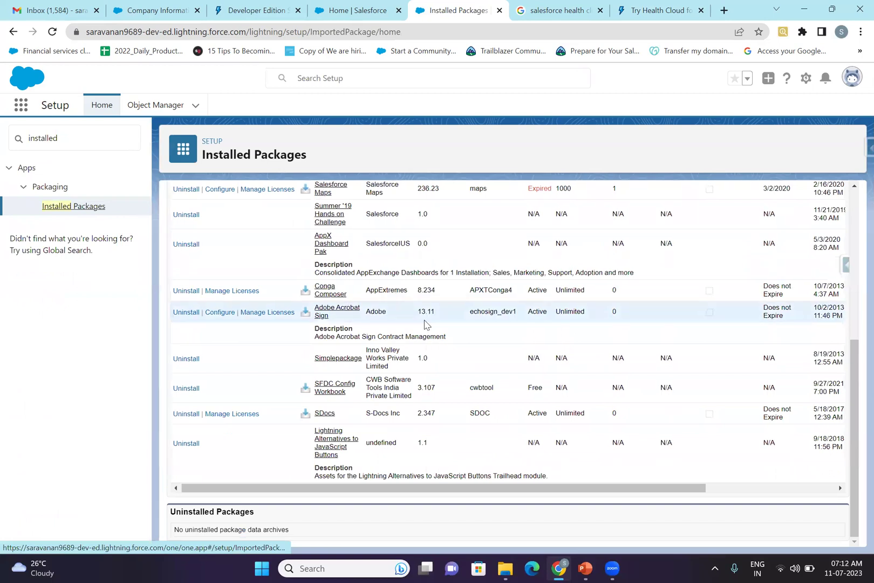
scroll(424, 324, "up", 5)
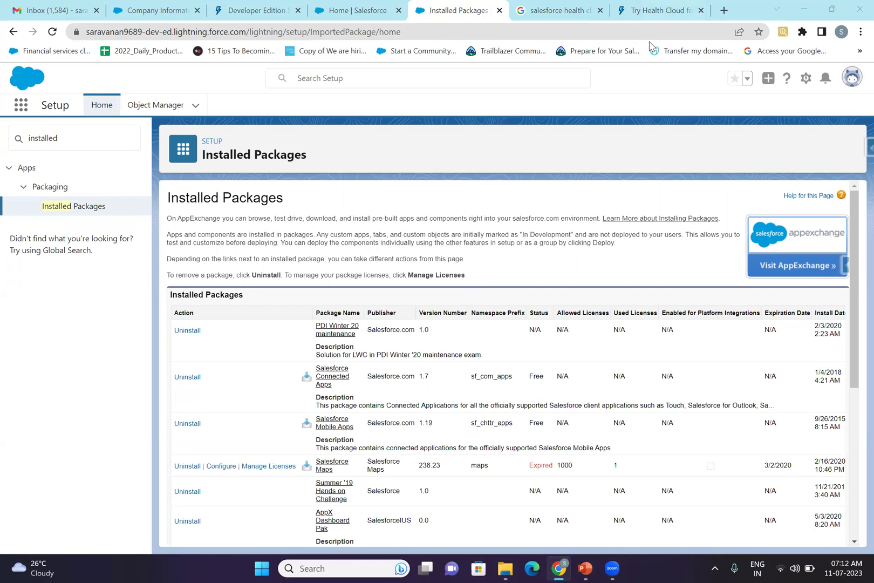
Step: Compare the Health Cloud free trial page with the org's Installed Packages page, finishing on the "Try Health Cloud for Free" heading
key("ctrl+9")
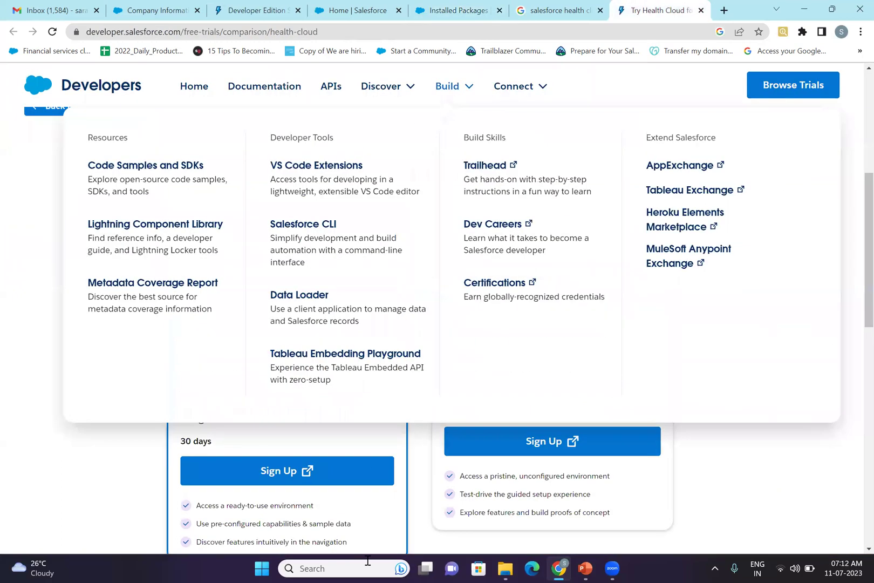
scroll(367, 393, "up", 3)
scroll(367, 394, "up", 1)
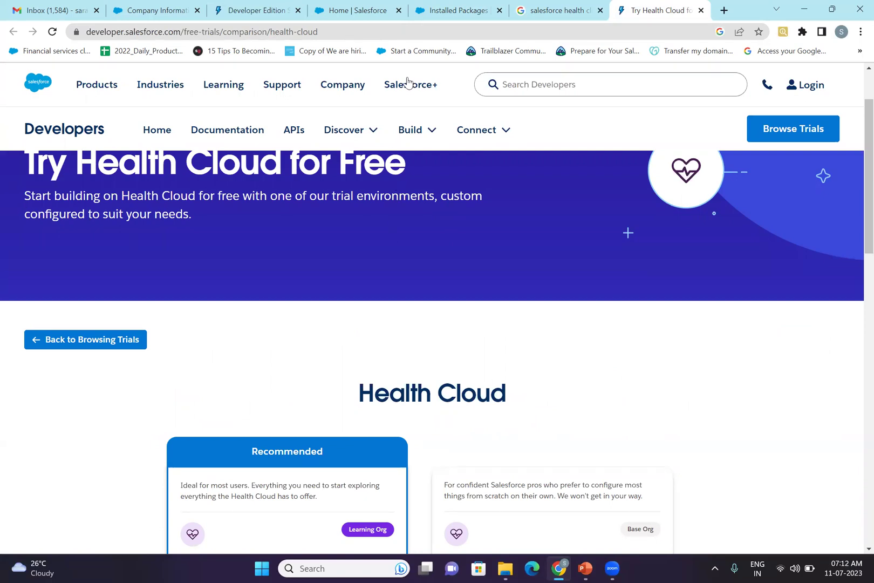
left_click(442, 22)
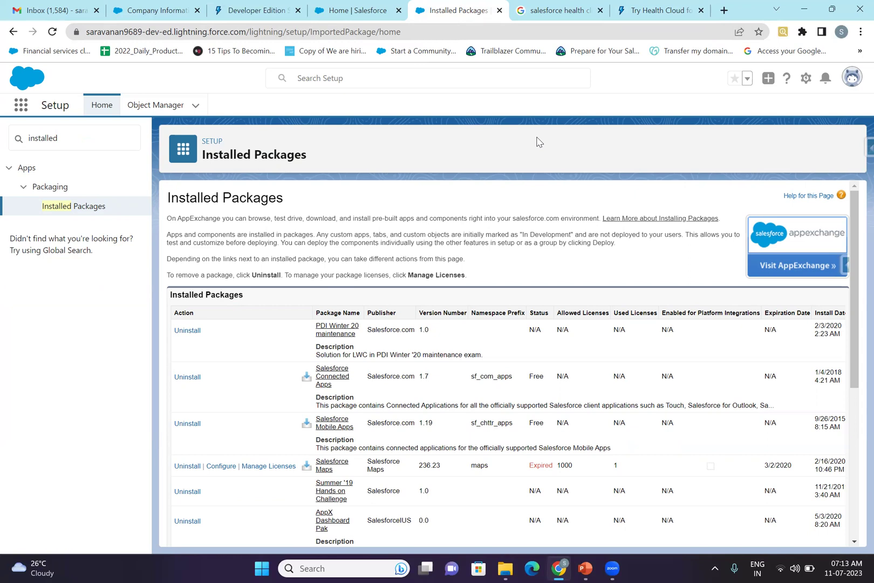
left_click(615, 16)
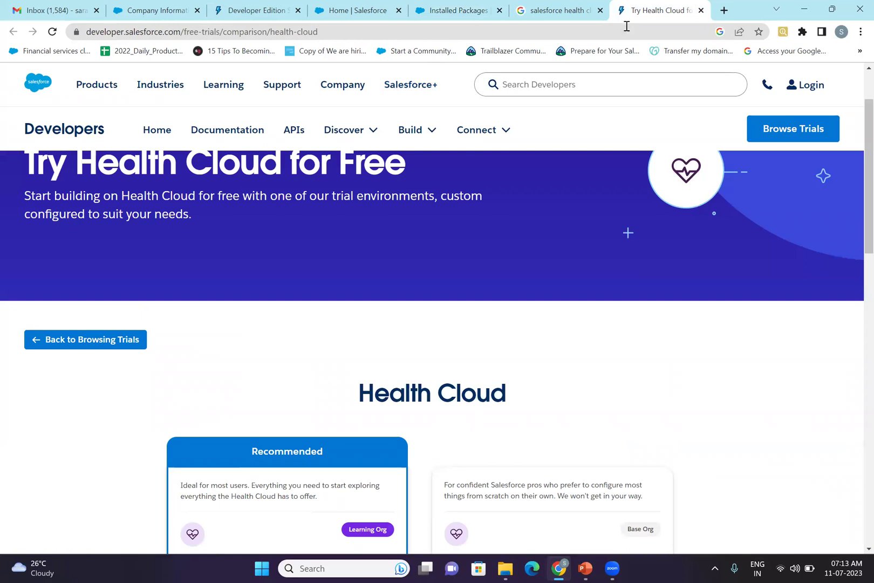
scroll(411, 253, "up", 2)
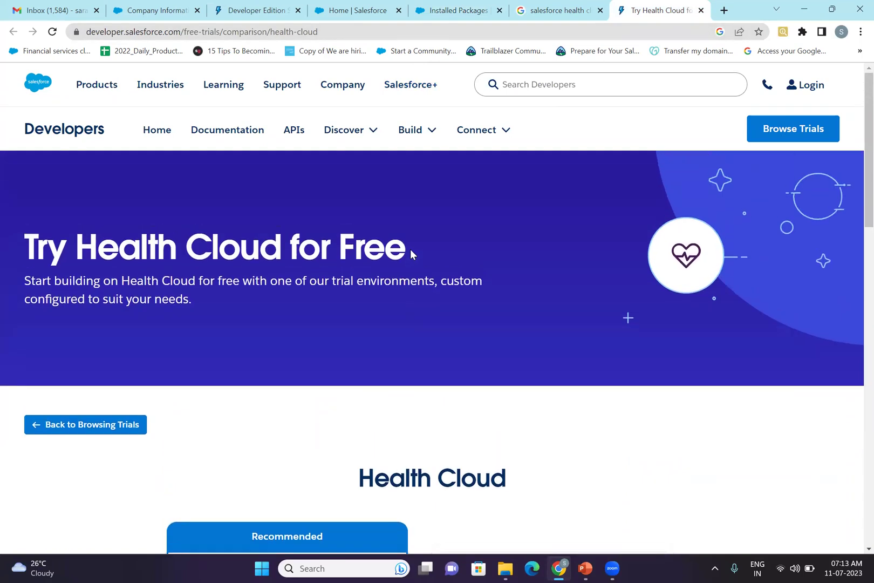
mouse_move(51, 238)
left_mouse_down()
mouse_move(325, 238)
mouse_move(43, 236)
left_mouse_up()
double_click(366, 239)
left_click(51, 246)
Step: Switch to the PowerPoint presentation and look through slides 3 to 8, finishing on the Agenda slide
left_click(585, 568)
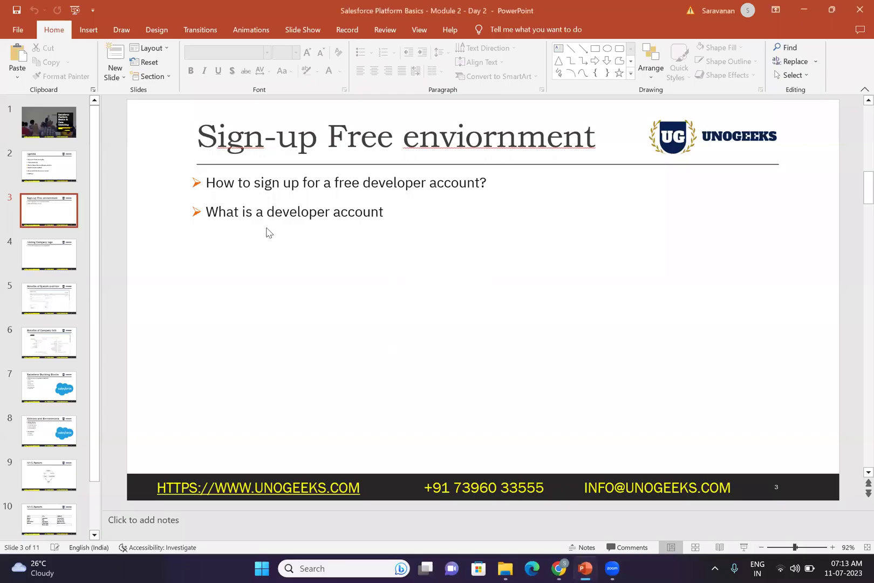
left_click(56, 253)
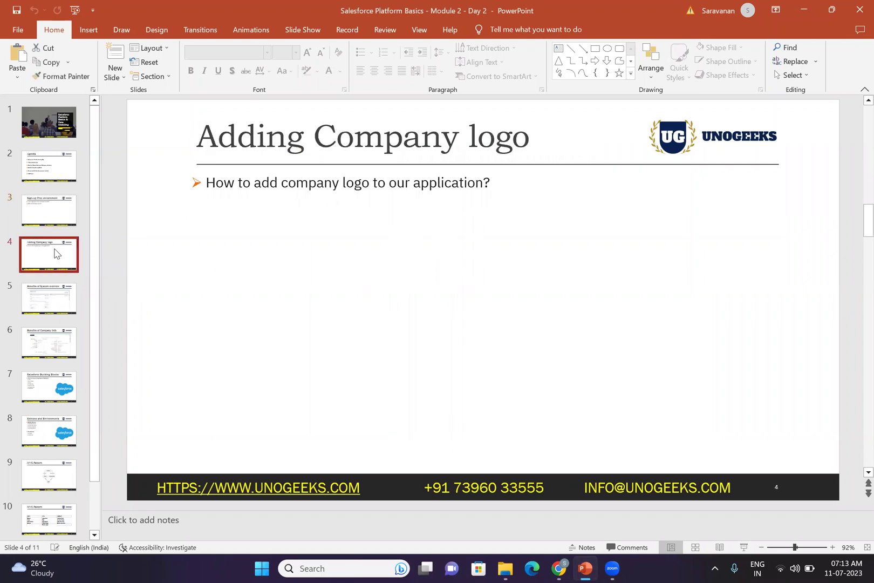
left_click(49, 211)
left_click(53, 291)
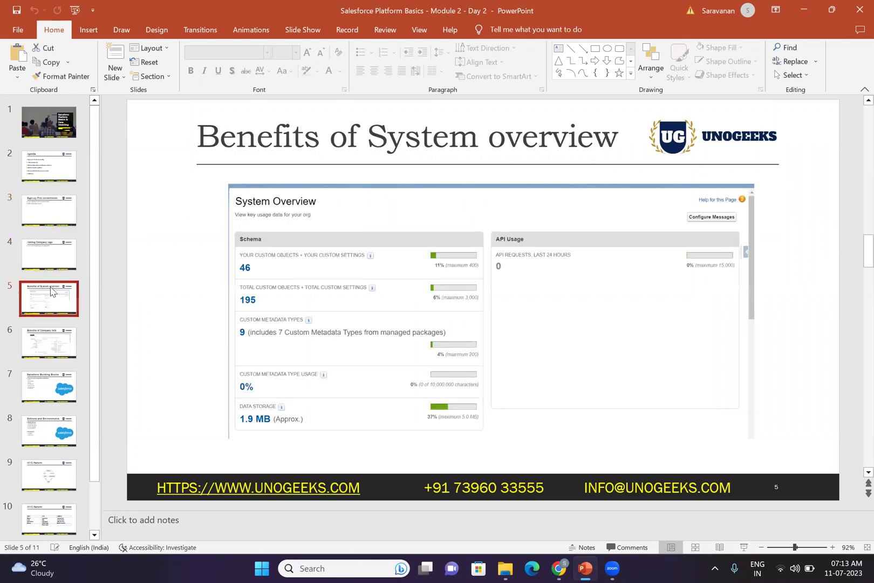
left_click(45, 365)
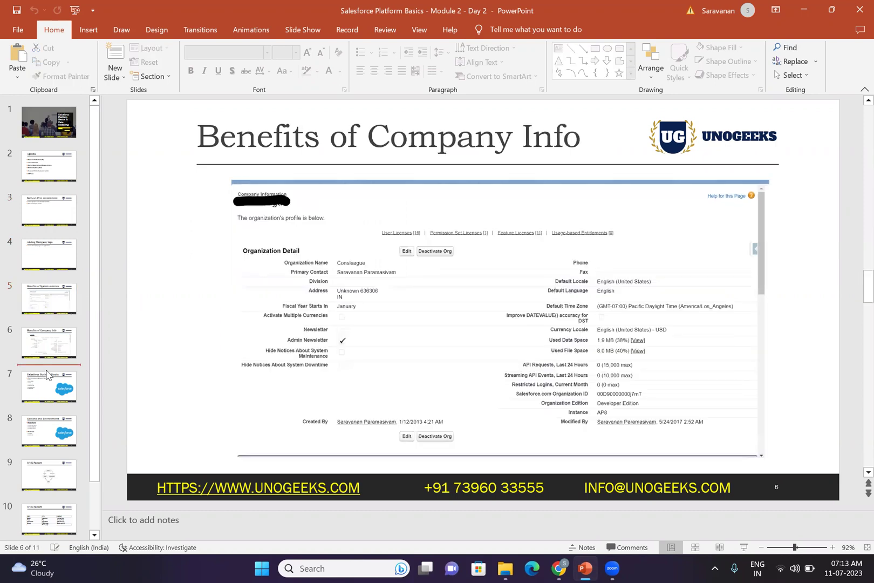
left_click(46, 385)
left_click(46, 429)
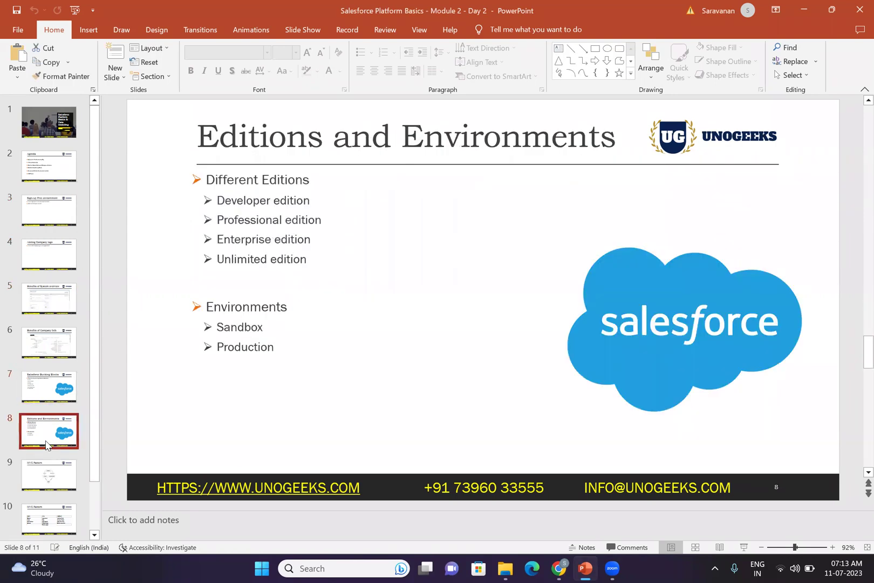
left_click(51, 212)
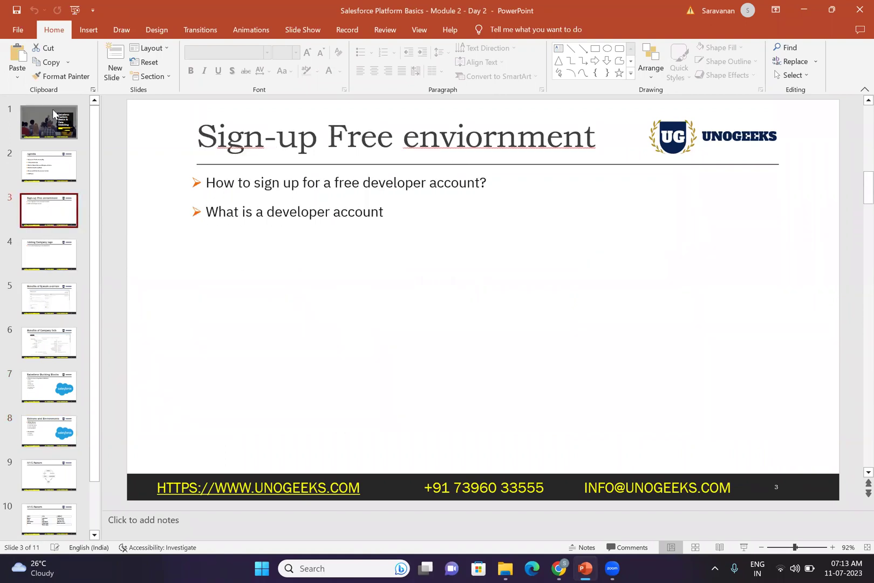
left_click(56, 157)
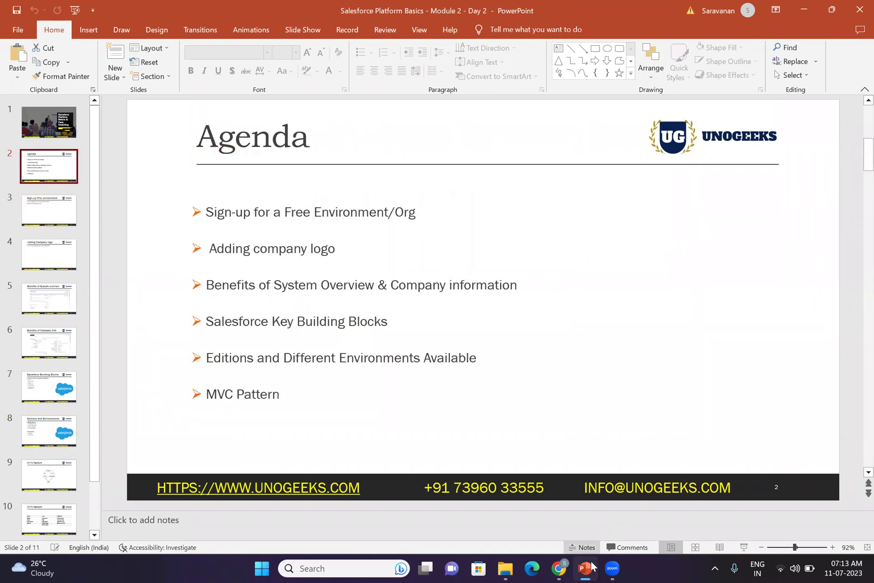
Step: Switch back to Chrome, return to the Salesforce home page and highlight the name of the current Sales app
left_click(558, 567)
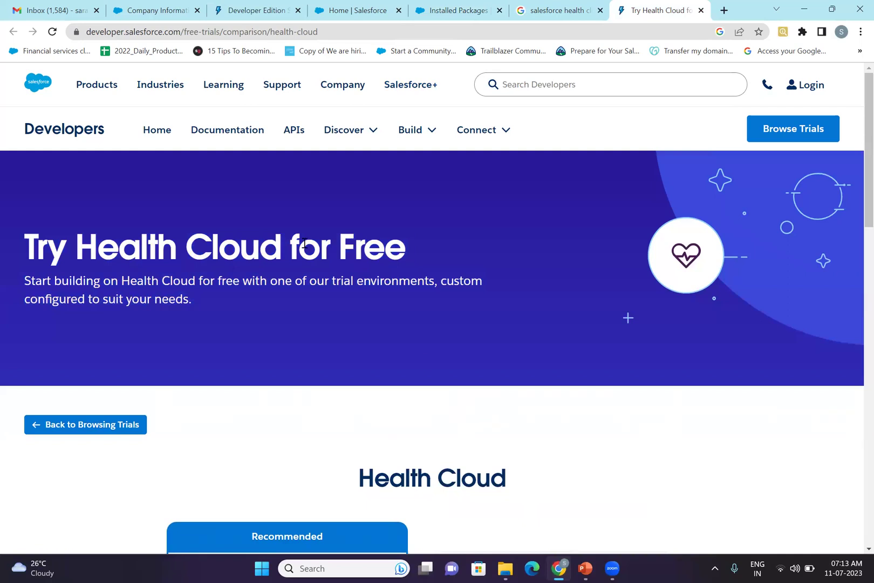
left_click(330, 17)
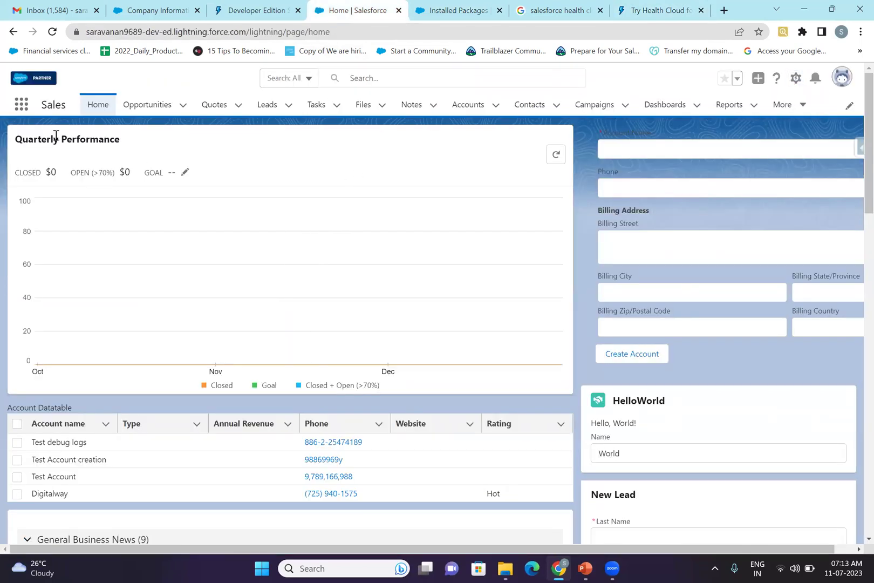
double_click(54, 107)
left_click(54, 107)
double_click(54, 107)
left_click(54, 107)
left_click(24, 108)
left_click(324, 147)
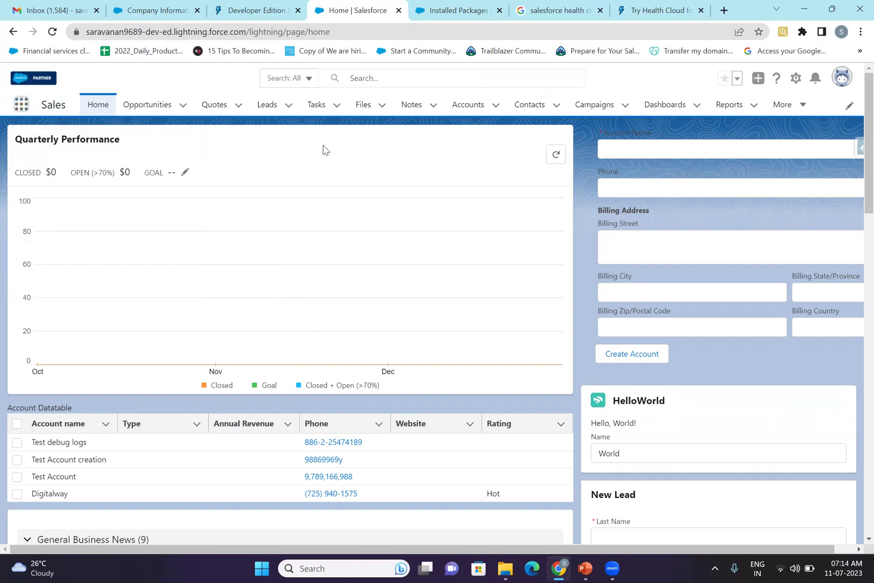
Step: Show all apps in the App Launcher, look through the list and open the Marketing app
left_click(24, 110)
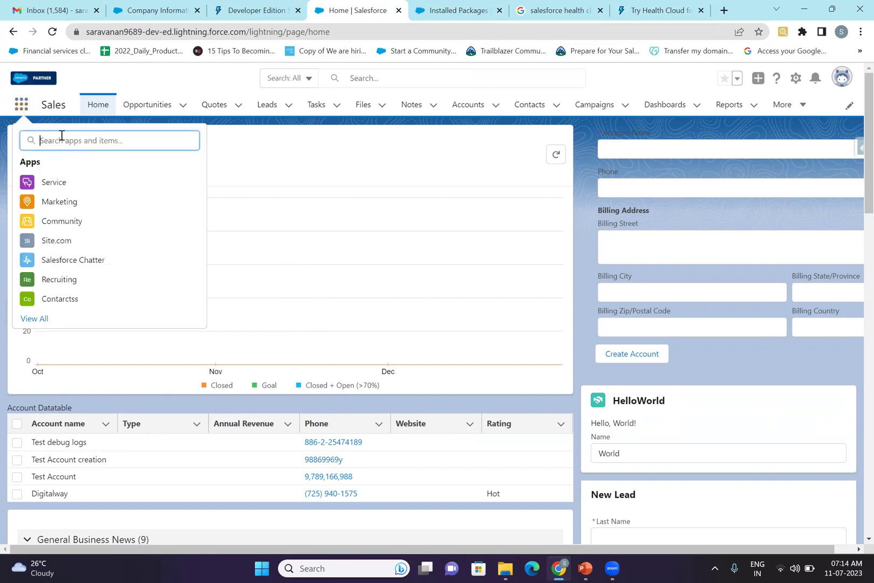
left_click(35, 321)
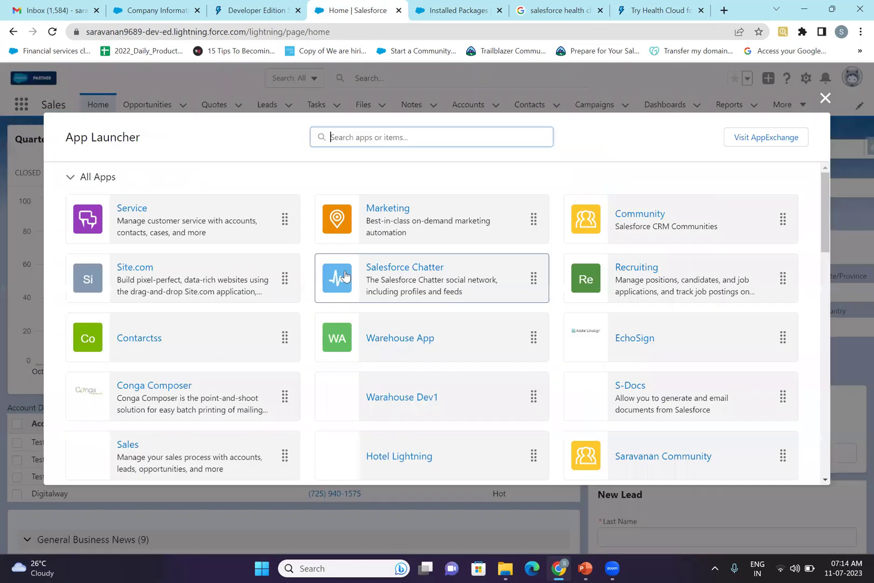
scroll(344, 275, "down", 5)
scroll(324, 283, "up", 1)
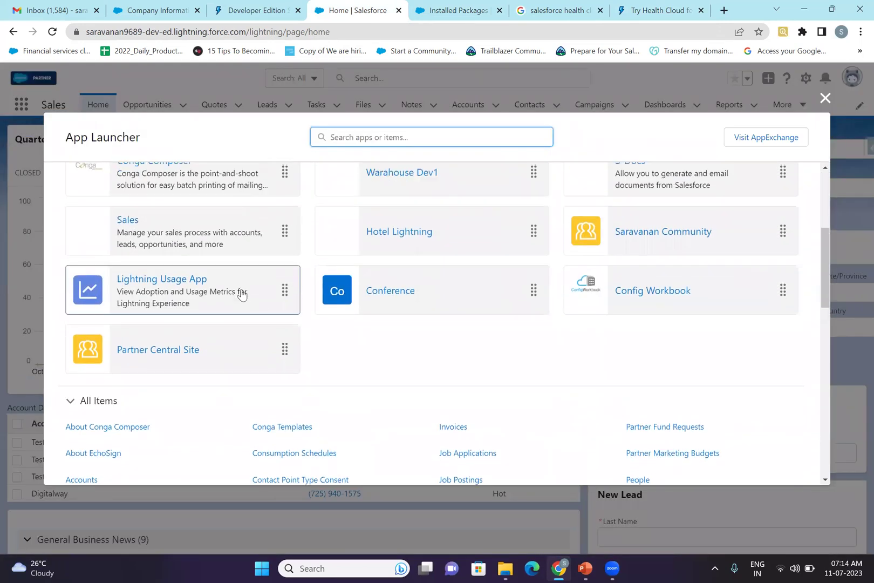
scroll(240, 292, "up", 4)
scroll(610, 273, "down", 4)
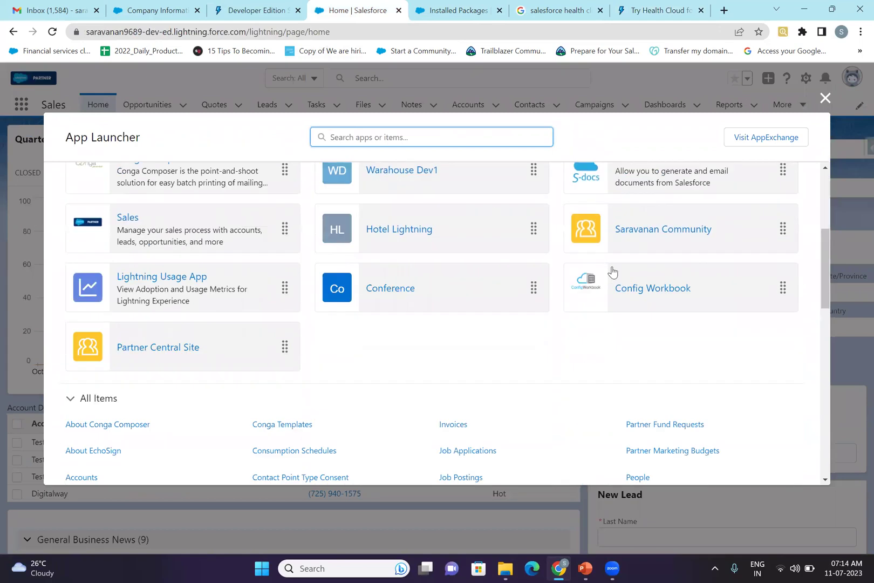
scroll(612, 271, "up", 4)
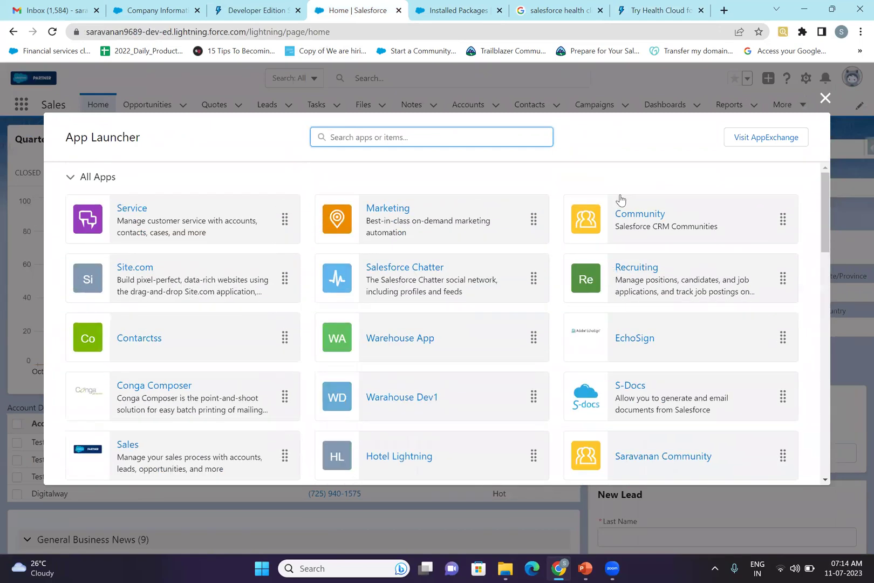
left_click(335, 200)
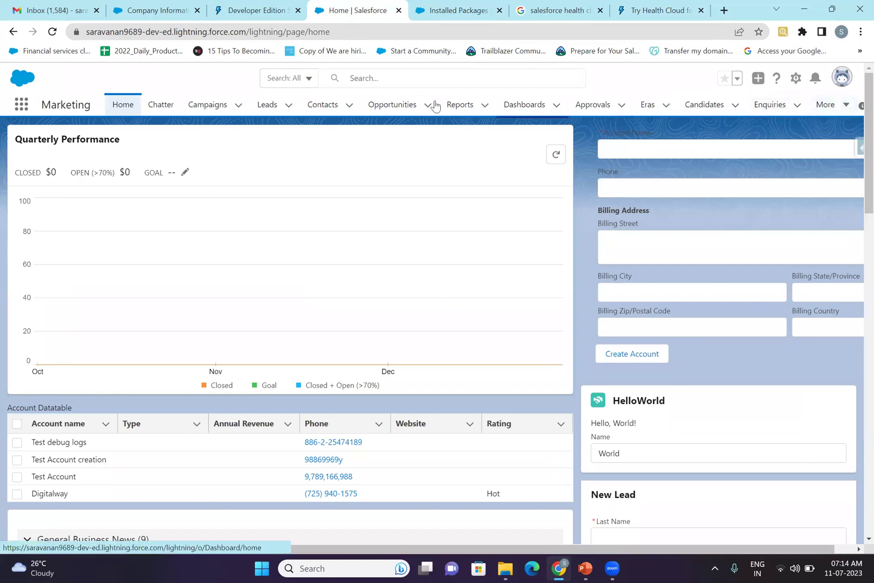
Step: Examine the Marketing app's name and its navigation items, including the additional ones that do not fit in the bar
double_click(64, 107)
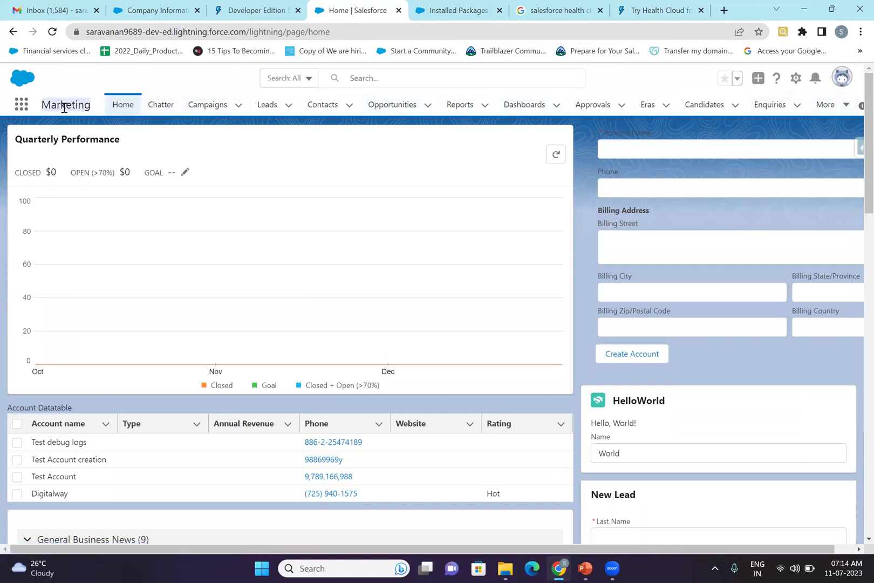
left_click(66, 109)
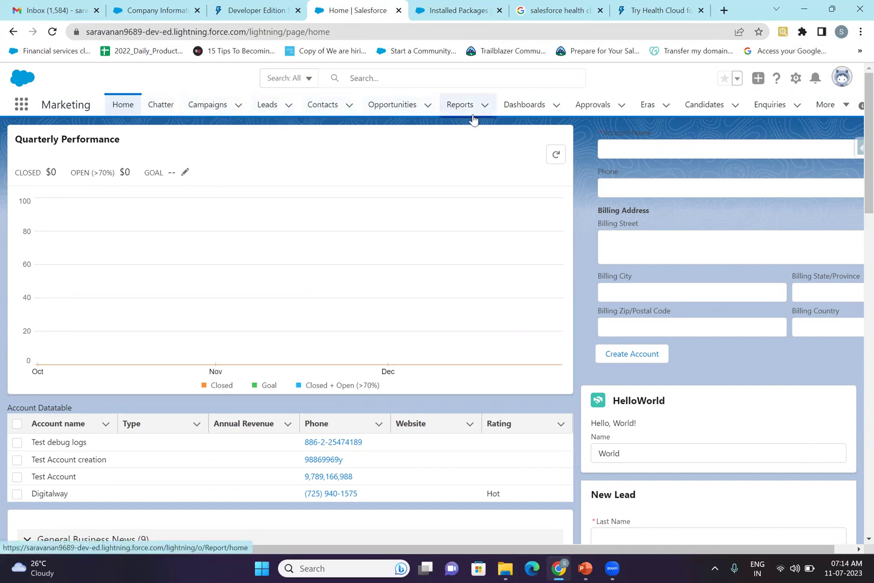
left_click(831, 108)
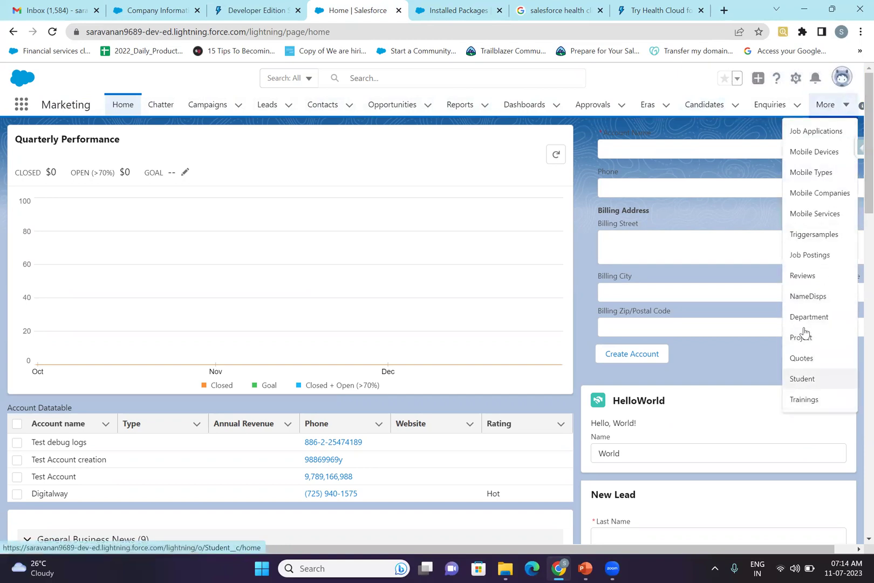
left_click(727, 117)
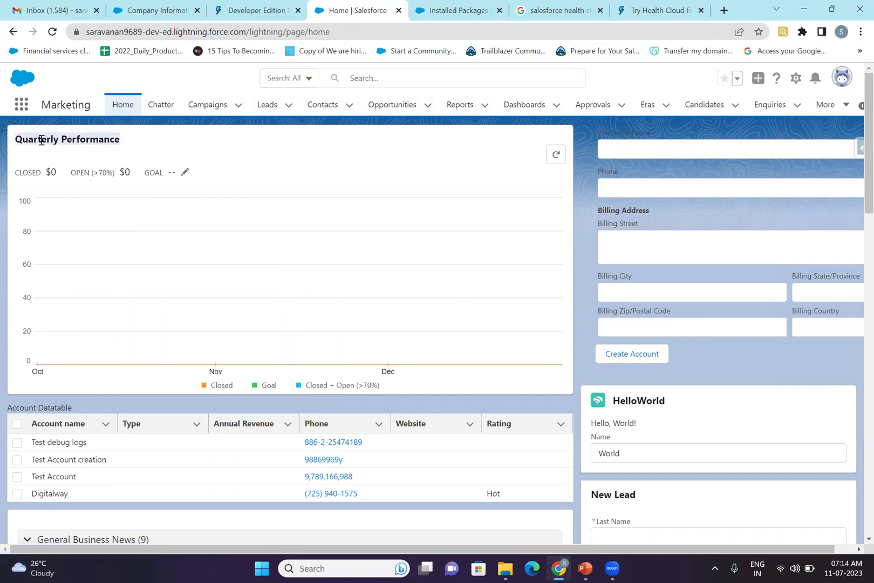
Step: Switch to the Service app and take a closer look at its navigation items, such as Accounts, Contacts and Cases
left_click(21, 105)
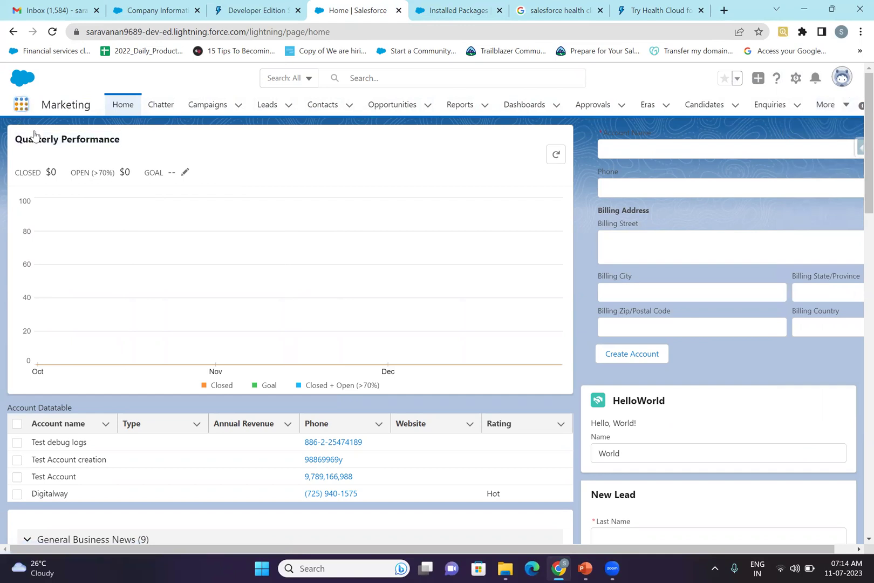
left_click(52, 186)
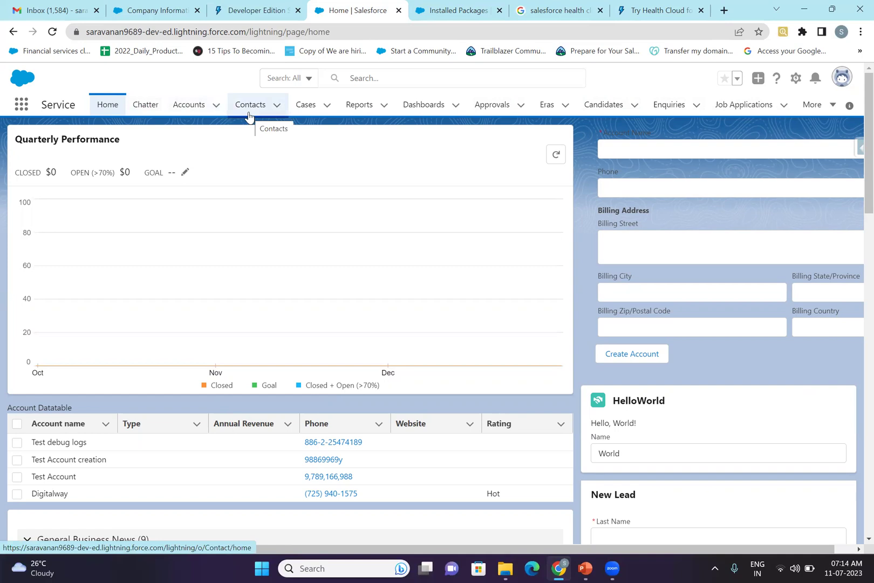
scroll(191, 145, "up", 5)
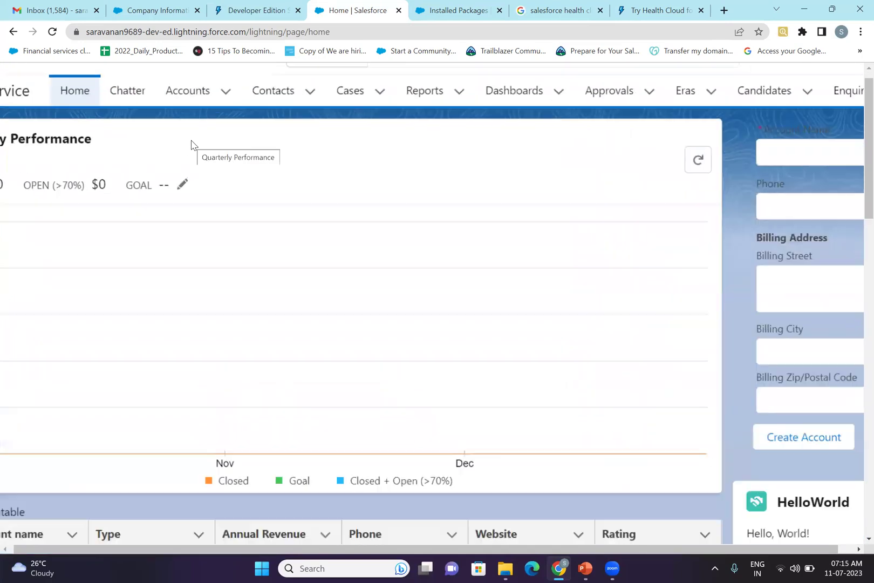
scroll(191, 144, "down", 5)
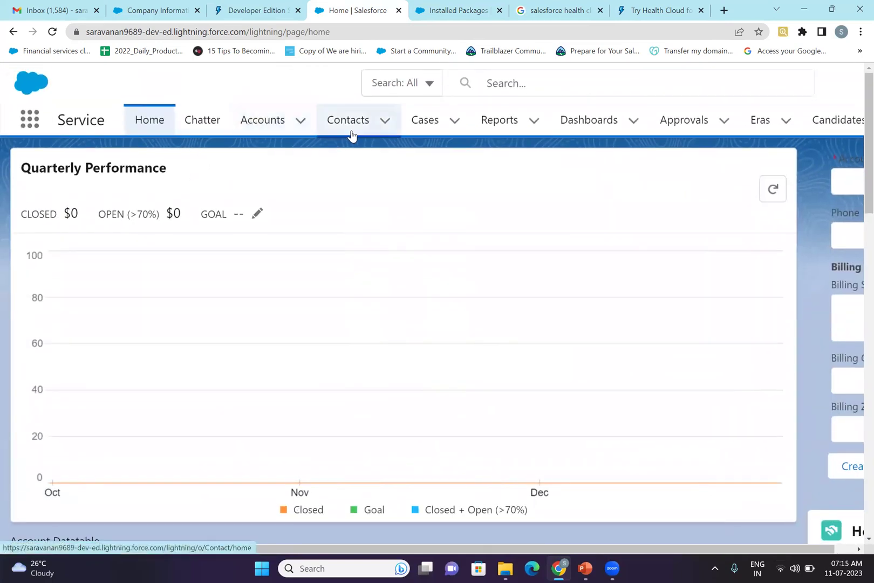
scroll(426, 123, "down", 1)
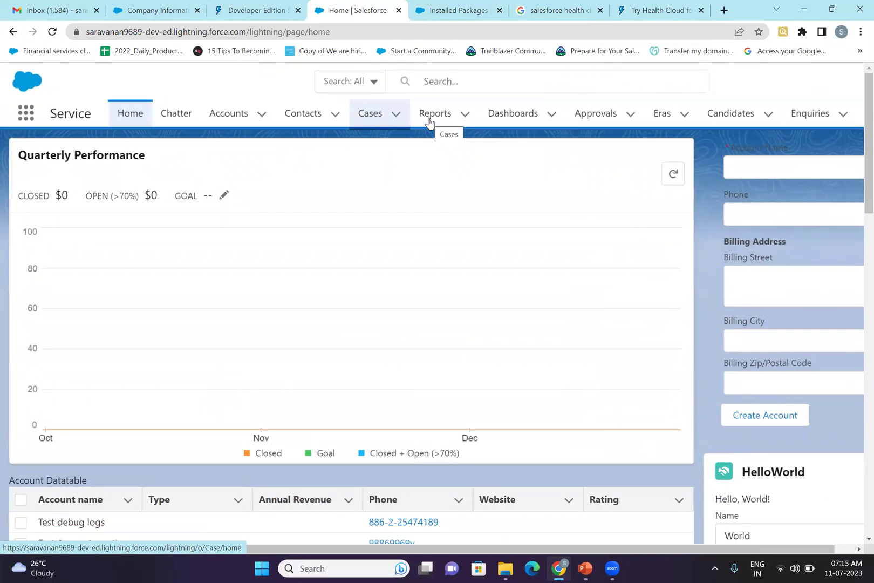
scroll(429, 122, "down", 1)
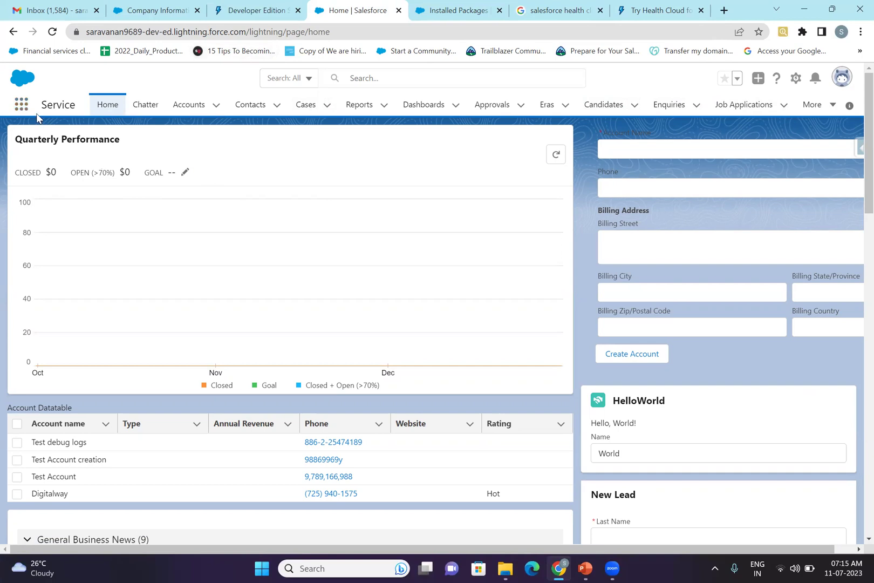
Step: Enlarge the Service app's home page to examine the App Launcher and app name, and restore the normal page size
key("ctrl+plus")
key("ctrl+plus")
key("ctrl+plus")
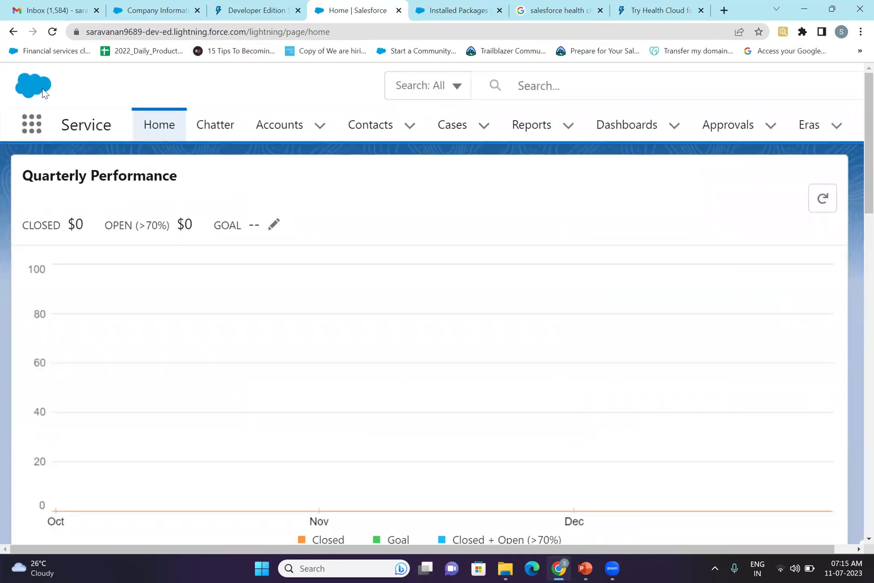
key("ctrl+minus")
key("ctrl+minus")
key("ctrl+minus")
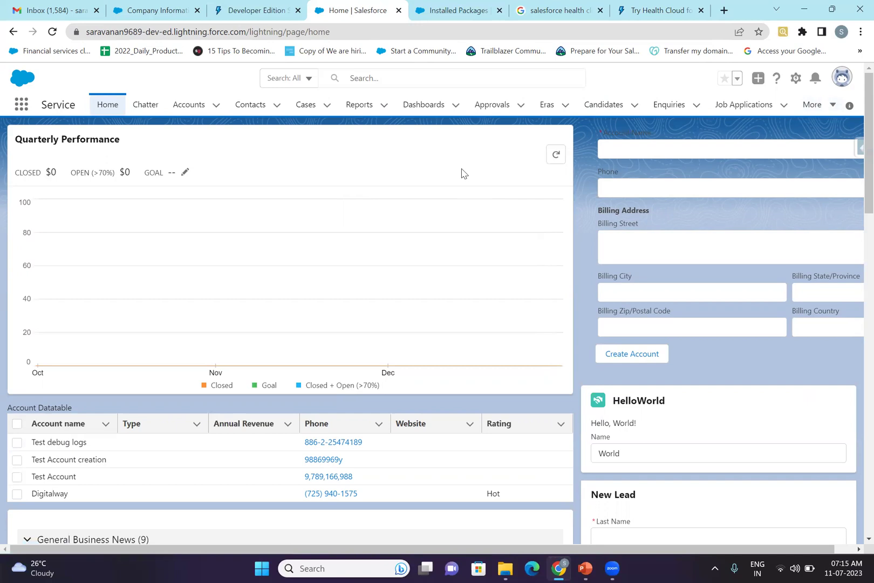
Step: Show the signed-in user's profile card, highlight the org's domain address, and open the user's profile page
left_click(842, 79)
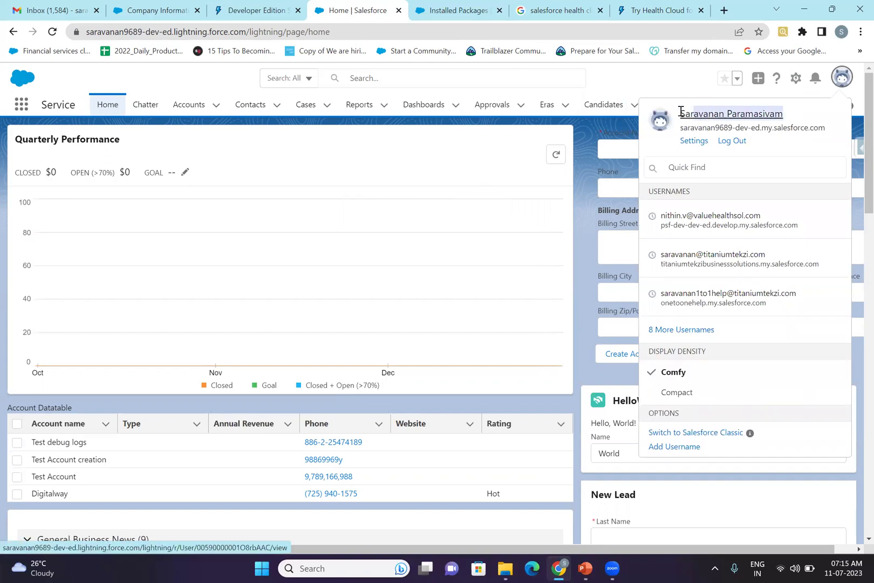
left_click_drag(691, 129, 822, 128)
left_click(769, 138)
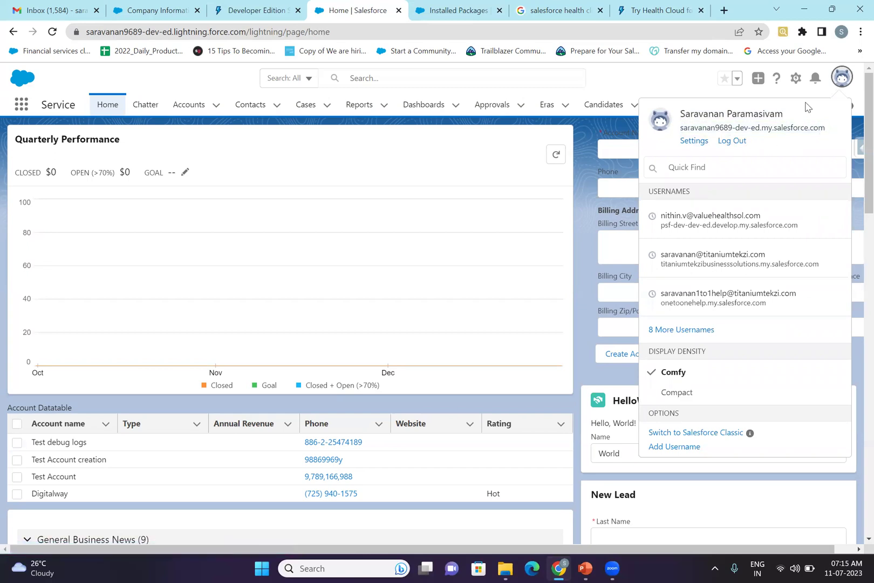
left_click(694, 119)
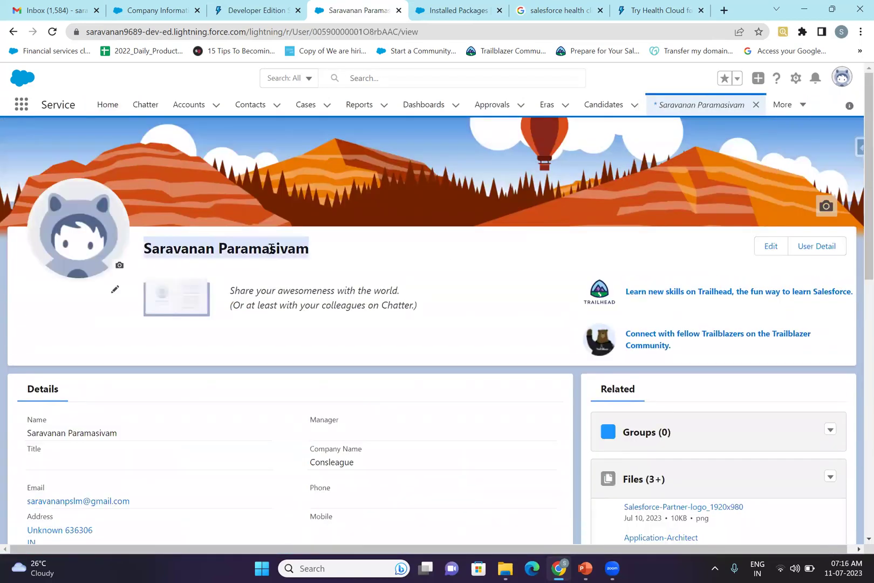
Step: Look through the user's profile page, including the details, Chatter feed, groups, files, followers and following sections
scroll(271, 249, "down", 2)
scroll(273, 254, "down", 15)
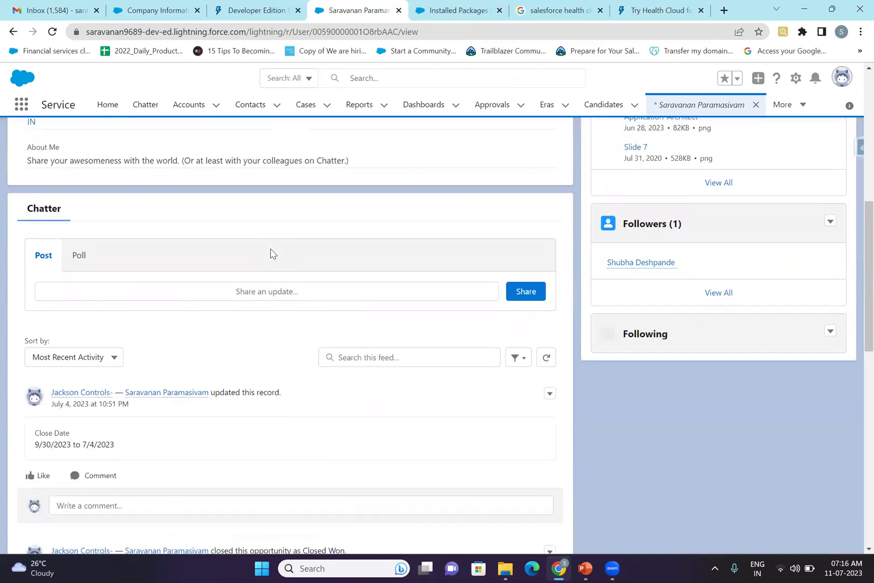
scroll(272, 254, "up", 15)
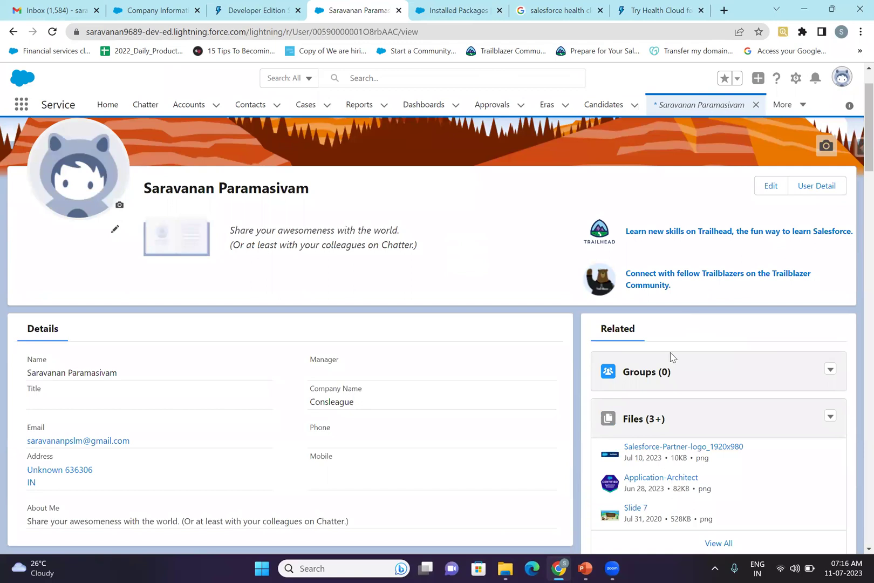
scroll(662, 366, "down", 1)
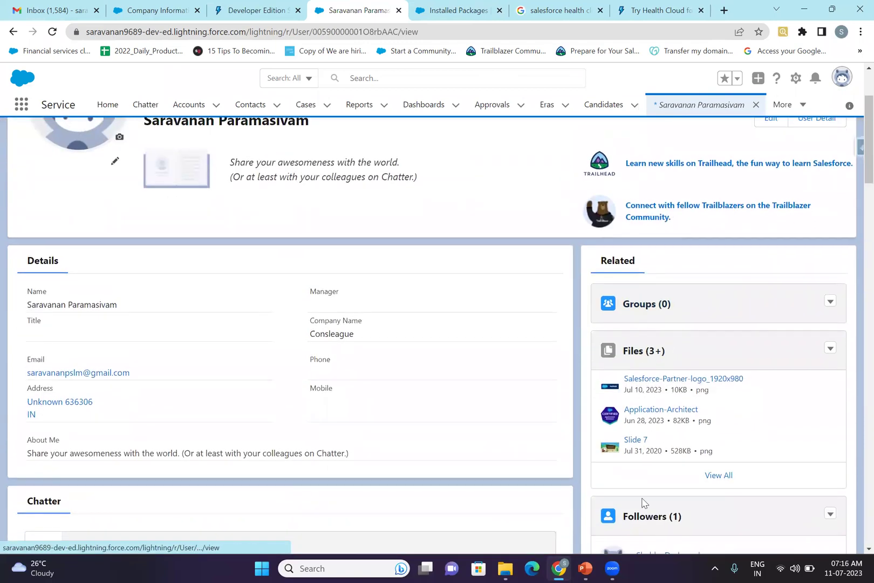
scroll(642, 496, "down", 2)
scroll(658, 367, "down", 2)
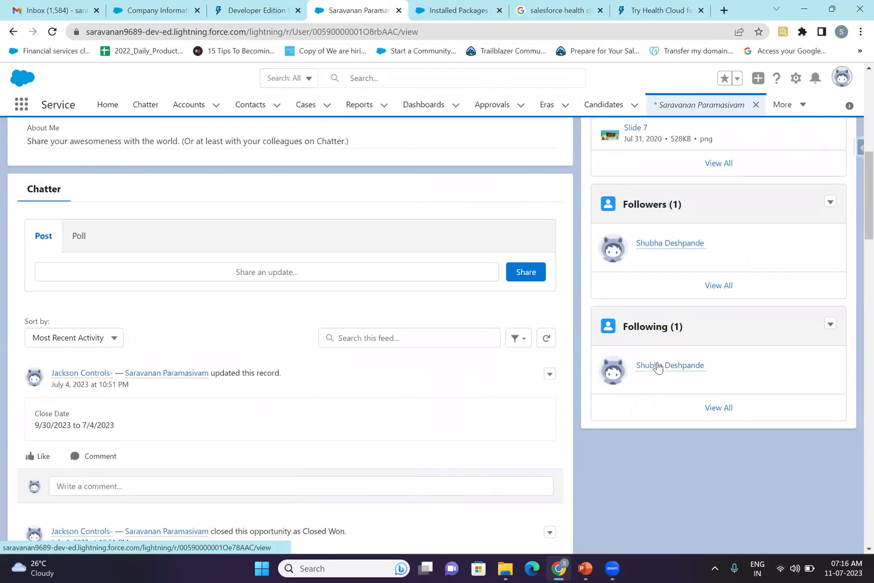
scroll(657, 367, "up", 6)
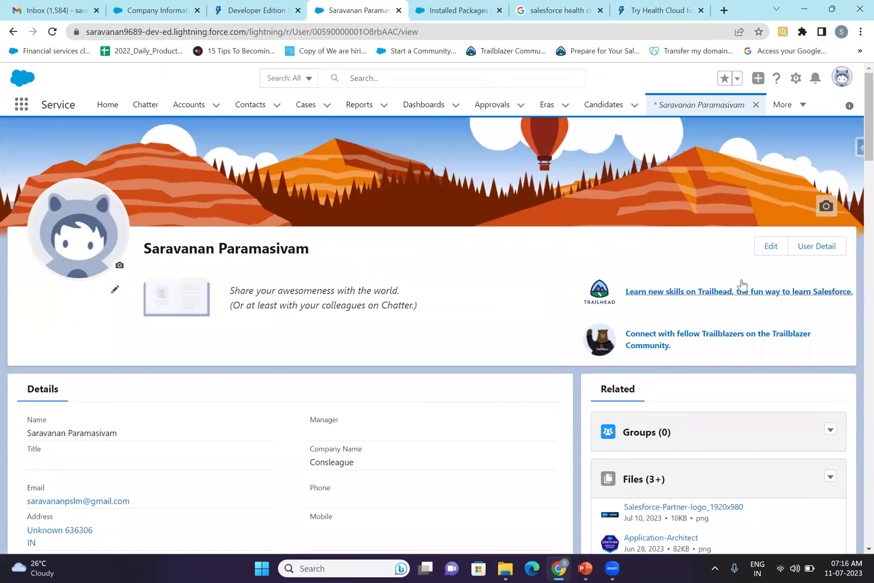
Step: Open the full user detail record in Setup and enlarge it to make the fields readable
left_click(816, 247)
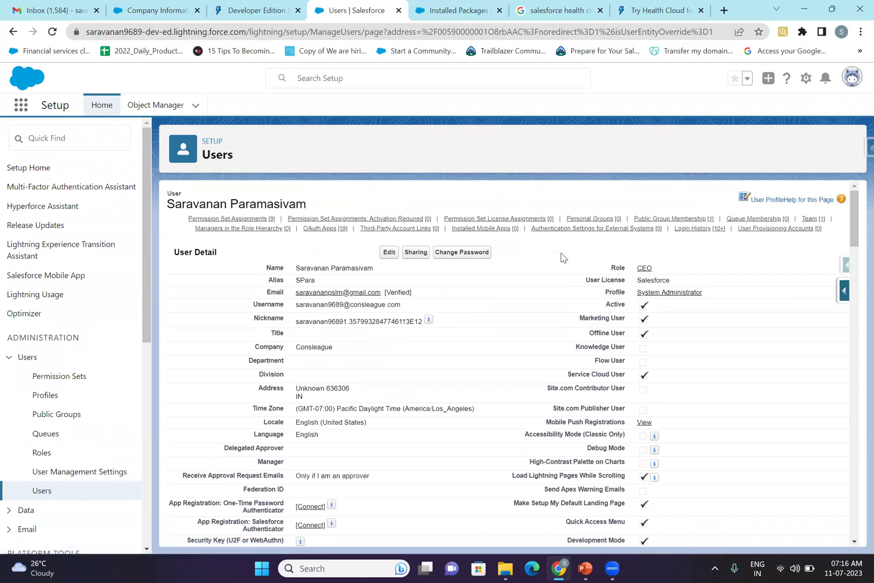
key("ctrl+plus")
key("ctrl+plus")
key("ctrl+plus")
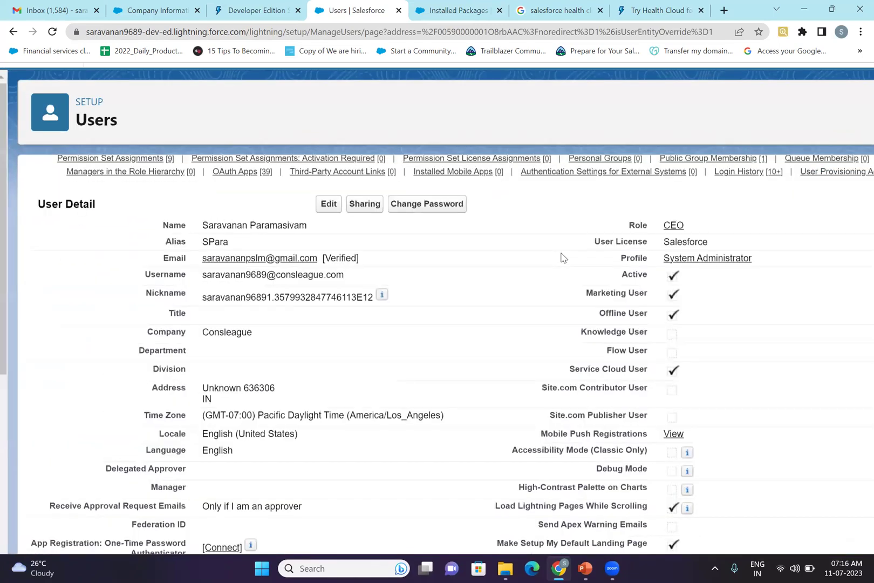
scroll(561, 257, "down", 1)
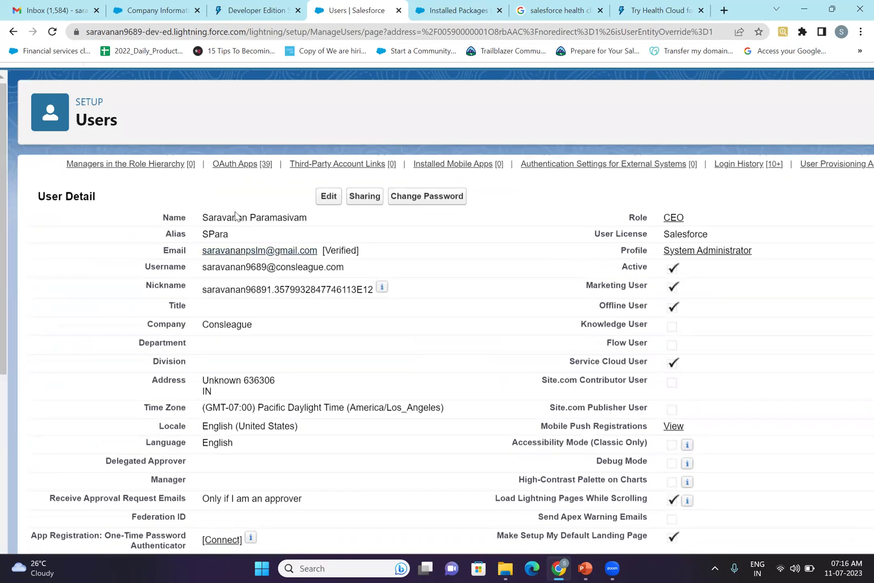
Step: Examine the user record's Username, Company, Time Zone, Locale and Language fields by highlighting them
double_click(164, 267)
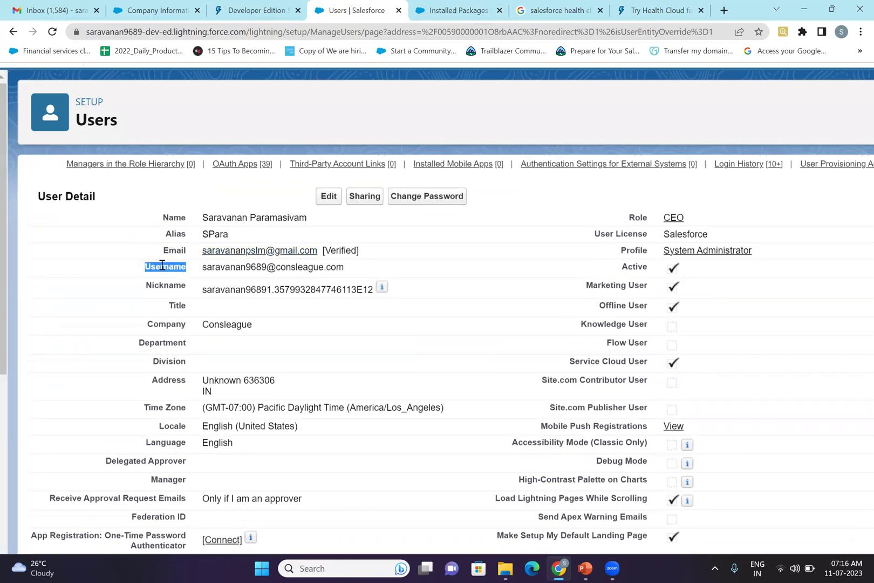
double_click(160, 325)
left_click(154, 324)
scroll(151, 323, "down", 2)
left_click_drag(145, 306, 232, 329)
left_click(223, 341)
double_click(219, 344)
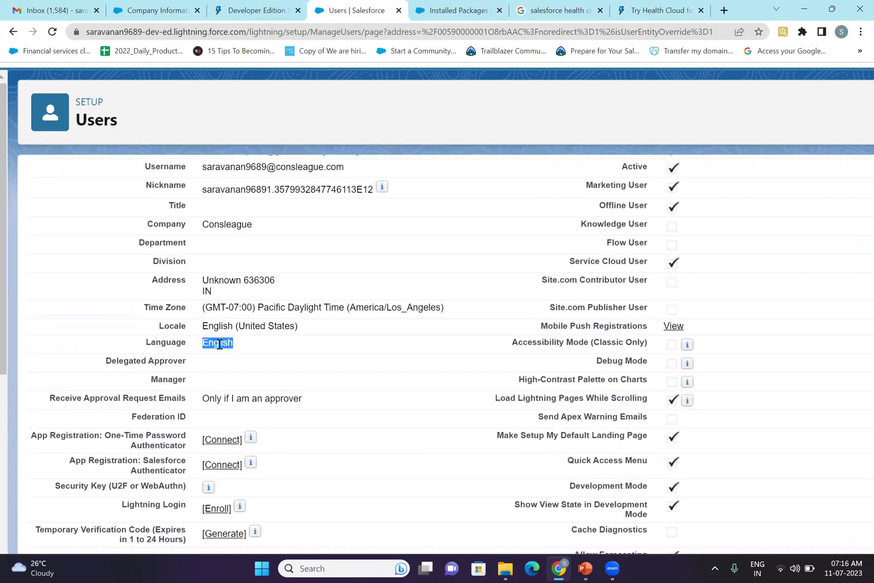
left_click(220, 344)
Step: Look through the rest of the user record, highlighting Last Login, Last Password Change or Reset, and Failed Login Attempts
scroll(219, 344, "down", 8)
scroll(220, 343, "up", 5)
scroll(220, 343, "down", 4)
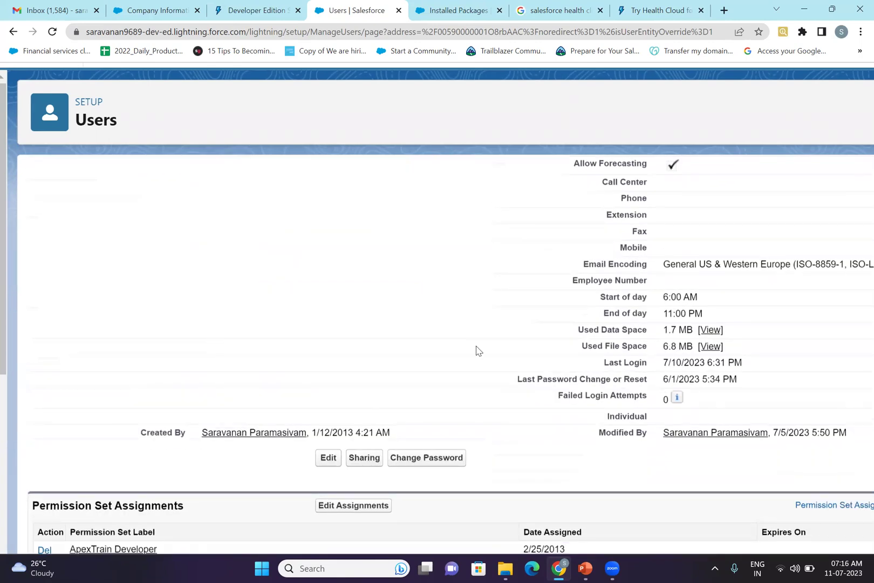
scroll(476, 351, "up", 3)
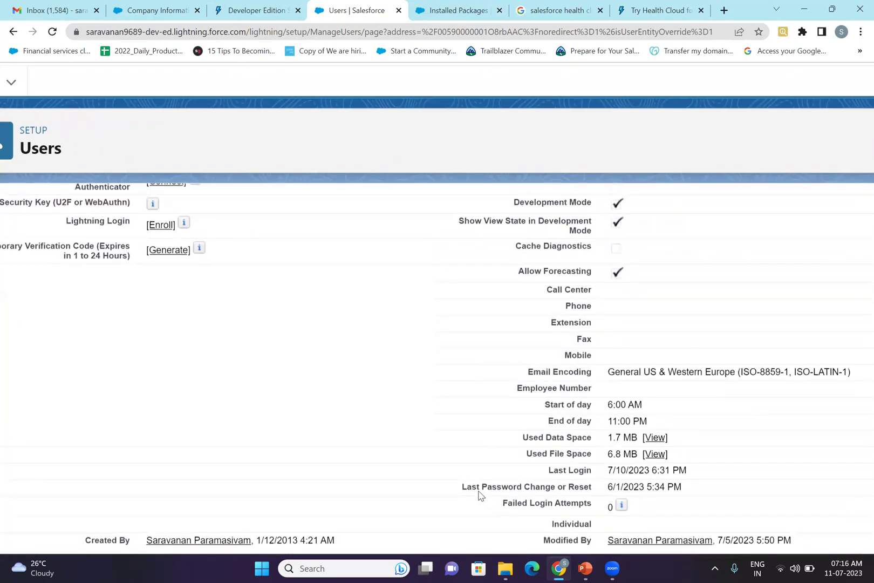
left_click_drag(480, 495, 586, 471)
left_click_drag(475, 486, 581, 484)
left_click_drag(504, 511, 569, 511)
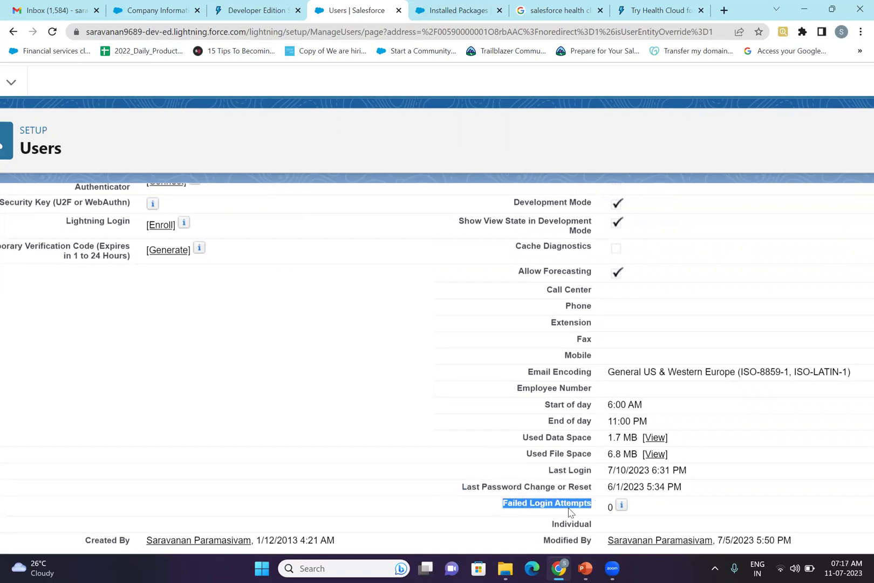
left_click(569, 511)
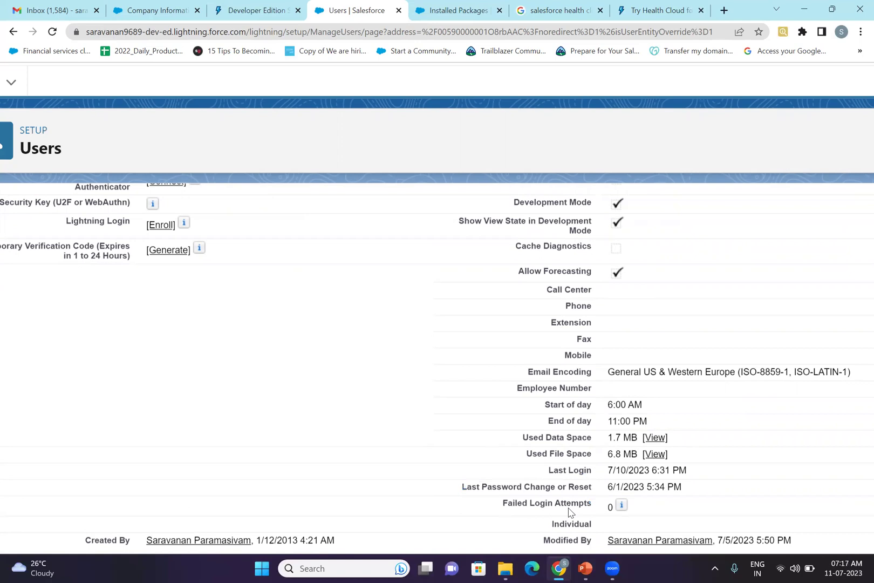
scroll(561, 469, "up", 1)
triple_click(551, 421)
scroll(551, 420, "up", 8)
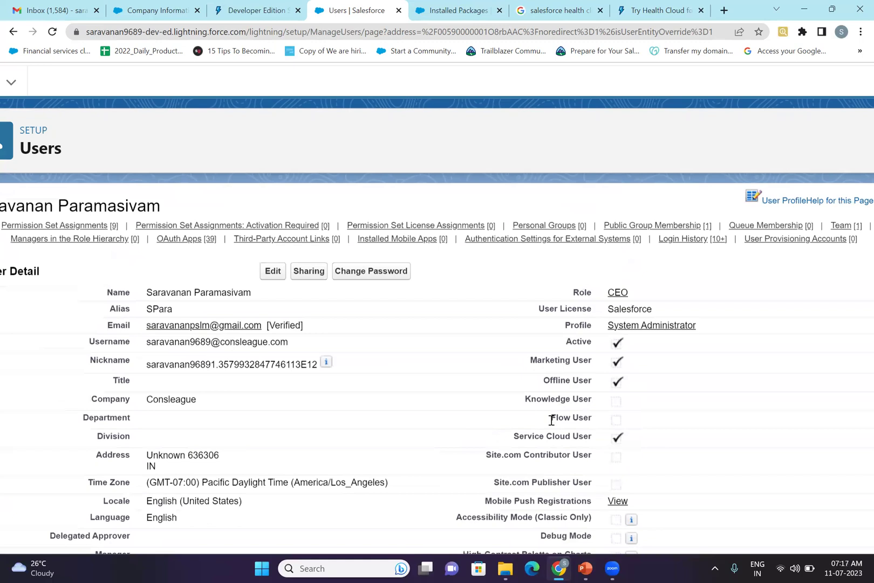
scroll(476, 380, "up", 1)
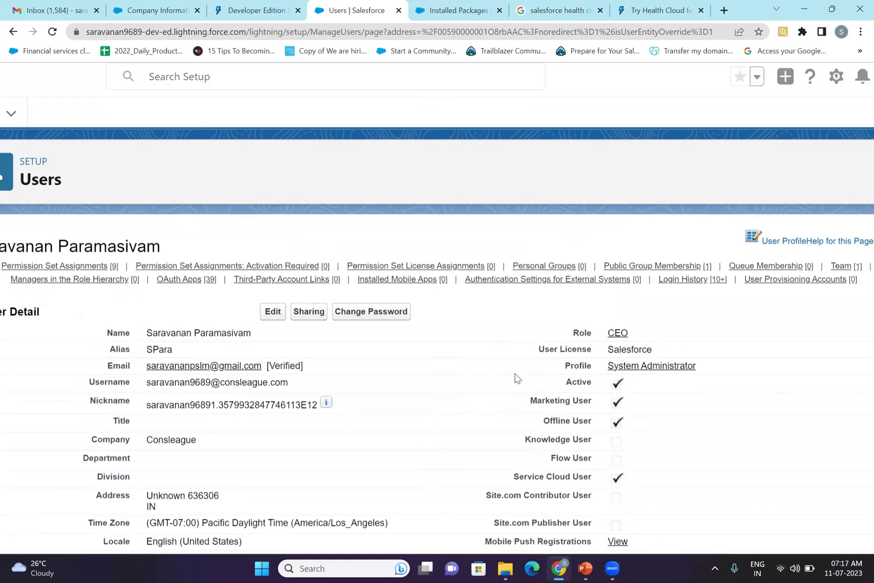
Step: Highlight the Profile field in the user detail and examine the profile assigned to the user
double_click(575, 367)
double_click(576, 367)
left_click(575, 367)
mouse_move(605, 367)
left_mouse_down()
mouse_move(719, 370)
mouse_move(608, 370)
left_mouse_up()
left_click(589, 368)
scroll(589, 368, "down", 3)
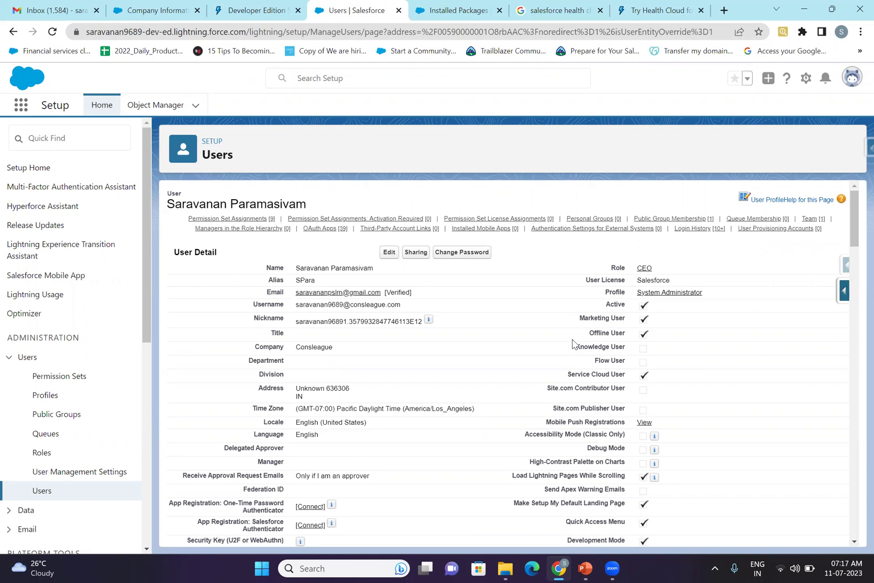
double_click(612, 295)
left_click(556, 304)
Step: Open the Setup home page in its own browser tab from the user detail page
left_click(806, 80)
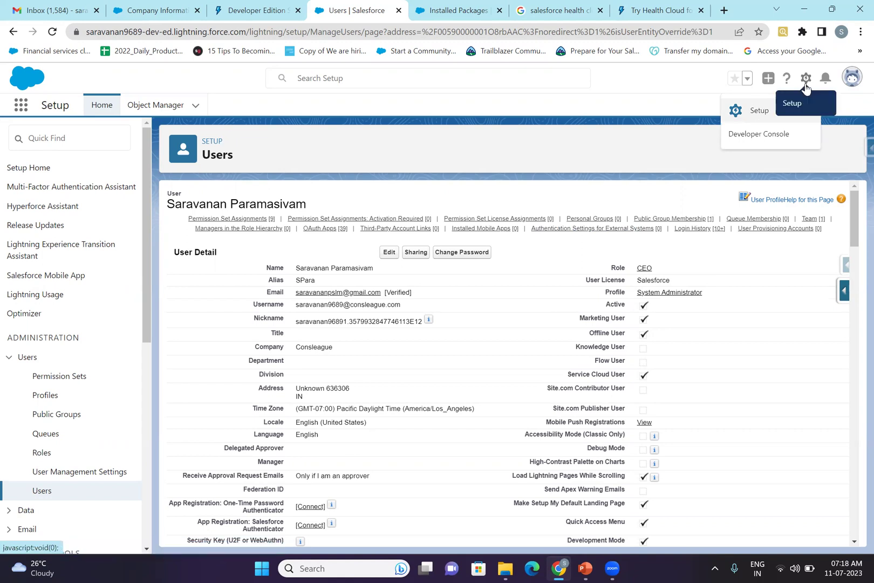
left_click(592, 175)
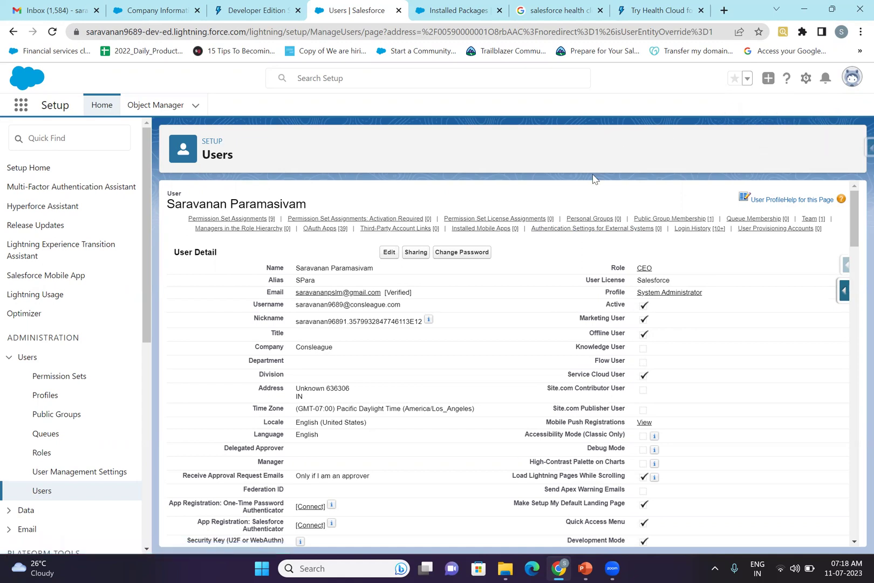
scroll(557, 420, "down", 3)
scroll(559, 423, "up", 3)
left_click(807, 80)
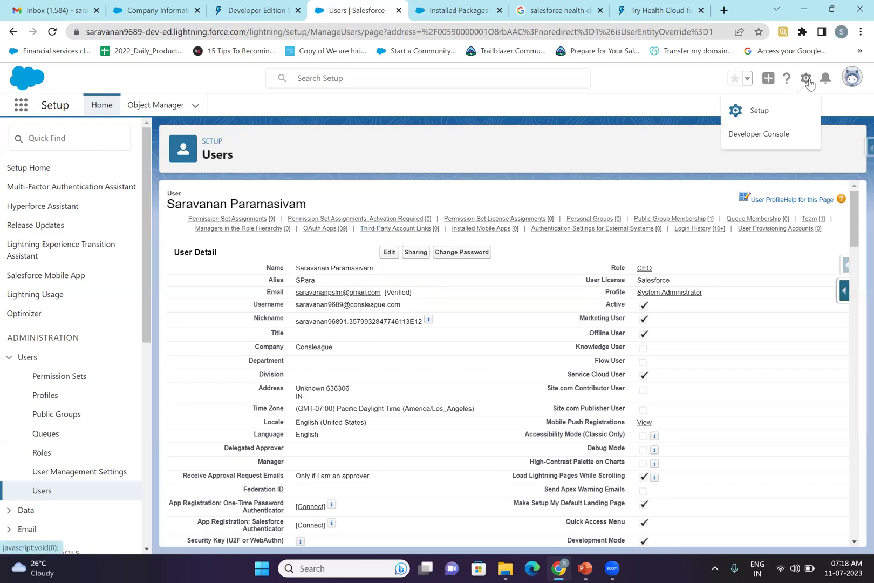
left_click(766, 111)
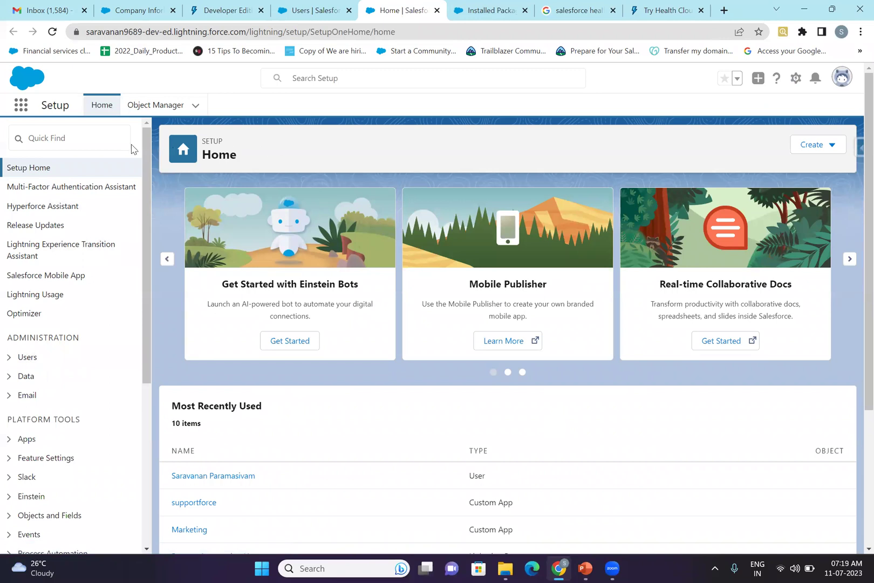
Step: Look through the Setup menu's Administration, Platform Tools and Settings sections, and get Quick Find ready for a search
left_click(79, 142)
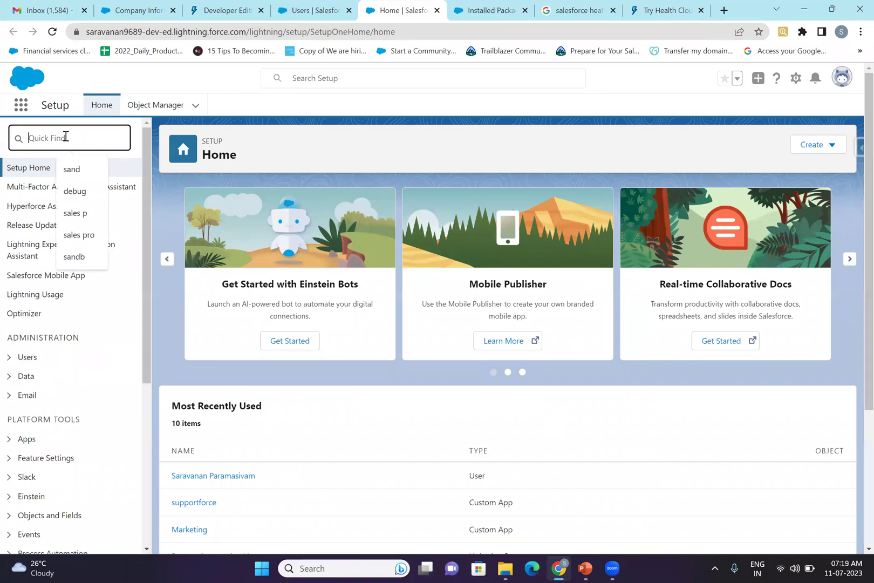
scroll(62, 319, "down", 5)
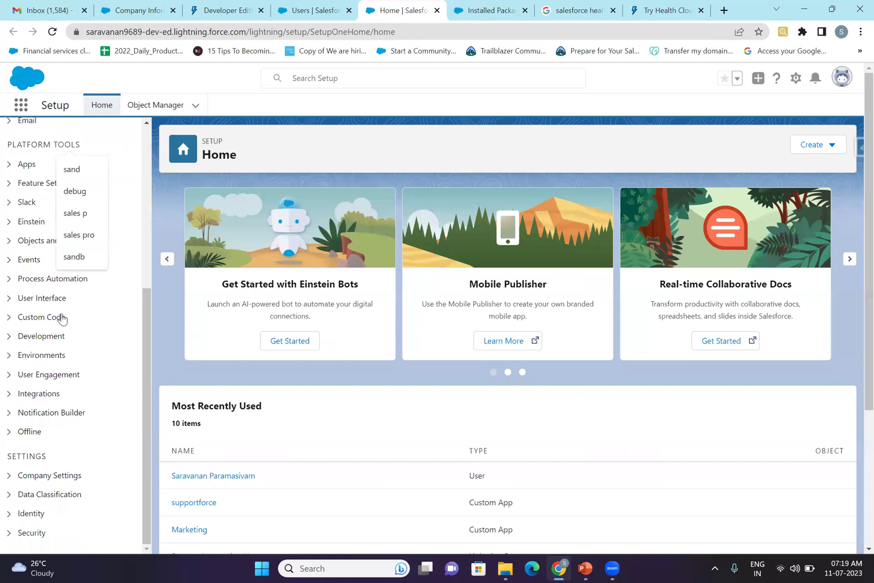
scroll(60, 318, "up", 5)
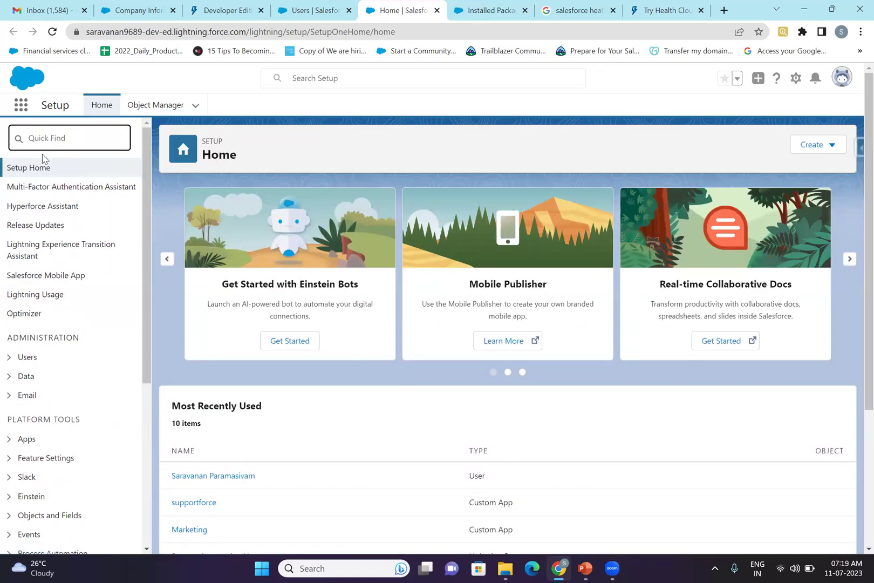
scroll(60, 455, "down", 2)
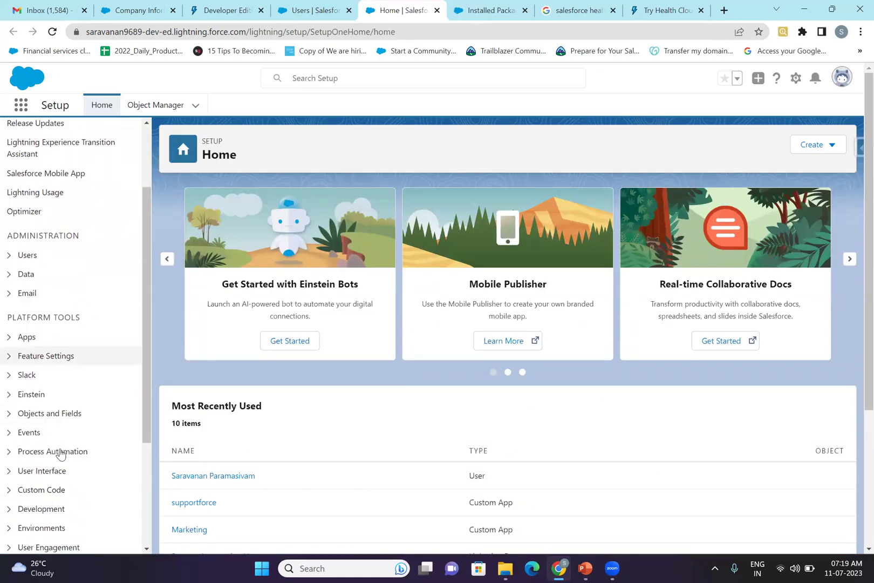
scroll(61, 454, "down", 3)
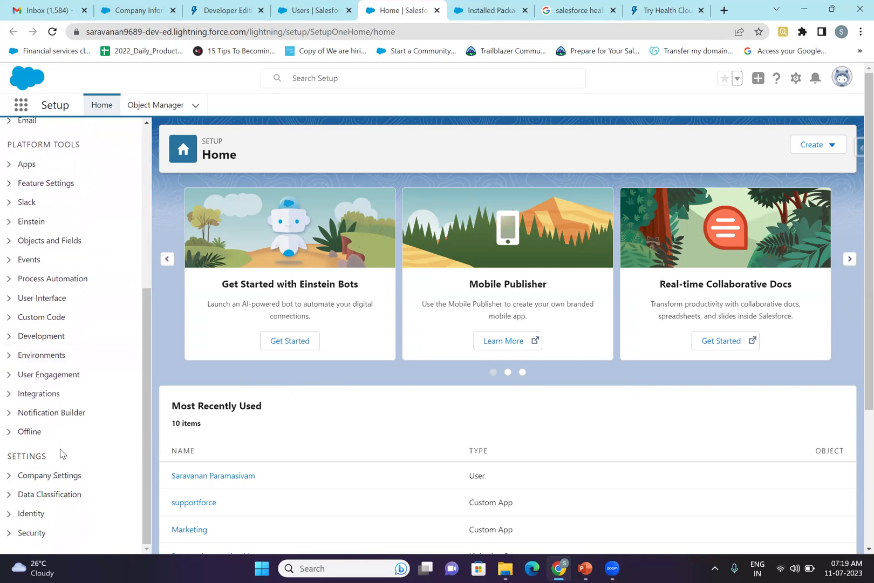
scroll(61, 453, "up", 5)
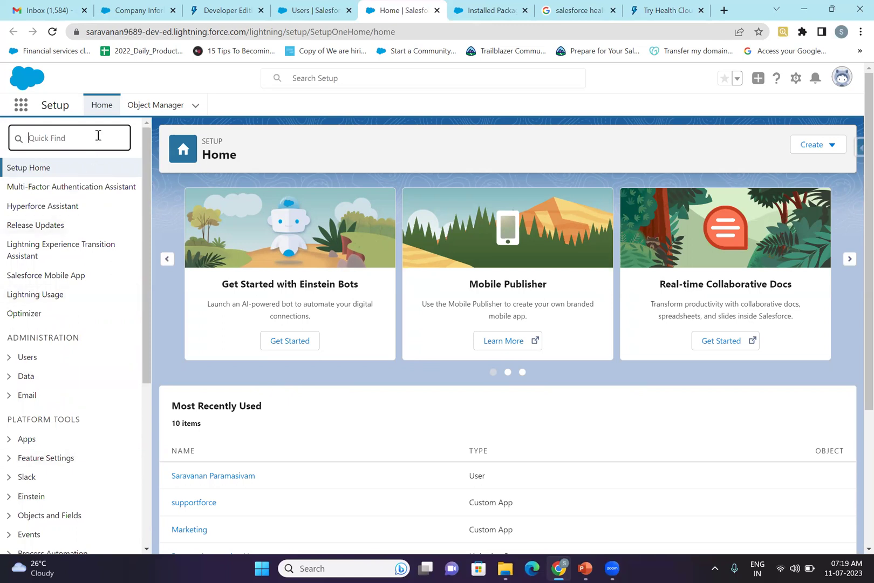
Step: Search the Setup menu for "class", and replace that search with "component" to find the component pages
type("class")
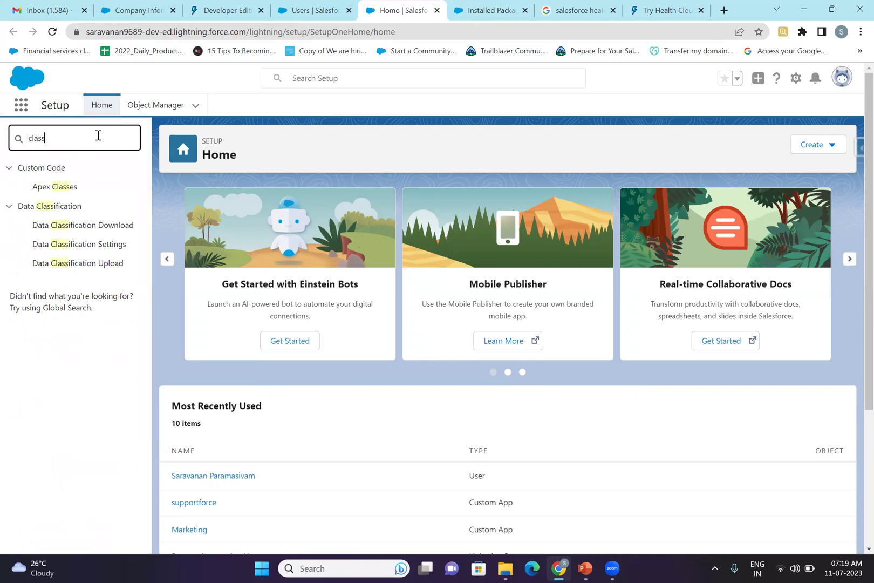
key("BackSpace")
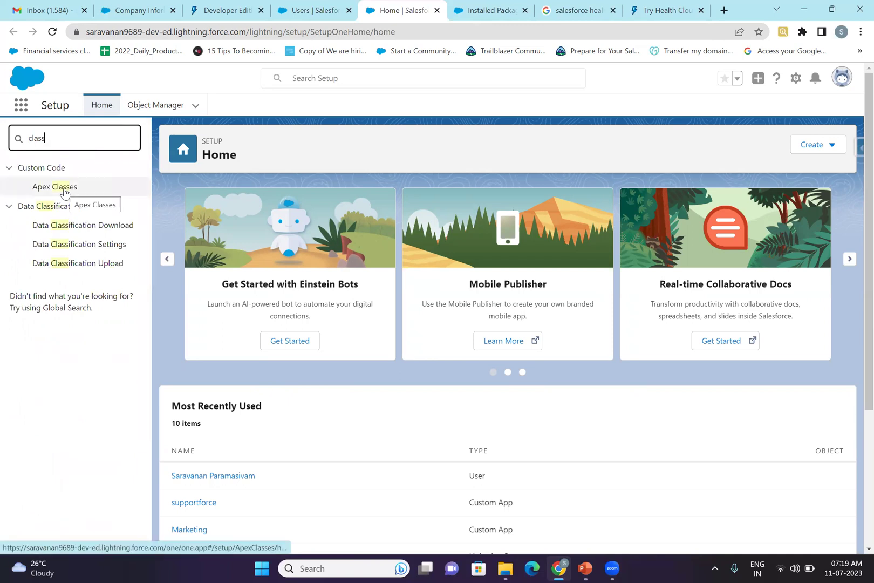
key("BackSpace")
key("BackSpace")
key("BackSpace")
key("BackSpace")
type("compo")
type("nt")
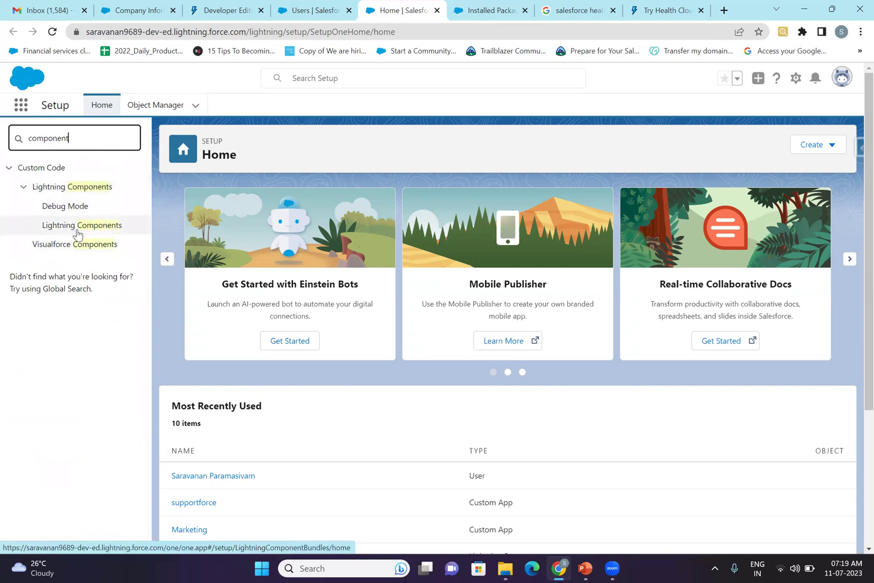
Step: Replace the Setup menu search with "debug" to find the debug pages
key("BackSpace")
key("BackSpace")
key("BackSpace")
key("BackSpace")
key("BackSpace")
key("BackSpace")
key("BackSpace")
key("BackSpace")
type("debu")
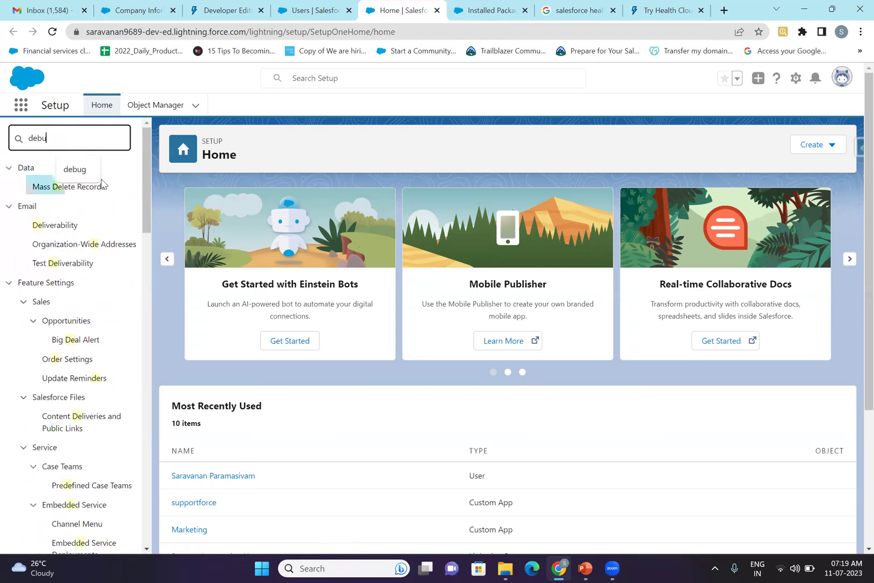
type("g")
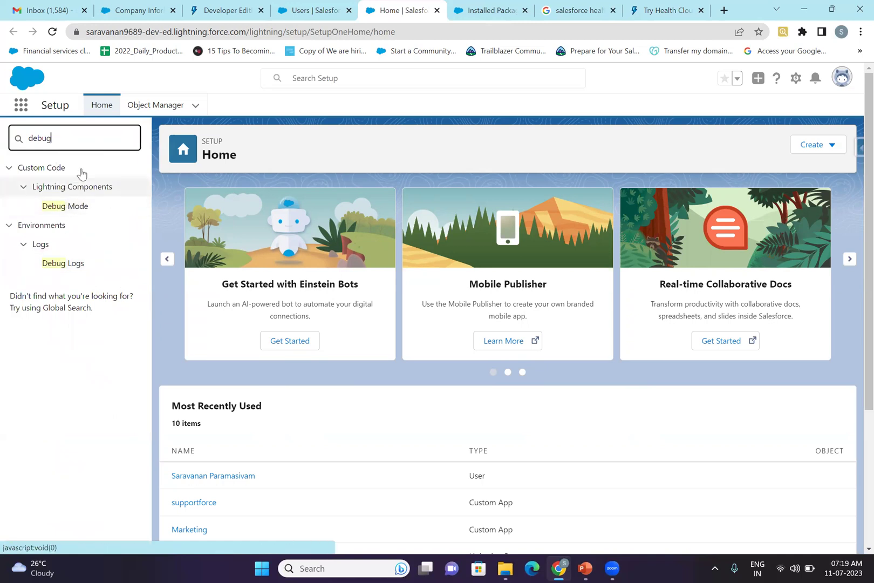
Step: Search the Setup menu for "email", look through the matching pages, and clear the search
double_click(96, 140)
type("e")
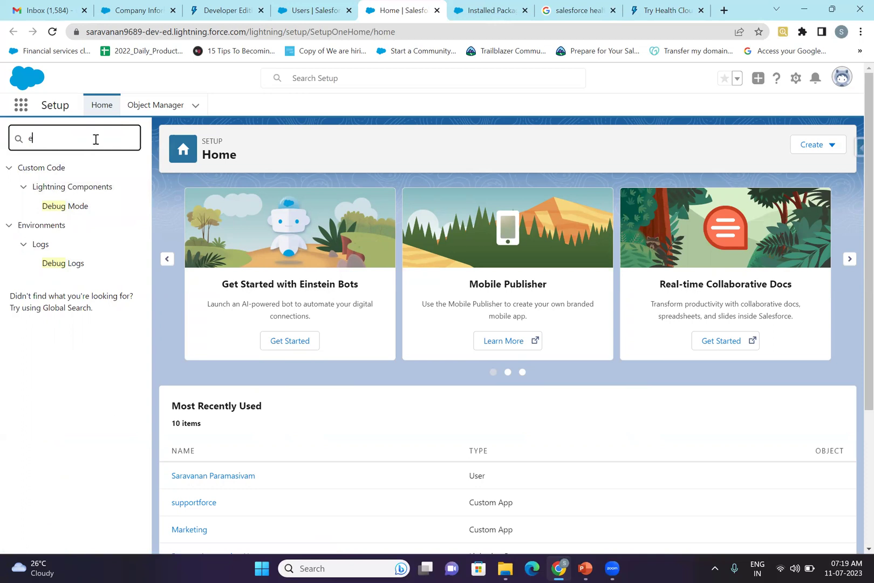
type("mail")
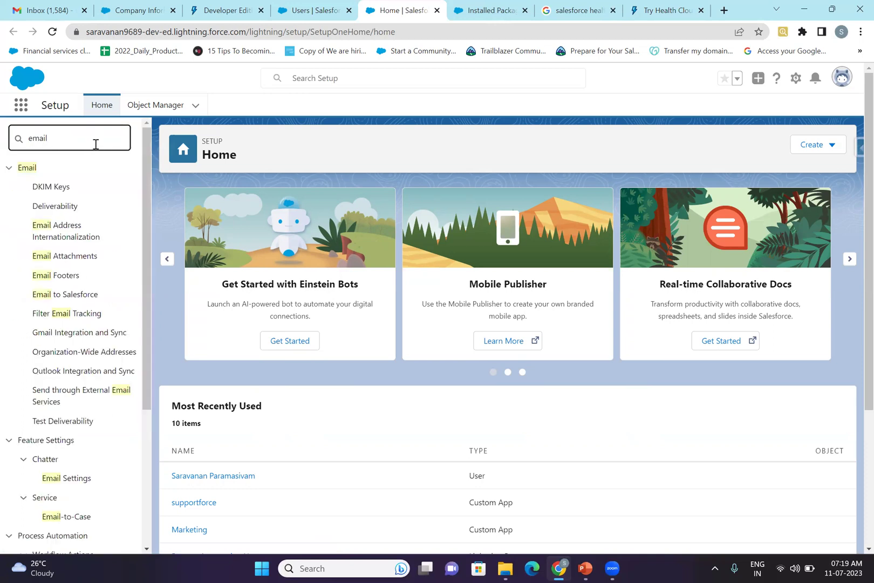
scroll(98, 215, "down", 4)
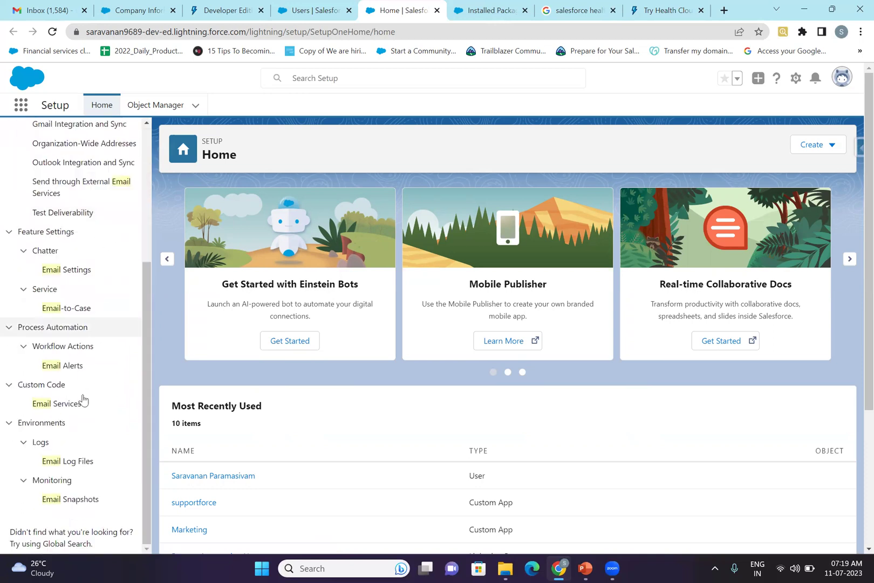
scroll(79, 465, "up", 4)
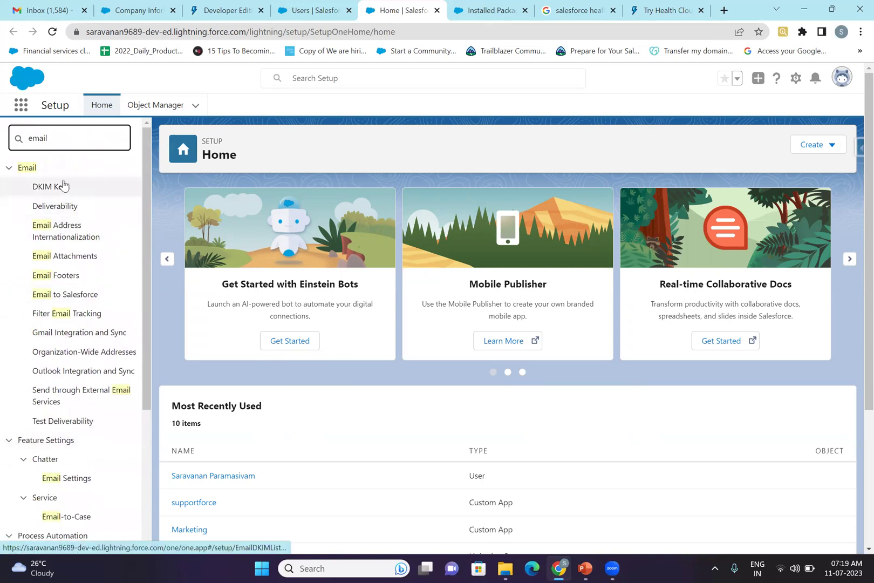
double_click(57, 139)
key("BackSpace")
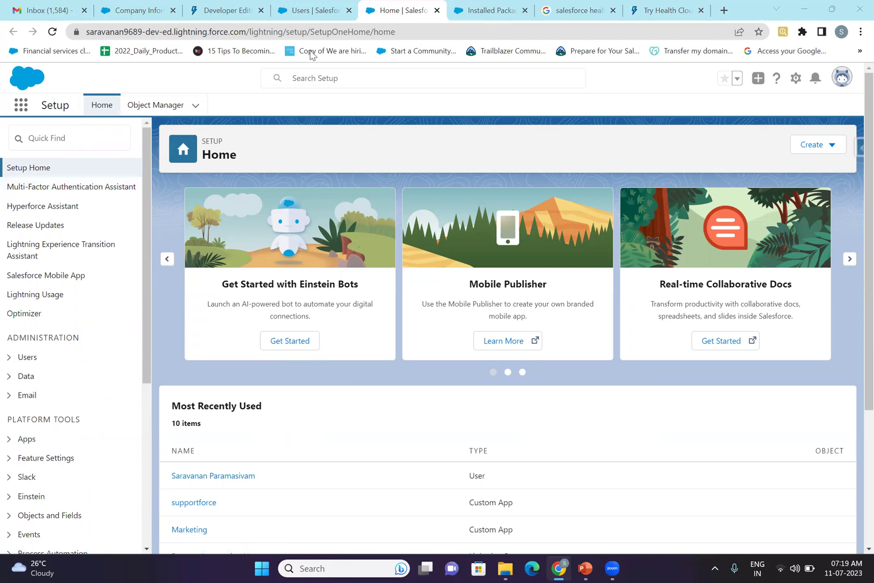
Step: Go back to the browser tab with the user detail page, switch to the Service app, and highlight its name
left_click(289, 18)
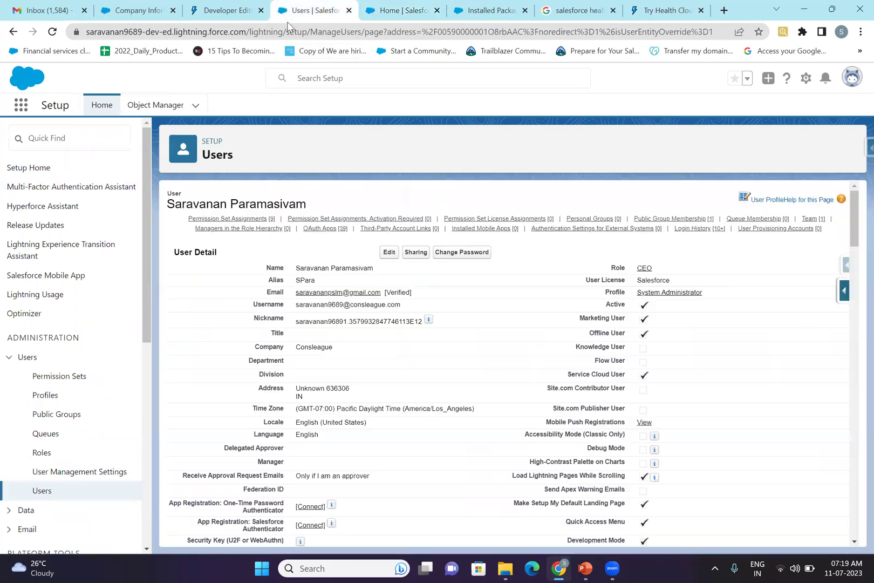
left_click(19, 108)
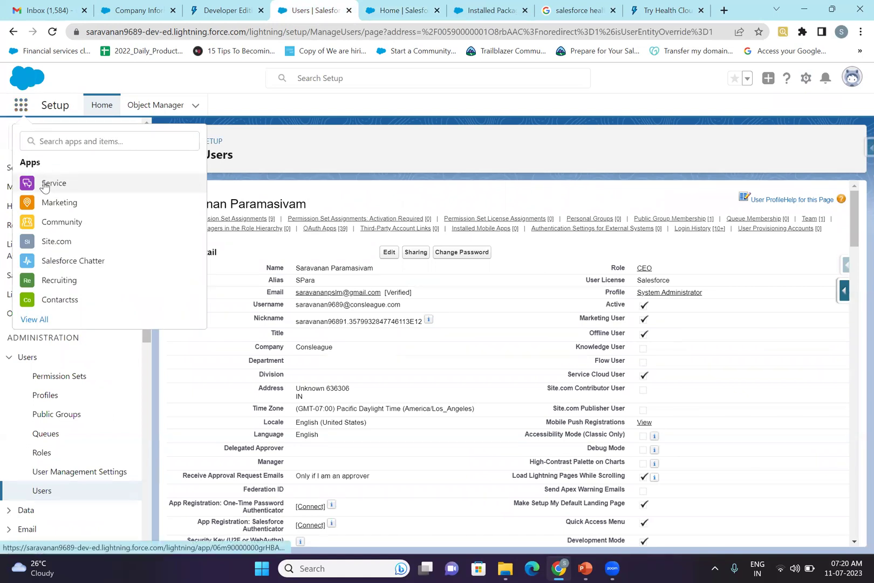
left_click(50, 182)
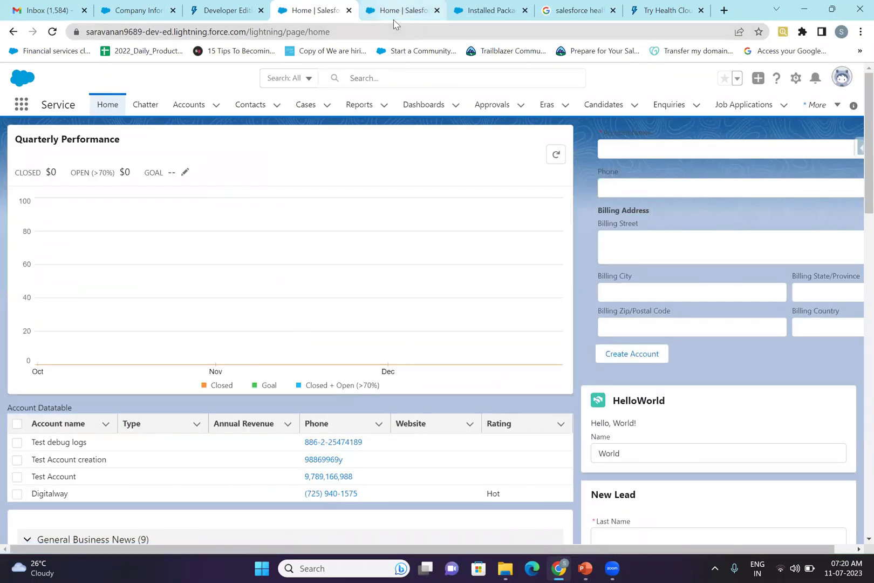
double_click(51, 104)
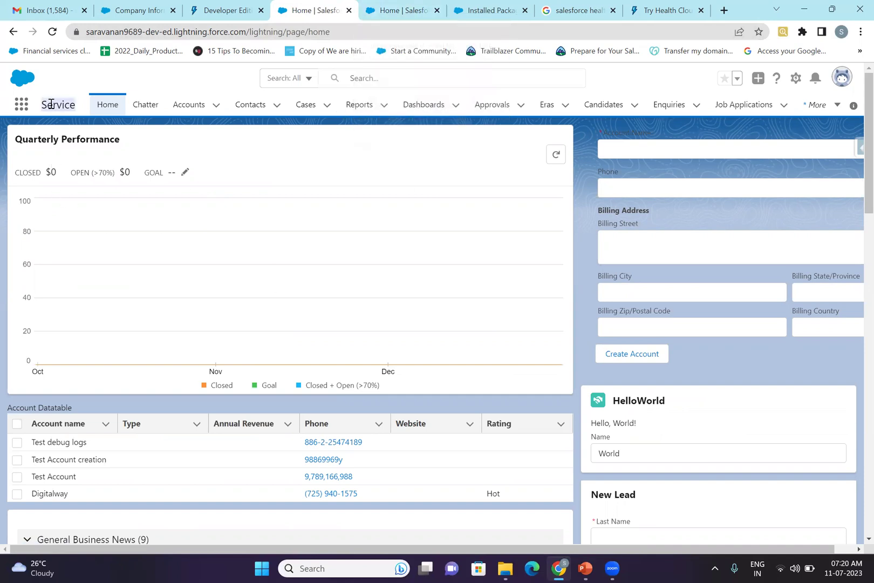
left_click(51, 104)
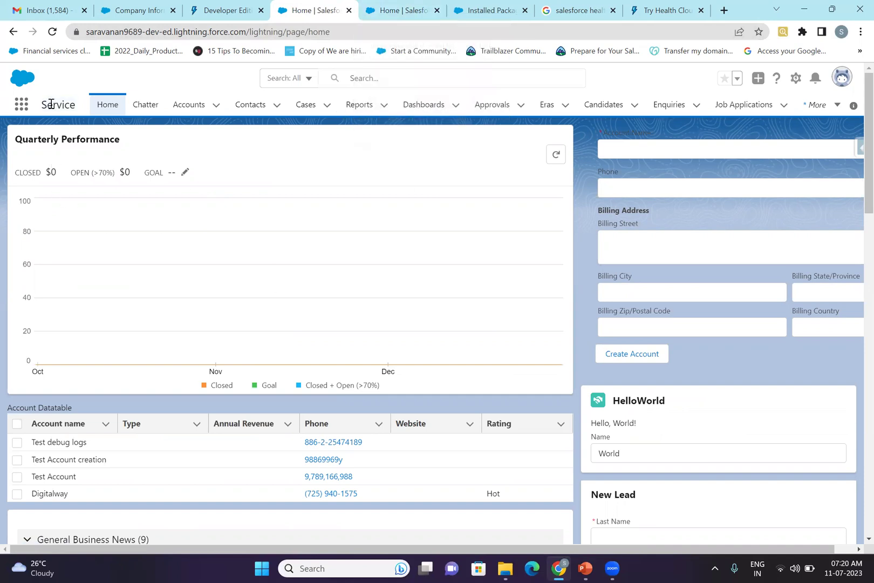
Step: Open the full App Launcher, look through All Apps and All Items, and close it
left_click(22, 105)
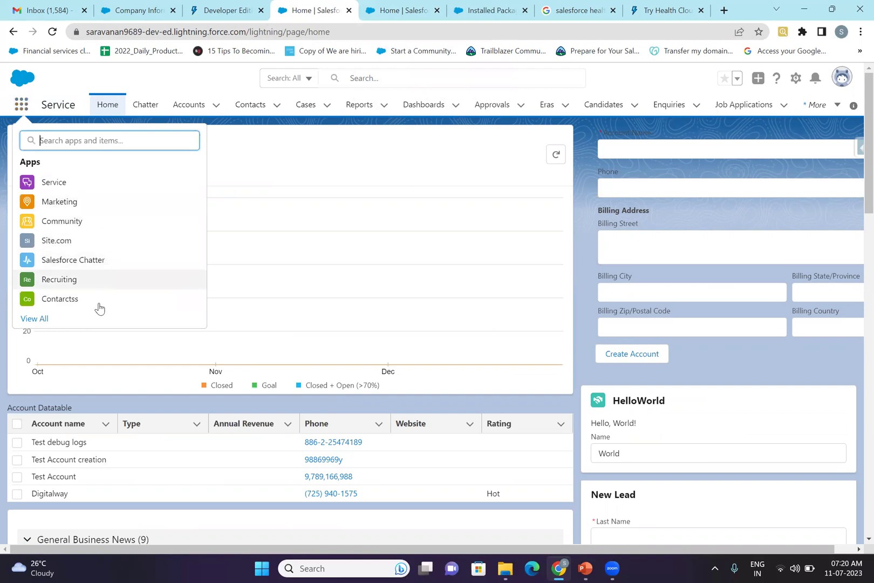
left_click(35, 319)
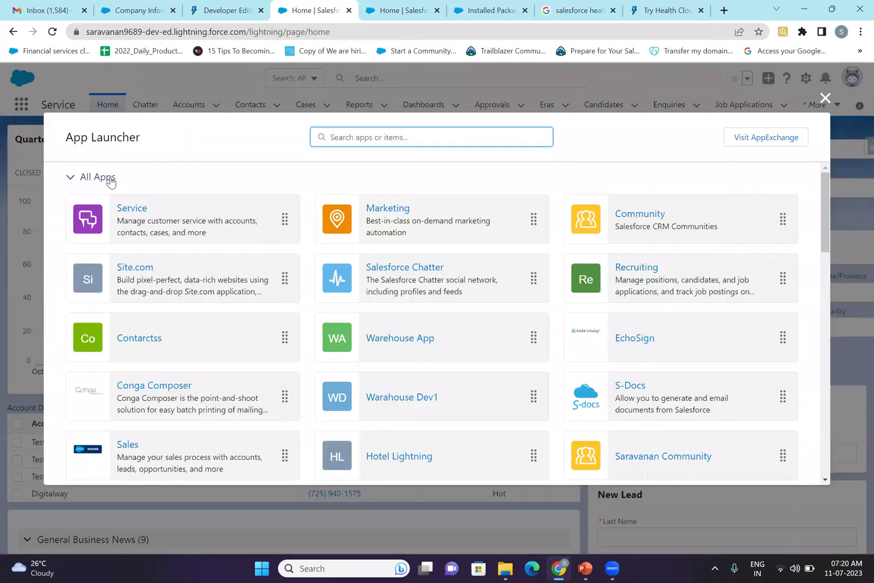
scroll(145, 179, "down", 7)
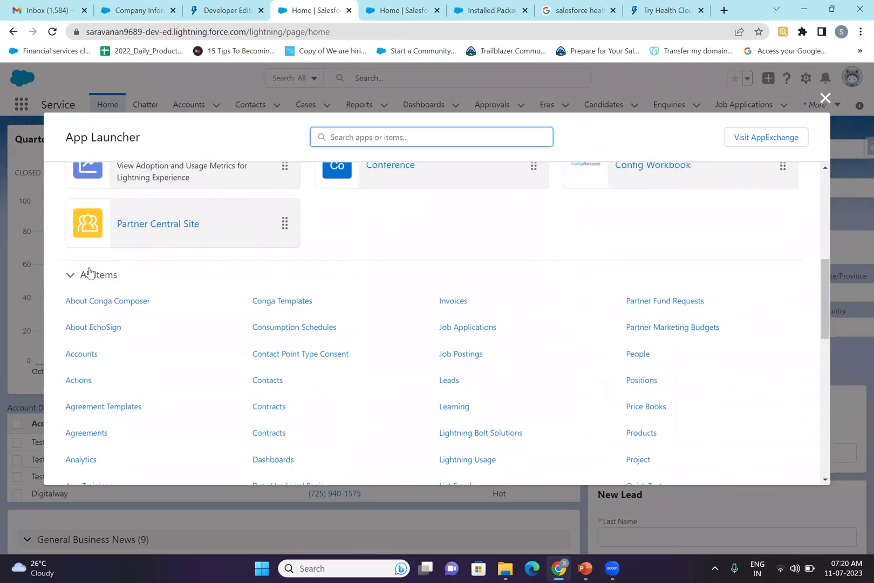
scroll(89, 272, "down", 1)
scroll(295, 333, "down", 10)
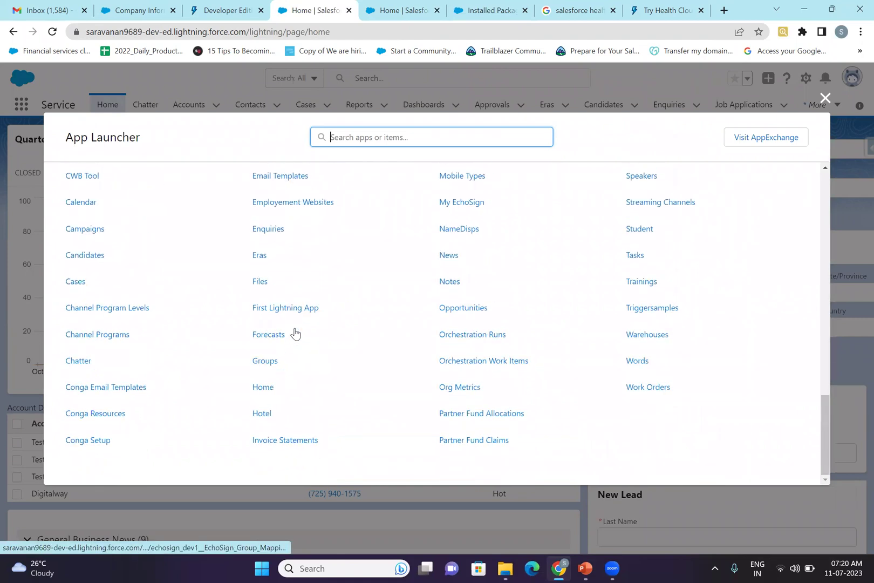
scroll(295, 333, "up", 10)
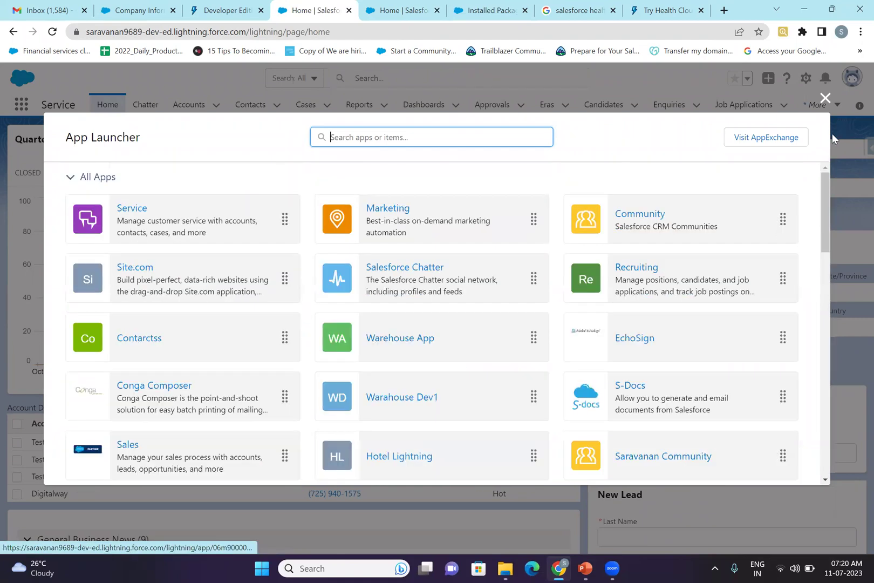
left_click(823, 98)
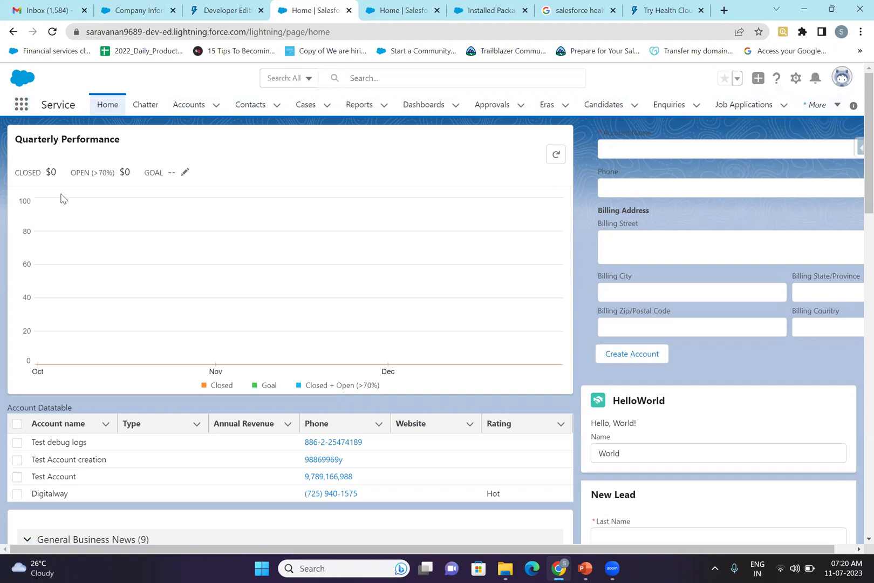
Step: Reopen the full App Launcher and examine the available apps down to the start of All Items
left_click(21, 105)
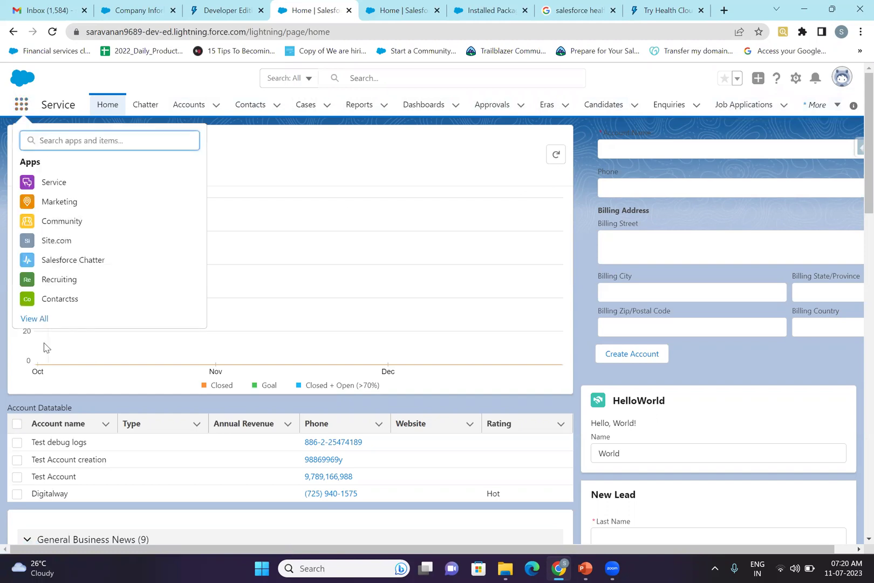
left_click(34, 318)
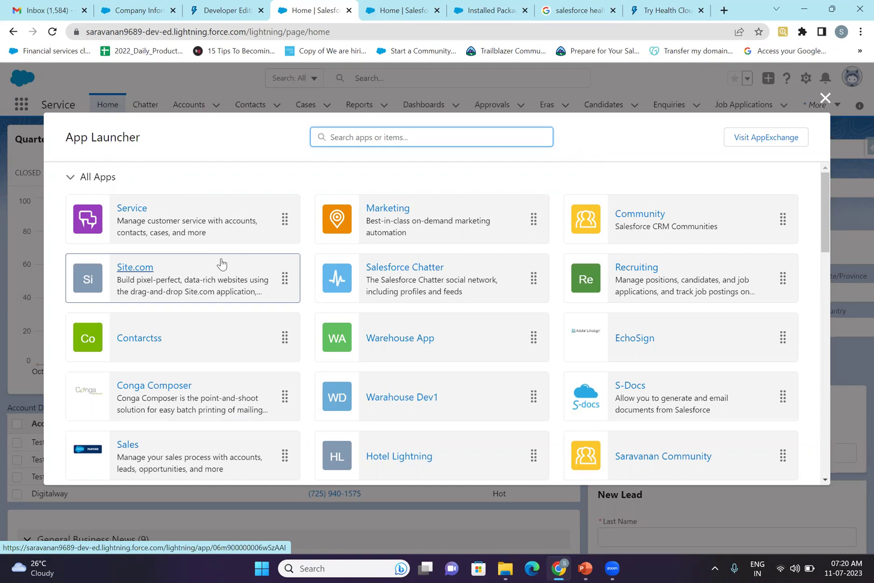
scroll(221, 263, "down", 7)
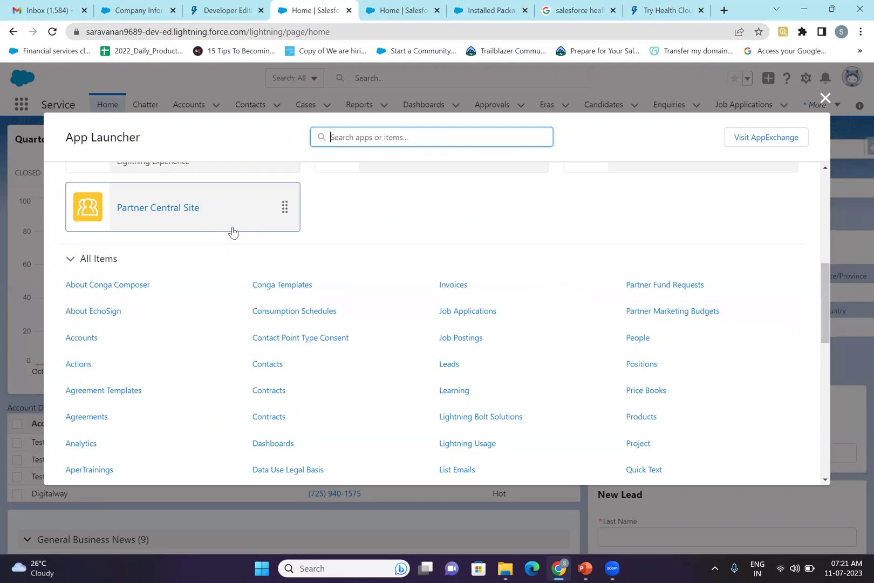
left_click(466, 235)
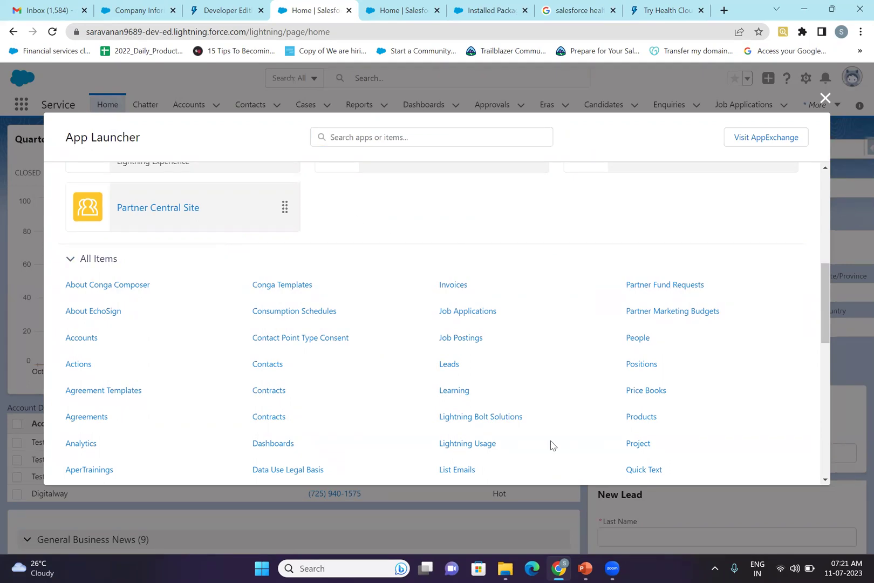
Step: Restore the browser window to a smaller size, and close the loading site tab and the App Launcher
mouse_move(612, 567)
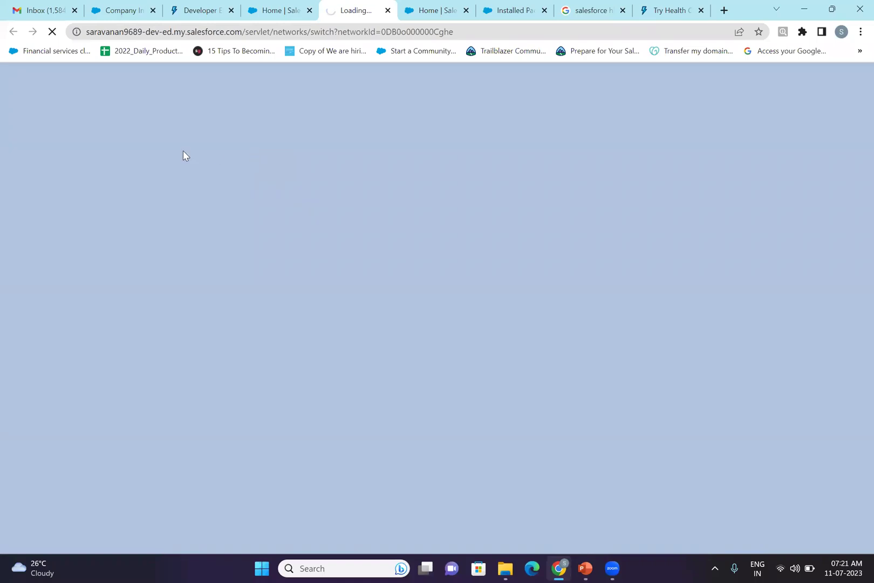
left_click(832, 9)
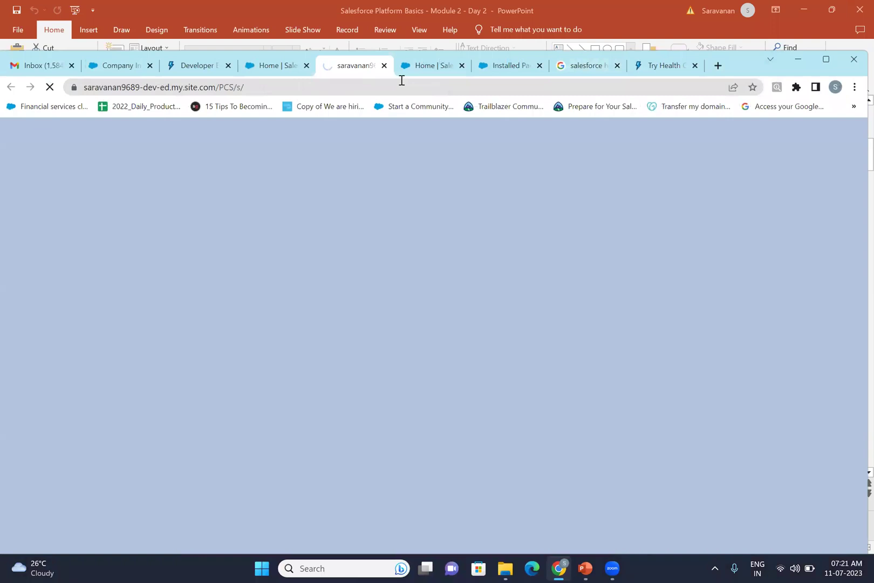
left_click(384, 66)
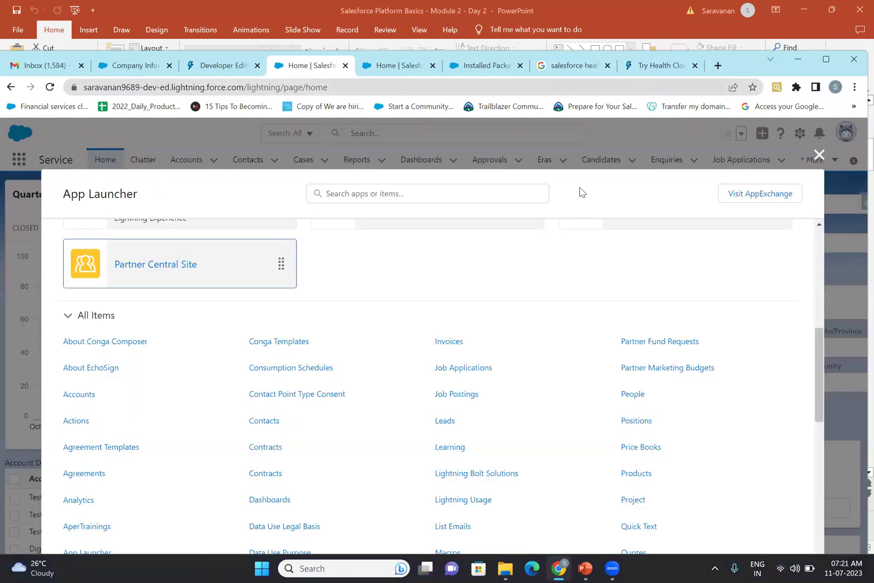
left_click(819, 155)
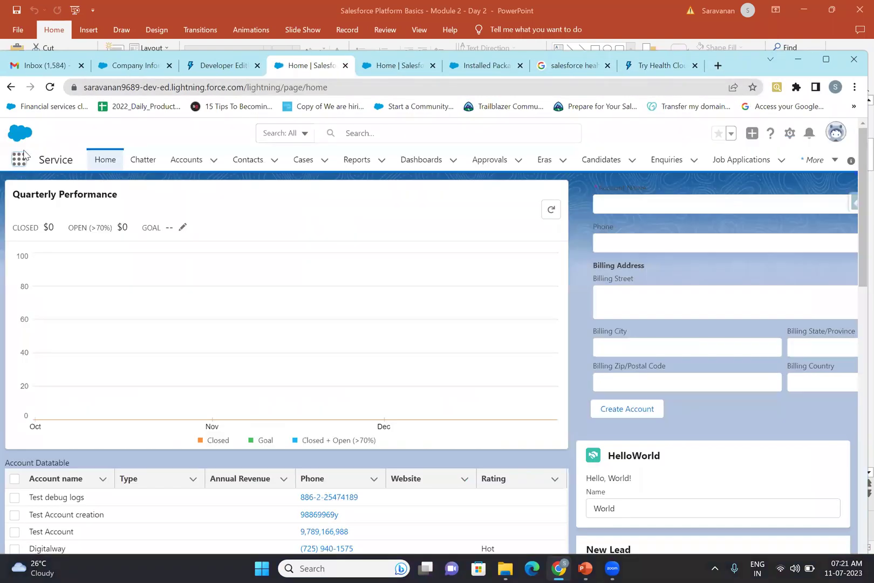
Step: Highlight the Service app name in the navigation bar to point out the current app
double_click(43, 155)
left_click(72, 187)
double_click(47, 161)
left_click(46, 164)
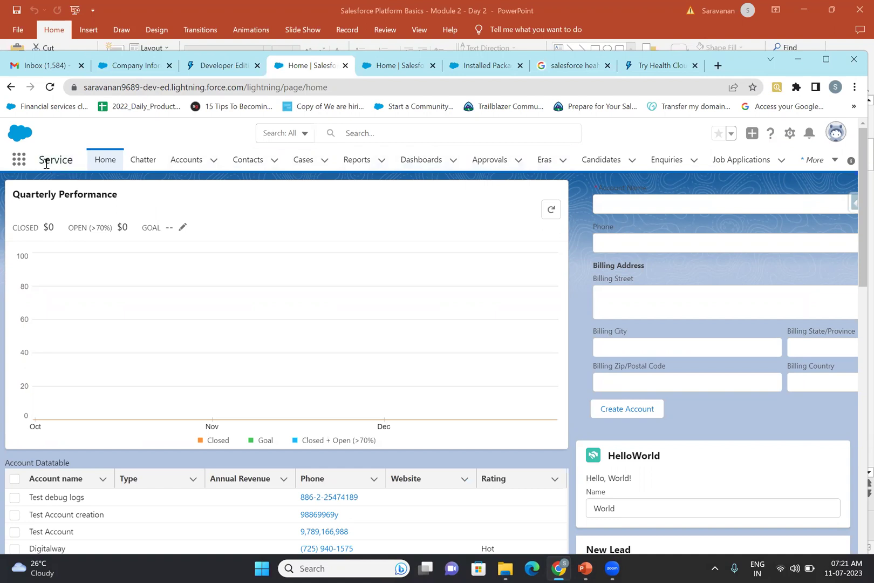
Step: In the Setup home browser tab, search the Setup menu for "app manager" and open the App Manager page
left_click(394, 73)
left_click(71, 189)
type("a")
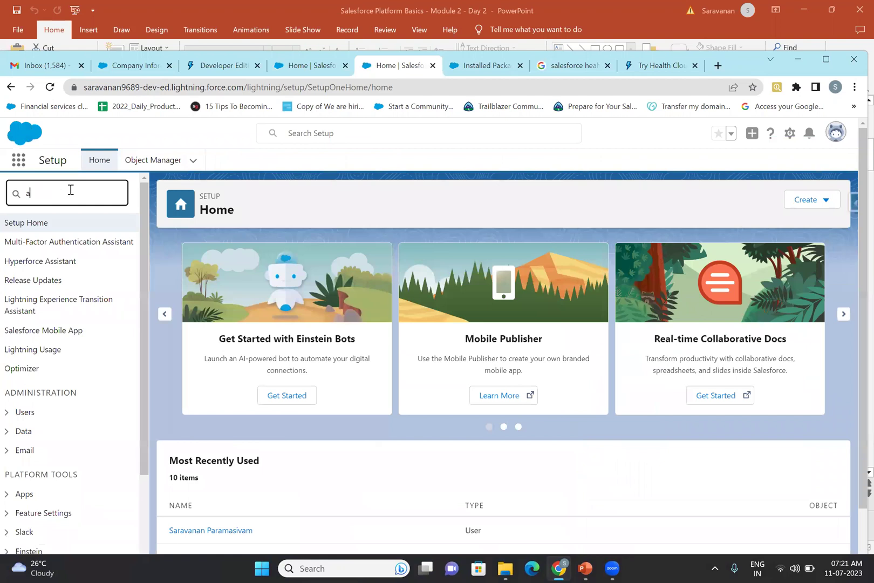
type("pp manager")
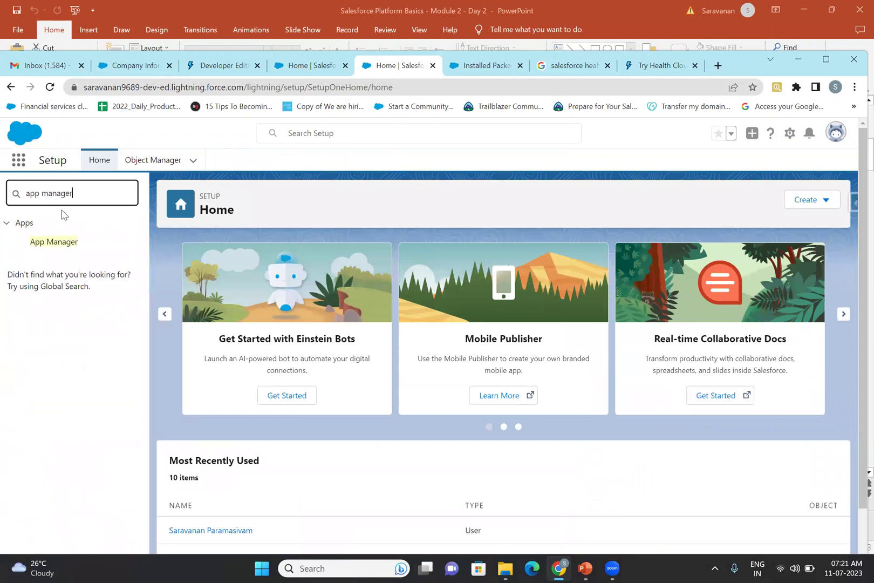
left_click(35, 246)
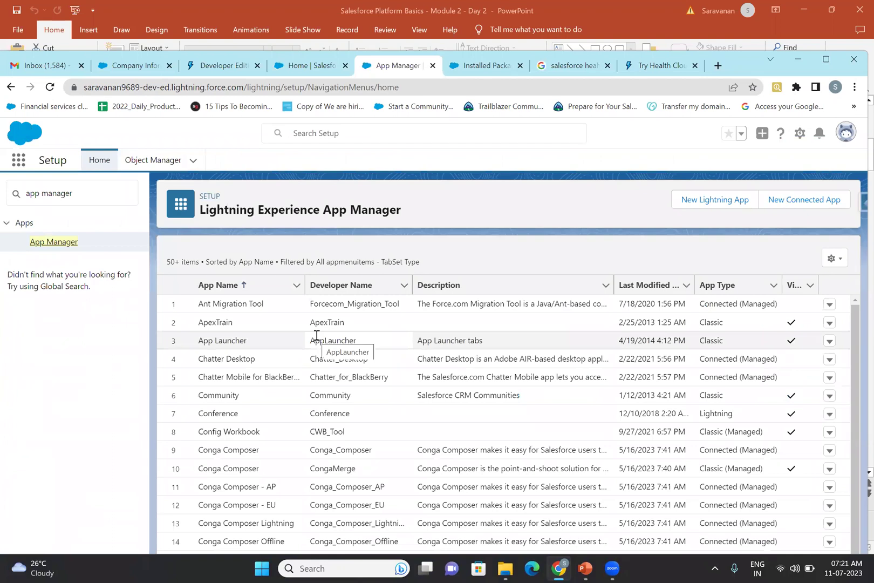
Step: Look through the app list in Lightning Experience App Manager, briefly checking the Agenda slide in PowerPoint before returning to the list's beginning
scroll(317, 339, "down", 1)
scroll(317, 339, "down", 10)
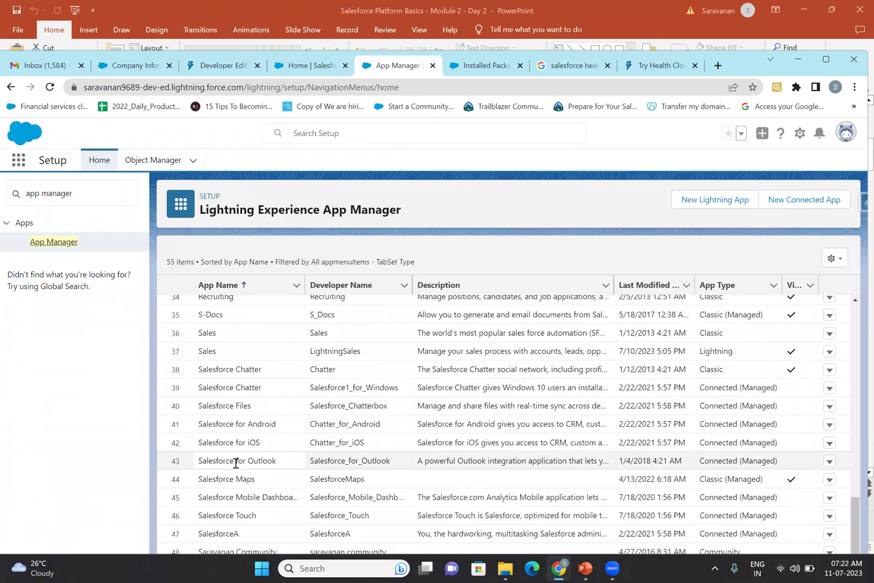
scroll(236, 463, "down", 1)
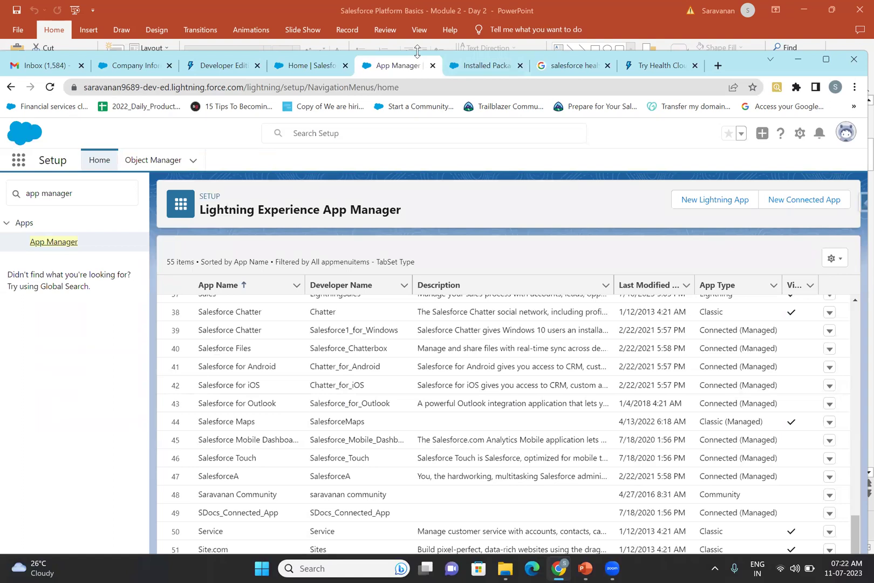
left_click(728, 49)
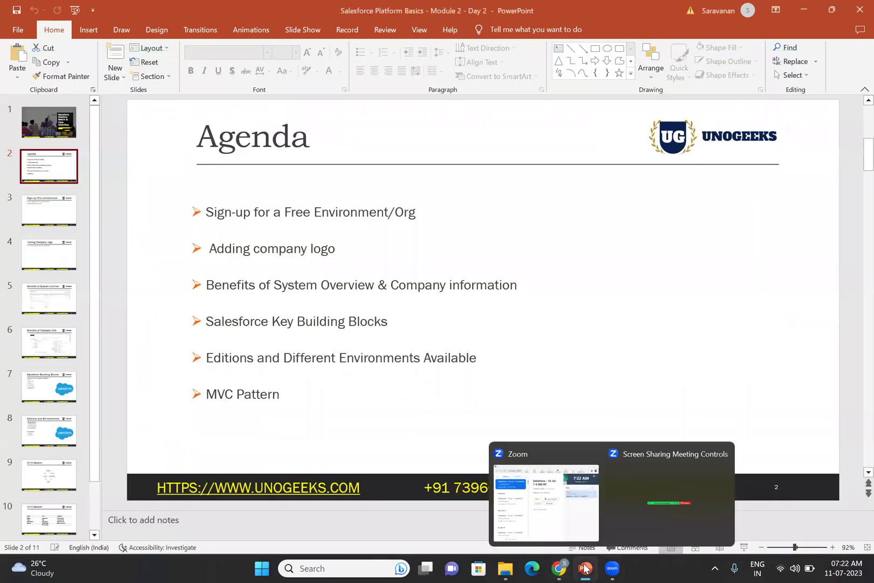
left_click(565, 564)
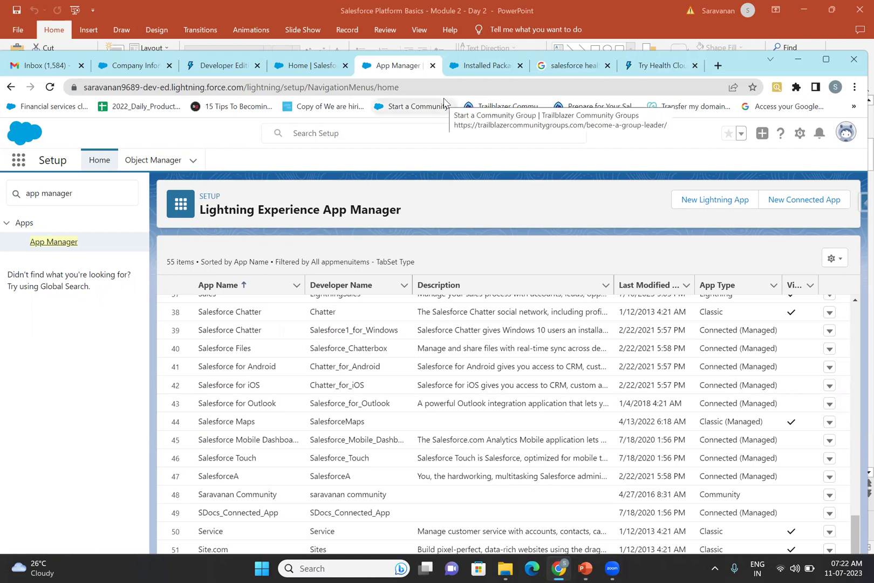
scroll(311, 412, "up", 12)
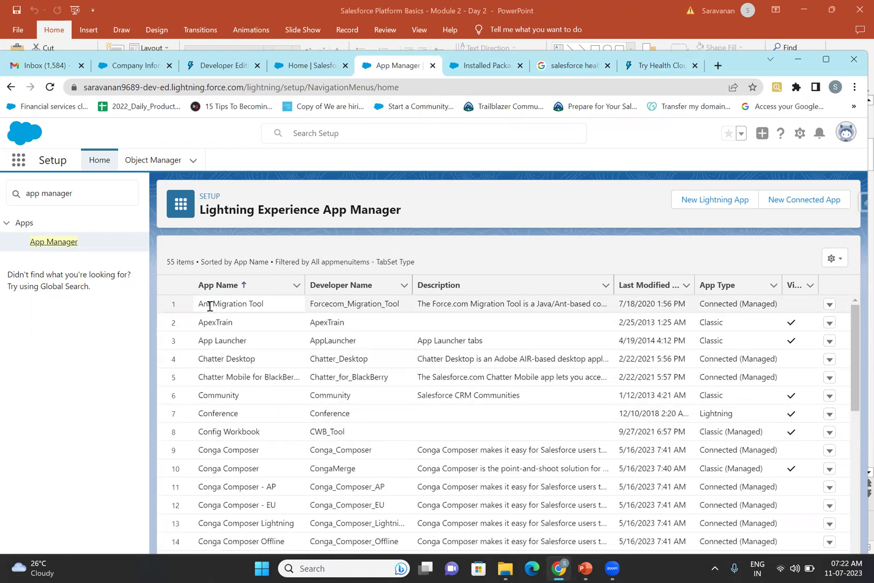
Step: Look through the App Manager list for the Service app, and check the current app in the Salesforce Home browser tab
scroll(265, 523, "down", 11)
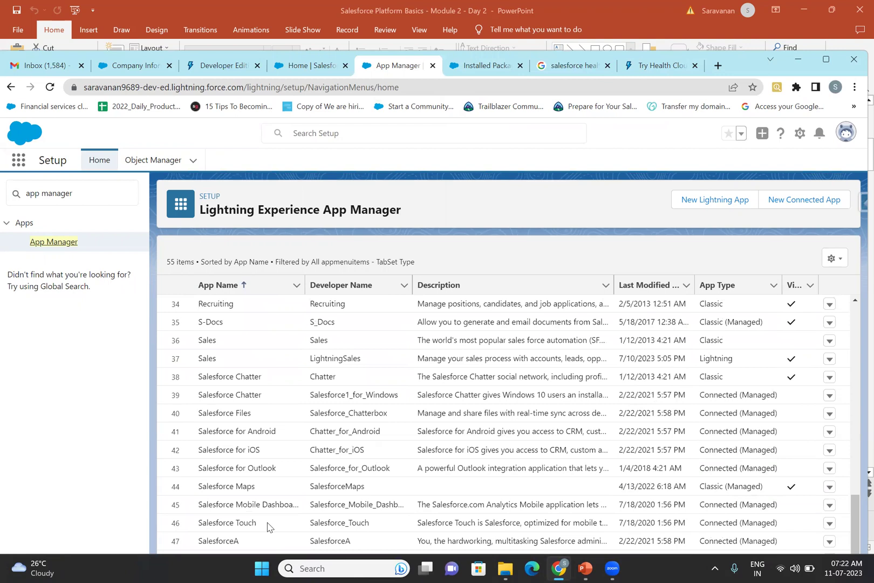
scroll(267, 526, "down", 1)
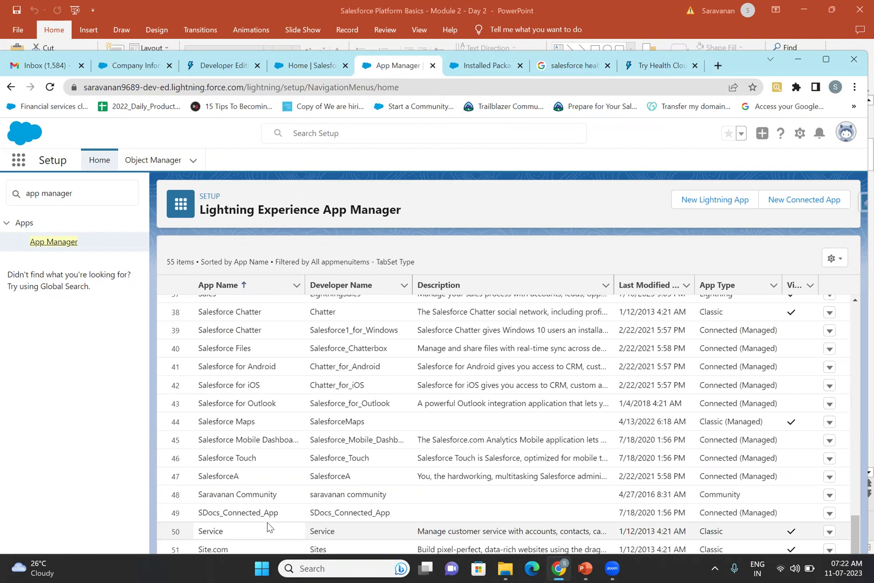
scroll(250, 386, "up", 12)
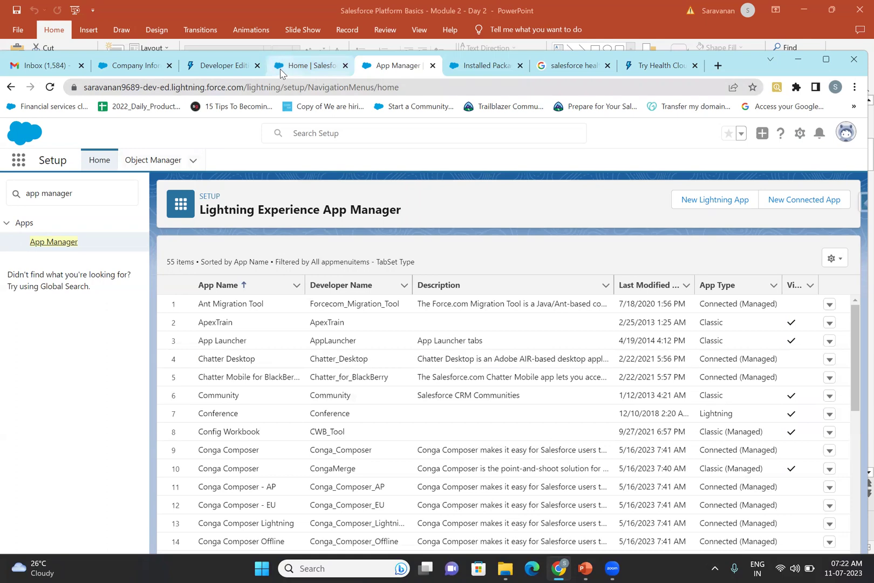
left_click(302, 65)
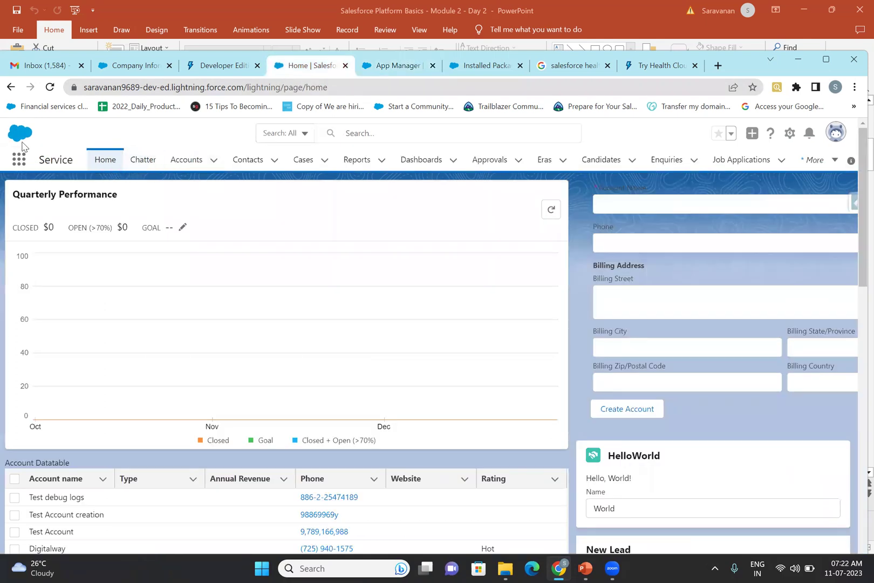
Step: Return to the App Manager browser tab and search the page for "service", cycling through the matches
left_click(416, 72)
key("ctrl+f")
type("service")
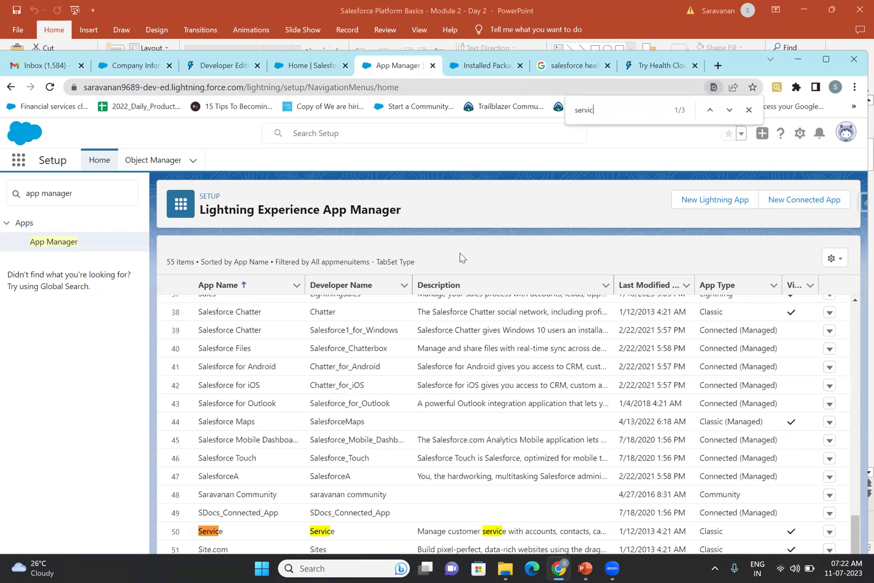
key("Return")
key("Return")
key("Return")
key("Return")
key("Return")
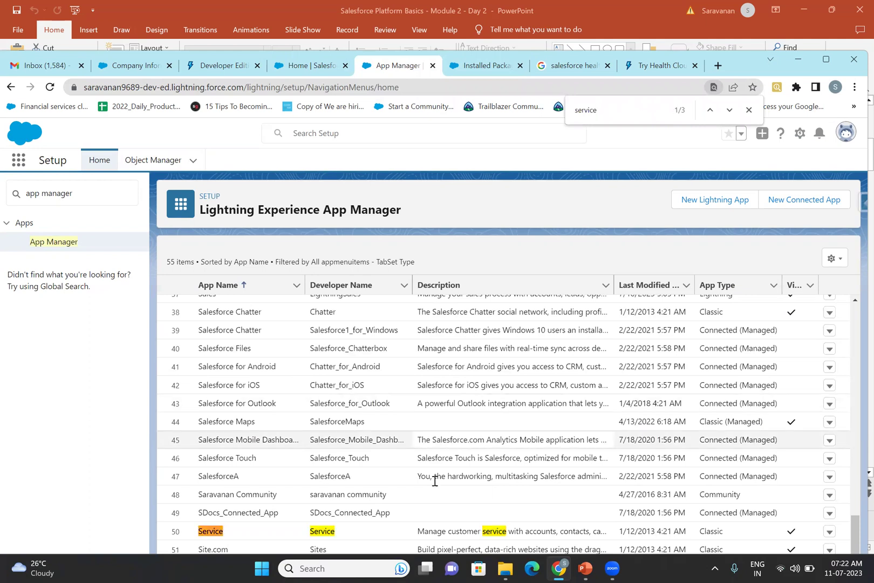
Step: Maximize the browser window and review the Service app's row and the rest of the app list
left_click(826, 59)
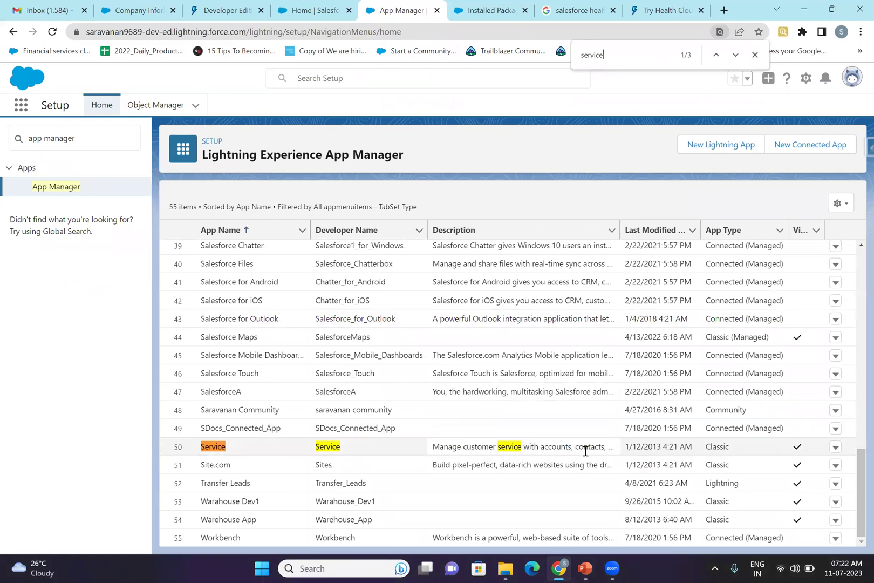
left_click(683, 449)
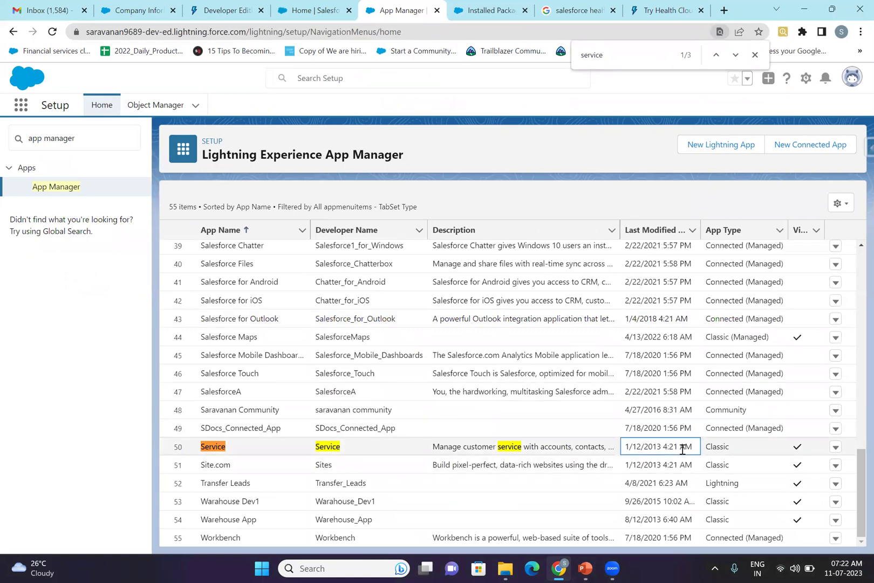
scroll(810, 447, "up", 7)
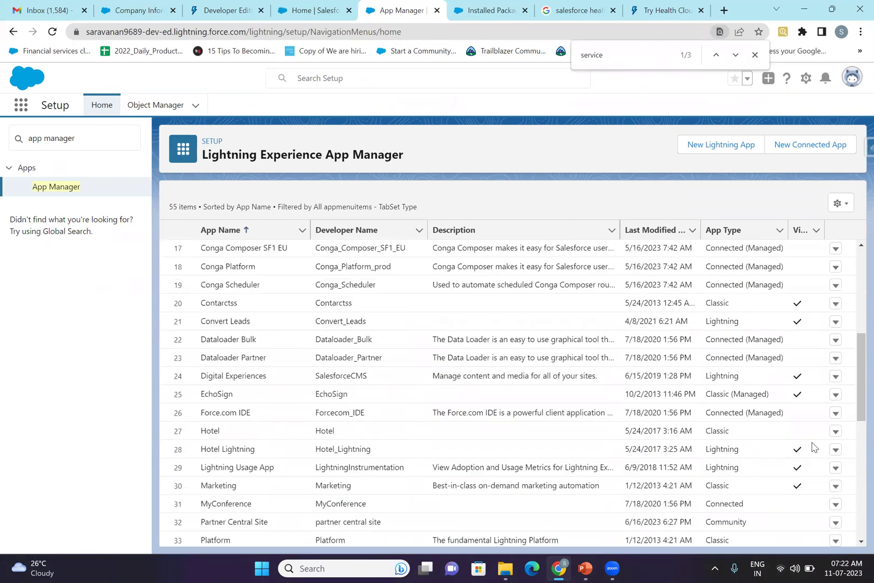
scroll(811, 445, "up", 5)
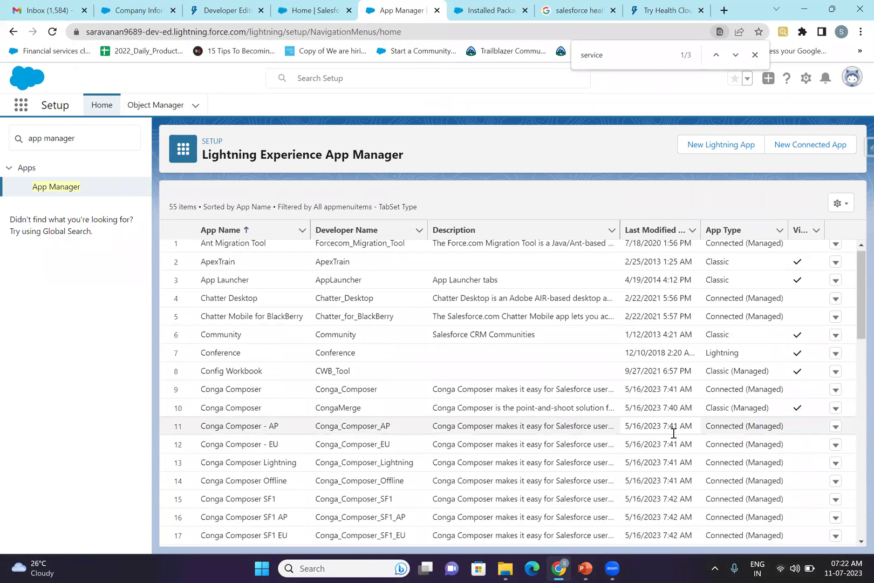
scroll(673, 434, "down", 10)
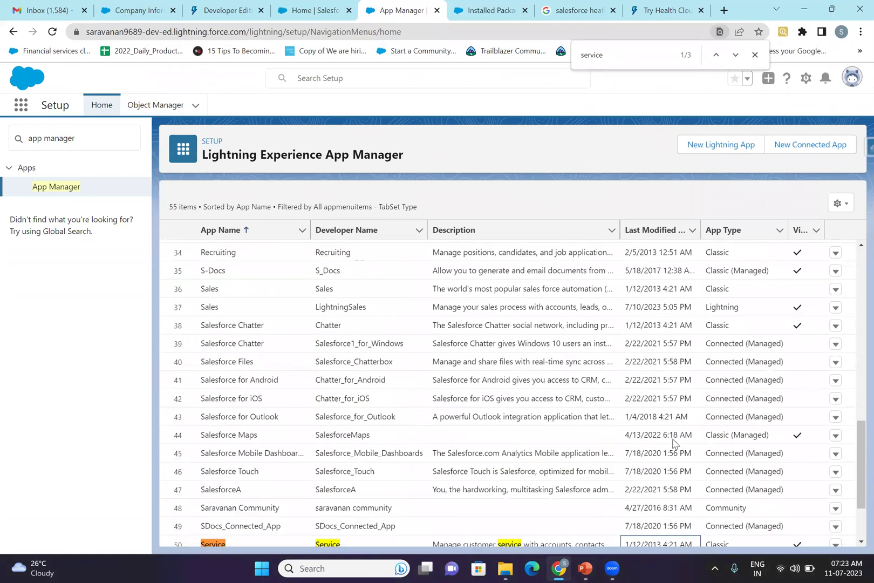
scroll(673, 442, "down", 1)
scroll(673, 439, "down", 1)
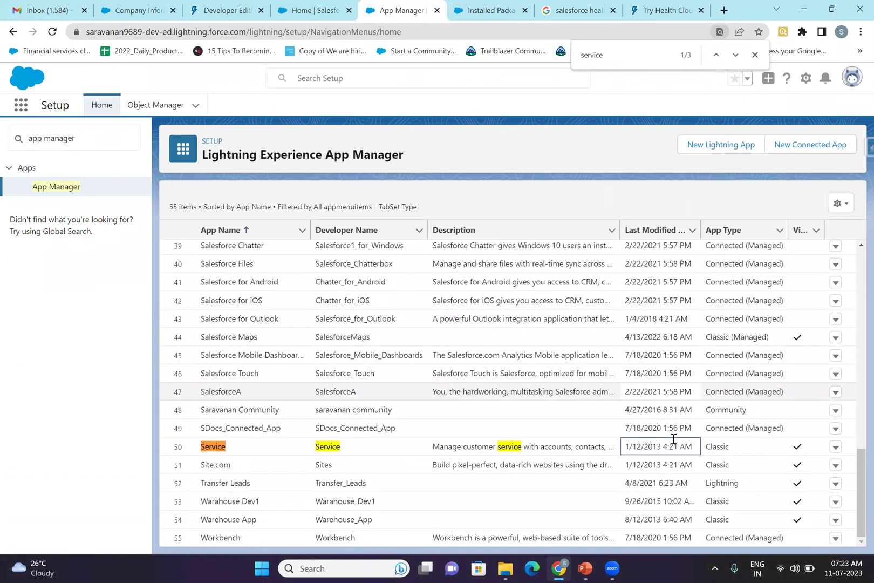
Step: Search the App Manager page for "marketing", cycle through the matches, and return to the end of the app list
key("ctrl+f")
type("mar")
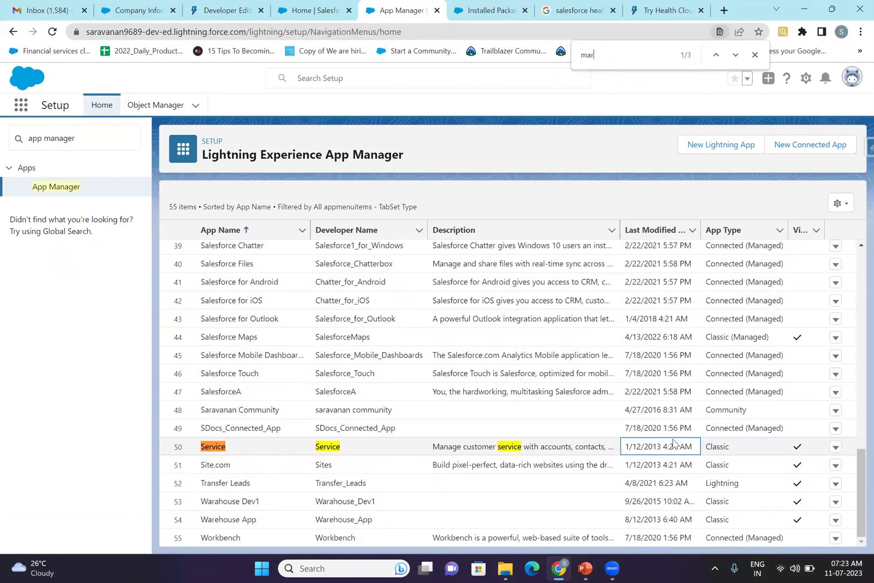
type("keting")
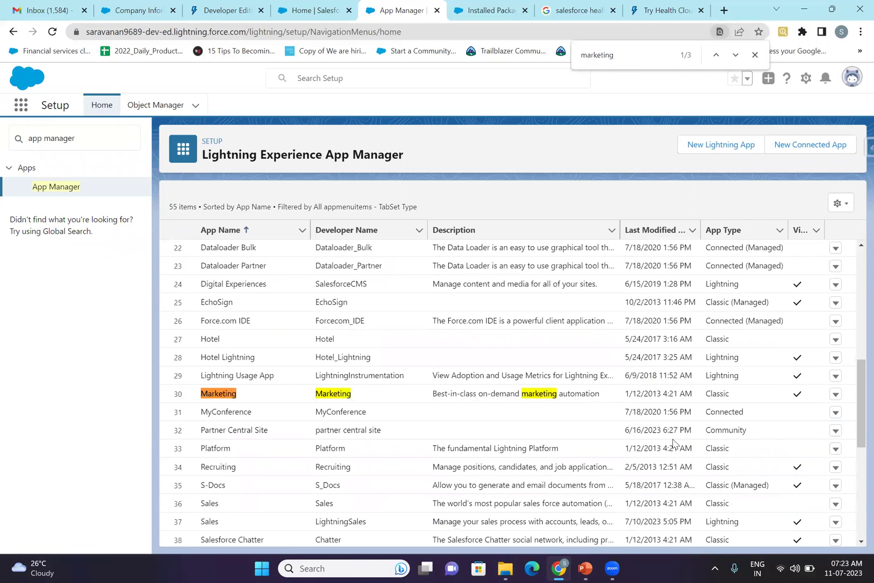
scroll(673, 442, "down", 1)
key("Return")
key("Return")
key("Return")
scroll(674, 461, "down", 5)
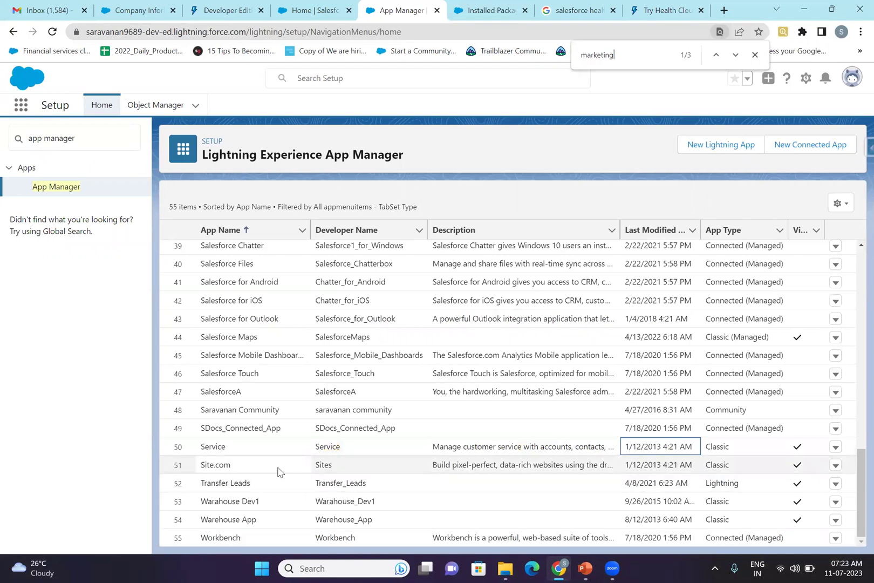
Step: Highlight the Service app's name and description in its row, and go back to the beginning of the app list
left_click(216, 450)
left_click_drag(370, 452, 609, 450)
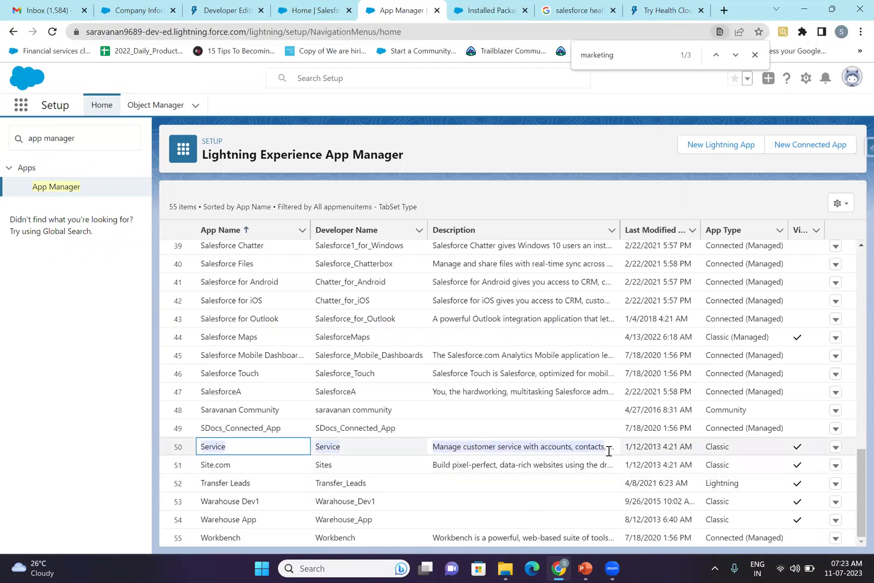
left_click(658, 449)
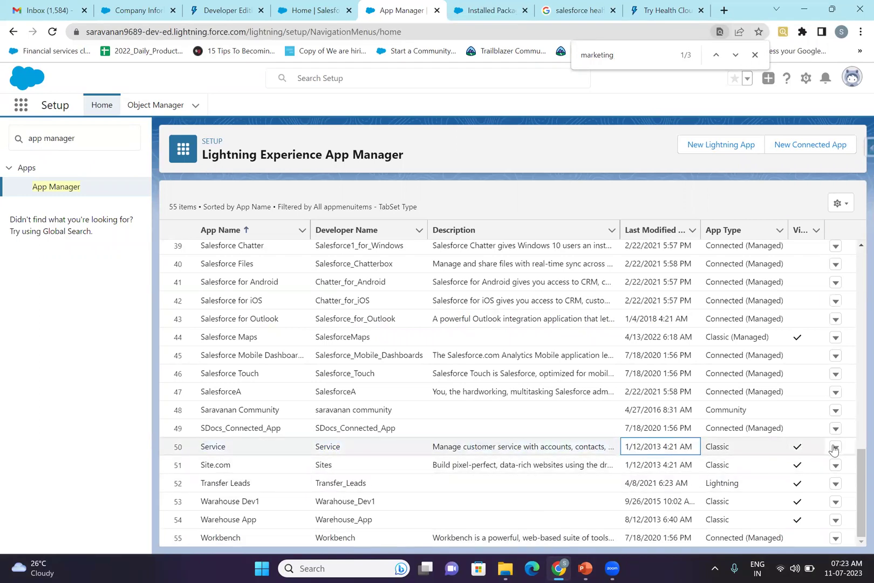
scroll(784, 414, "up", 6)
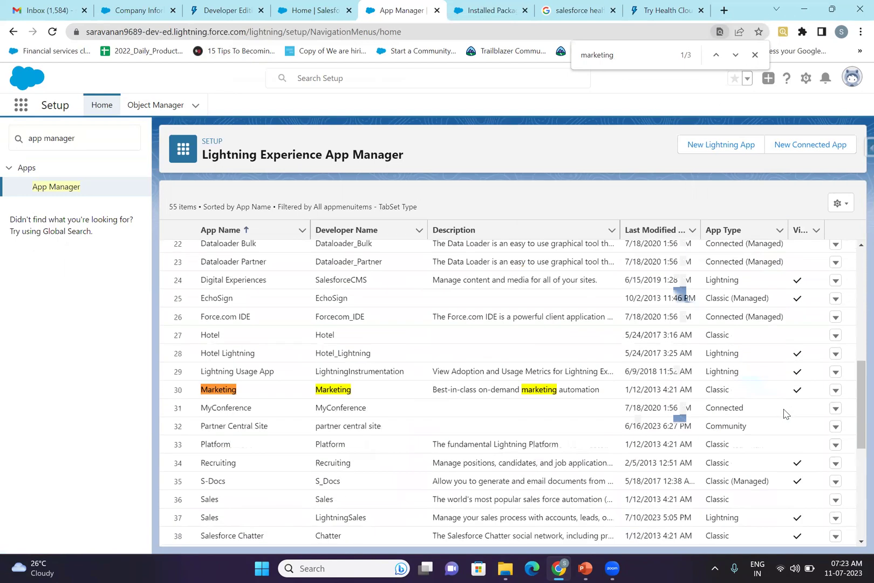
scroll(785, 414, "up", 8)
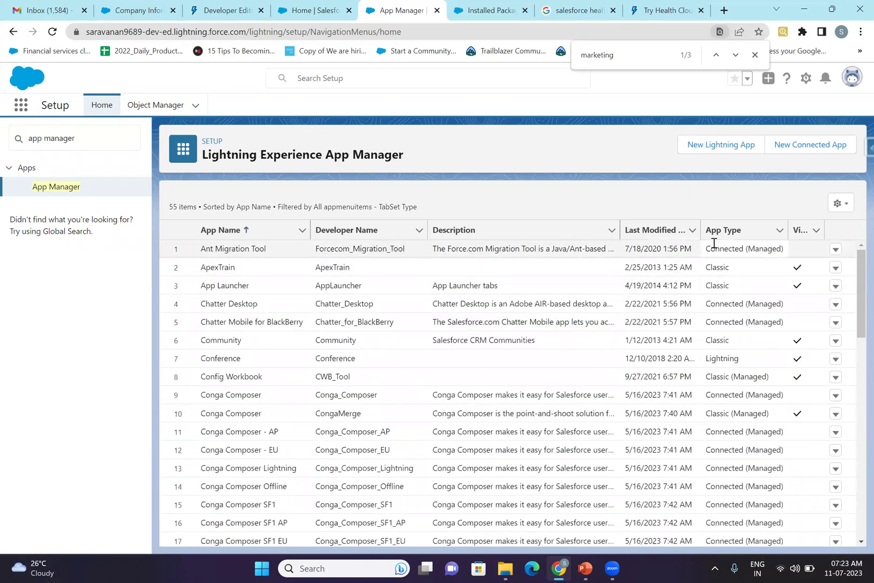
Step: Highlight the Connected (Managed) app type of the Ant Migration Tool to point it out
left_click_drag(709, 248, 780, 249)
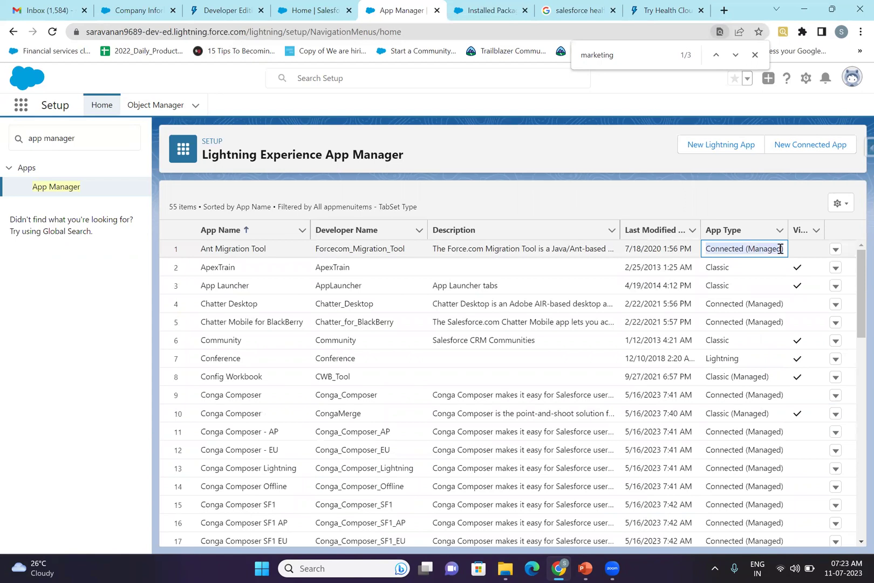
left_click(707, 248)
left_click_drag(707, 248, 784, 243)
left_click(781, 240)
double_click(775, 246)
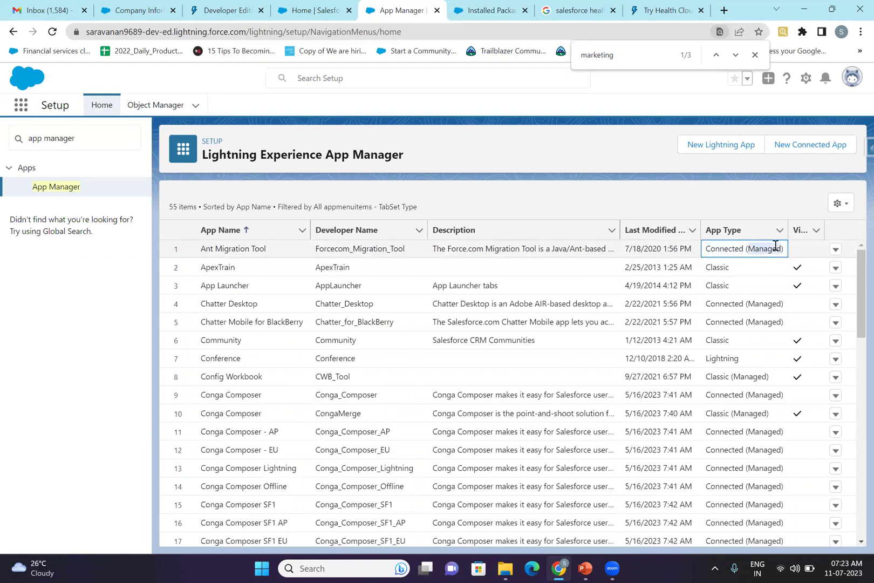
left_click(772, 247)
Step: Highlight the Classic app type of ApexTrain and the Lightning app type of Conference, and close the page search
double_click(717, 267)
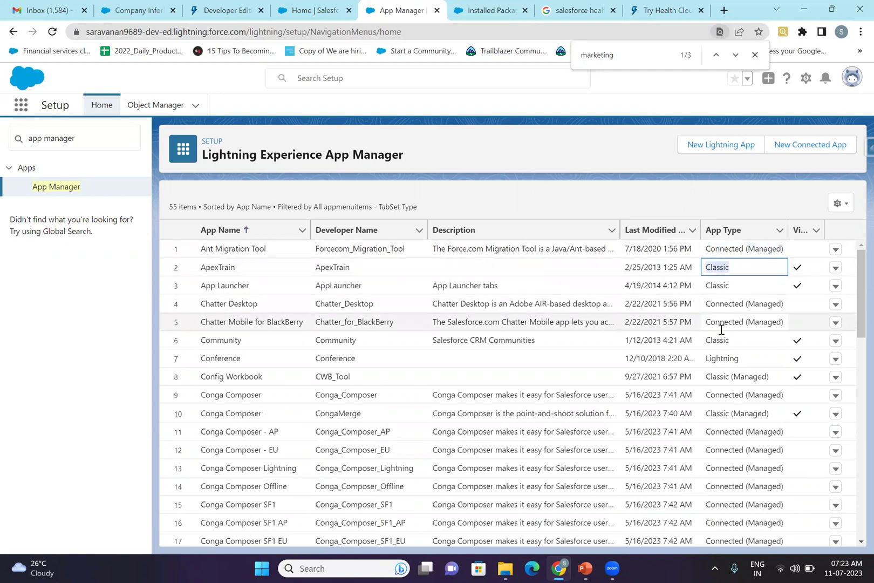
double_click(720, 357)
left_click(720, 358)
left_click(755, 55)
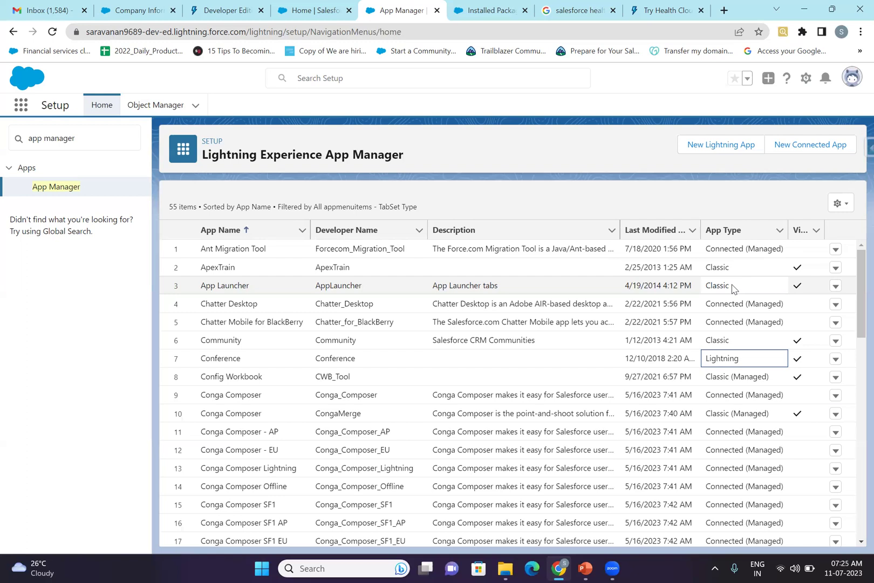
left_click_drag(705, 363, 748, 359)
left_click(749, 361)
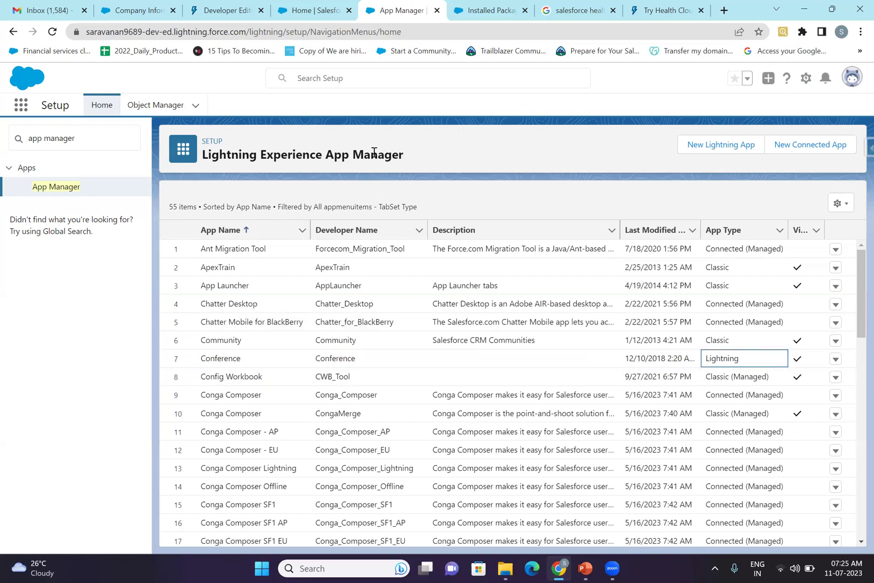
left_click(440, 156)
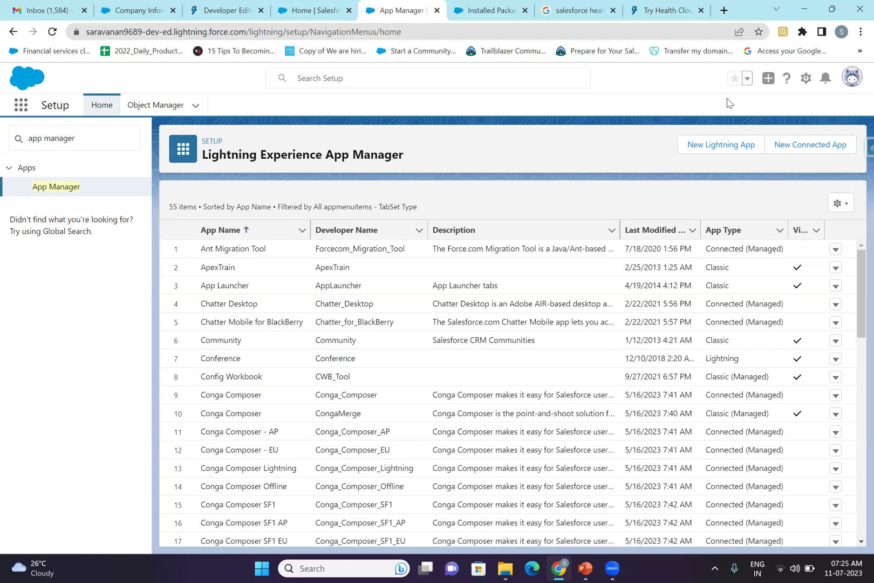
Step: Switch from Lightning Experience to Salesforce Classic and open the Accounts home page
left_click(852, 78)
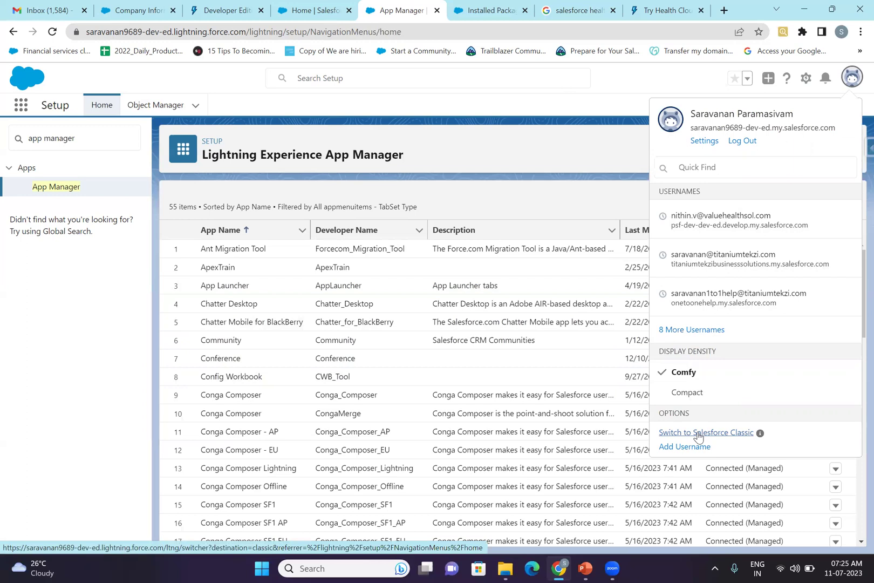
left_click(698, 434)
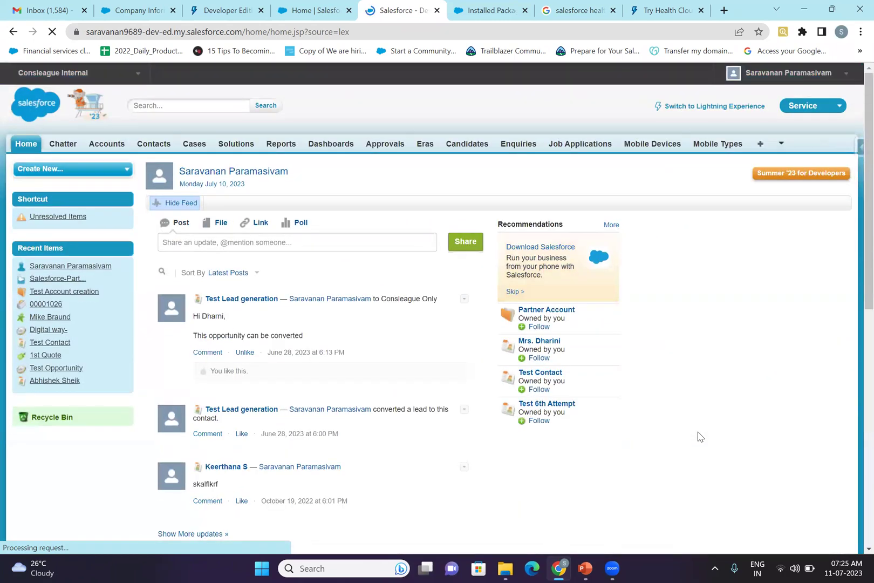
left_click(110, 146)
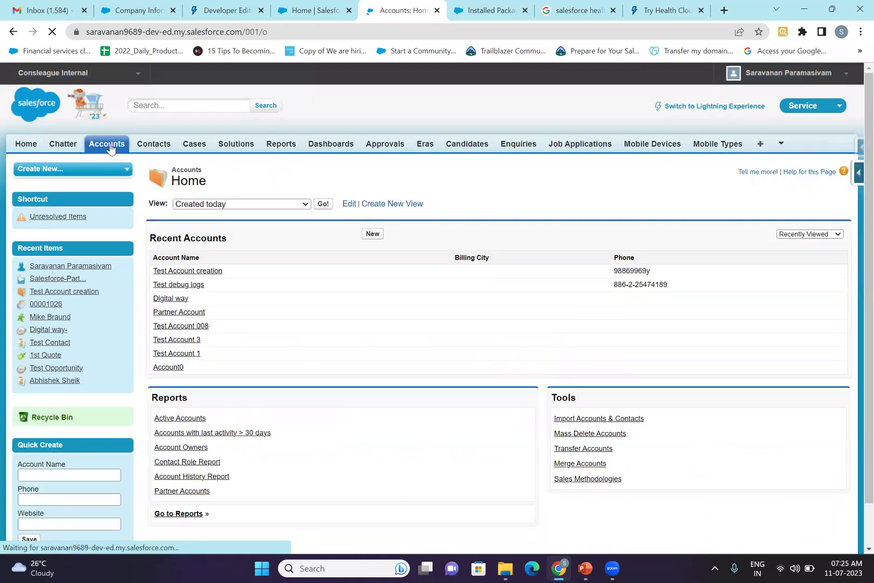
Step: Open the Test Account creation account and look through its details and related lists
left_click(178, 272)
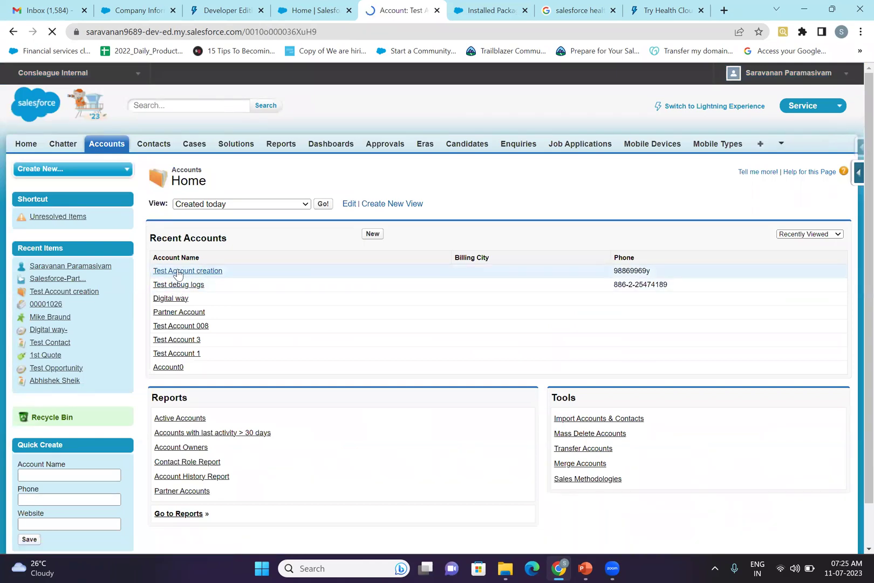
scroll(178, 274, "down", 10)
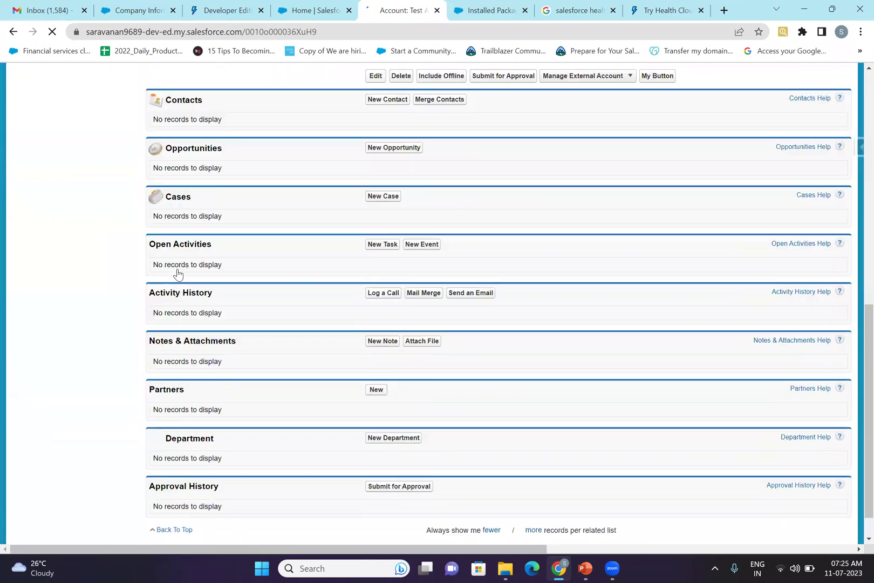
scroll(179, 274, "up", 10)
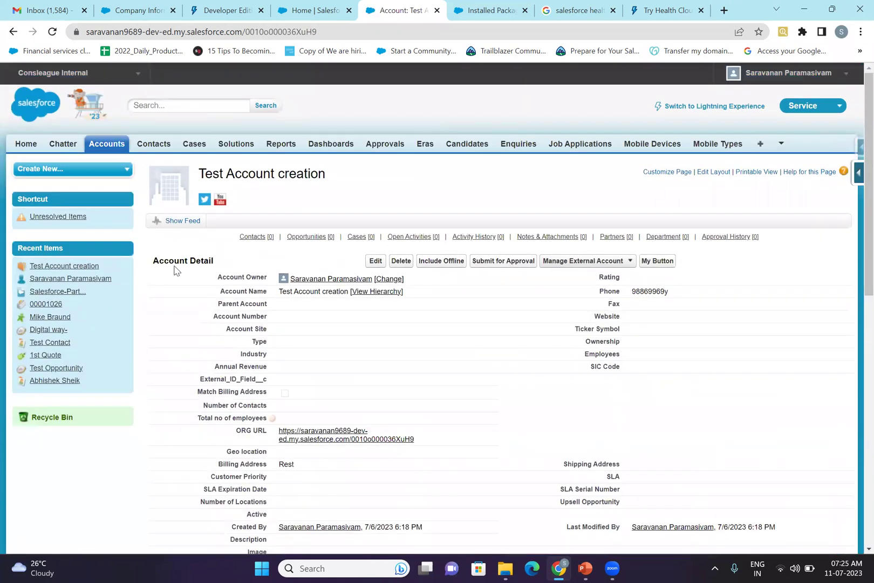
Step: Open Setup in Salesforce Classic and switch to Lightning Experience
left_click(796, 78)
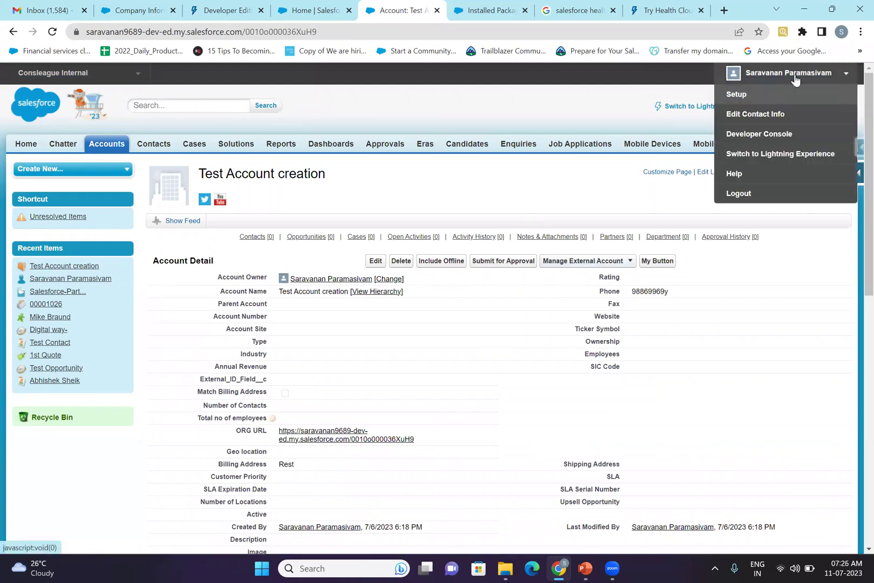
left_click(749, 97)
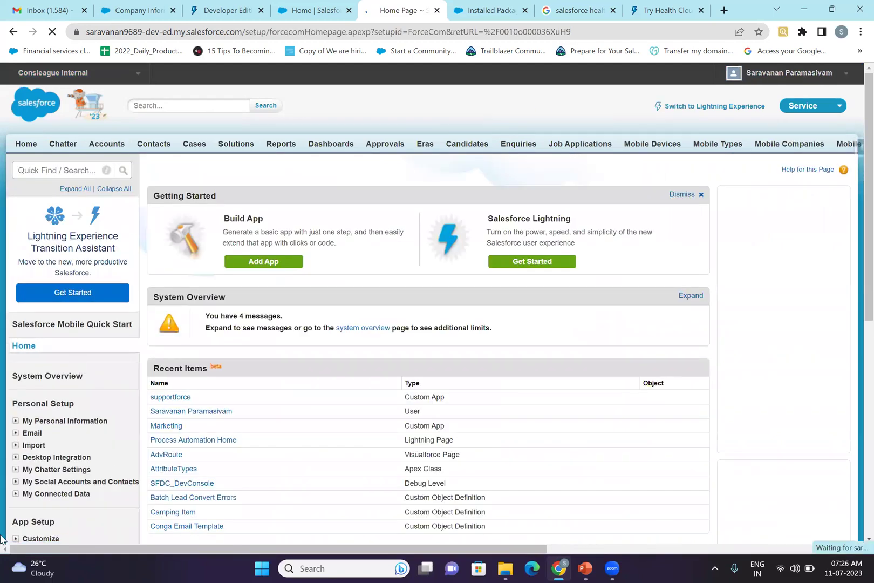
scroll(43, 323, "down", 8)
scroll(52, 296, "up", 3)
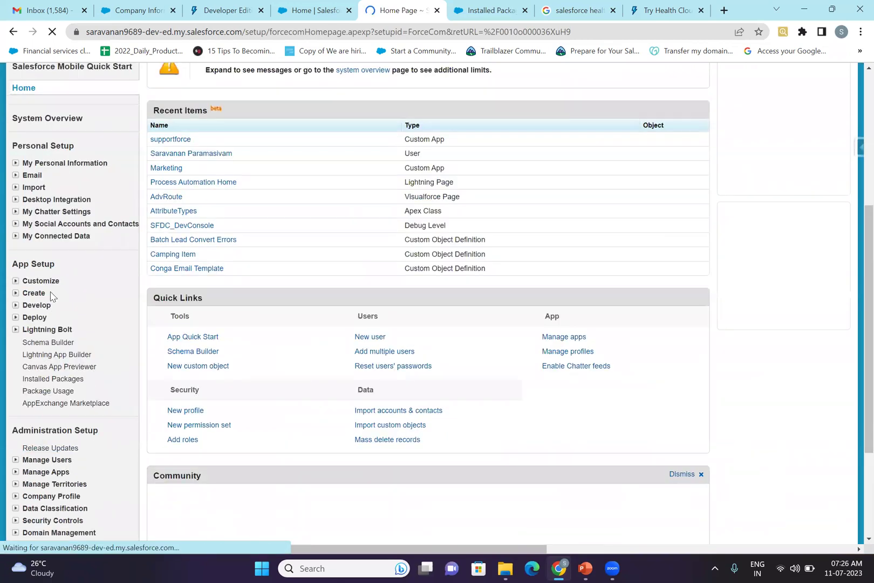
scroll(59, 164, "up", 5)
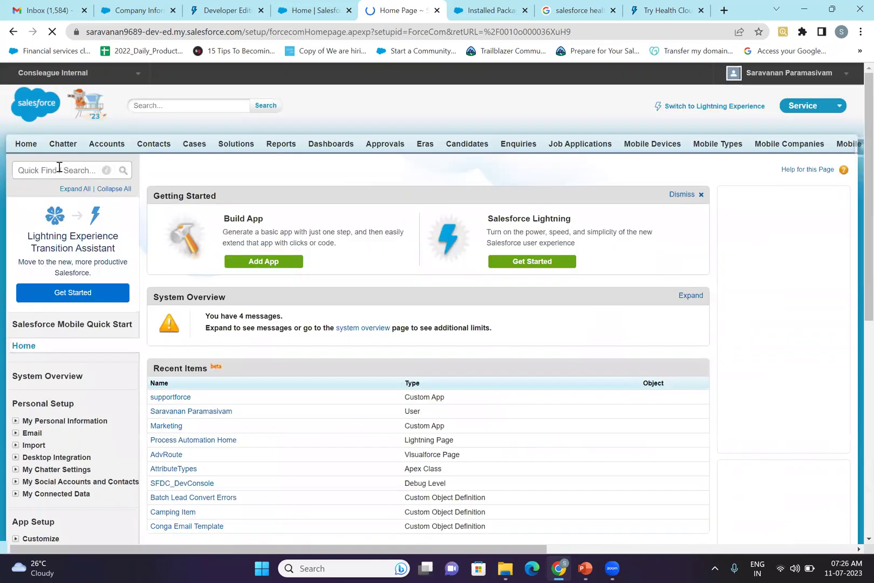
left_click(59, 168)
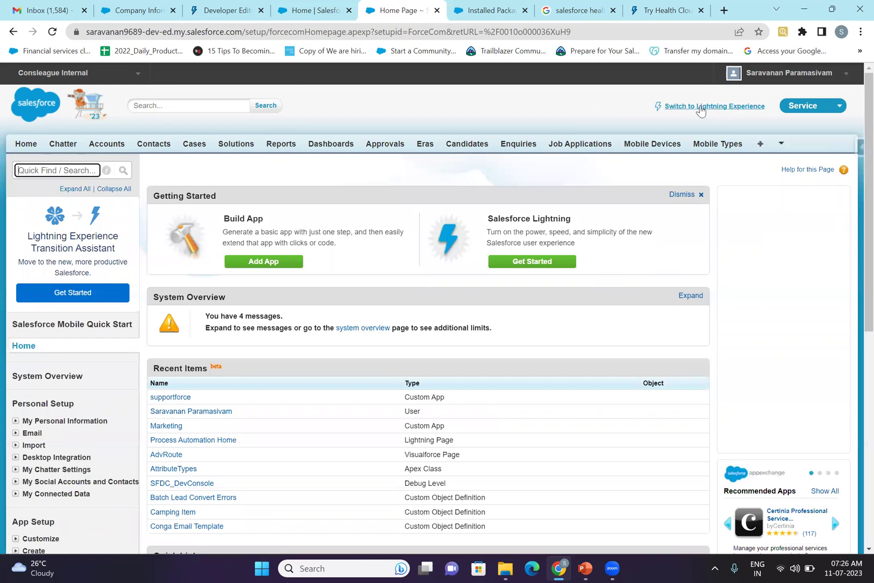
left_click(725, 108)
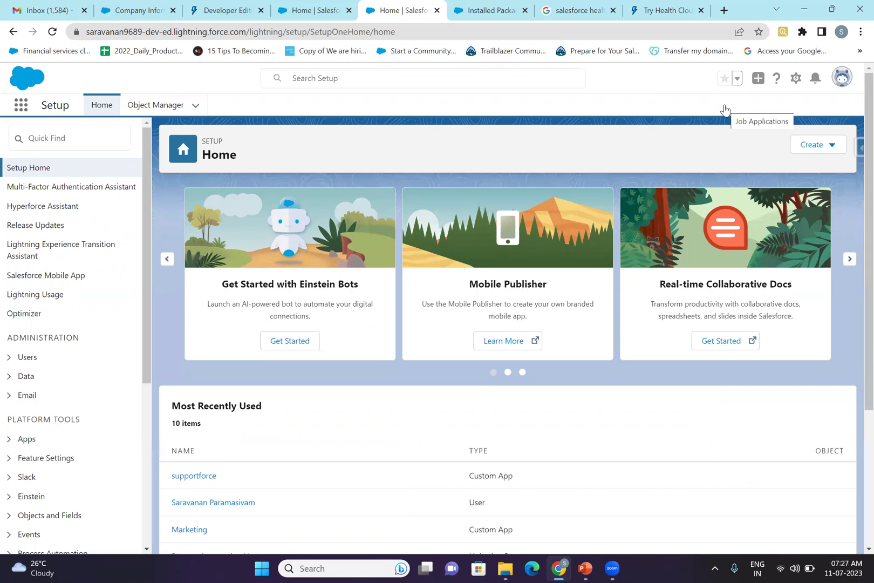
Step: Search Setup for "app manager" and open the App Manager page
left_click(70, 141)
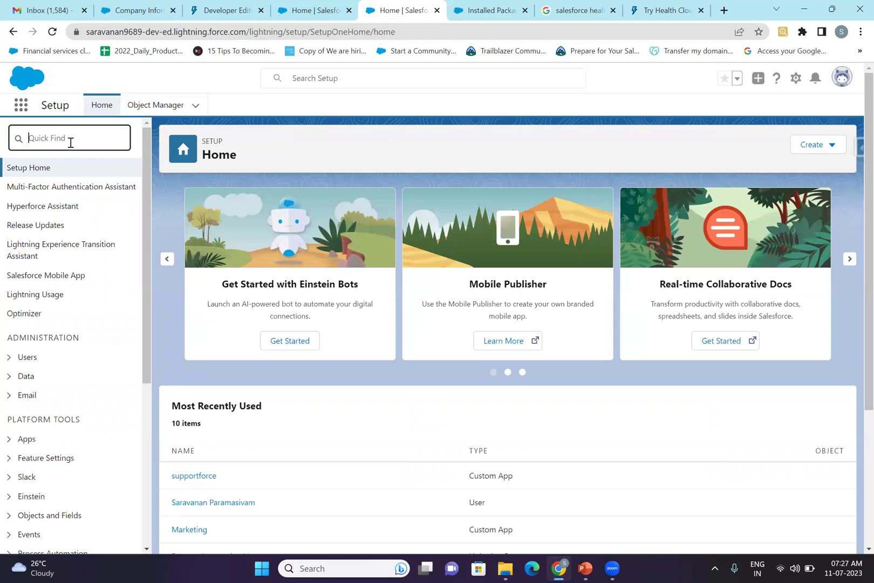
type("app manager")
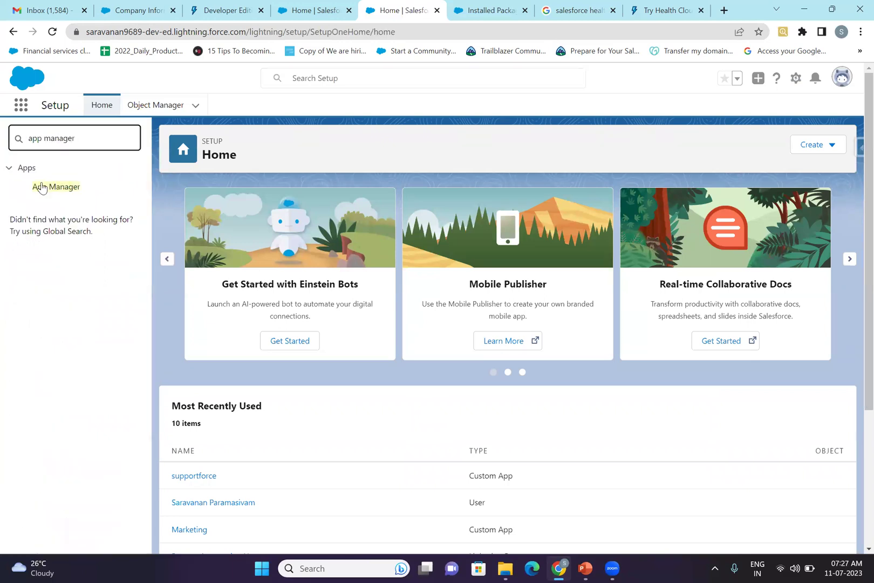
left_click(42, 188)
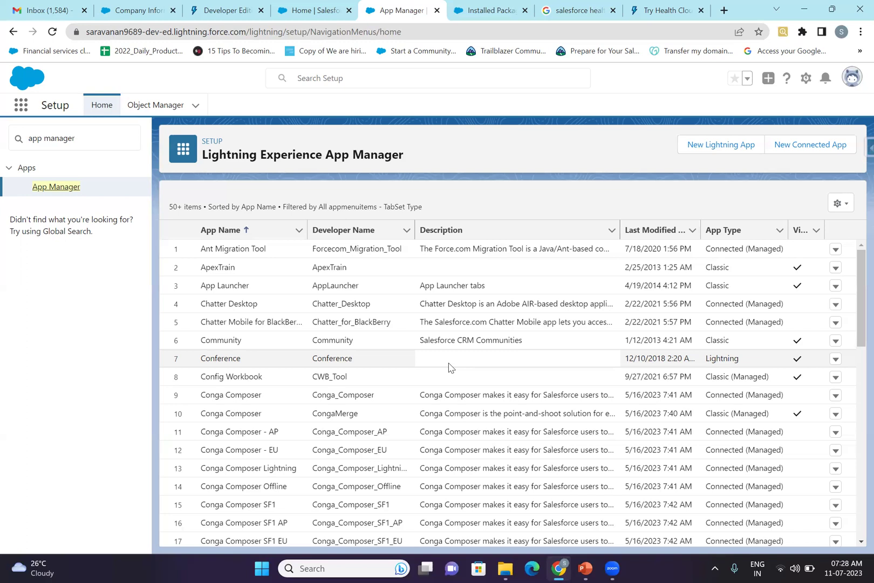
Step: Look through the app list to its end and view the Switch to Salesforce Classic option in the user profile options
left_click(448, 364)
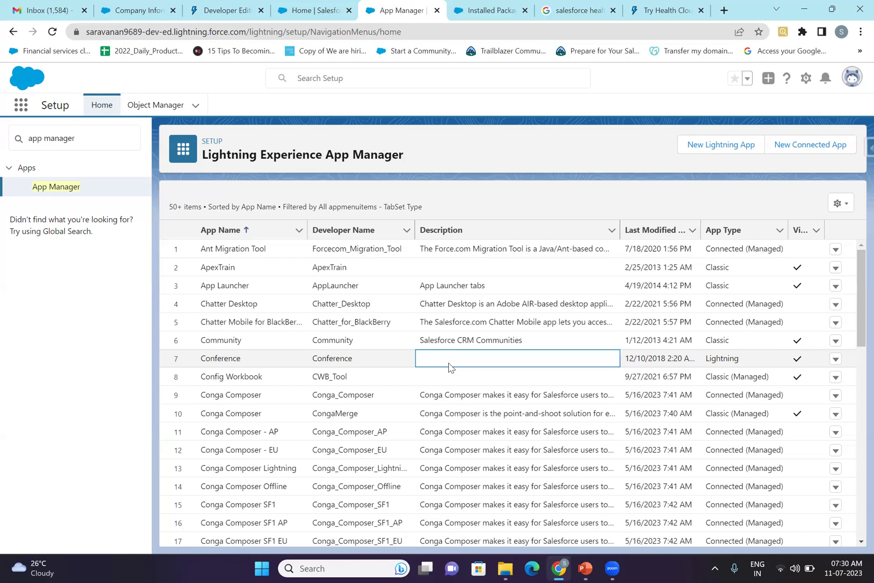
scroll(449, 367, "down", 12)
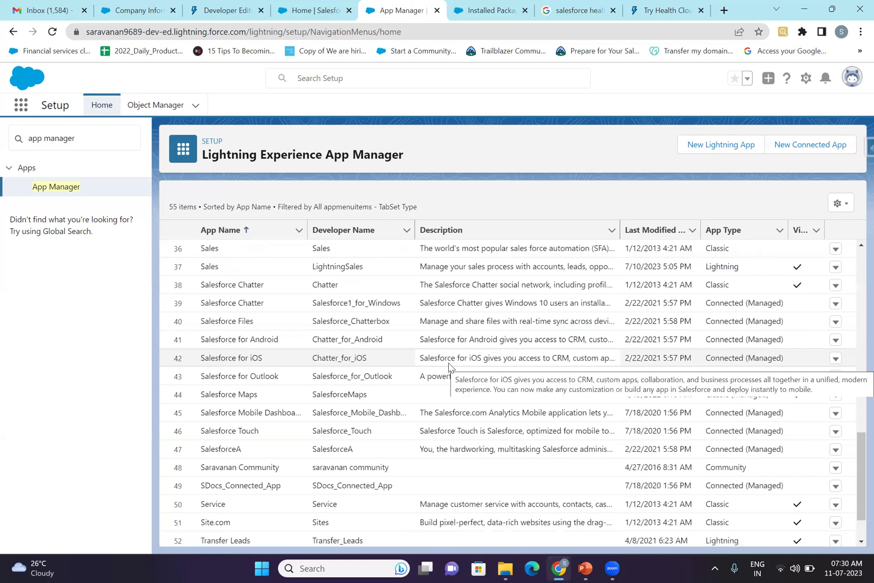
scroll(449, 367, "down", 1)
left_click_drag(421, 351, 556, 353)
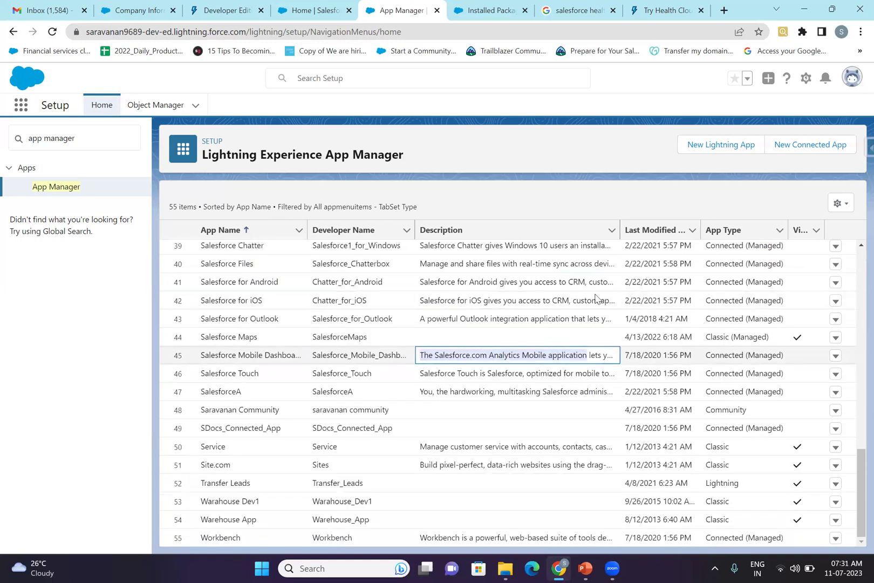
left_click(612, 153)
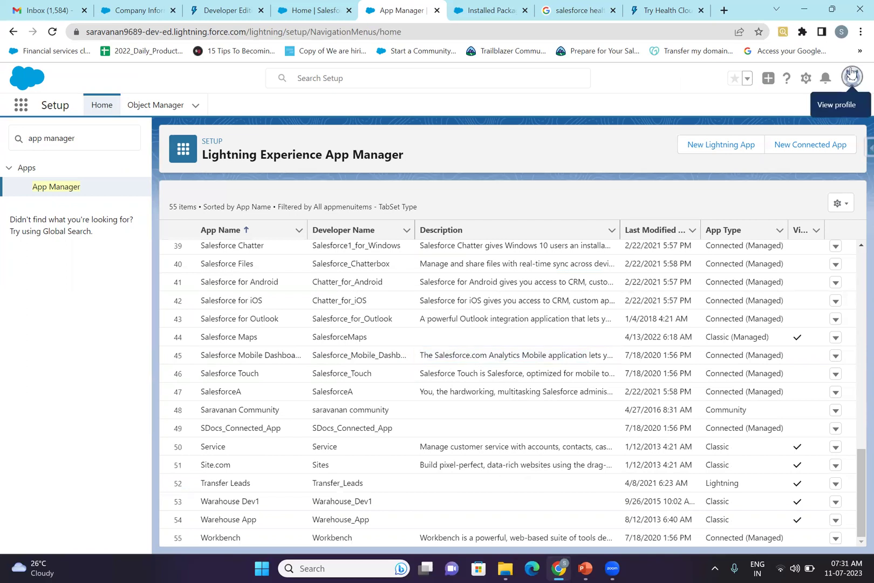
left_click(851, 74)
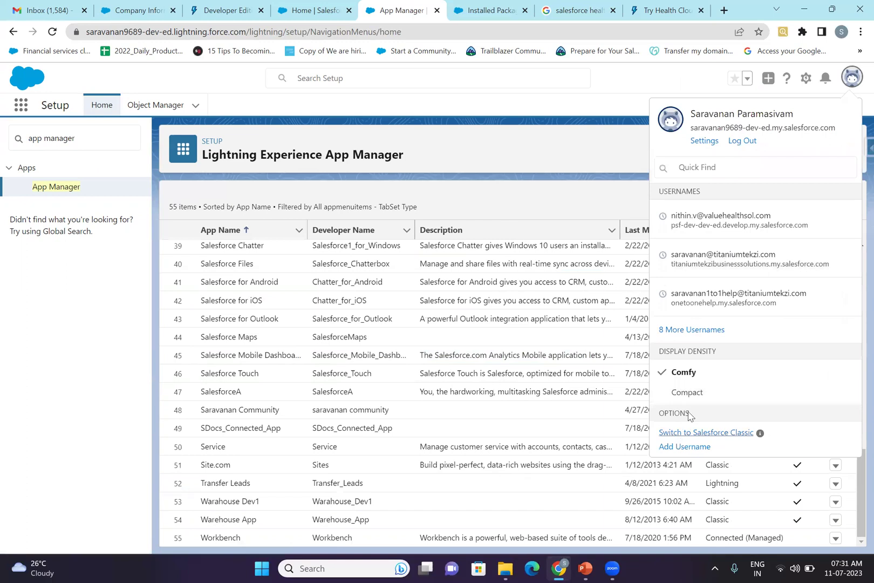
left_click(567, 157)
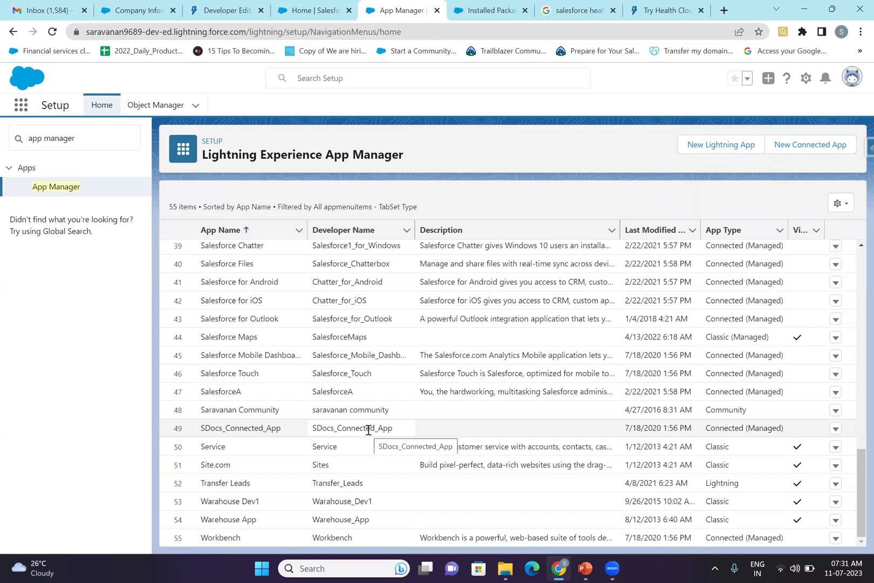
Step: Open the Classic Service app for editing, look over its logo and selected tabs, and cancel without saving
scroll(368, 429, "up", 1)
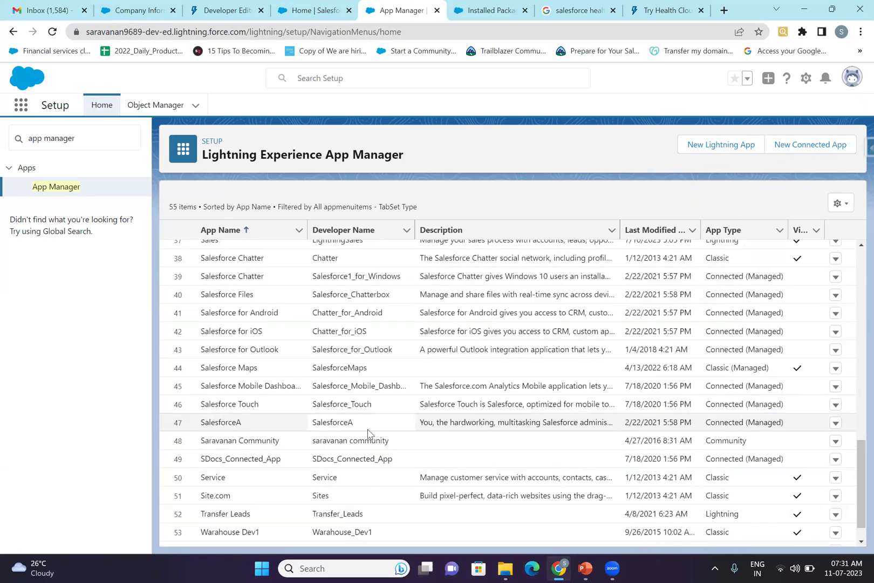
scroll(368, 432, "down", 1)
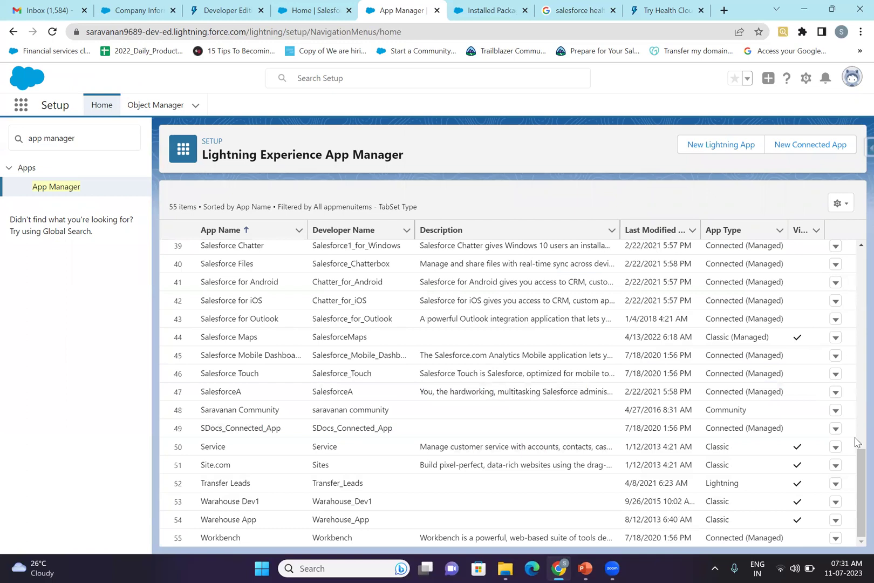
left_click(835, 447)
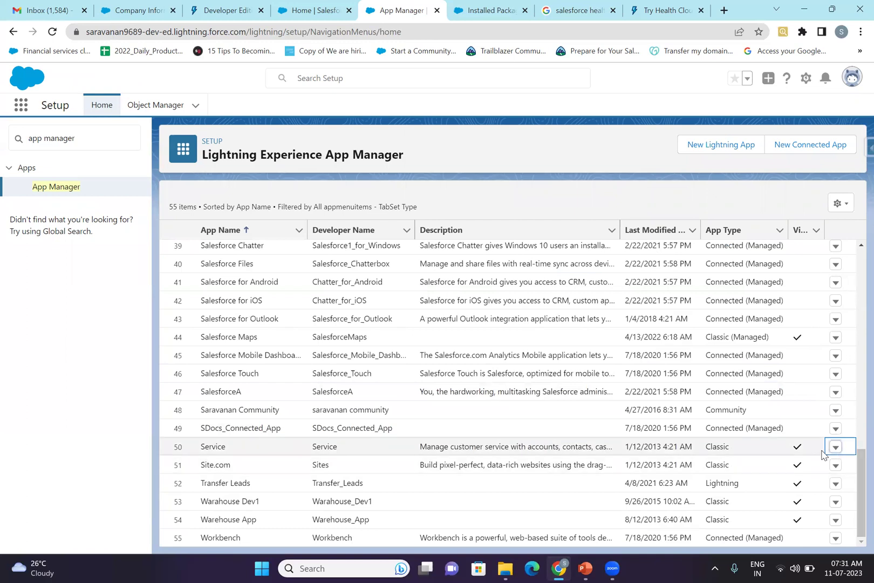
left_click(792, 469)
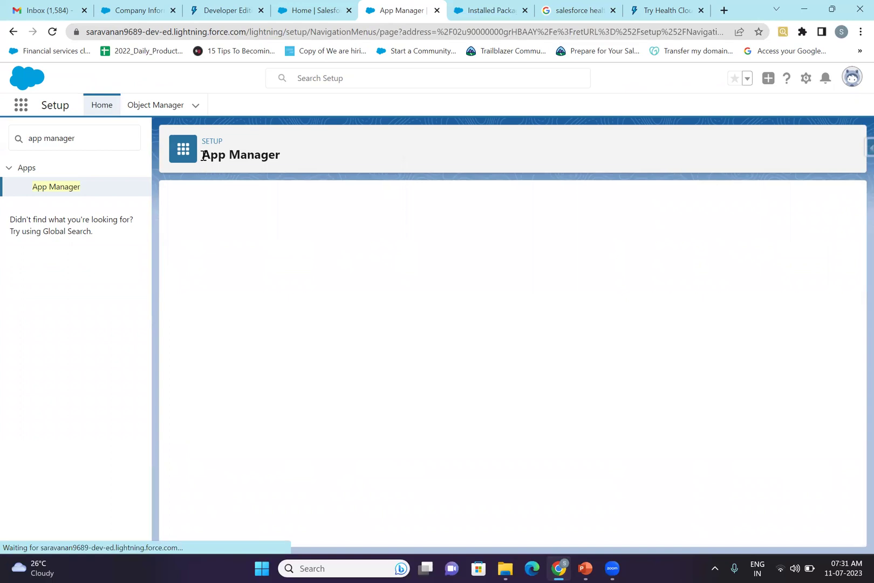
left_click_drag(203, 157, 261, 155)
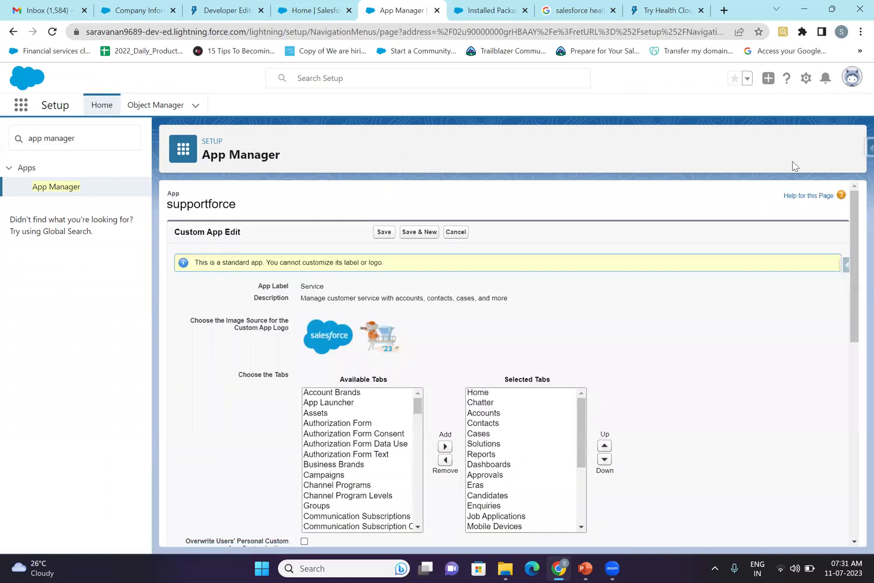
scroll(682, 398, "down", 15)
scroll(683, 397, "up", 15)
left_click(455, 232)
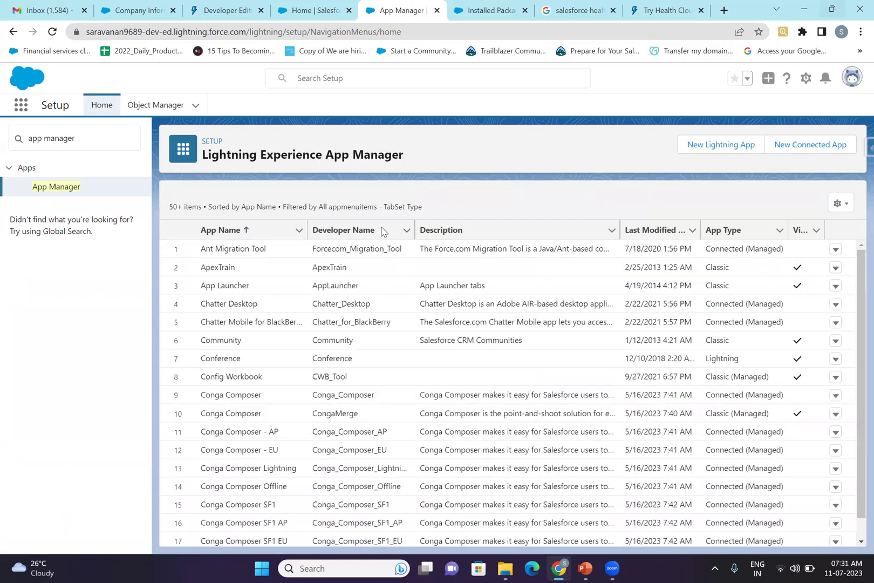
Step: Restore down the browser window and launch the Sales app from the Company Information page by searching for "sa"
key("super+Down")
left_click(115, 69)
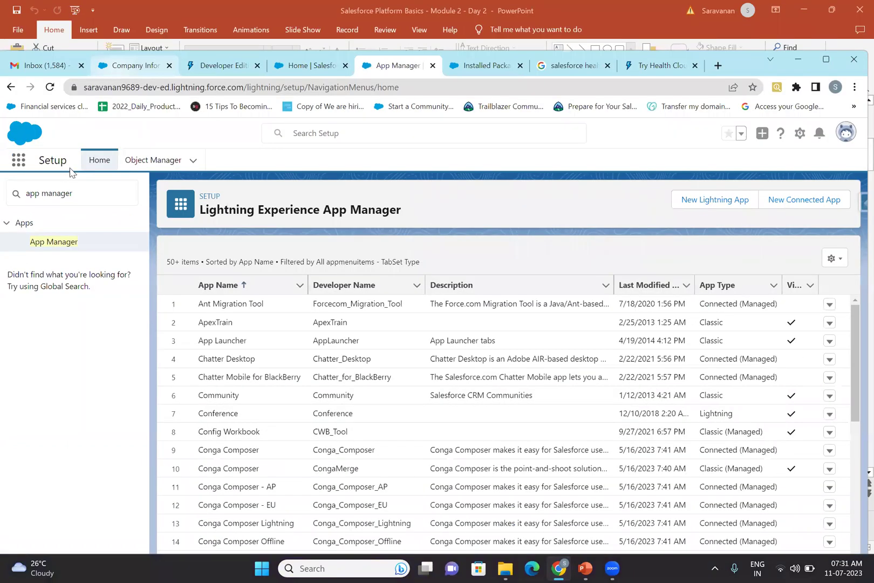
left_click(19, 160)
type("sa")
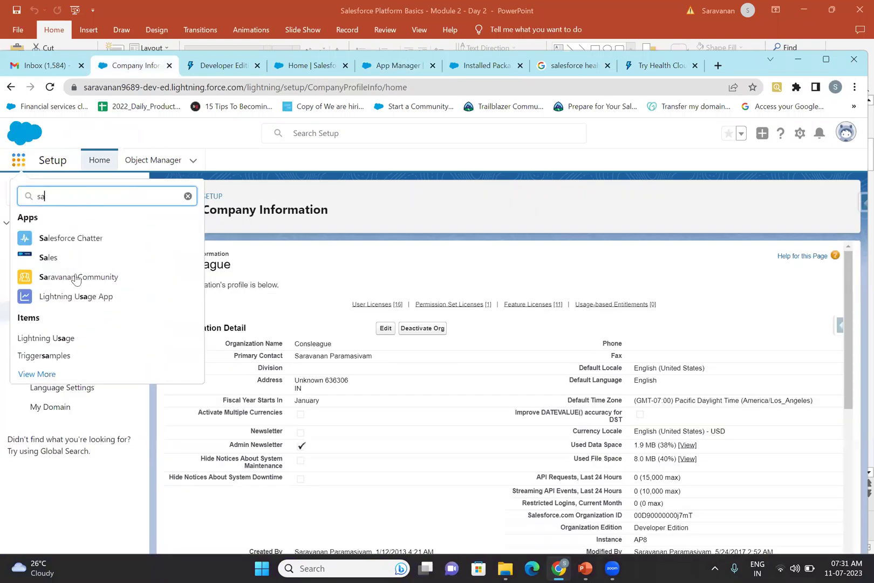
left_click(46, 264)
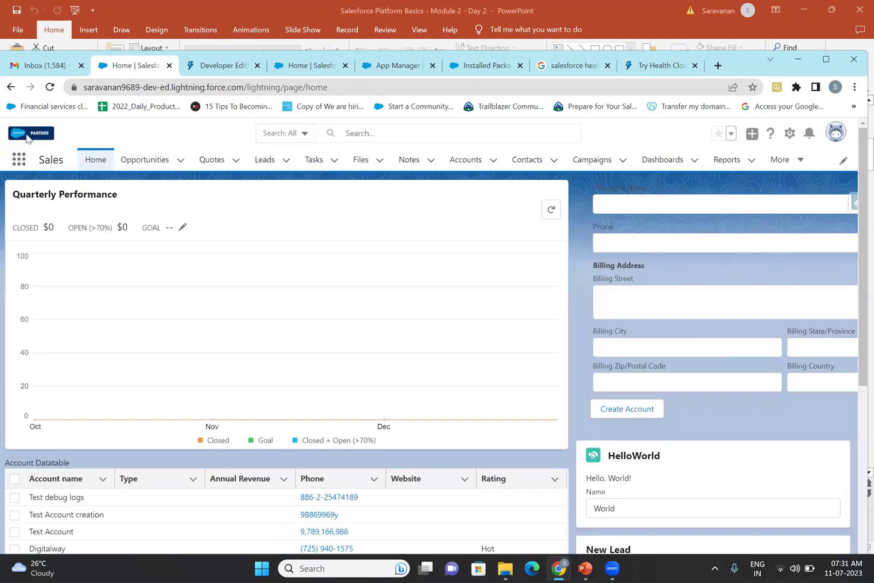
Step: Magnify the Sales app's logo, restore the default zoom, and view the Service app's home page for comparison
key("ctrl+plus")
key("ctrl+plus")
key("ctrl+plus")
key("ctrl+plus")
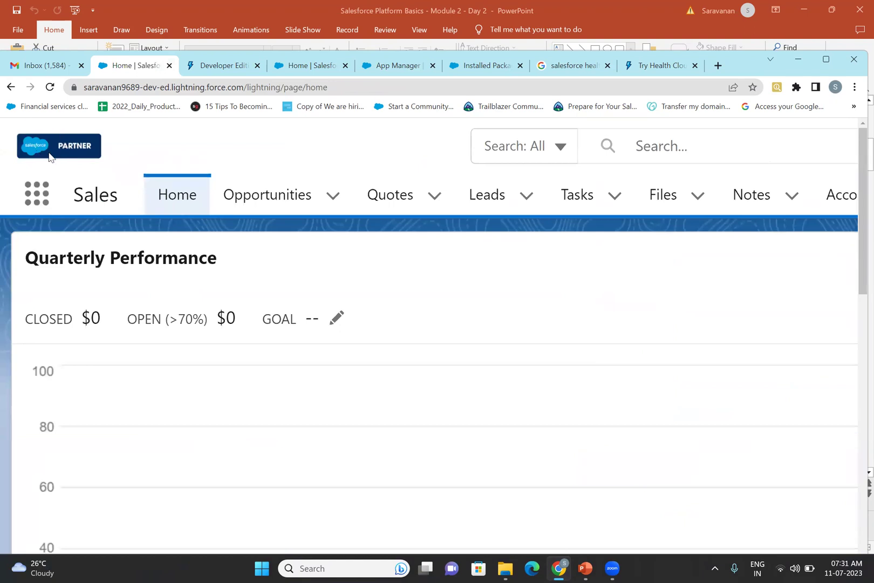
key("ctrl+0")
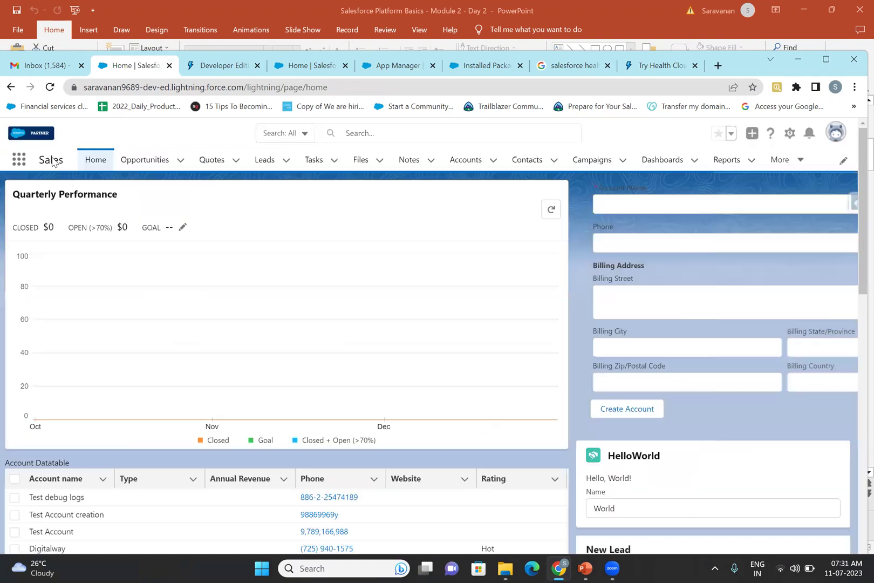
left_click(244, 65)
left_click(313, 66)
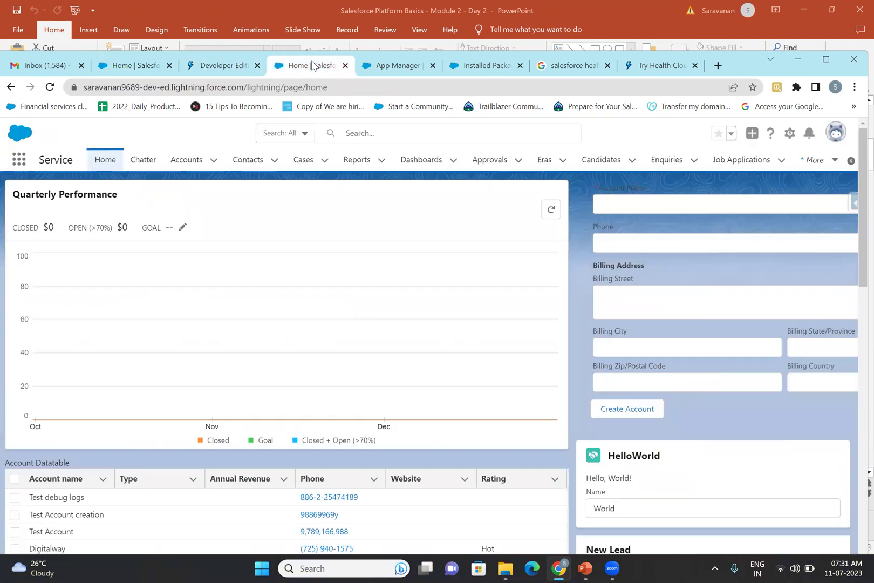
Step: Return to App Manager, compare the app types of the two Sales entries, and open the Lightning one for editing
left_click(381, 67)
scroll(282, 402, "down", 4)
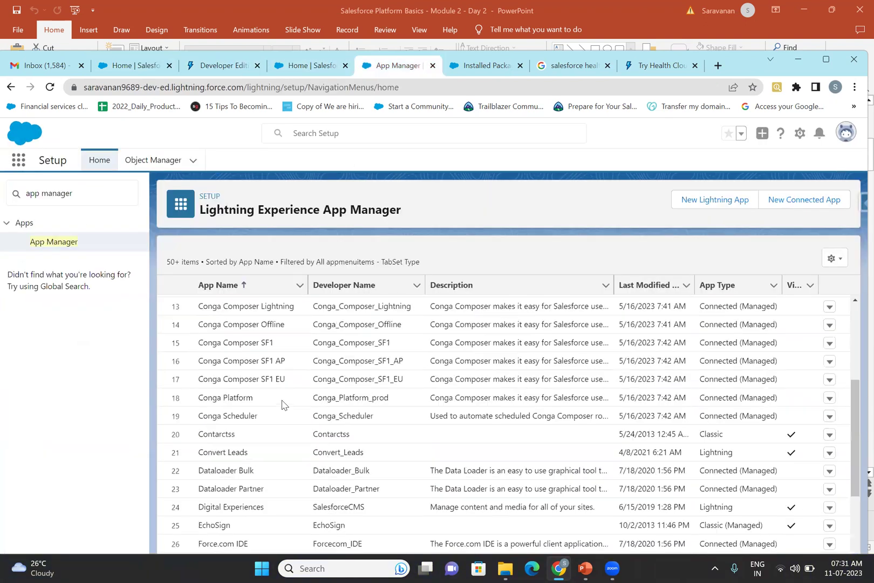
scroll(282, 401, "down", 6)
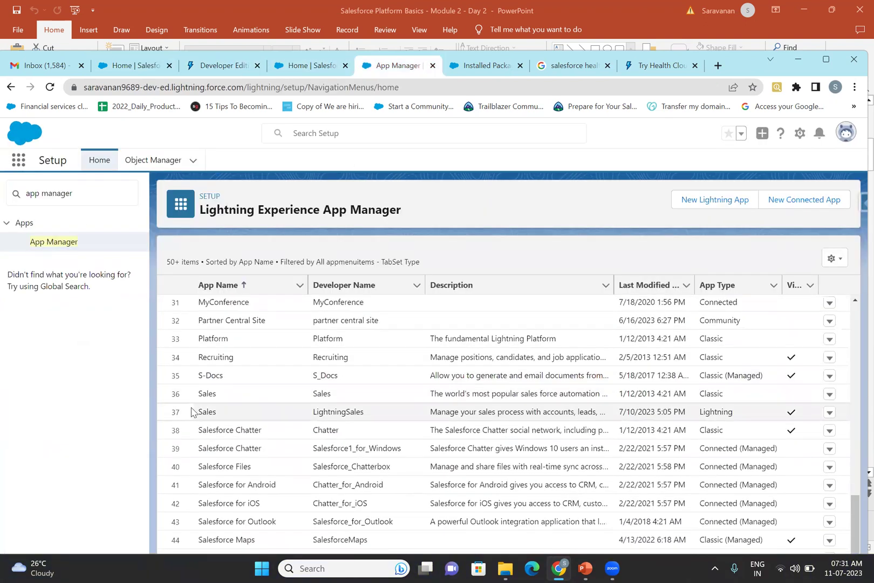
double_click(710, 391)
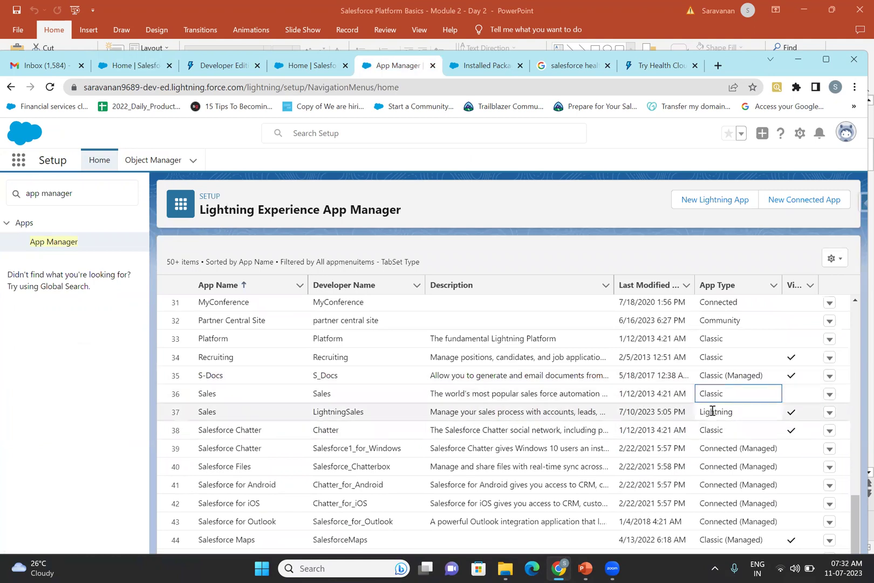
double_click(711, 411)
left_click(712, 411)
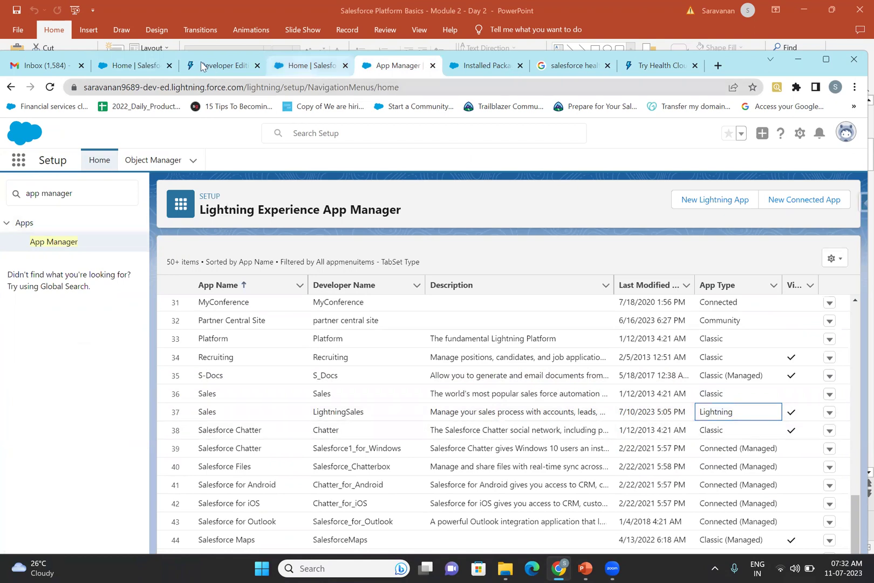
left_click(829, 413)
left_click(792, 443)
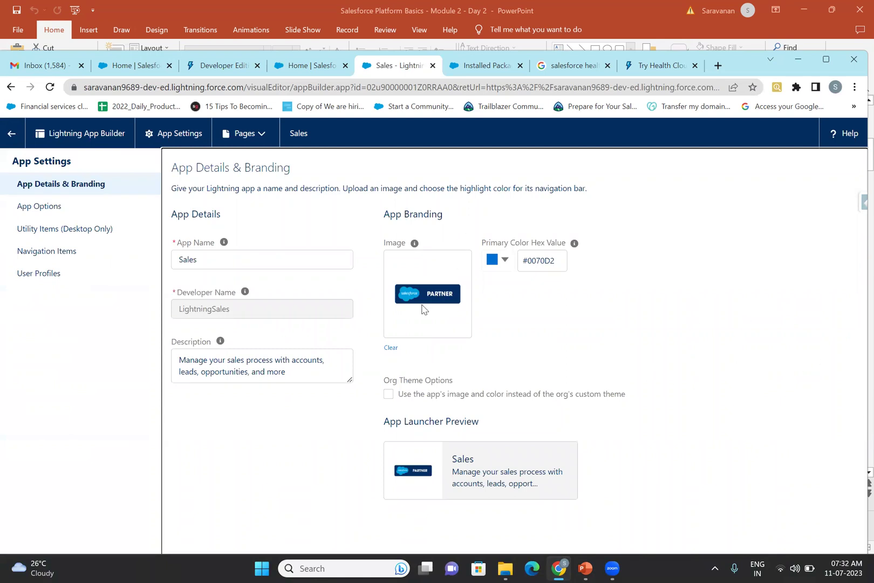
Step: Examine the available and selected navigation items of the Lightning Sales app
left_click(53, 259)
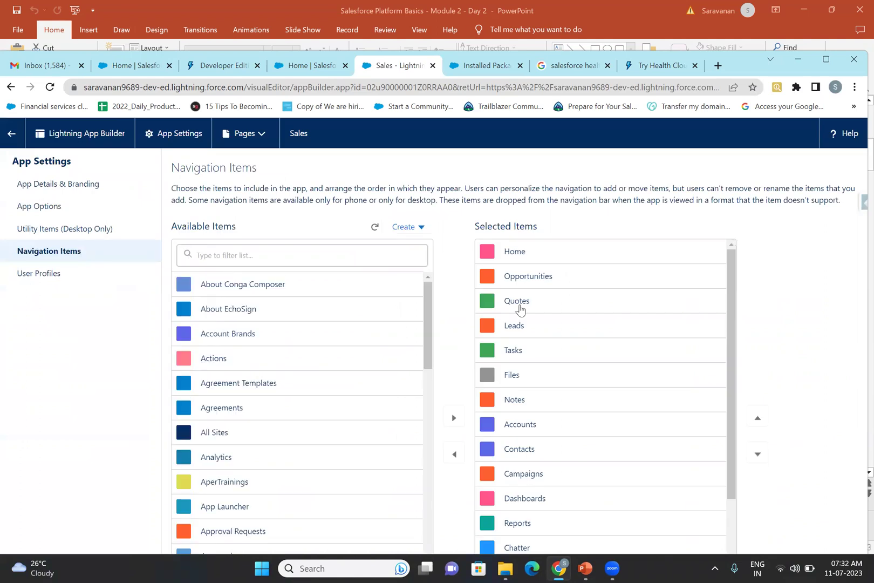
scroll(519, 305, "down", 3)
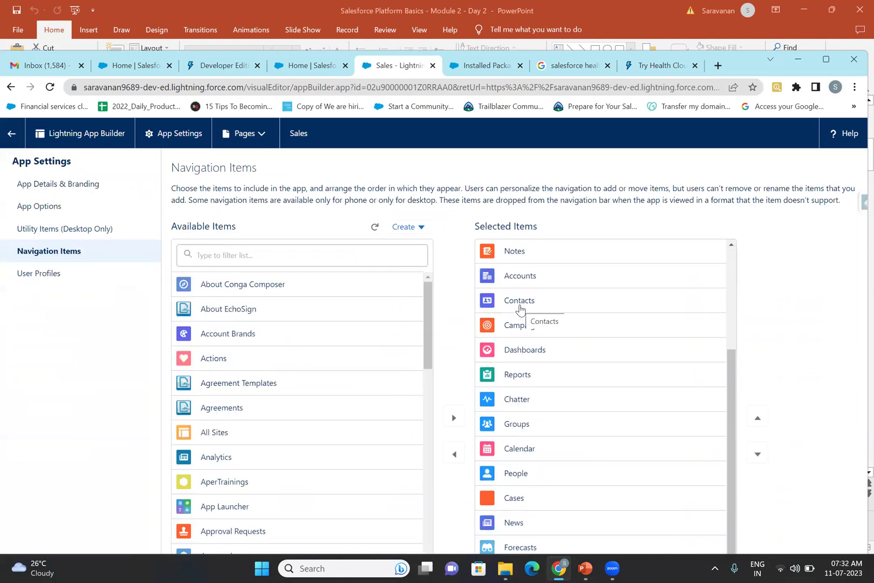
scroll(414, 332, "down", 5)
scroll(414, 332, "down", 5)
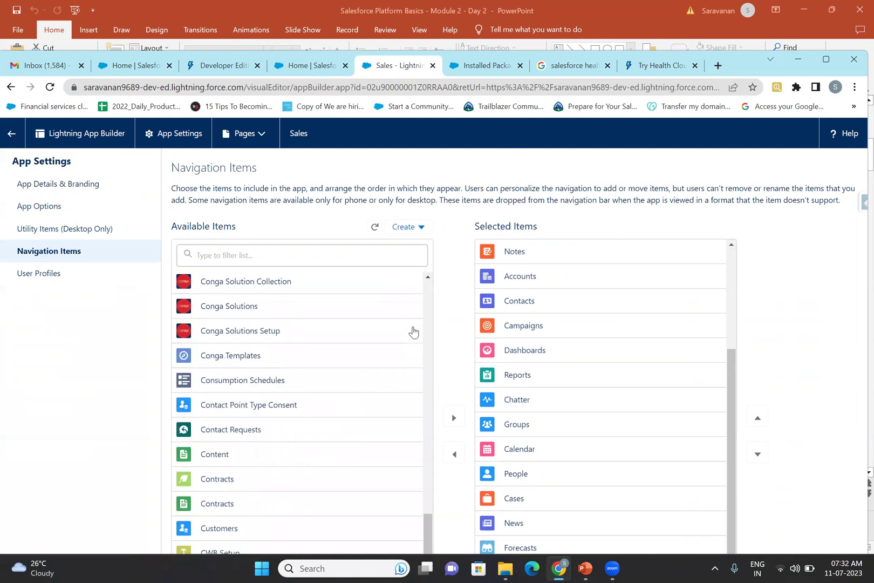
scroll(599, 389, "up", 3)
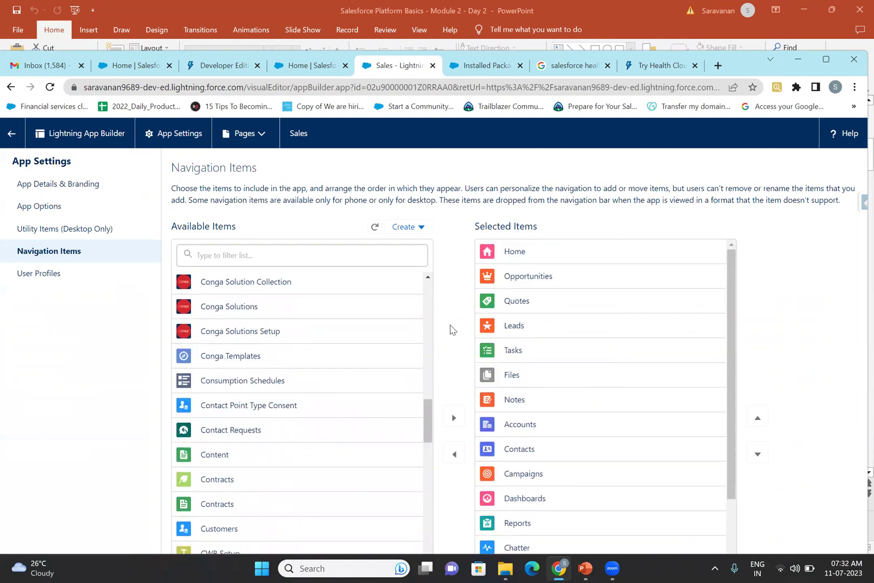
Step: Replace the Sales app's branding image with the Application-Architect PNG file from the Downloads folder
left_click(34, 185)
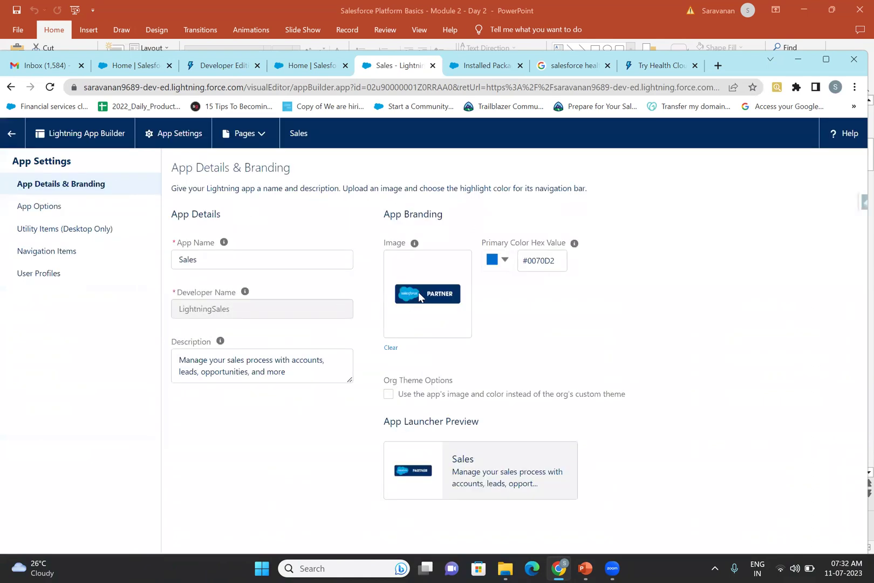
left_click(391, 347)
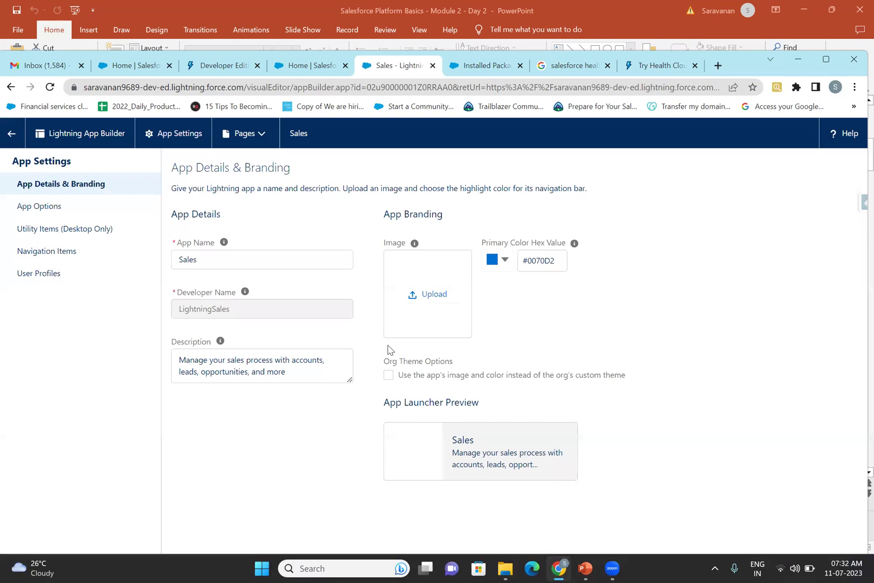
left_click(449, 292)
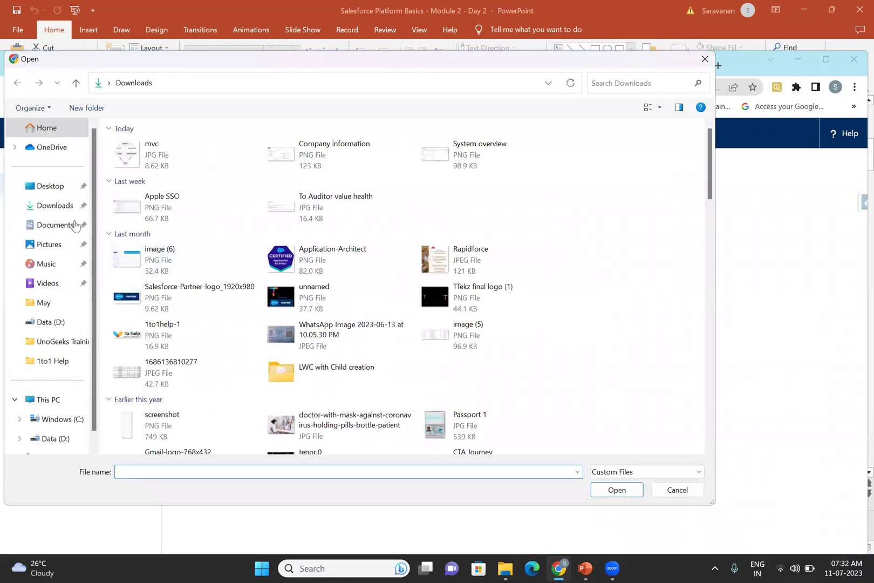
left_click(57, 205)
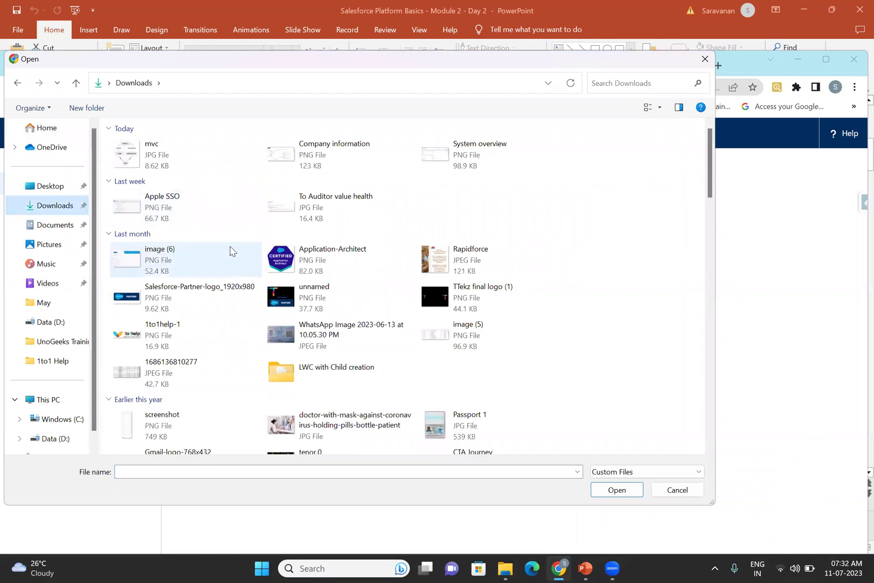
scroll(231, 250, "down", 2)
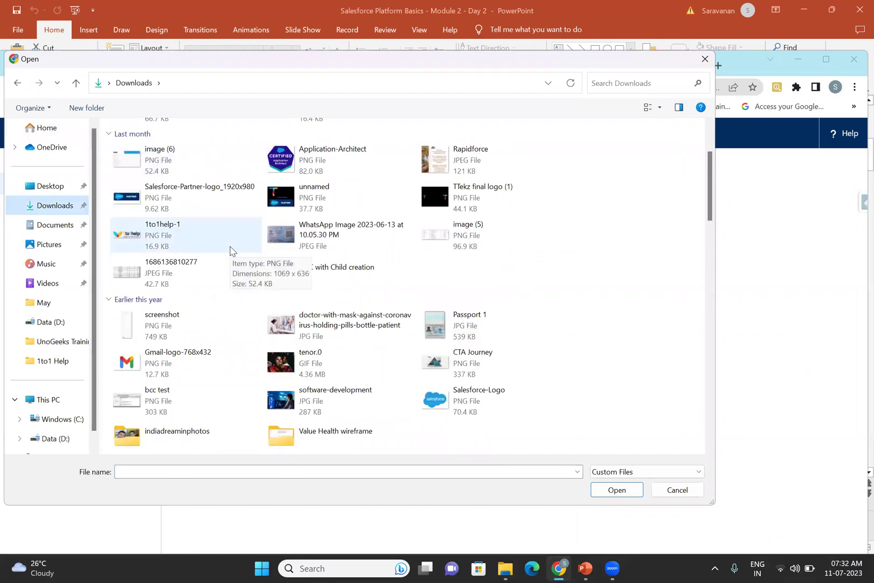
double_click(305, 166)
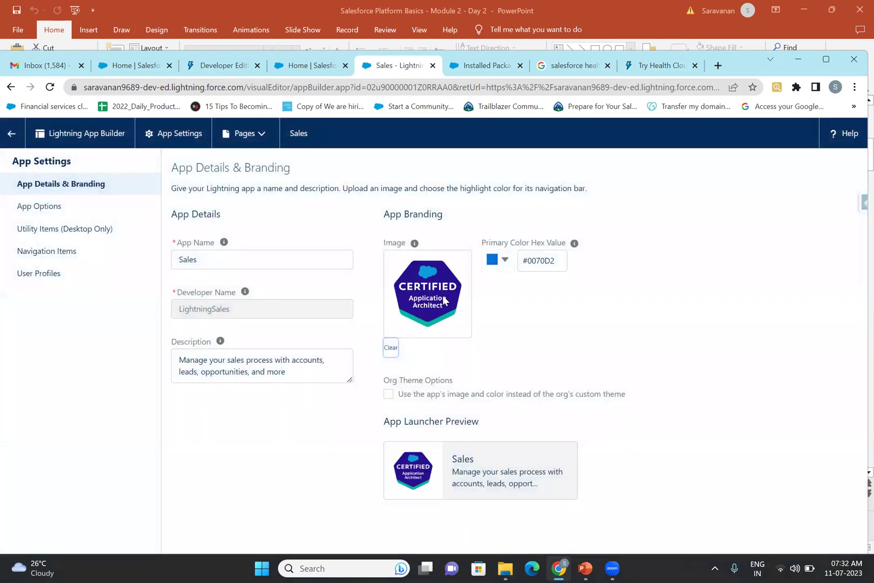
Step: Reload the Sales home page to check its logo, and return to the Sales app's branding settings
left_click(145, 64)
left_click(50, 87)
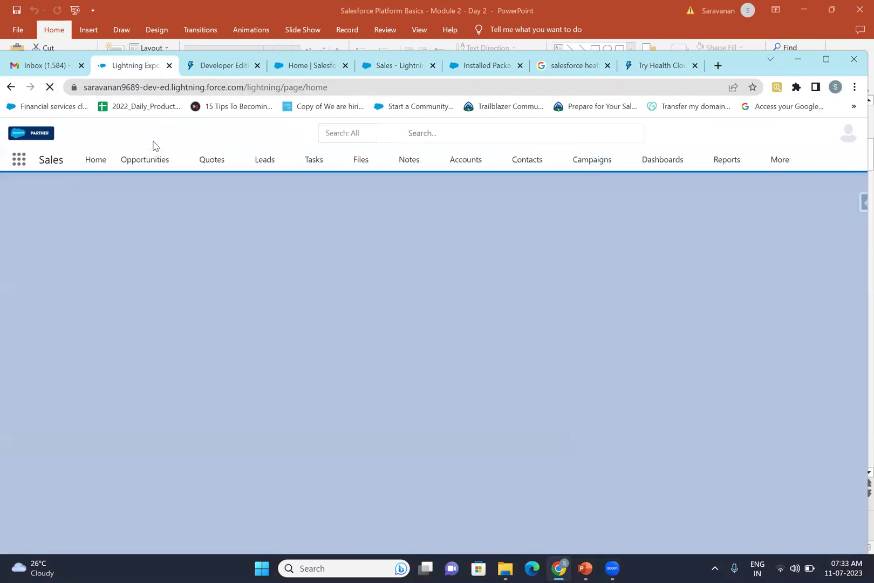
left_click(325, 69)
left_click(397, 65)
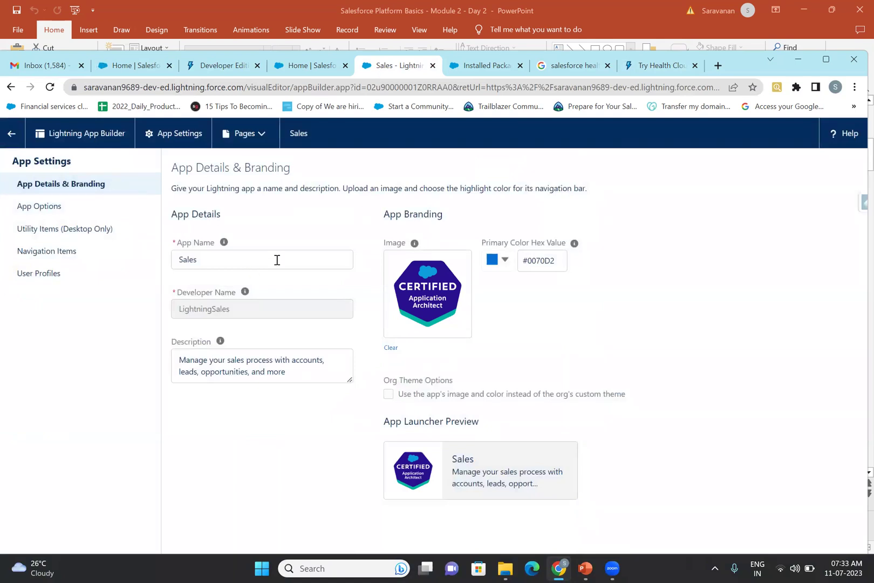
Step: Try to leave the app settings, stay on the page, maximize the browser window, and save the new branding image
left_click(12, 135)
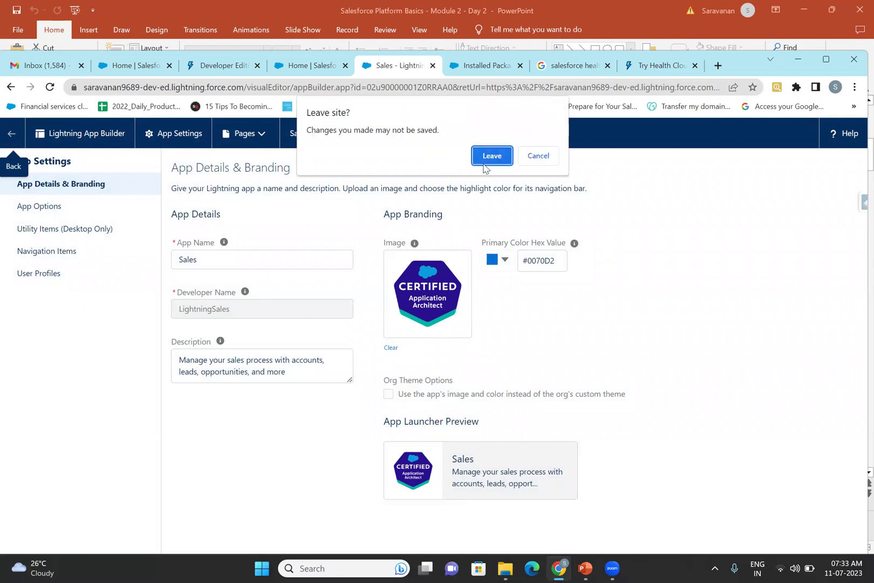
left_click(538, 155)
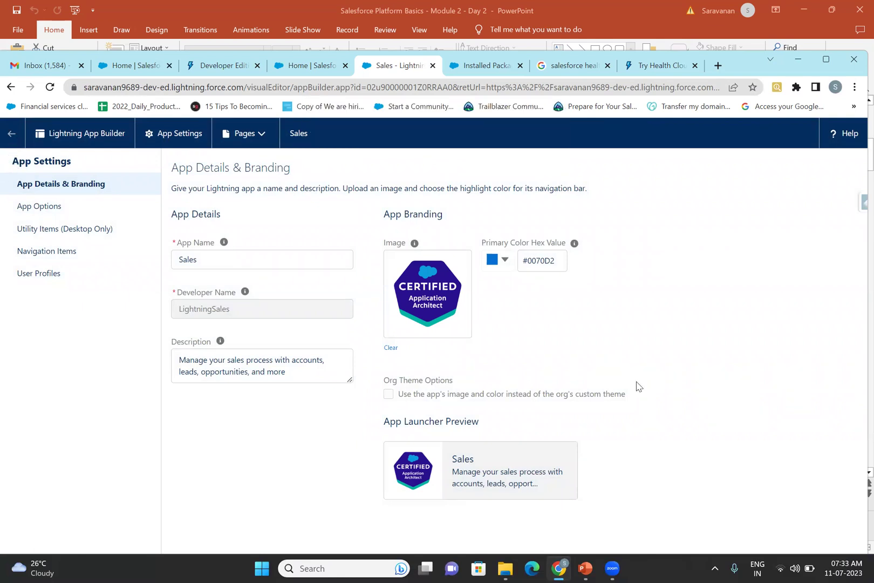
left_click(824, 61)
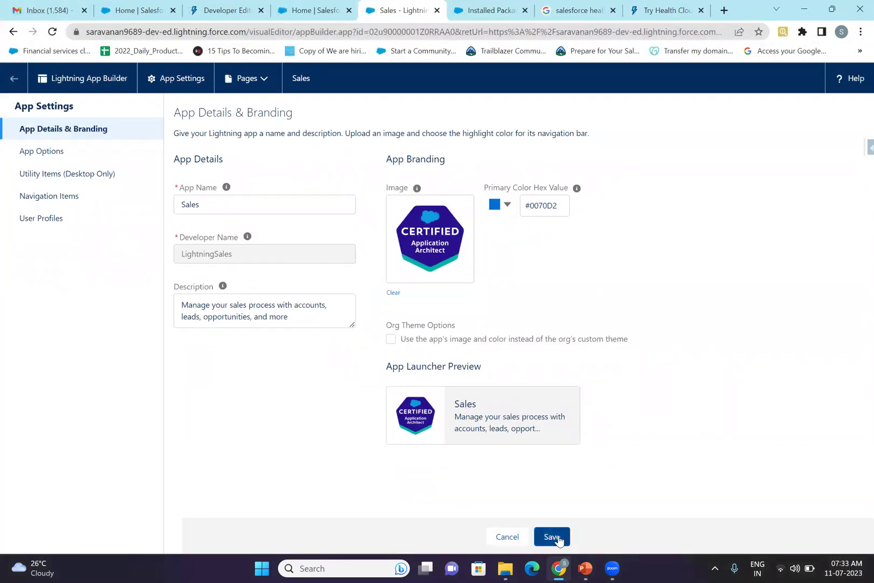
left_click(557, 537)
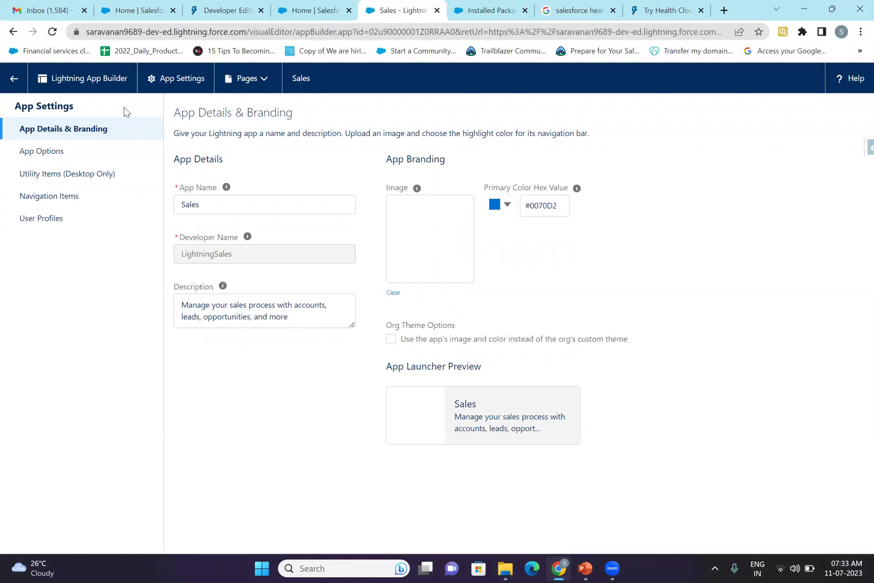
Step: Reload the Sales home page to check whether the saved logo is applied
left_click(113, 11)
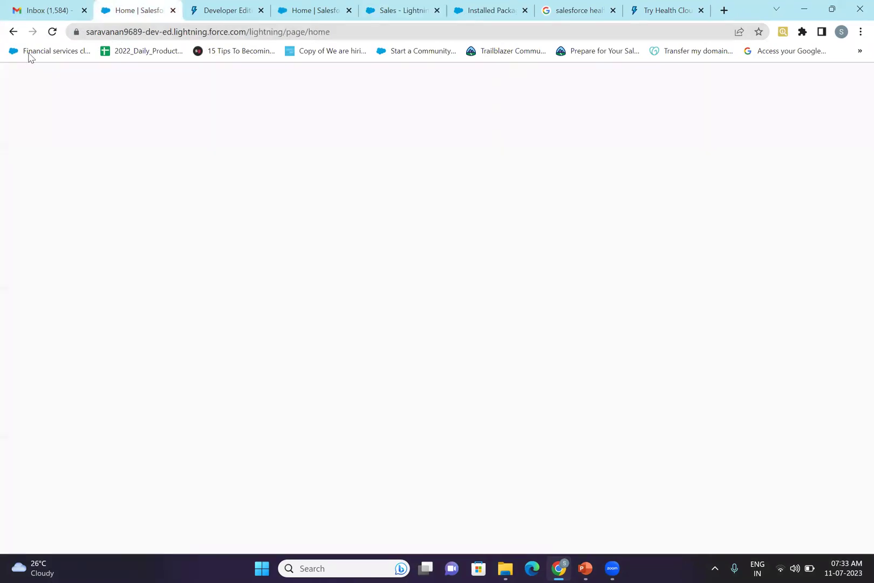
left_click(52, 31)
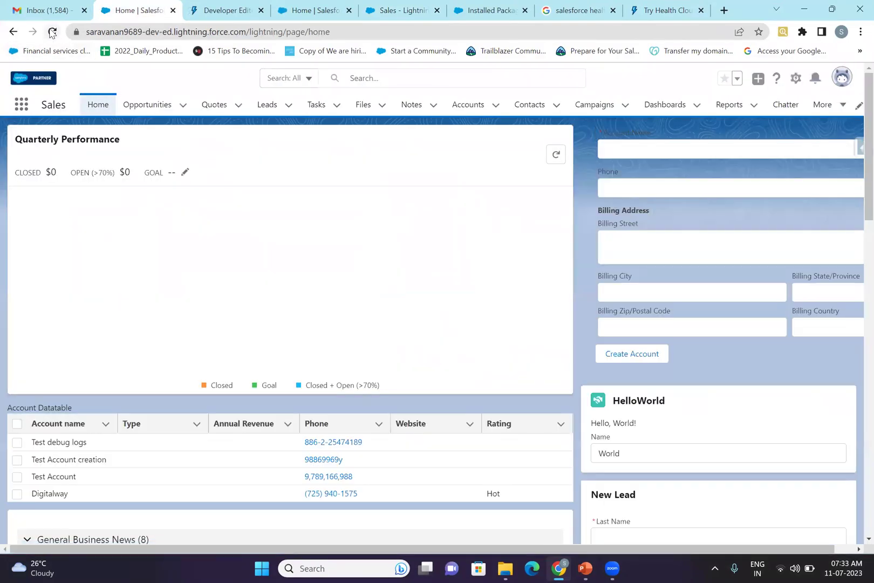
left_click(52, 32)
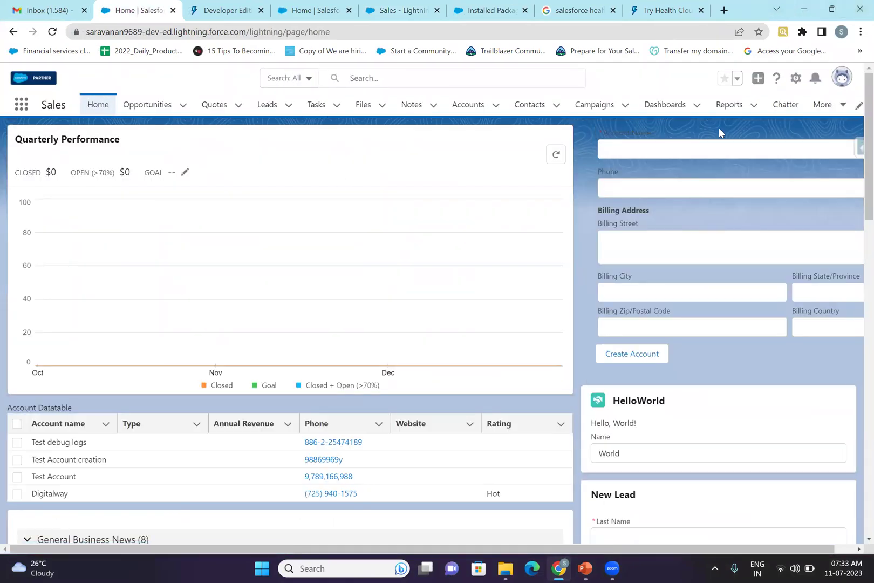
Step: Restore down the browser window, view the Service home page, and reload the Sales app's settings to check the image
key("super+Down")
left_click(339, 122)
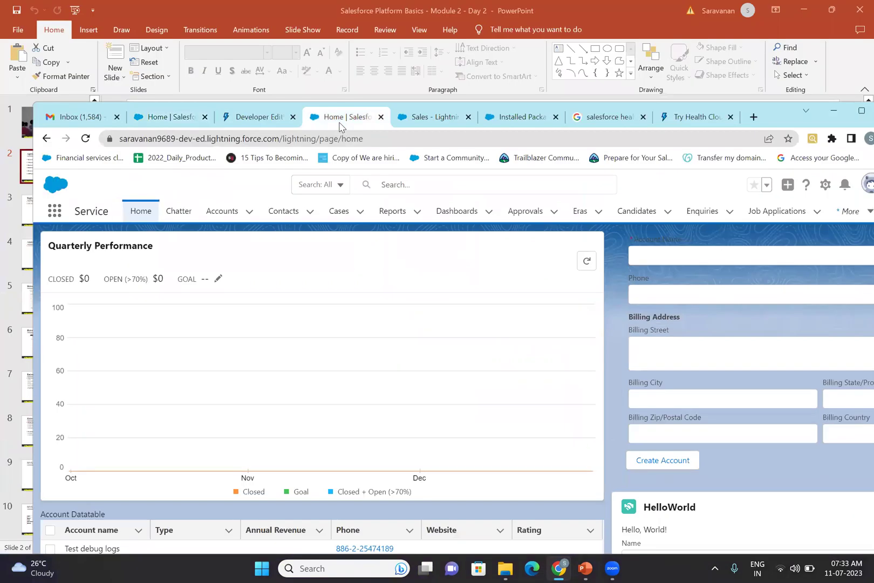
left_click(420, 120)
left_click(86, 138)
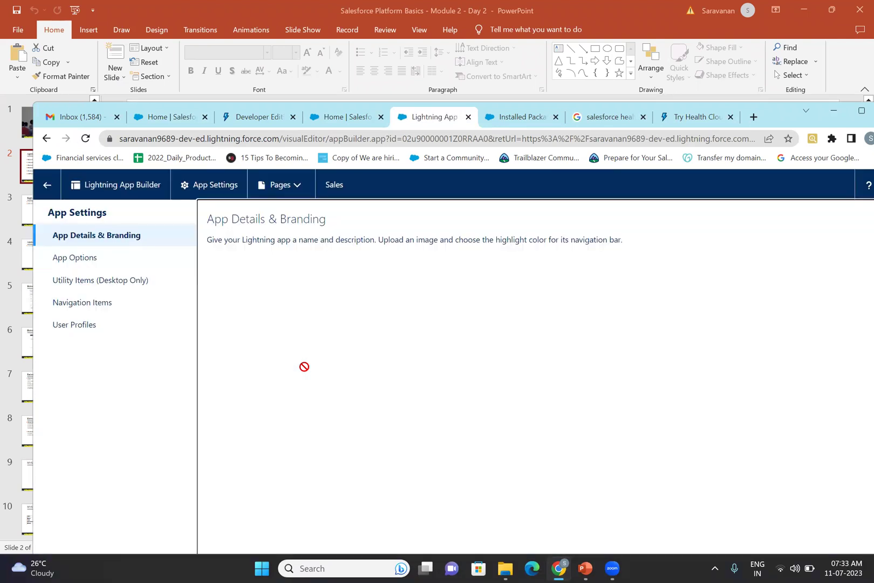
Step: Return to the Sales home page and reload its address several times to recheck the header logo
left_click(173, 119)
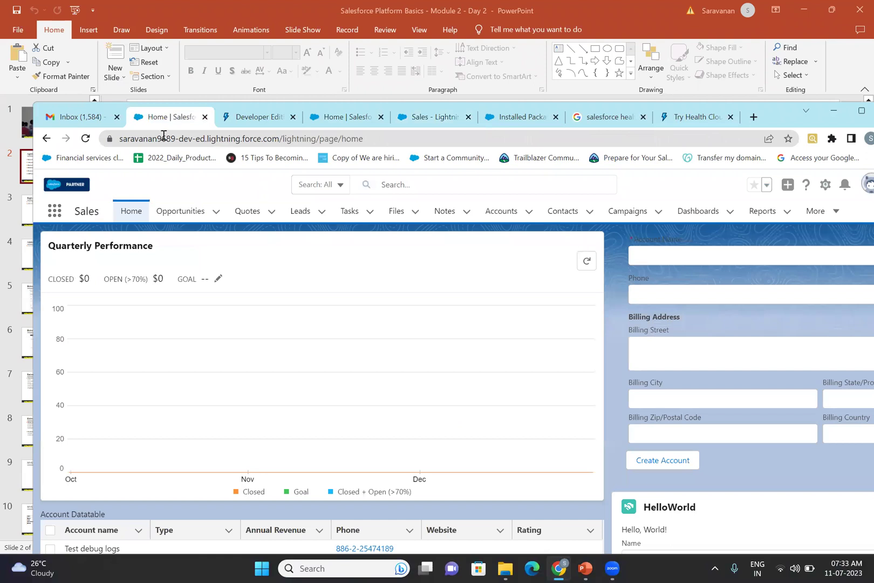
left_click(88, 139)
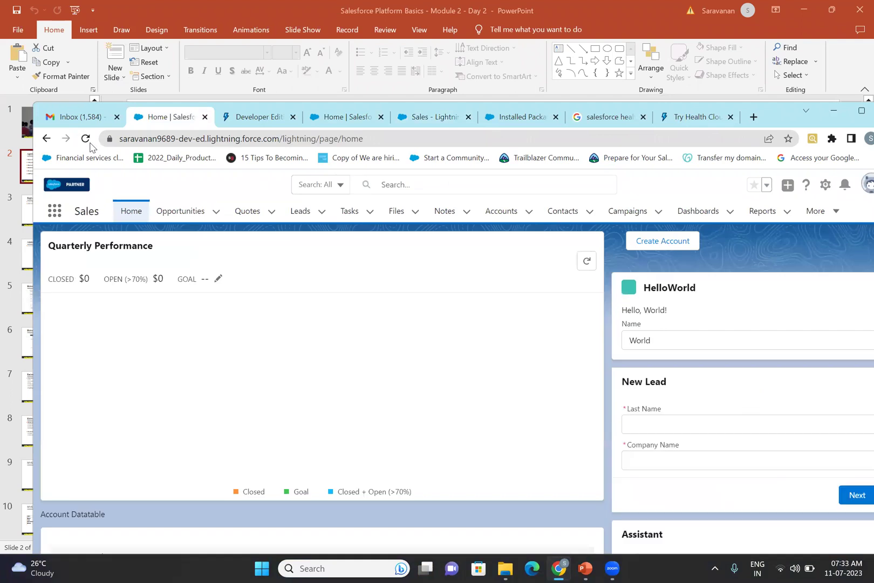
left_click(88, 142)
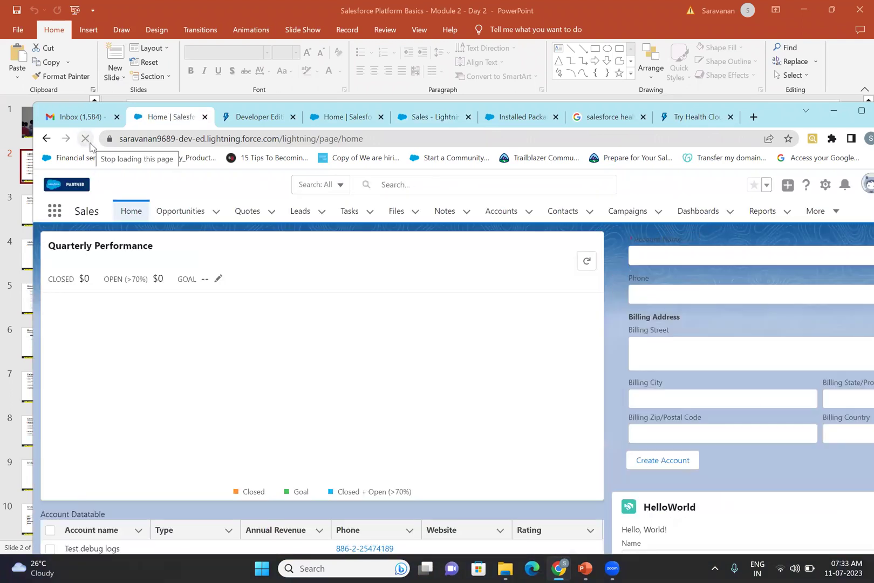
left_click(144, 139)
key("ctrl+a")
key("Return")
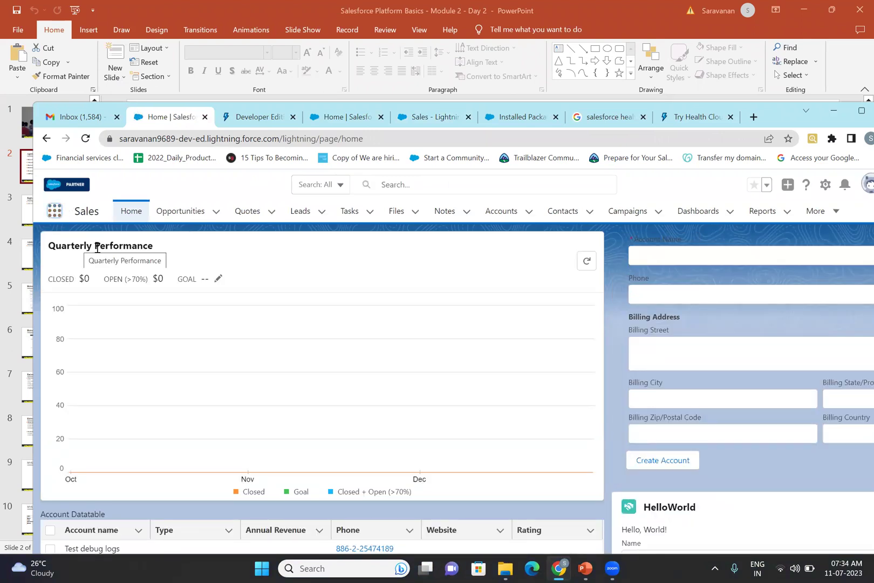
Step: Search the App Launcher for "sales", check the Sales app's icon, and relaunch the app
left_click(54, 211)
type("s")
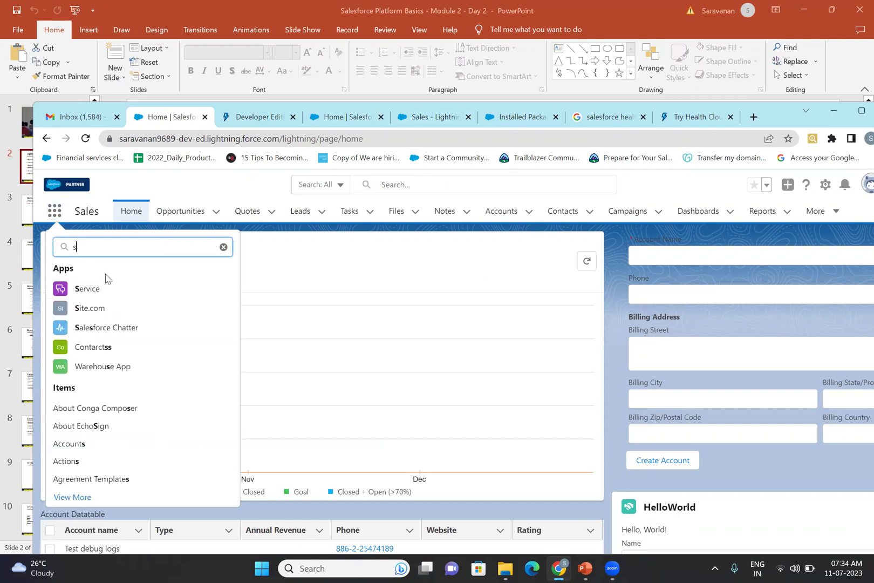
type("al")
left_click(84, 308)
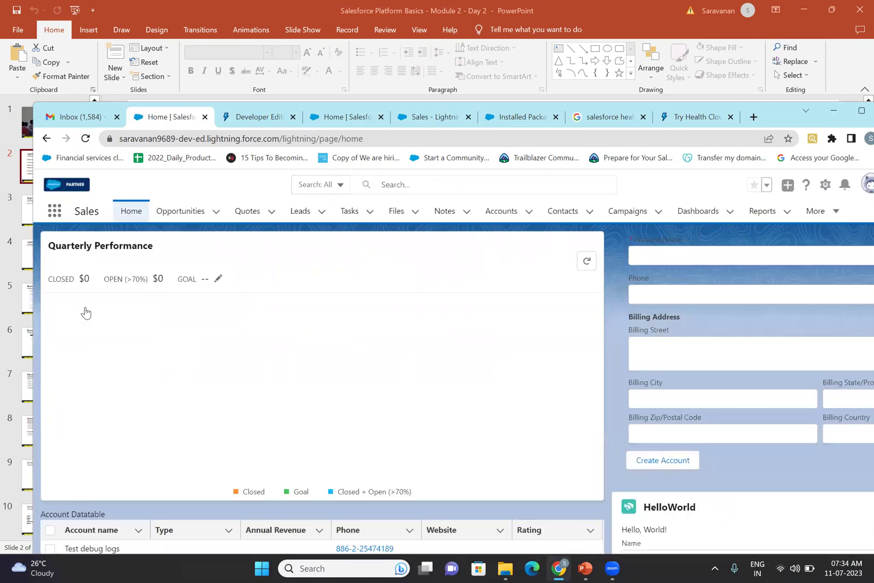
left_click(54, 210)
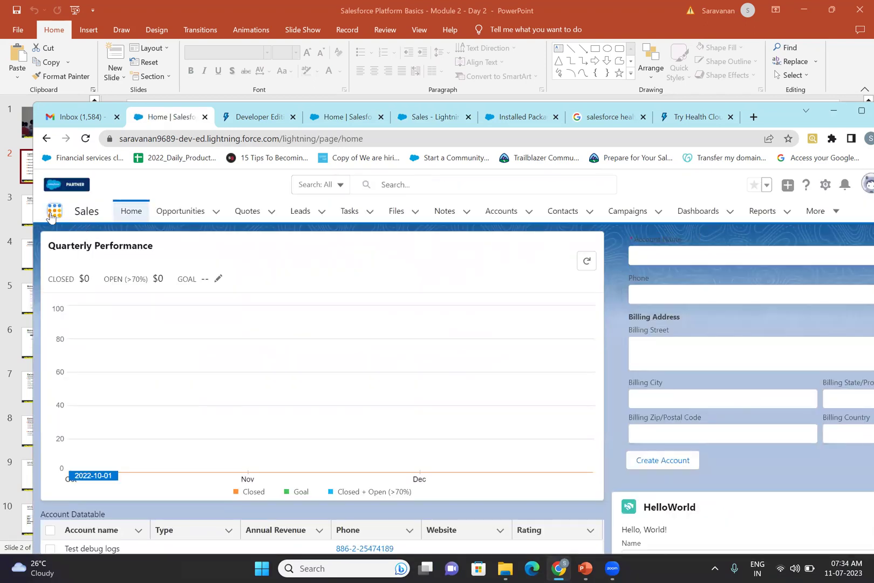
type("sales")
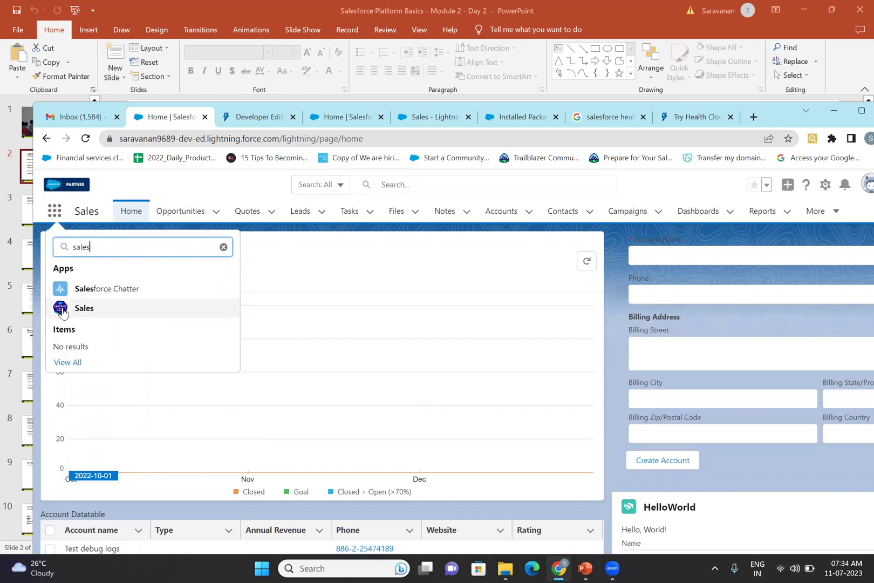
left_click(104, 311)
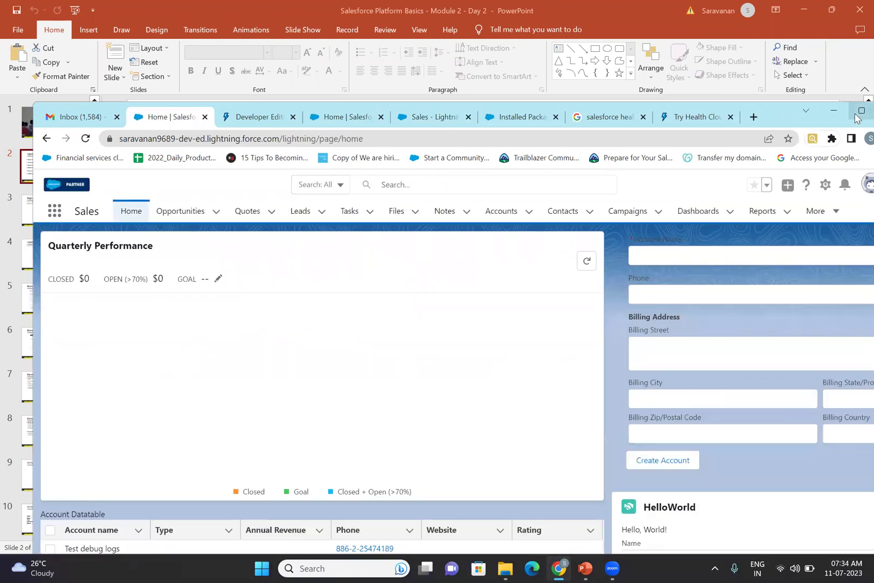
Step: Maximize the browser window, restore it down, and view the Sales app's saved image in its branding settings
left_click(855, 115)
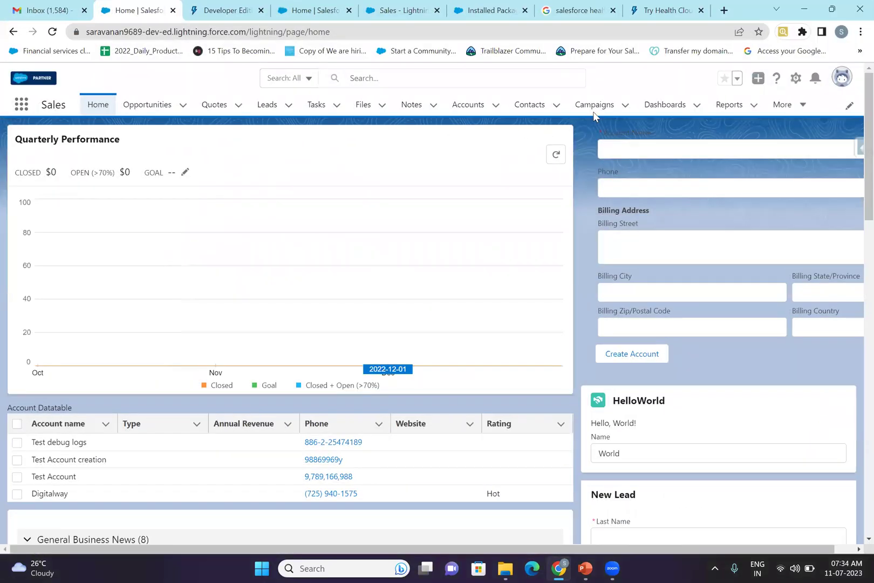
double_click(761, 5)
left_click(410, 103)
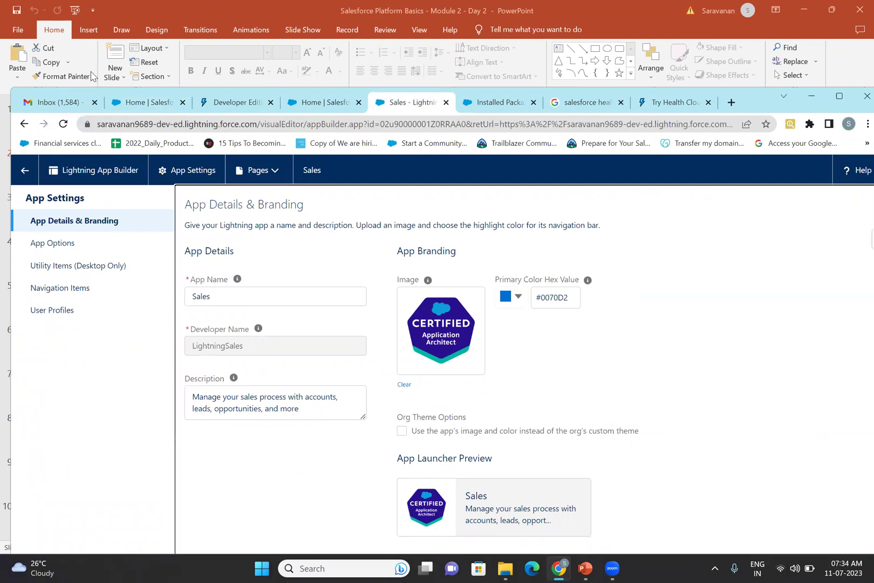
Step: Reload the Sales home page, search the App Launcher for "sa" to compare the app icon, and close the launcher
left_click(166, 105)
left_click(62, 124)
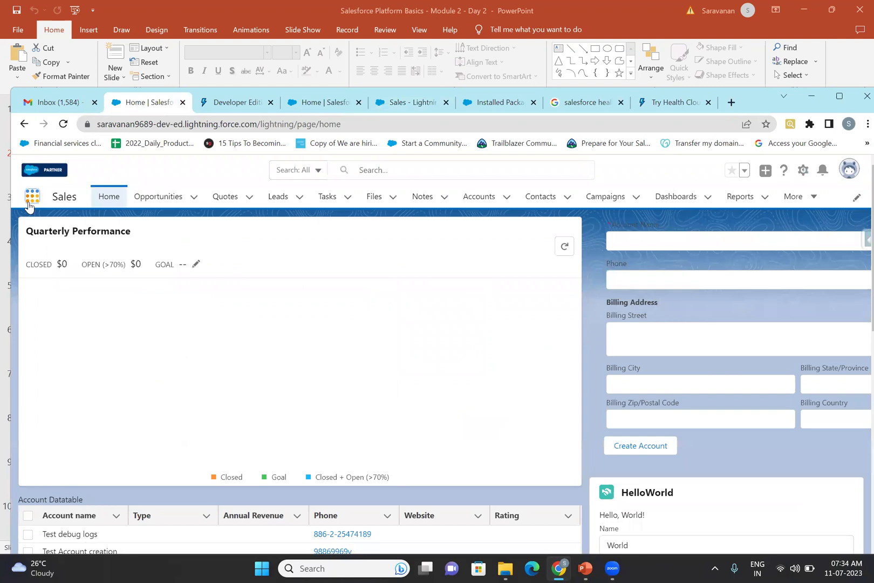
left_click(28, 204)
type("sa")
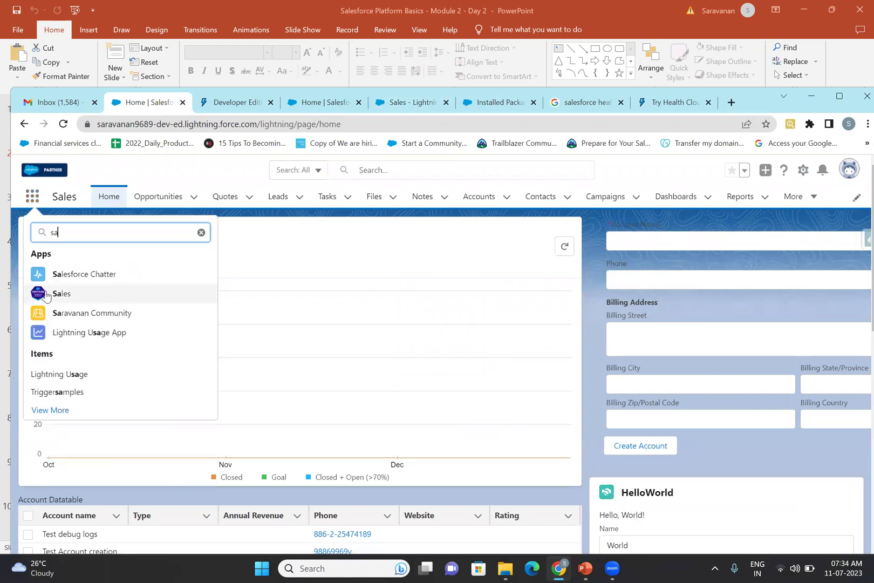
left_click(319, 275)
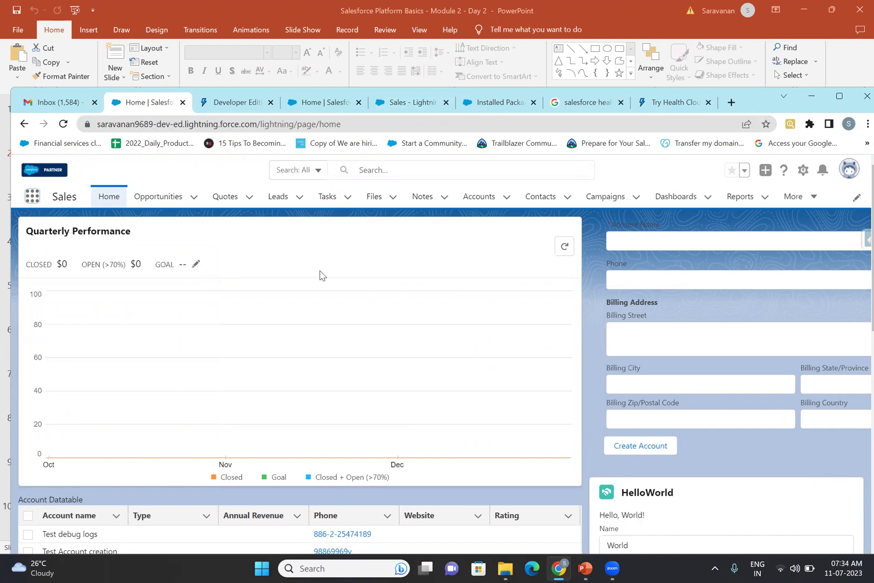
Step: Switch to the PowerPoint deck and review the Adding Company logo, Benefits of System overview, and Benefits of Company Info slides
left_click(587, 568)
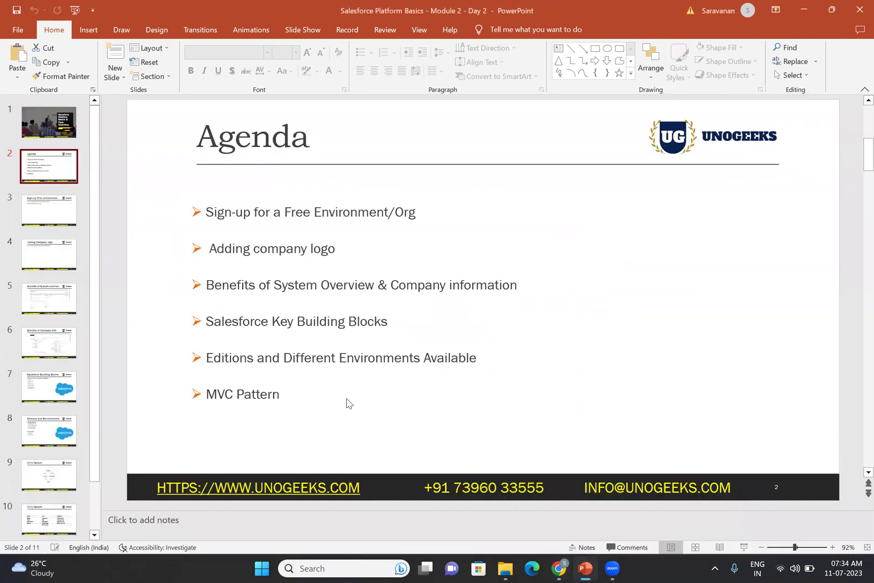
scroll(347, 399, "down", 6)
scroll(348, 403, "up", 4)
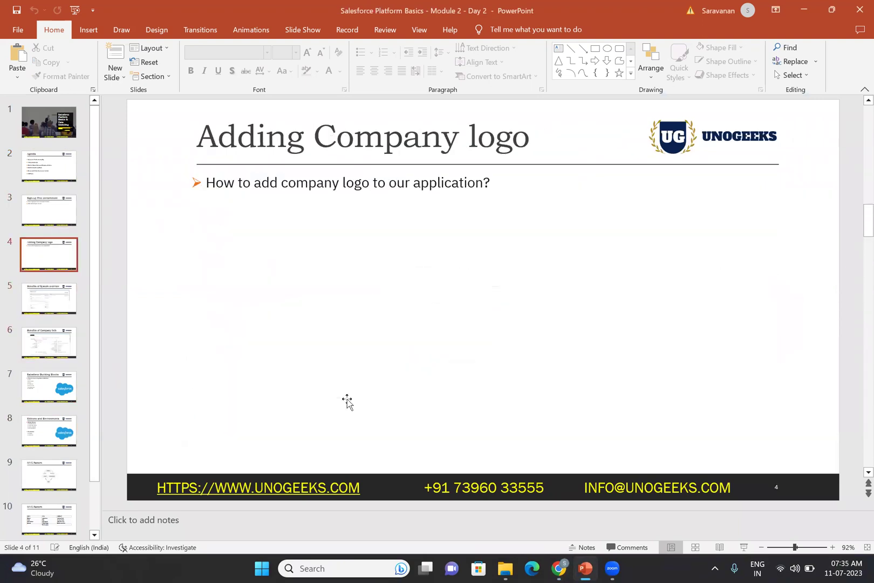
left_click(71, 310)
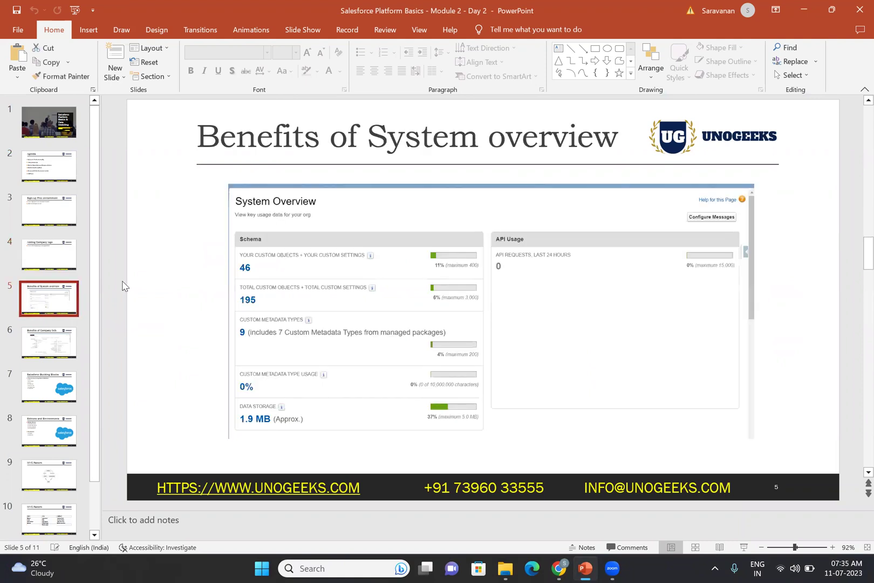
left_click(35, 344)
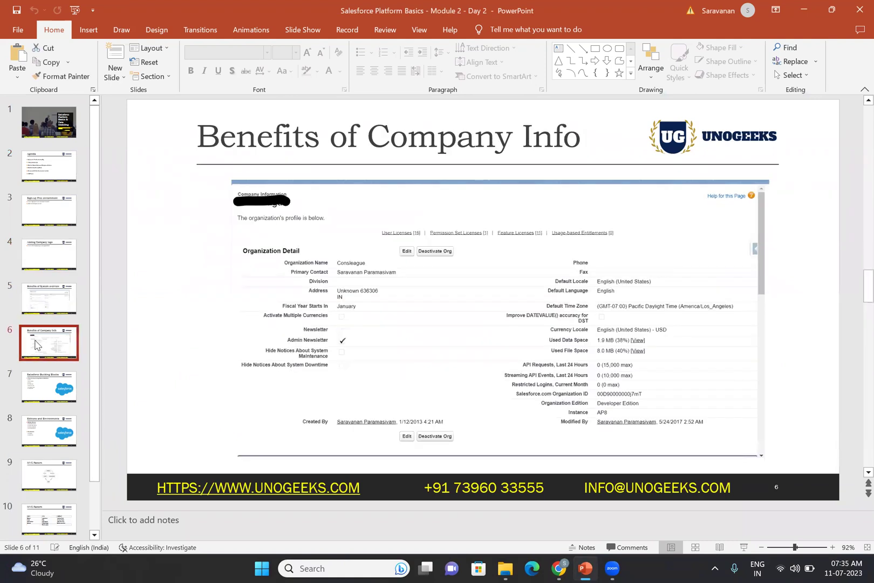
left_click(46, 313)
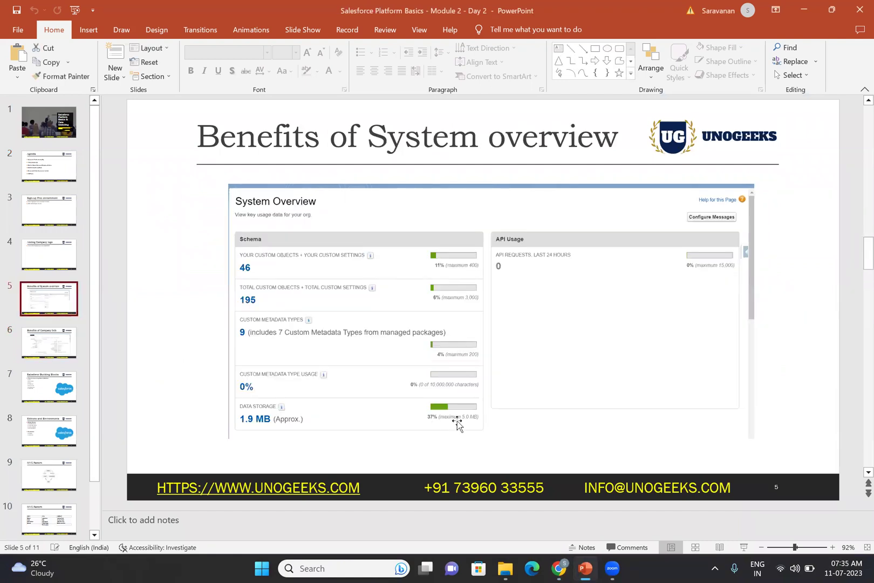
Step: Return to Chrome, close every tab except the inbox and the Sales home page, and maximize the window
left_click(555, 568)
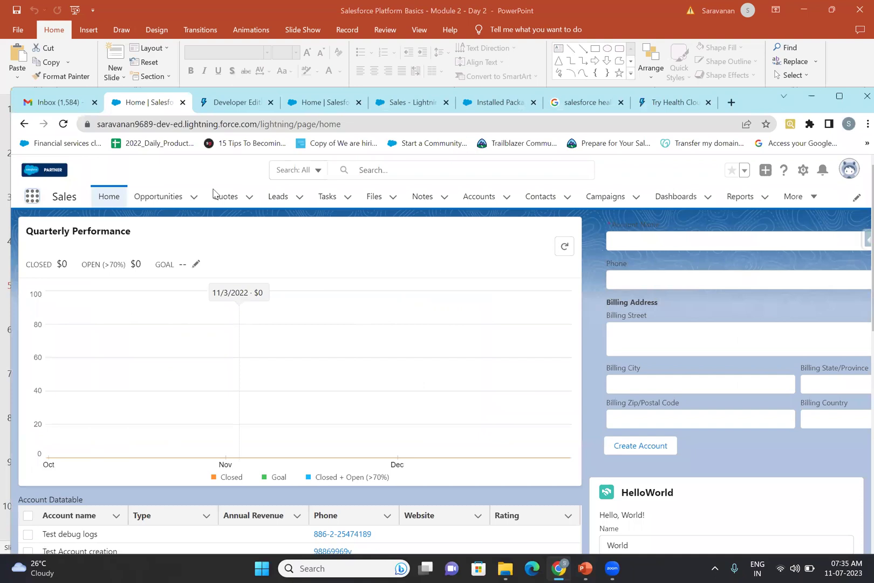
left_click(248, 108)
left_click(270, 103)
left_click(270, 103)
left_click(270, 103)
left_click(270, 103)
left_click(295, 103)
left_click(281, 103)
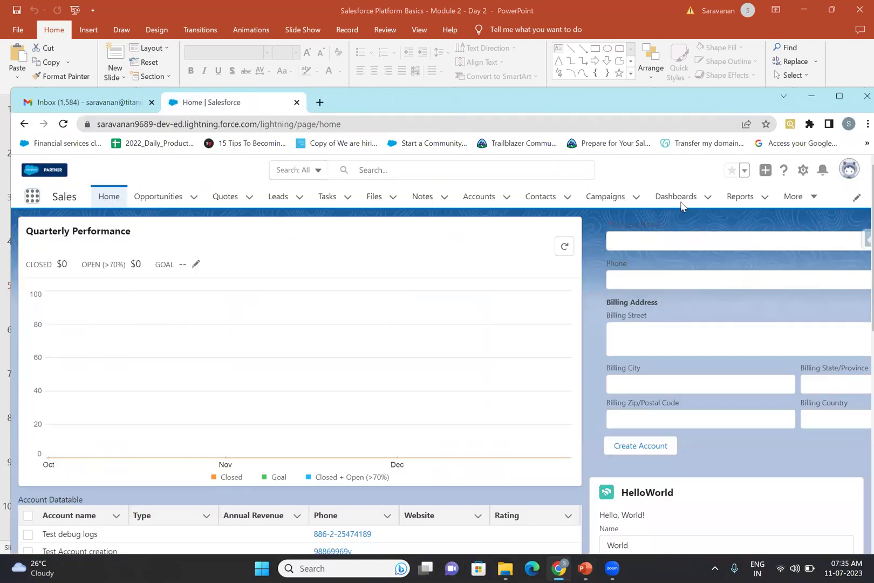
left_click(836, 95)
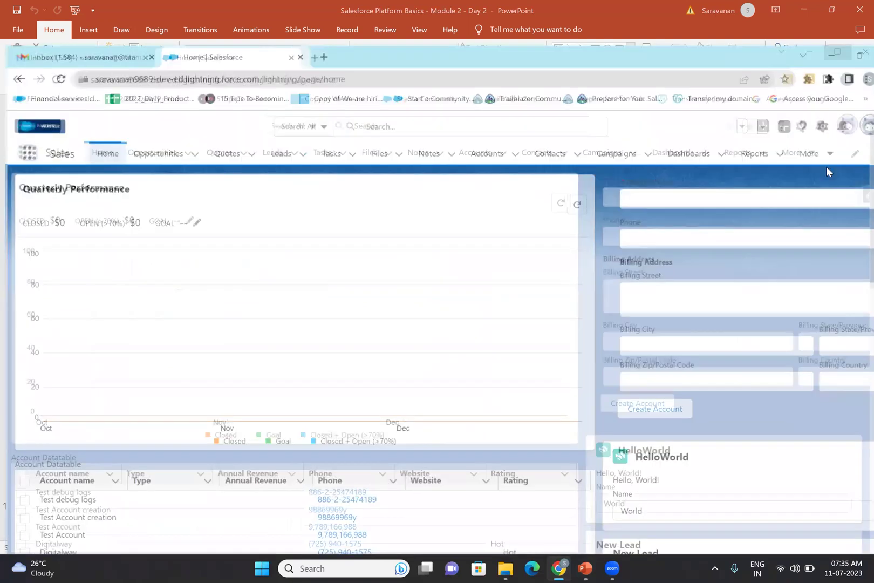
Step: Open Salesforce Setup, search for "company", and open the Company Information page
left_click(794, 80)
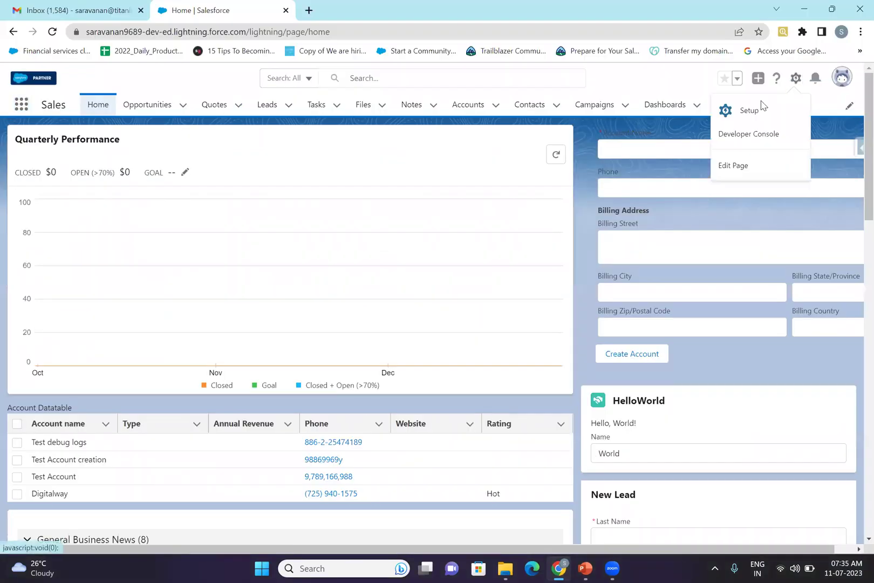
left_click(734, 123)
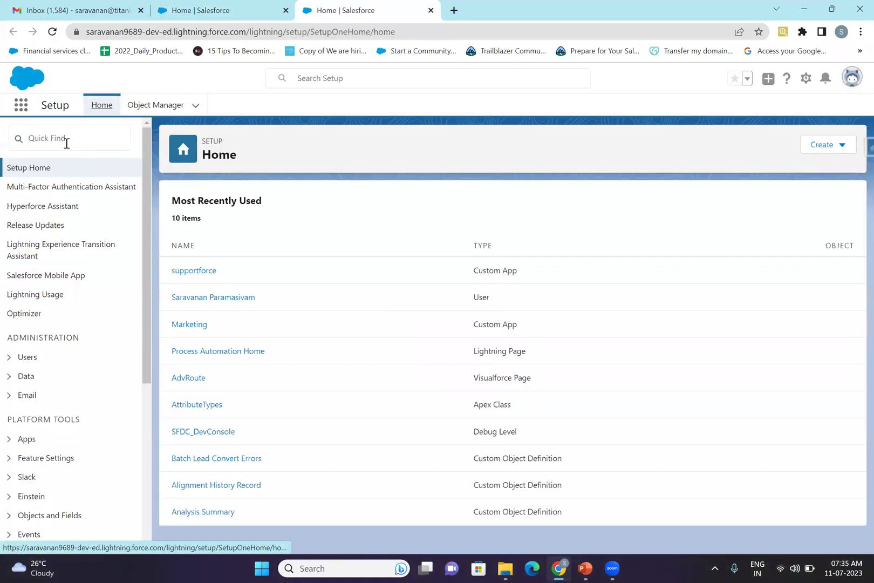
left_click(68, 143)
left_click(67, 143)
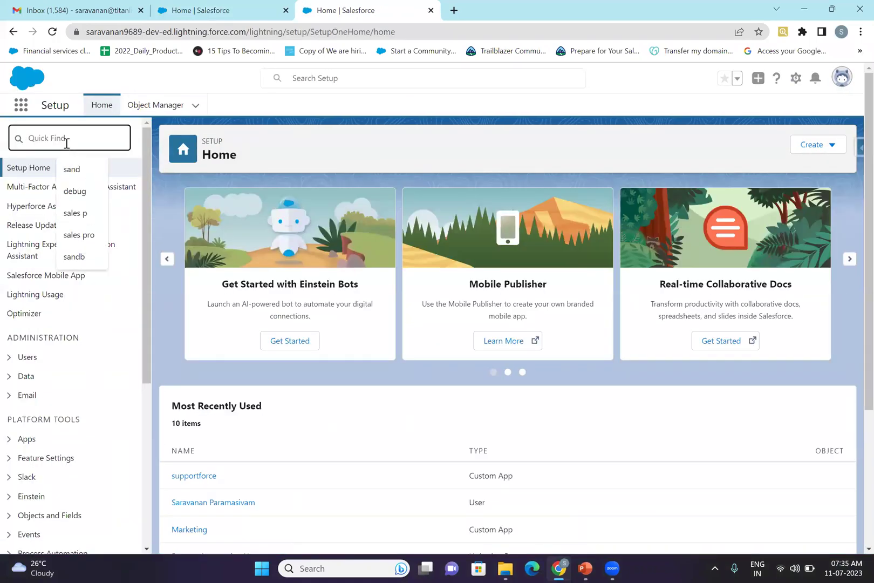
type("company")
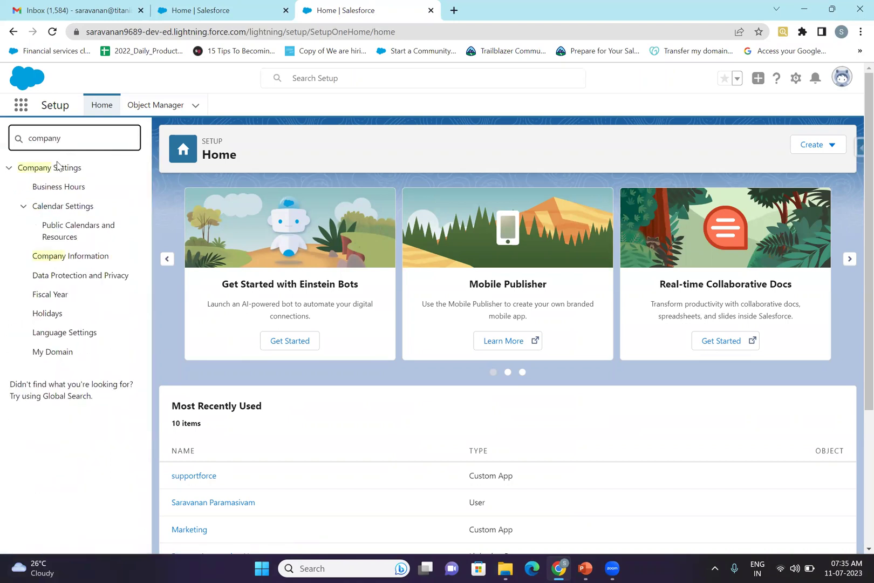
left_click(38, 258)
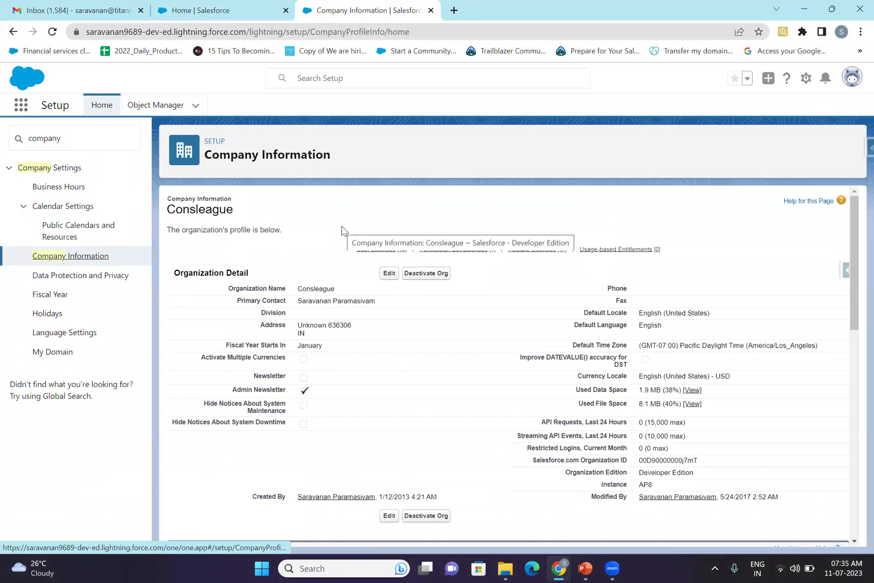
Step: Examine the organization name, primary contact, and address in the Organization Detail section
scroll(326, 288, "down", 1)
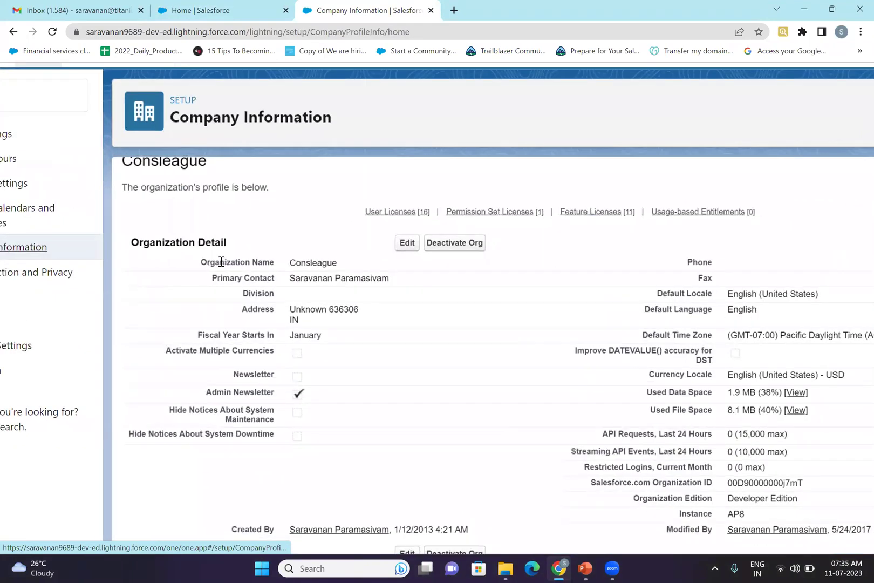
left_click_drag(222, 262, 354, 272)
left_click_drag(245, 277, 376, 280)
left_click(367, 294)
triple_click(335, 312)
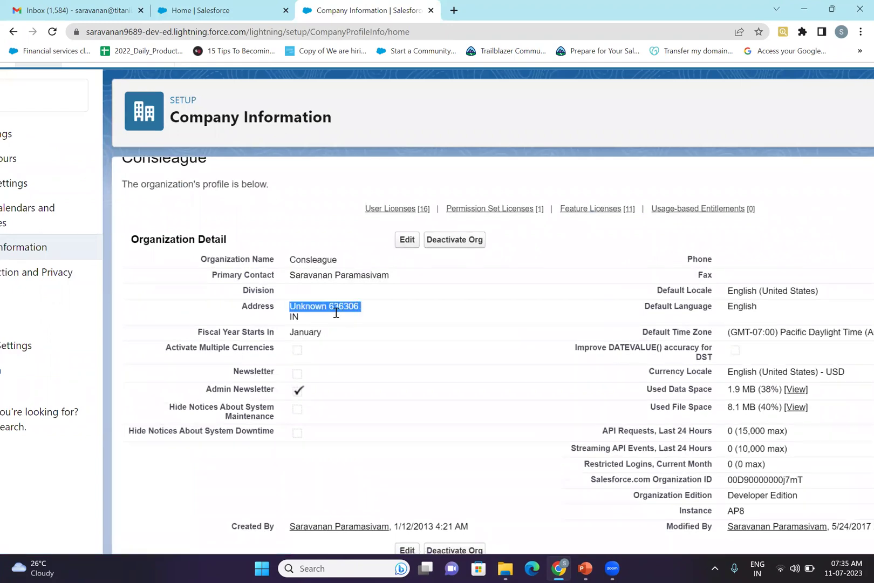
left_click(336, 313)
Step: Examine the organization's default locale, default language, default time zone, and currency locale
scroll(336, 312, "down", 1)
scroll(562, 330, "right", 2)
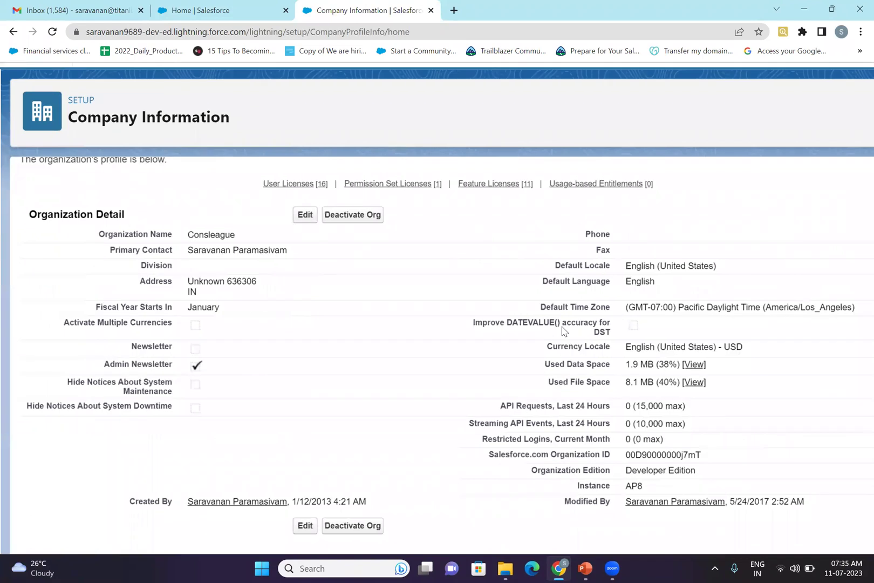
scroll(562, 330, "right", 1)
double_click(607, 266)
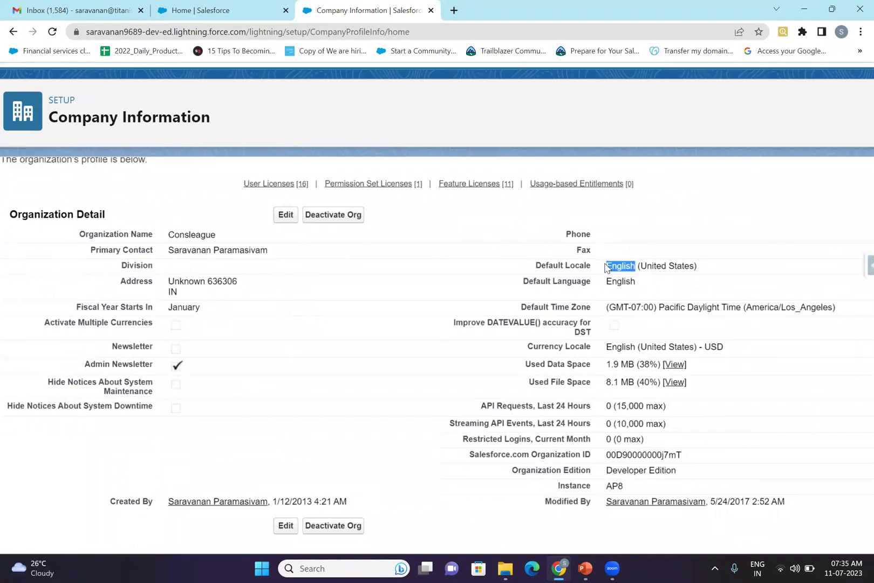
left_click_drag(606, 266, 760, 273)
double_click(643, 288)
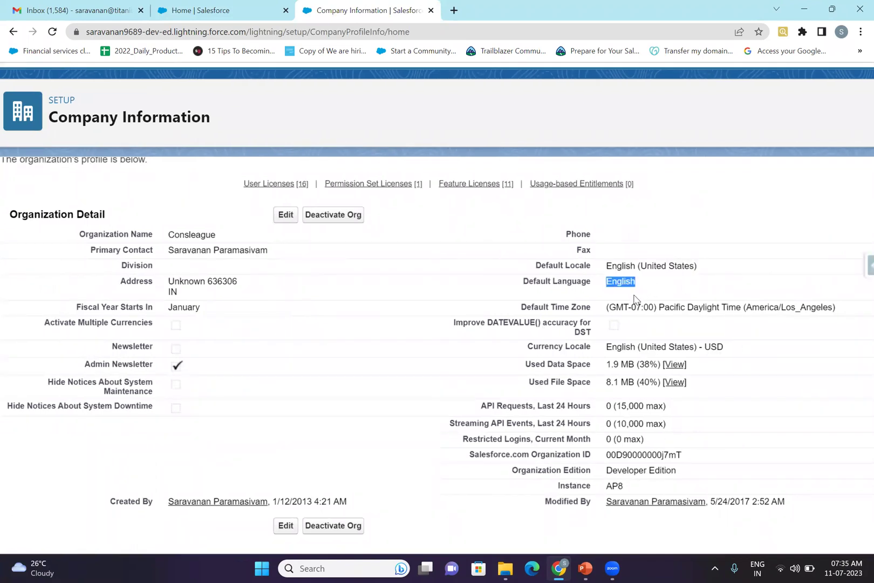
left_click_drag(626, 304, 850, 294)
left_click(837, 311)
scroll(837, 311, "down", 2)
double_click(533, 244)
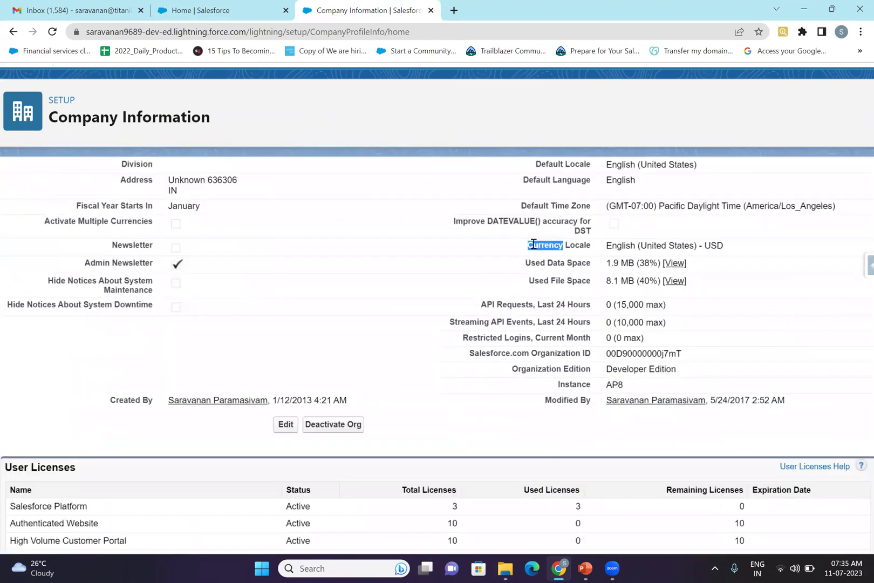
left_click_drag(533, 244, 753, 238)
left_click(761, 238)
Step: Examine the Organization Edition and Instance fields in the organization details
double_click(526, 379)
left_click_drag(526, 379, 623, 367)
double_click(616, 380)
left_click(623, 367)
left_click(664, 365)
double_click(616, 384)
left_click(571, 384)
left_click_drag(570, 384, 635, 385)
left_click(635, 385)
double_click(615, 389)
left_click(653, 388)
left_click_drag(605, 386, 624, 387)
left_click(627, 389)
double_click(619, 387)
left_click(619, 387)
Step: Examine the User Licenses list, including its license names and its total and used license columns
scroll(629, 395, "down", 3)
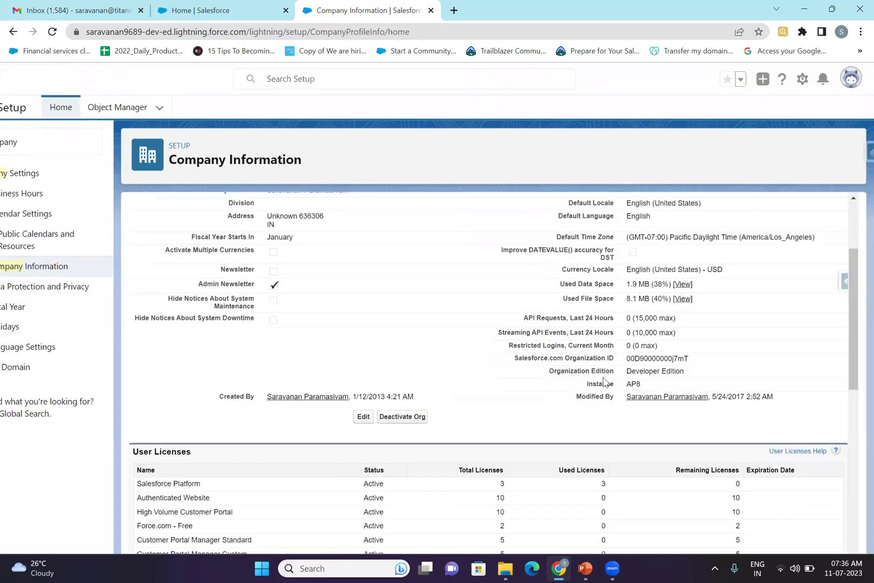
scroll(605, 381, "up", 3)
scroll(604, 381, "down", 3)
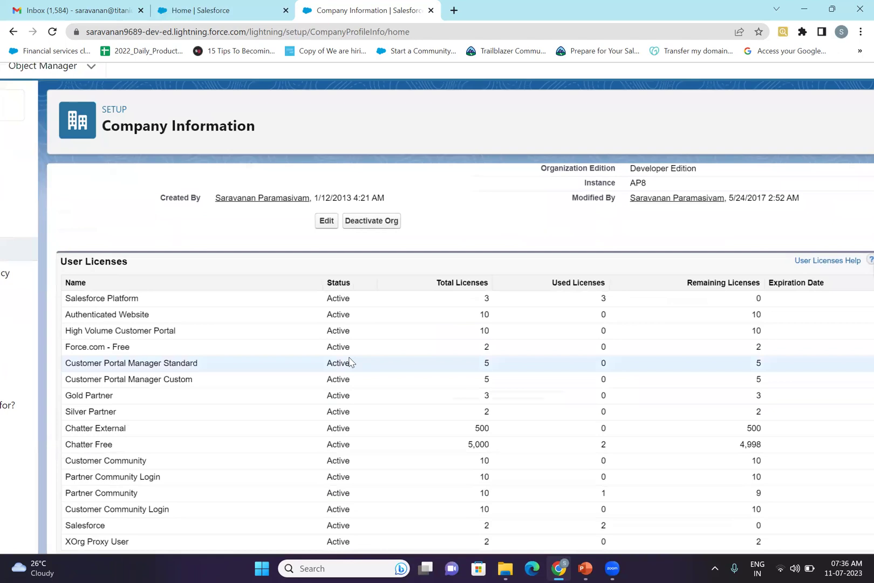
scroll(351, 363, "down", 4)
scroll(350, 362, "up", 4)
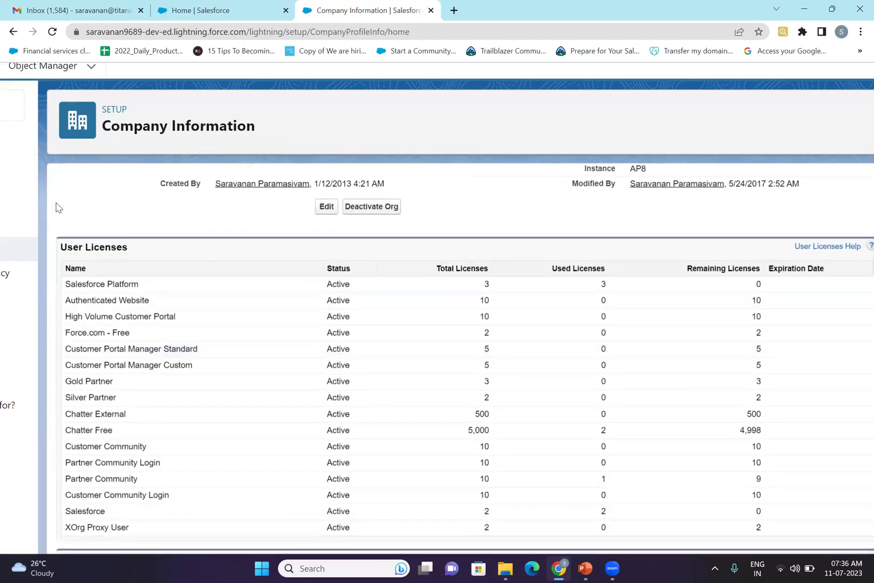
left_click_drag(65, 246, 94, 242)
left_click(94, 243)
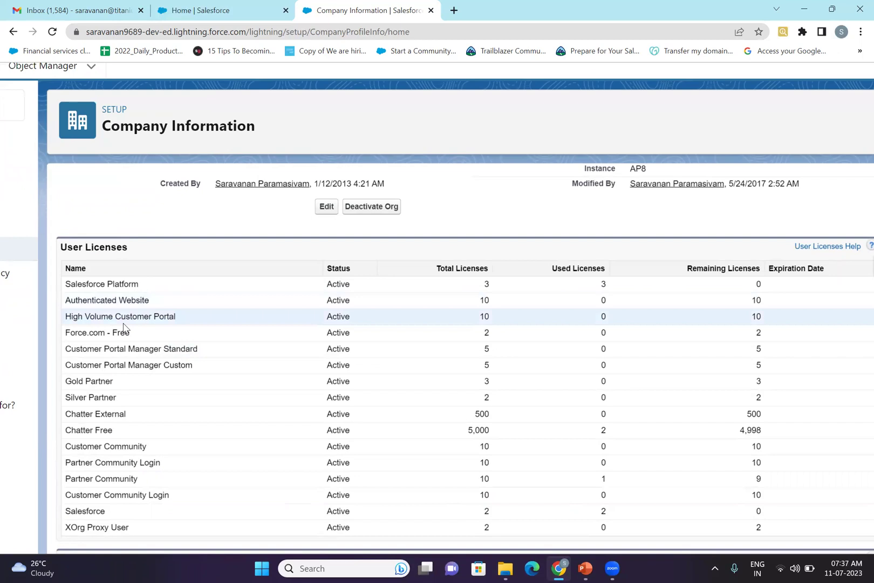
scroll(123, 327, "down", 1)
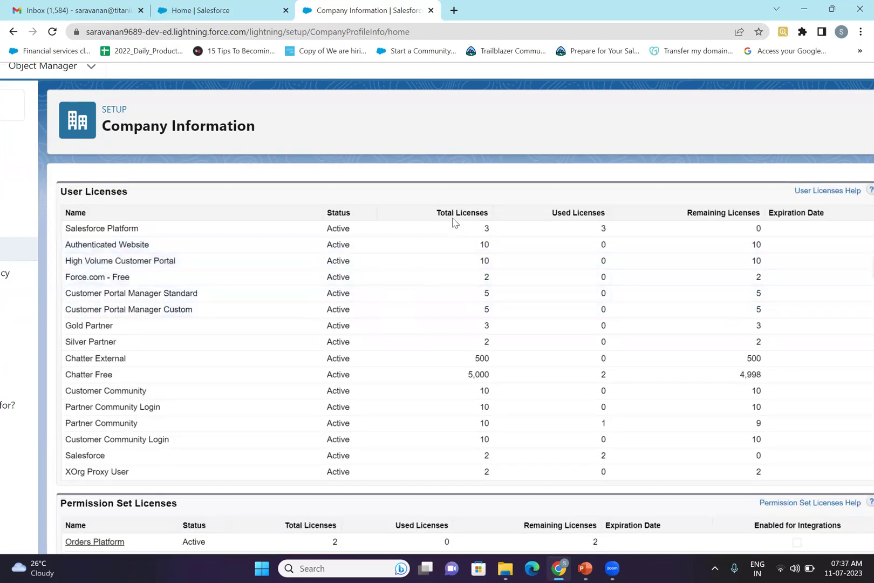
left_click_drag(436, 213, 488, 213)
double_click(570, 212)
double_click(585, 212)
left_click(588, 212)
scroll(552, 365, "down", 1)
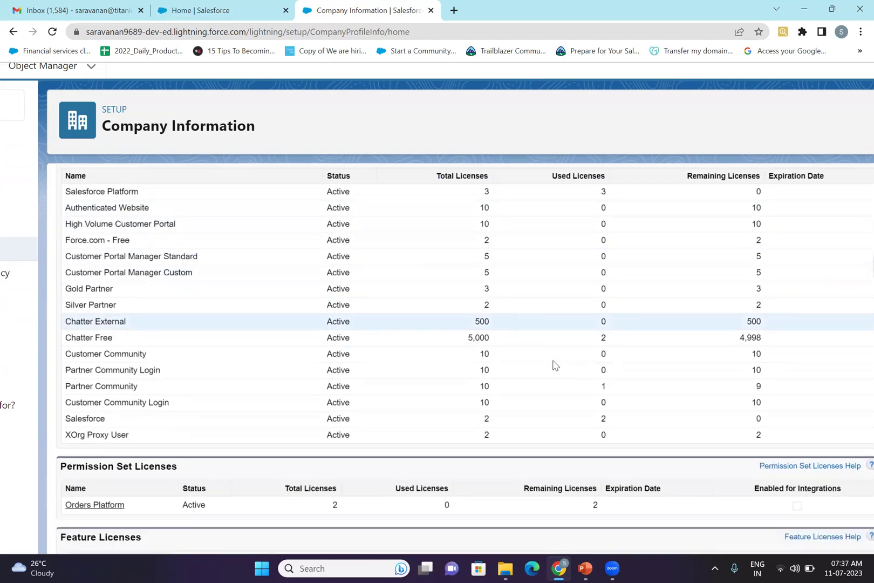
scroll(207, 276, "up", 2)
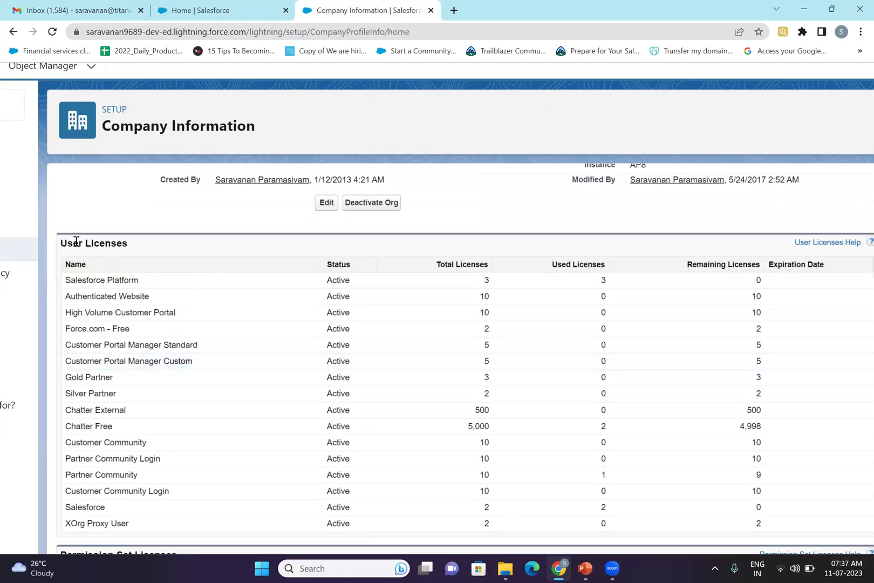
triple_click(76, 242)
left_click(100, 242)
Step: Examine the Permission Set Licenses and Feature Licenses lists down to Usage-based Entitlements
scroll(129, 360, "down", 5)
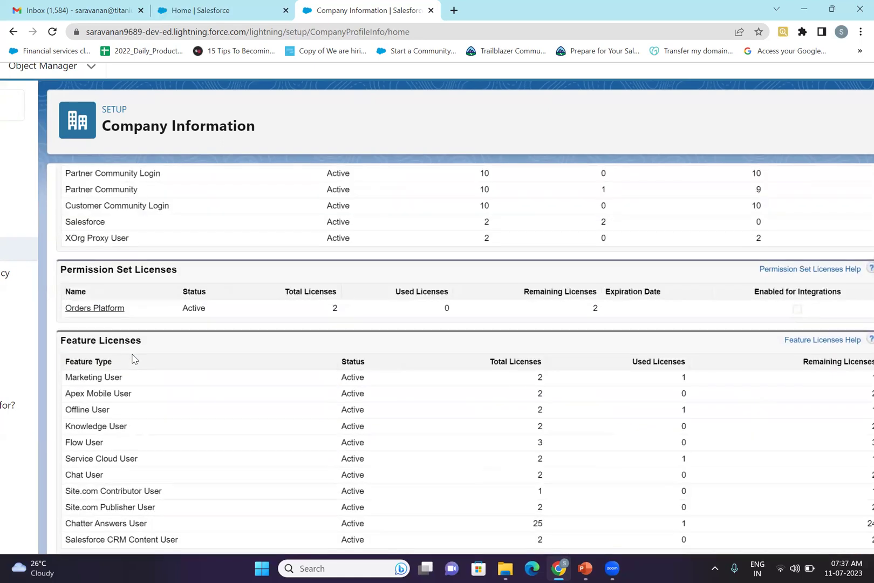
double_click(63, 264)
left_click_drag(63, 264, 173, 268)
left_click(173, 268)
scroll(173, 268, "down", 1)
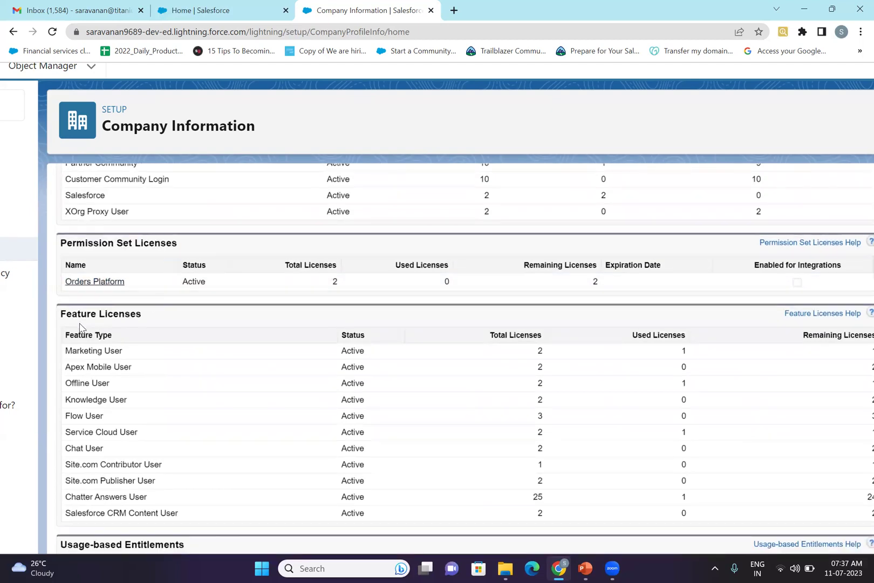
triple_click(137, 303)
left_click(136, 303)
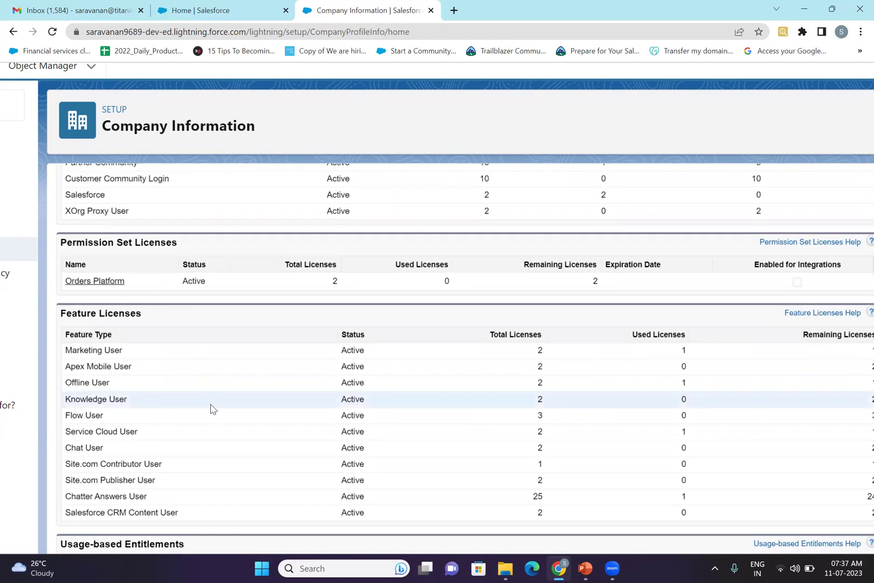
scroll(213, 409, "down", 1)
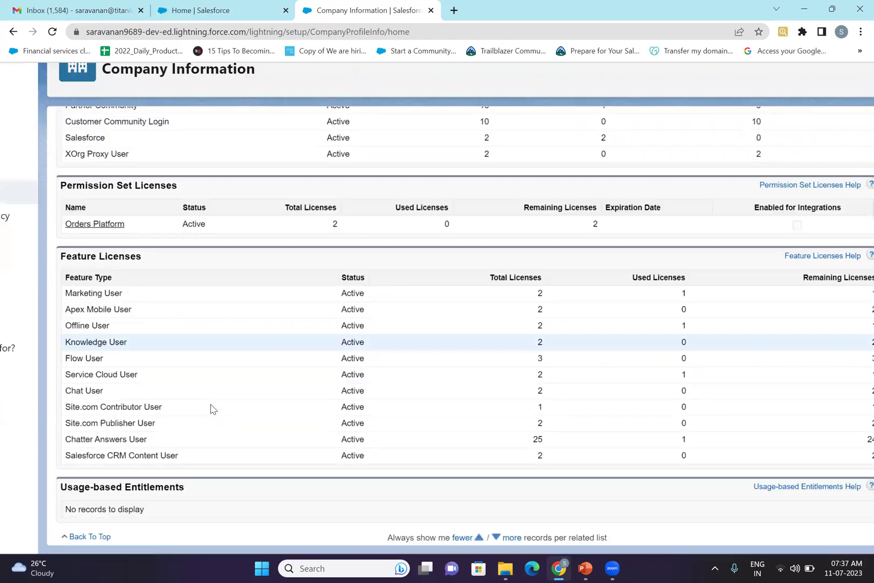
Step: Search Setup for "system" and open the System Overview page under Environments
scroll(176, 458, "up", 10)
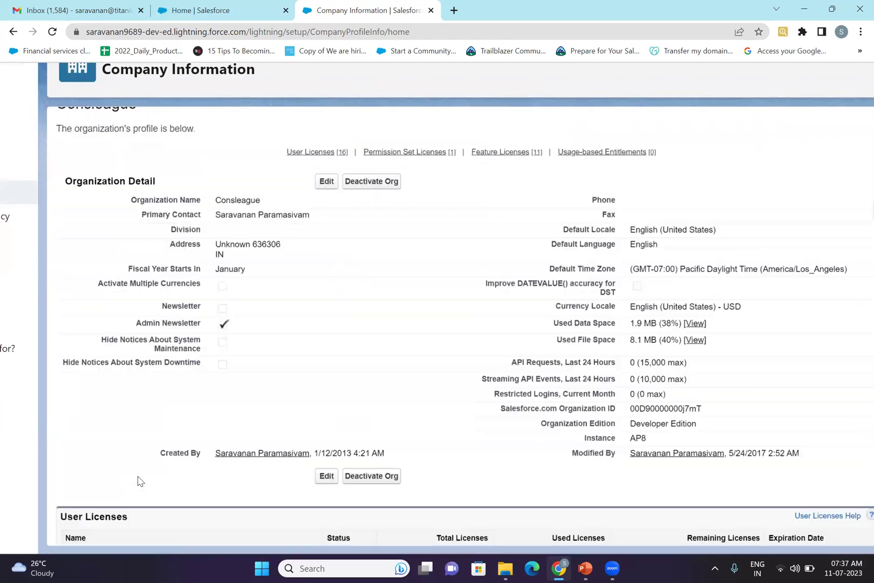
key("ctrl+minus")
key("ctrl+minus")
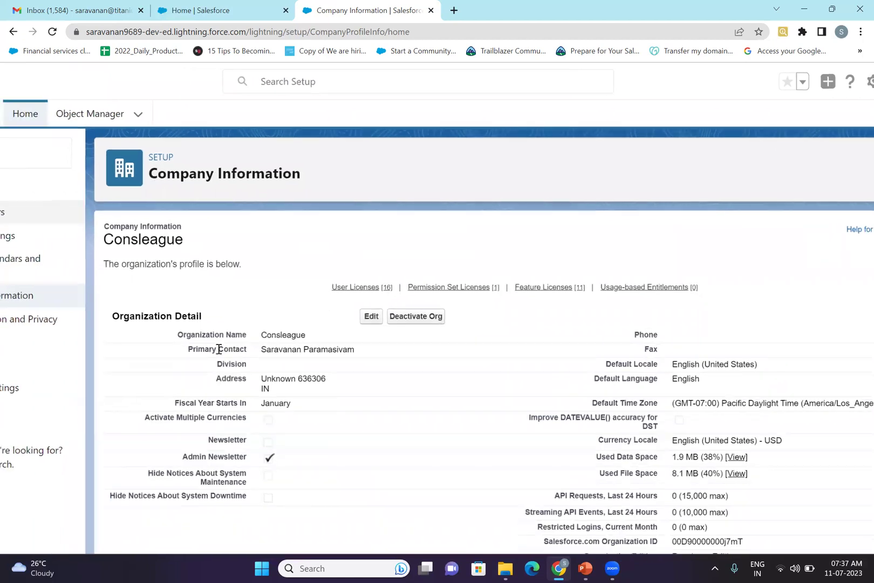
right_click(218, 349)
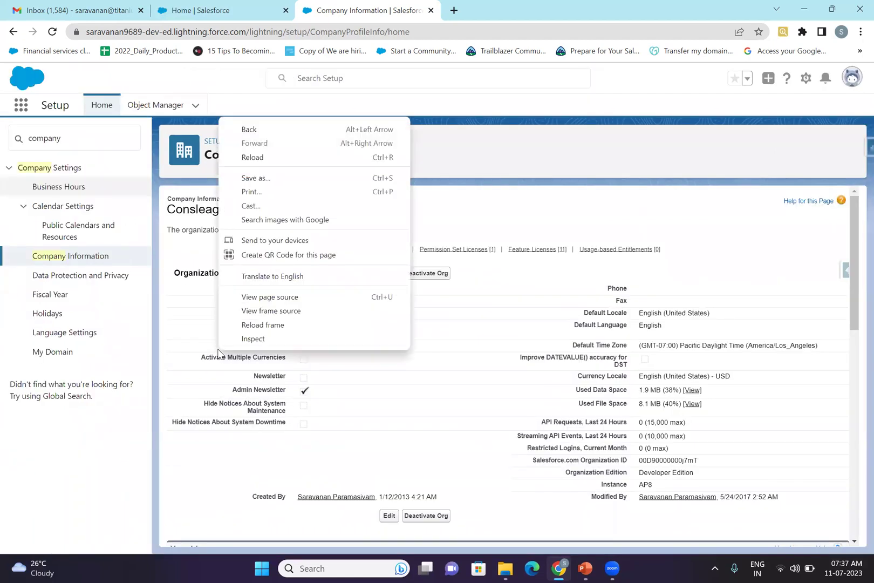
left_click(182, 295)
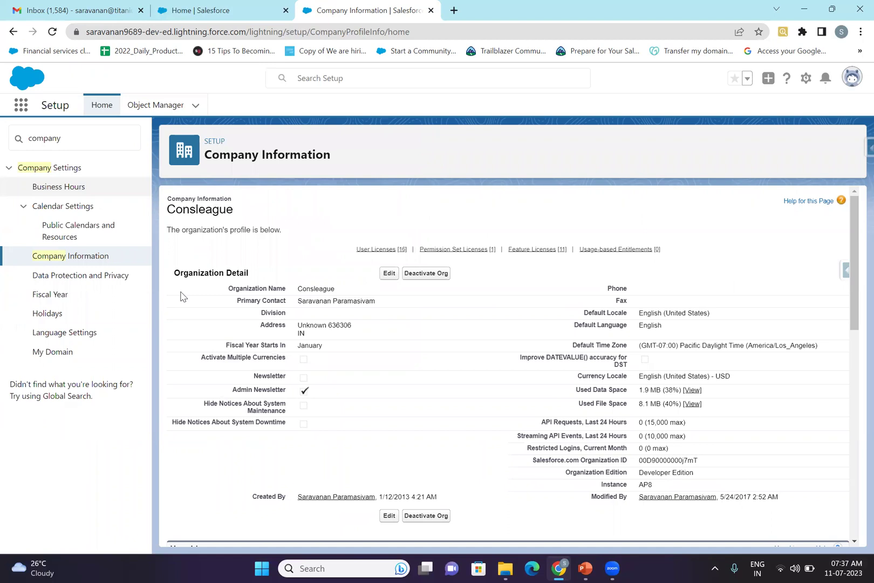
left_click(75, 137)
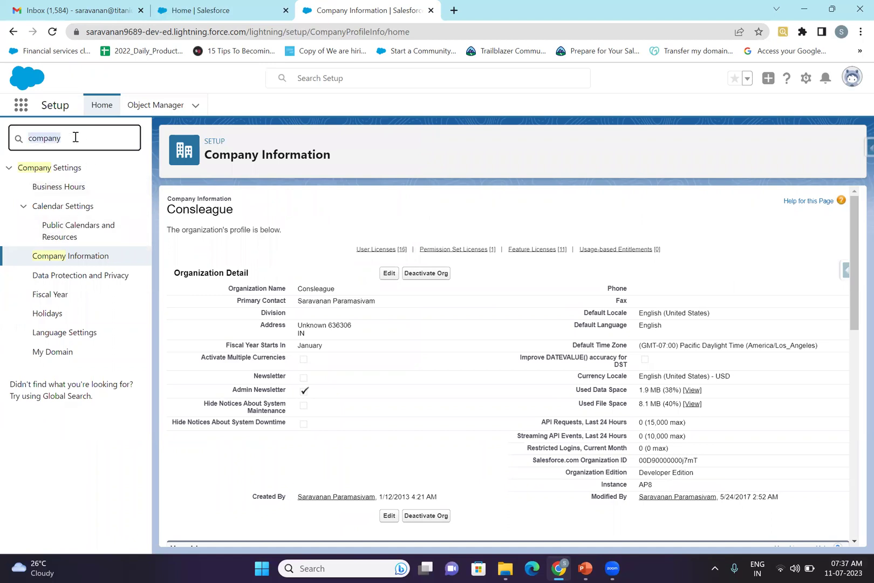
type("system")
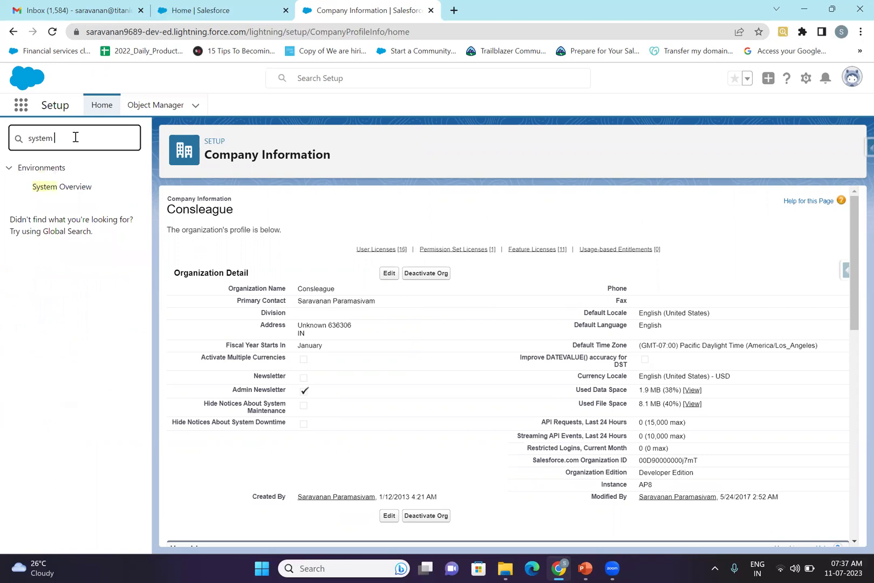
left_click(43, 187)
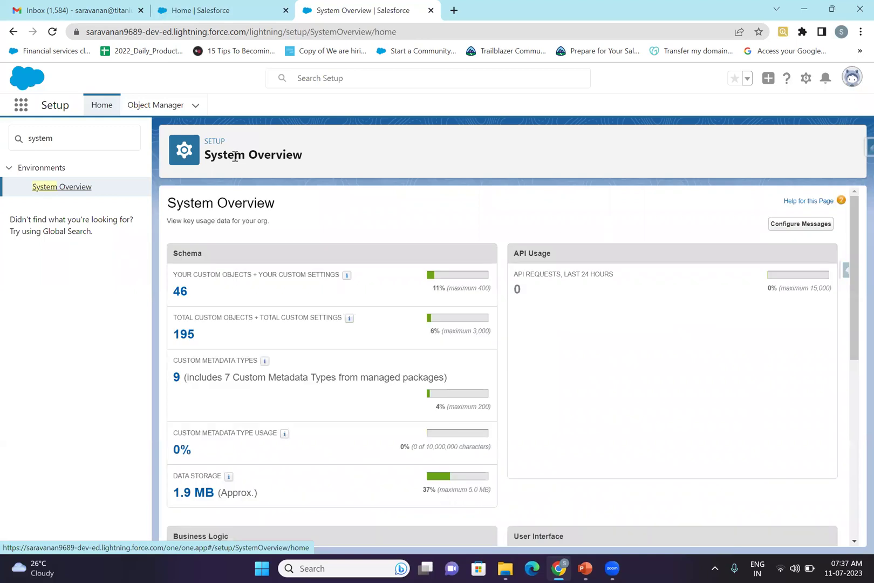
Step: Examine the Schema section's usage of your own and total custom objects and custom settings
scroll(228, 267, "down", 2)
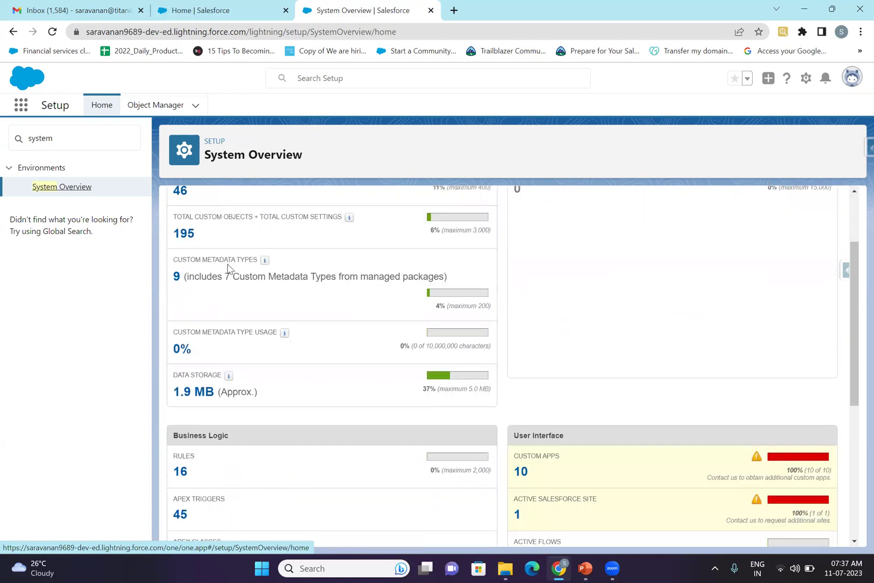
scroll(230, 268, "up", 1)
left_click_drag(173, 247, 199, 270)
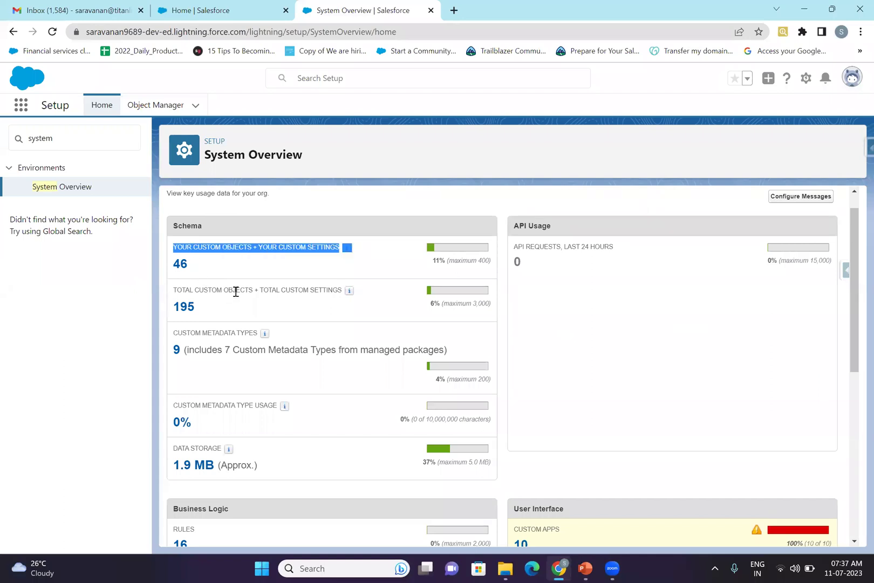
left_click(291, 290)
left_click_drag(178, 290, 321, 290)
left_click(320, 290)
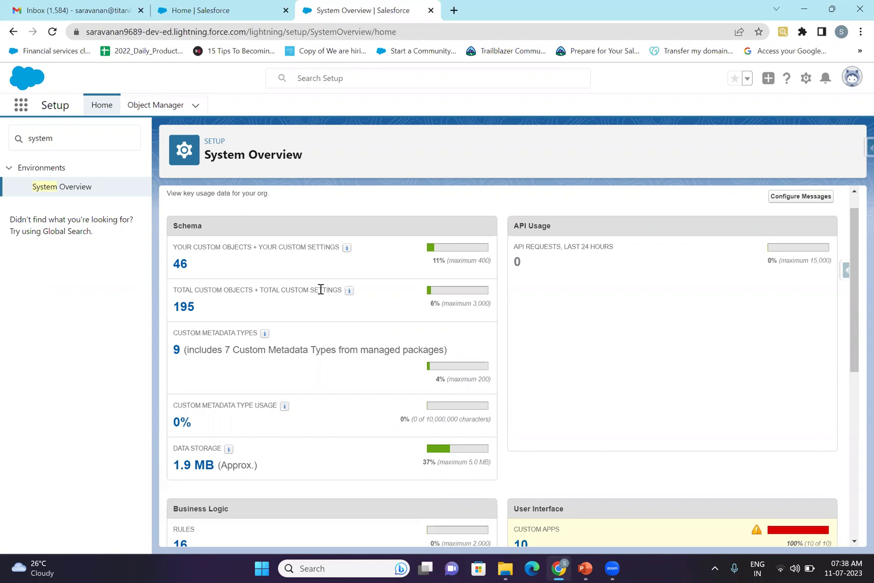
triple_click(305, 232)
left_click(276, 261, "shift")
left_click(277, 256)
double_click(262, 298)
triple_click(263, 299)
left_click(263, 300)
Step: Examine the Data Storage usage and its maximum in the Schema section
scroll(263, 300, "down", 2)
scroll(264, 300, "down", 1)
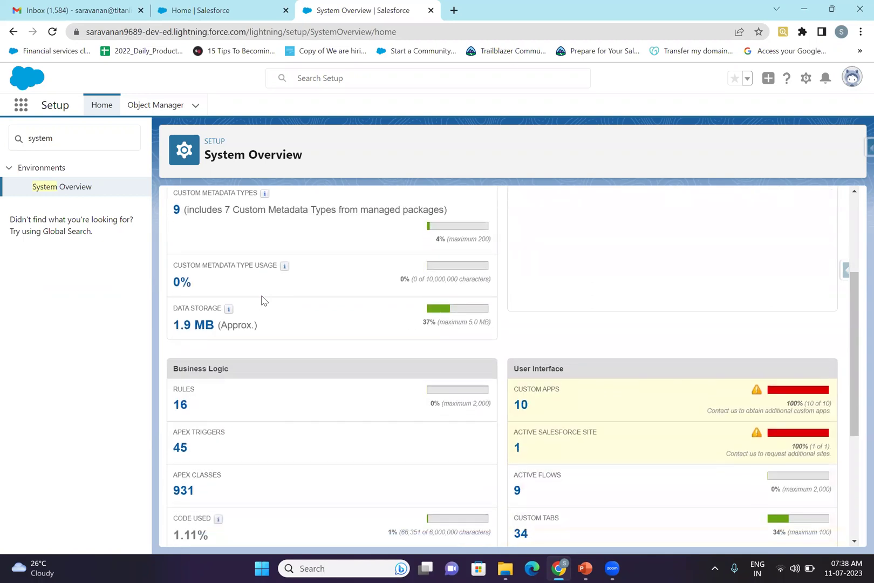
left_click(164, 299)
left_click(184, 304, "shift")
left_click(222, 304, "shift")
left_click(197, 303)
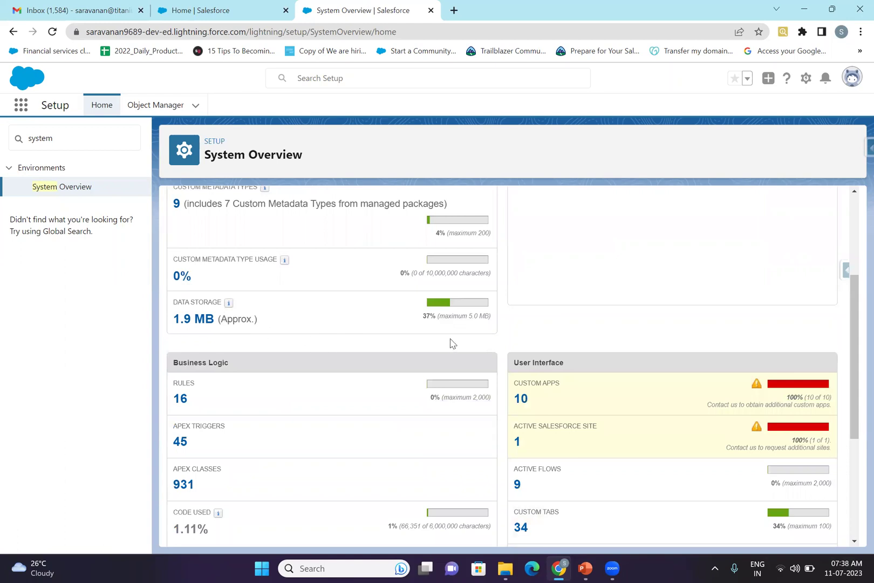
double_click(482, 314)
left_click_drag(481, 315, 446, 323)
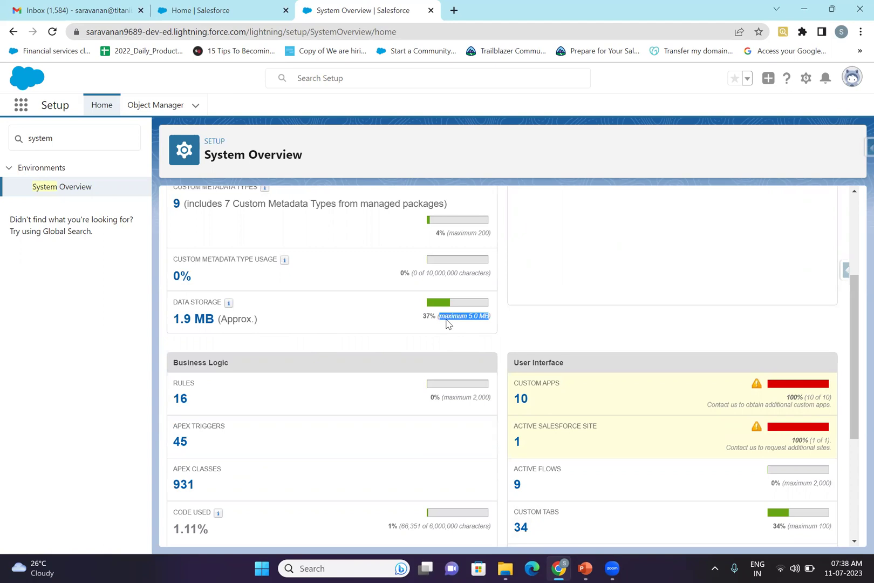
left_click(447, 313)
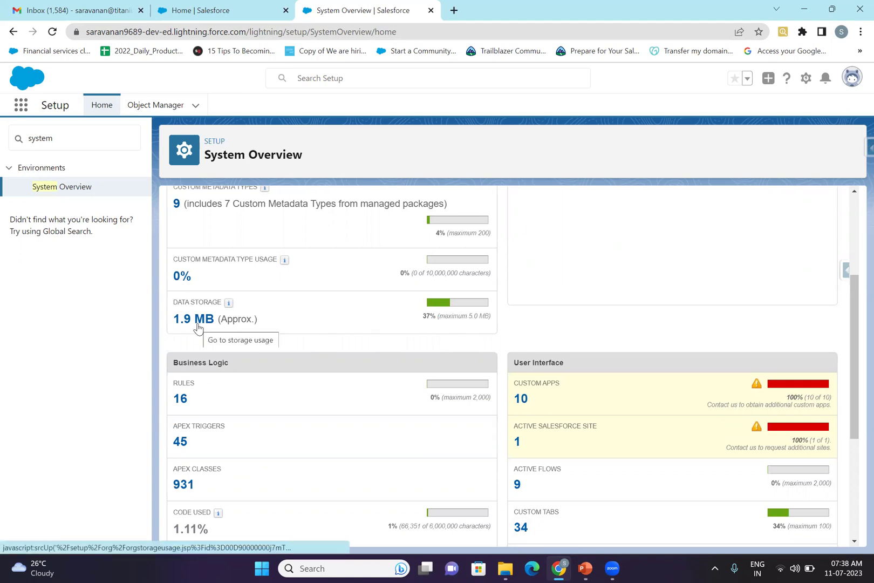
Step: Examine the Business Logic section's rules, Apex triggers and Apex classes, down to Most Used Licenses
scroll(304, 331, "down", 2)
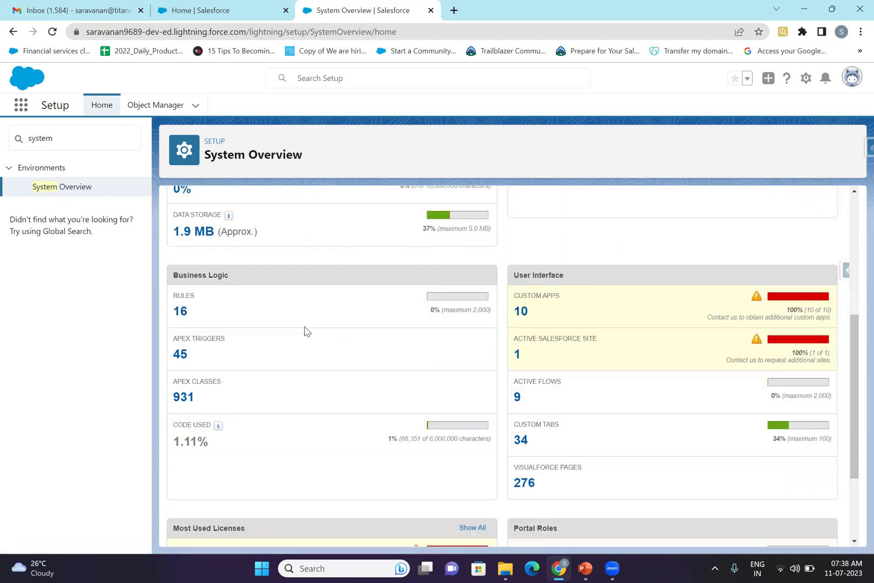
scroll(245, 297, "down", 1)
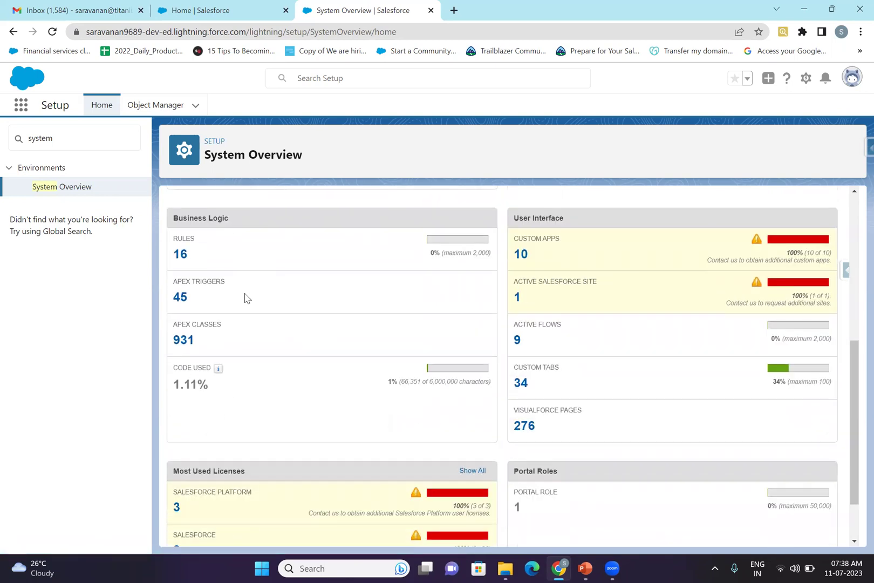
left_click_drag(185, 323, 218, 323)
left_click(216, 324)
scroll(326, 416, "down", 2)
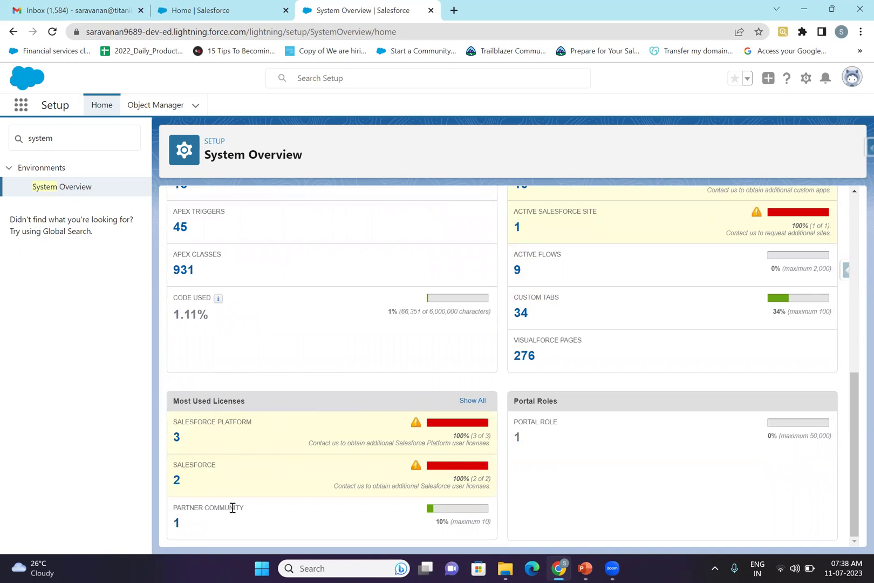
Step: Examine the API Usage section's requests for the last 24 hours
scroll(544, 399, "up", 10)
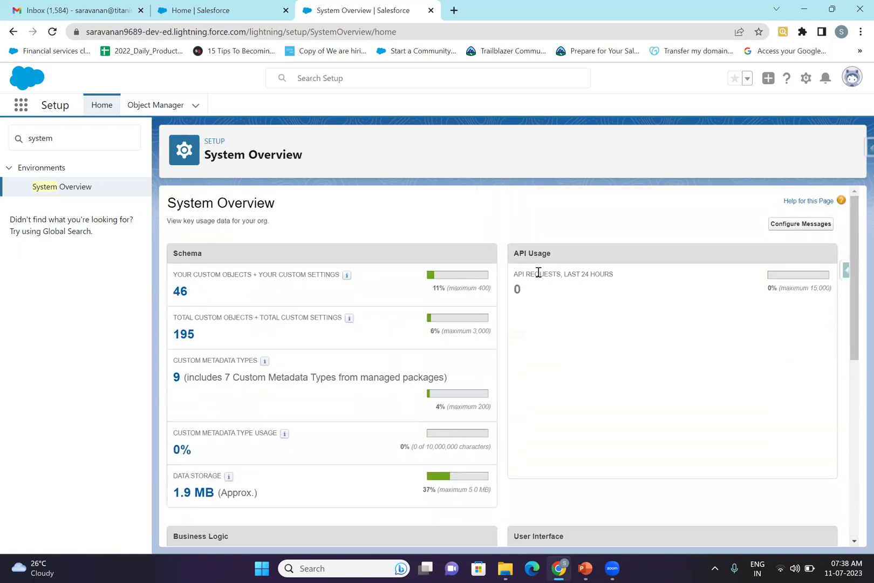
double_click(518, 253)
left_click(552, 255)
Step: Examine the Custom Apps and Active Salesforce Site usage in the User Interface section
scroll(552, 256, "down", 6)
scroll(552, 242, "up", 1)
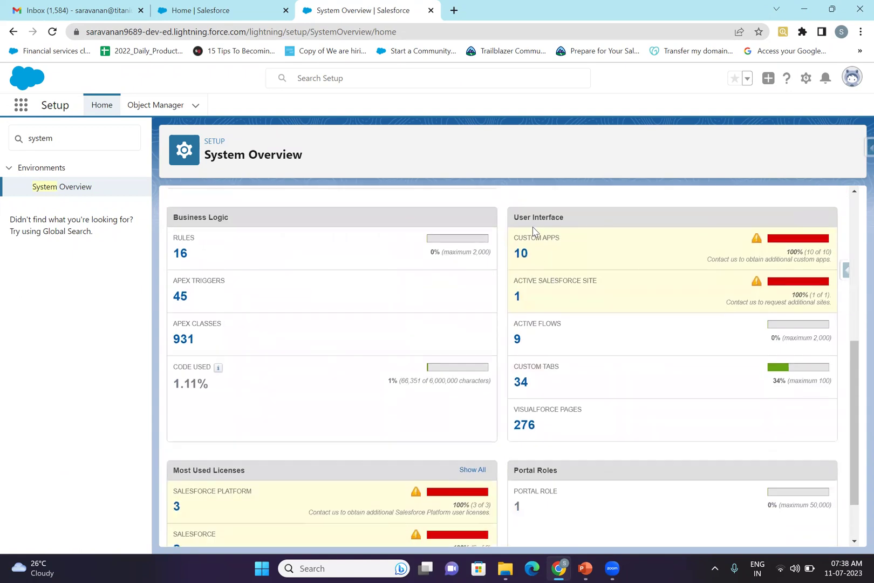
double_click(530, 228)
left_click(588, 216)
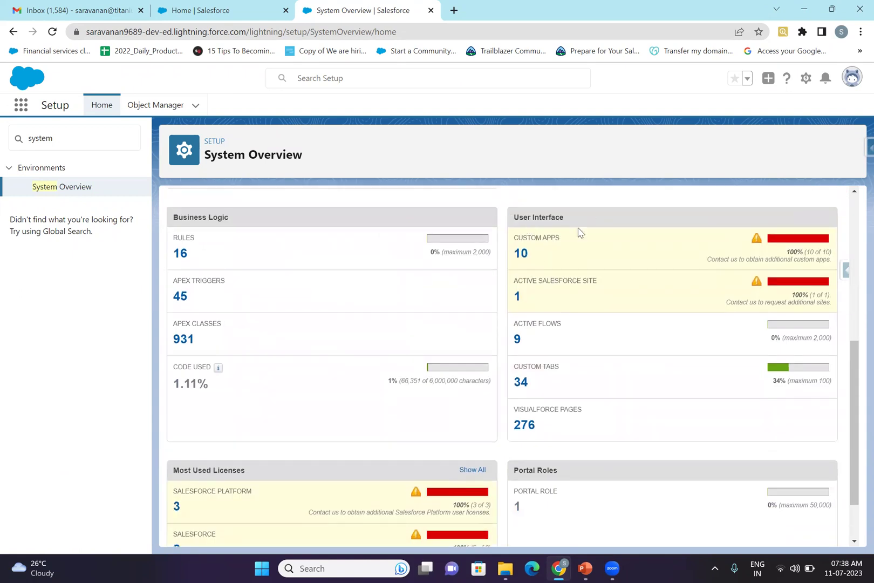
double_click(528, 285)
left_click_drag(527, 286, 591, 279)
left_click(588, 277)
Step: Examine the custom tabs and Visualforce pages entries and the Portal Roles section
scroll(591, 267, "down", 1)
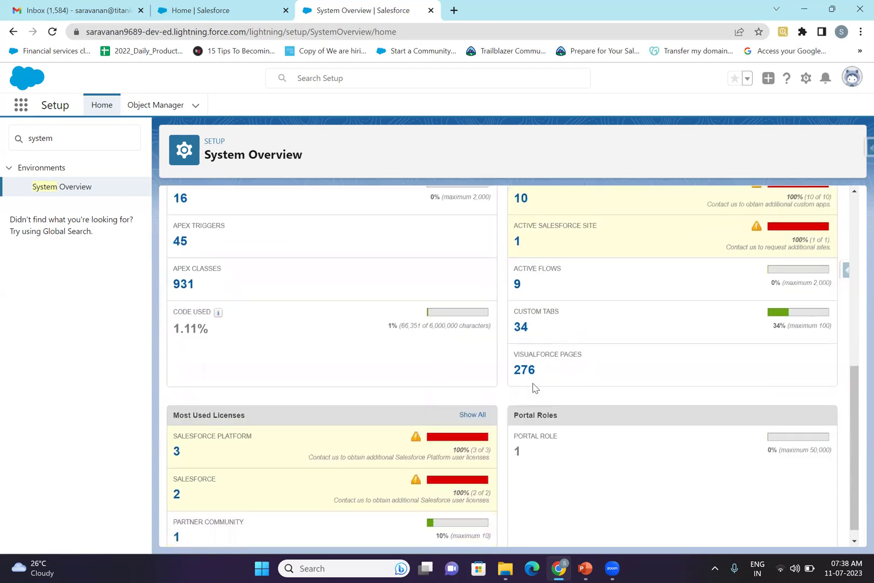
scroll(588, 357, "down", 1)
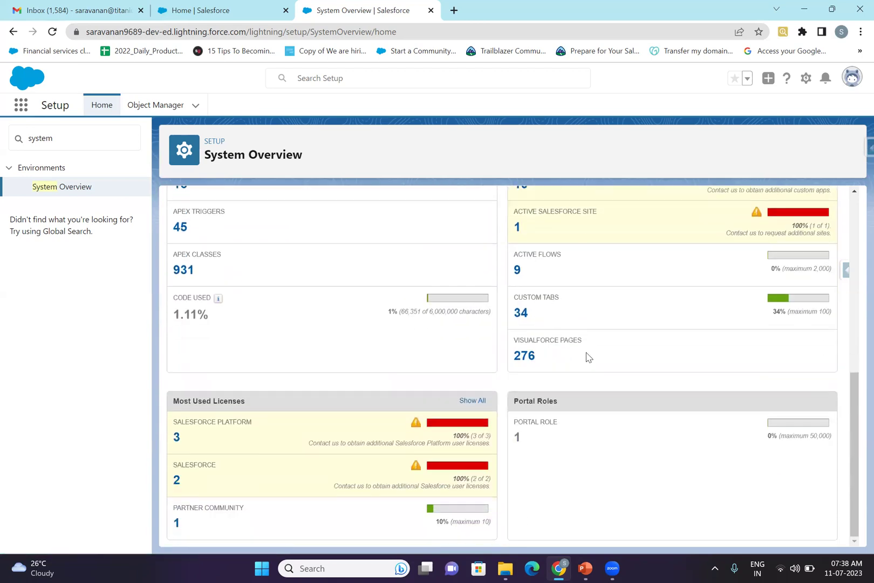
left_click_drag(514, 400, 531, 394)
left_click(566, 403)
Step: Review the whole System Overview page again, from Schema and API Usage down to licenses and portal roles
scroll(567, 404, "up", 15)
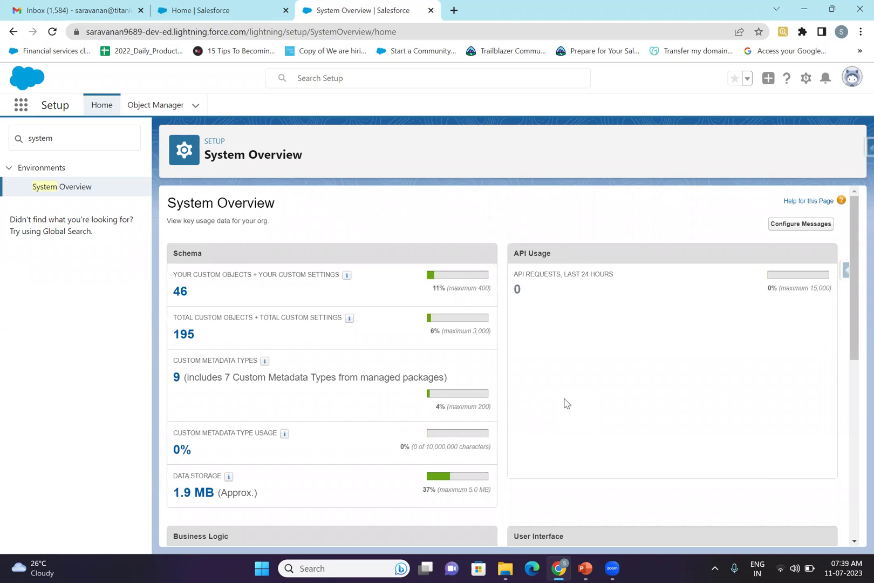
left_click_drag(227, 162, 285, 169)
left_click(284, 170)
scroll(307, 207, "down", 8)
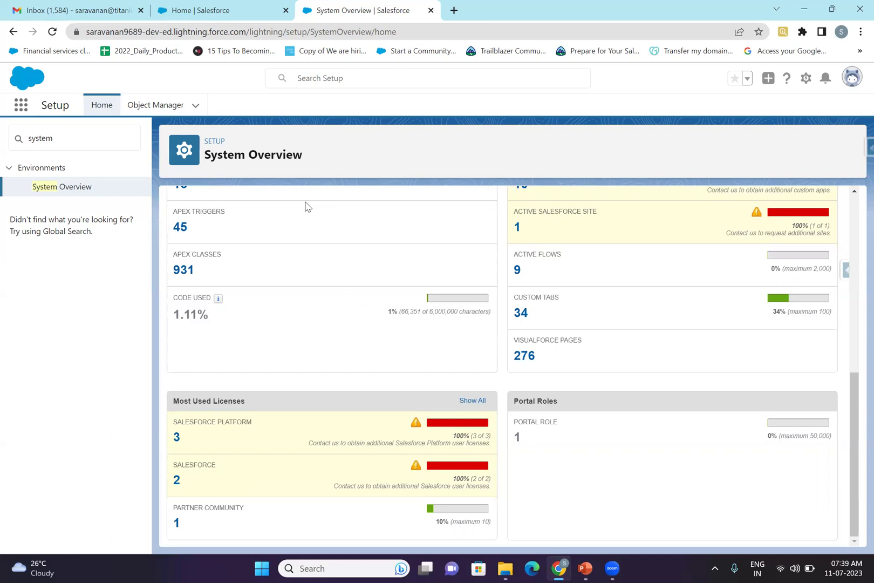
scroll(279, 322, "up", 8)
scroll(280, 323, "down", 6)
scroll(279, 323, "up", 3)
left_click_drag(220, 319, 256, 318)
left_click(257, 319)
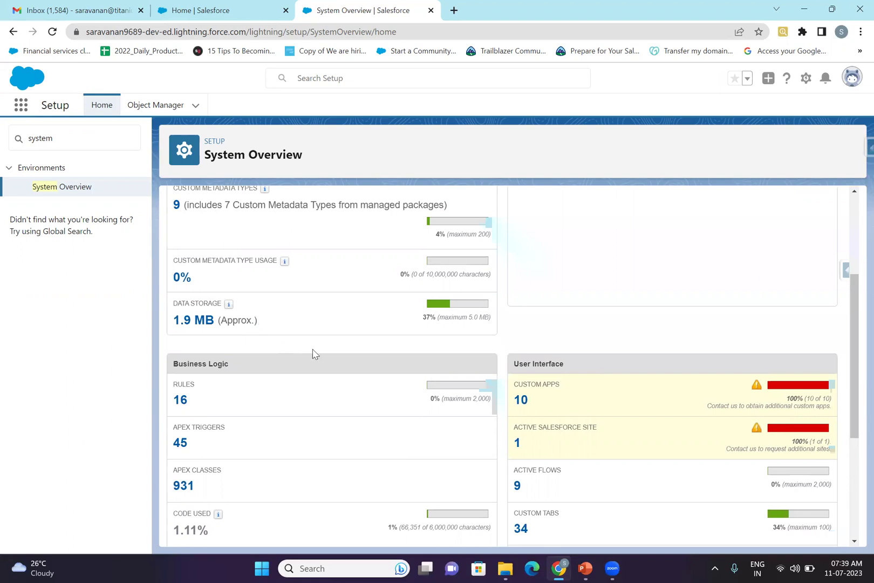
scroll(314, 353, "up", 3)
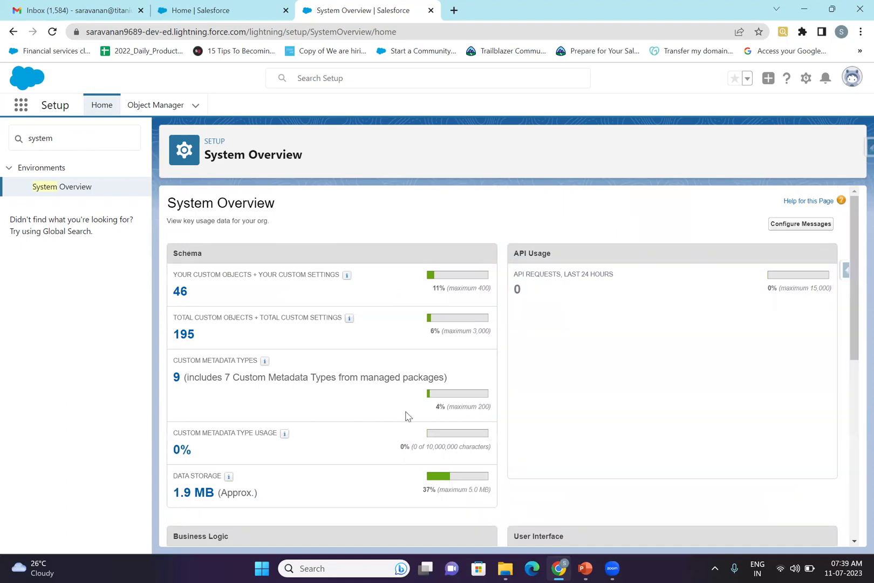
Step: Switch to the PowerPoint course deck and review slide 5, Benefits of System overview
left_click(595, 568)
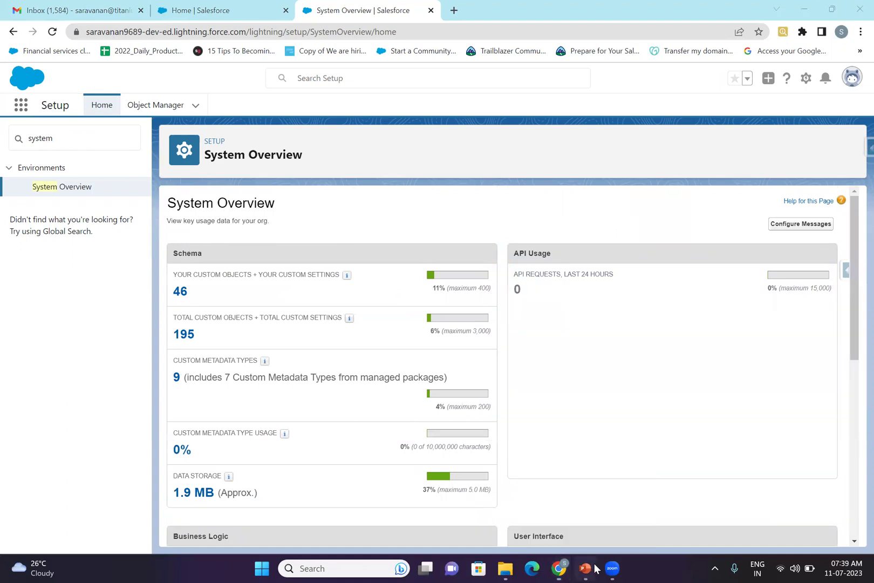
left_click(369, 351)
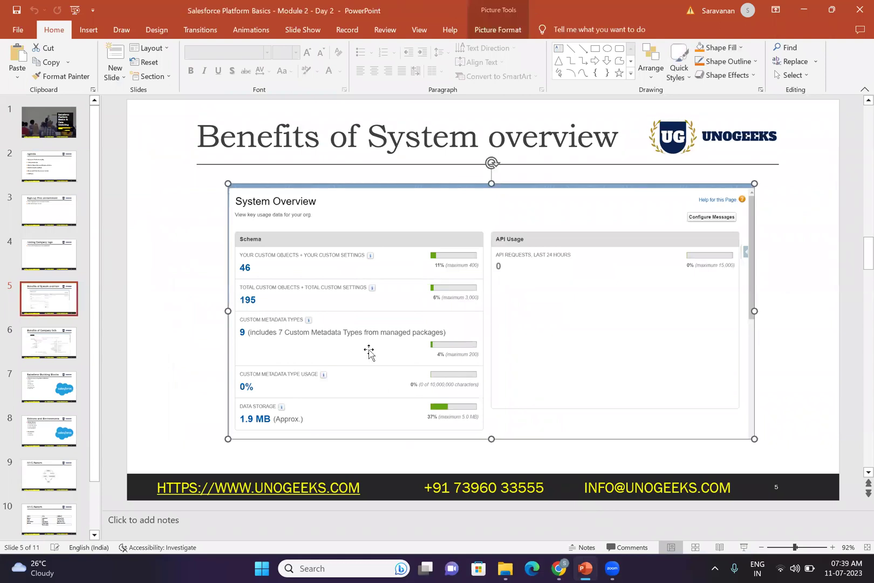
left_click(49, 323)
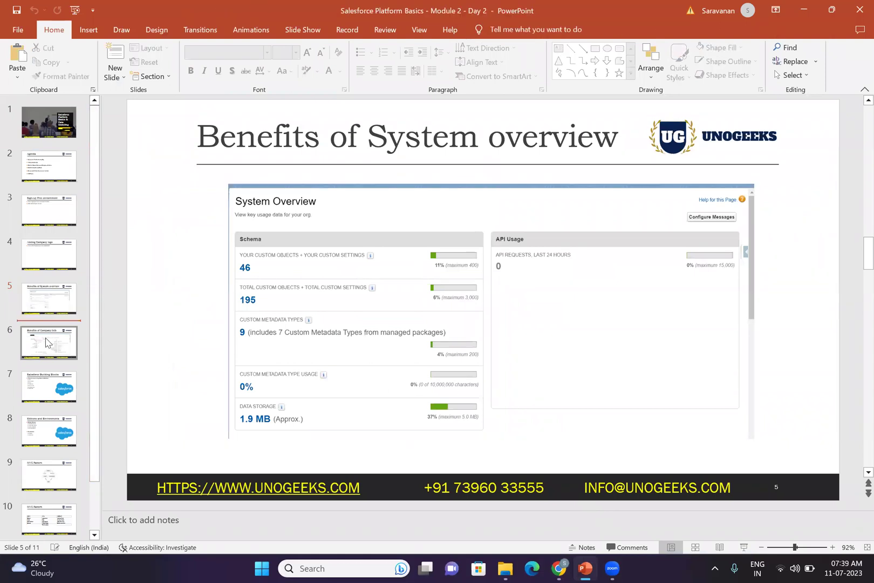
left_click(48, 340)
left_click(58, 303)
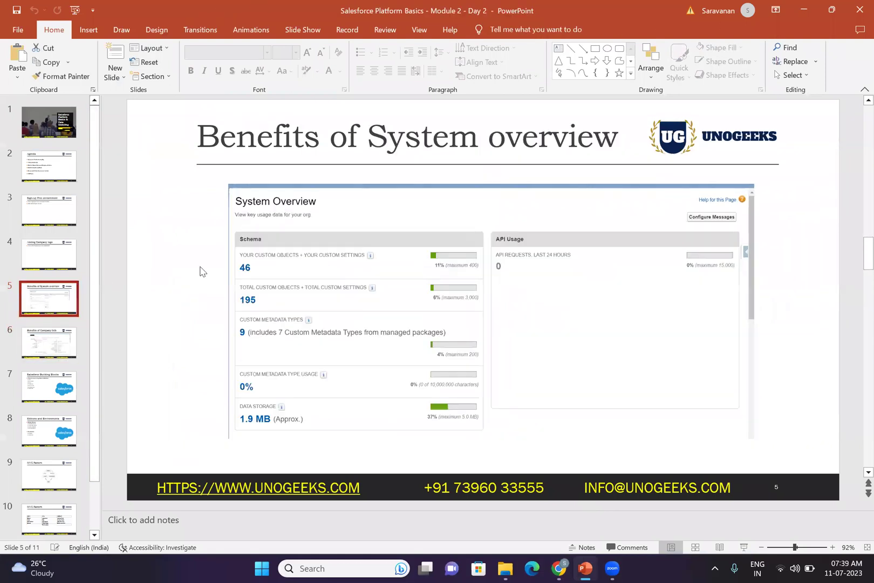
left_click(298, 280)
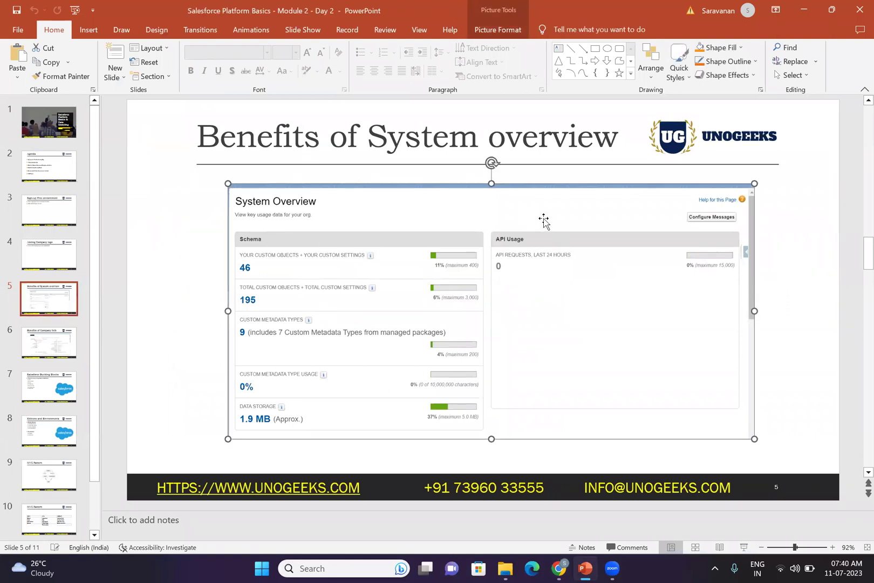
Step: Review slide 6, Benefits of Company Info, comparing it with the system overview slide
left_click(51, 350)
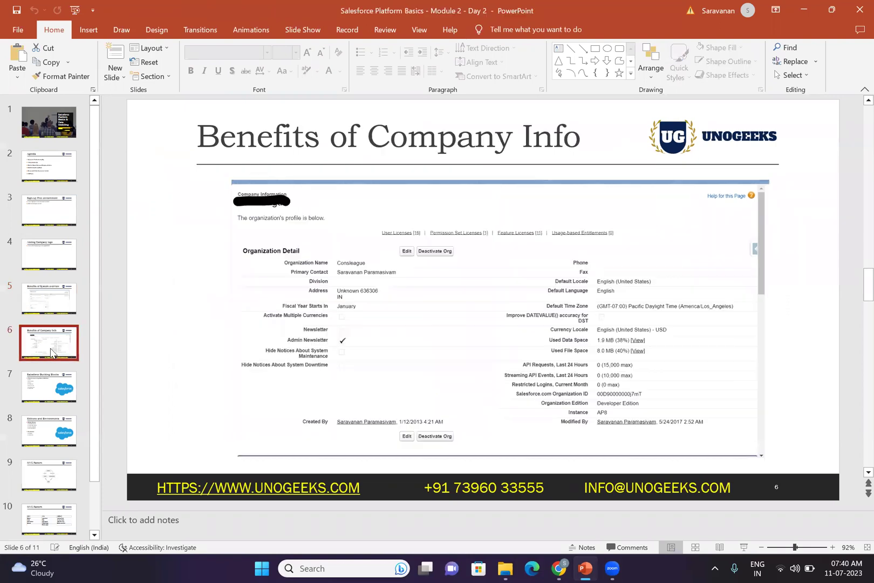
left_click(381, 261)
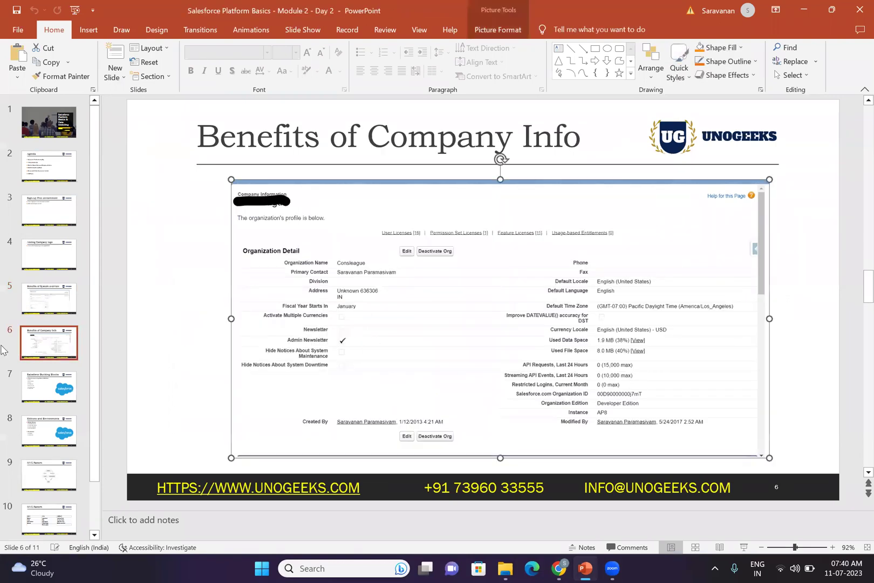
left_click(49, 295)
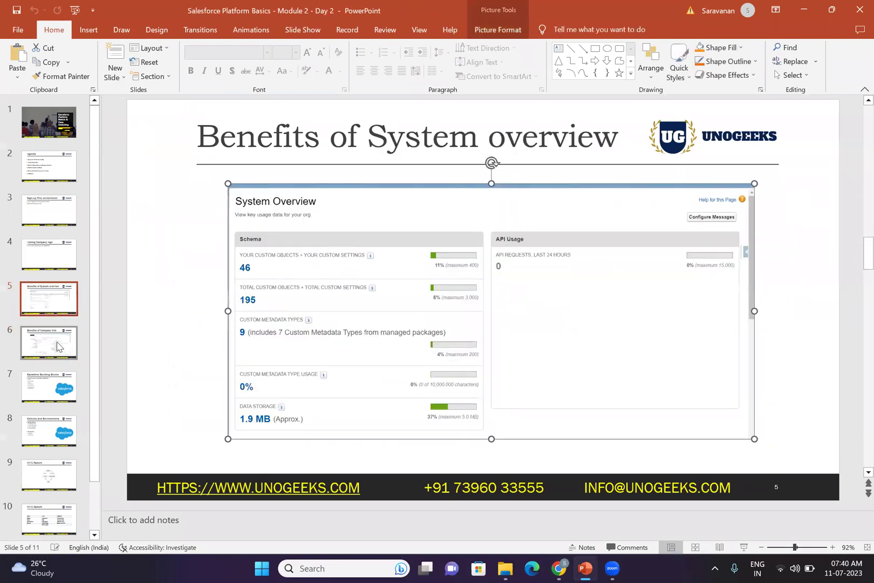
left_click(59, 347)
left_click(264, 311)
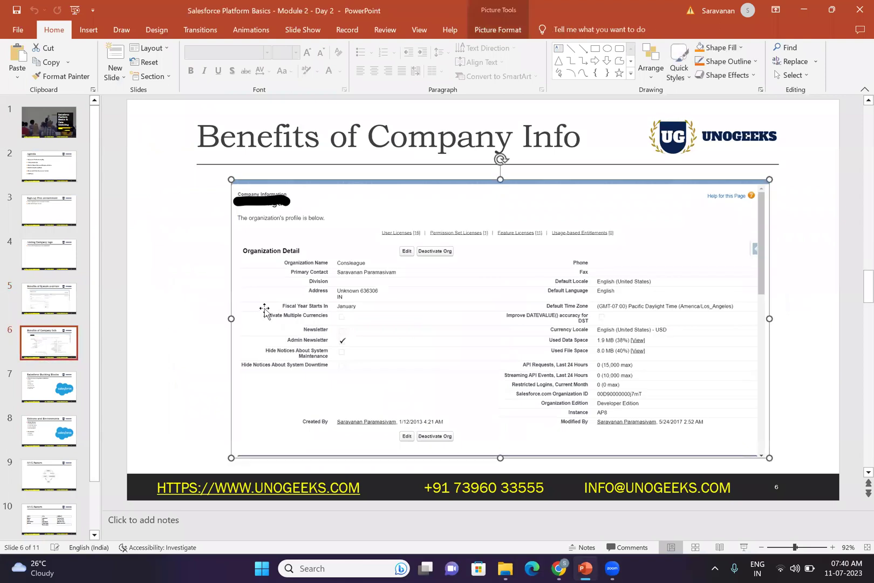
Step: Move on from the Benefits of Company Info slide to slide 7, Salesforce Building Blocks
scroll(264, 311, "down", 1)
scroll(157, 312, "up", 1)
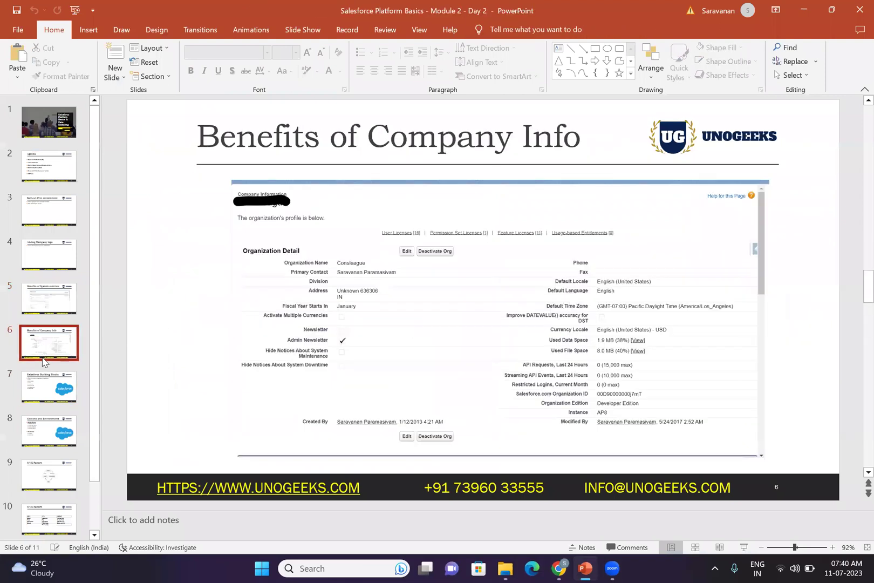
left_click(45, 381)
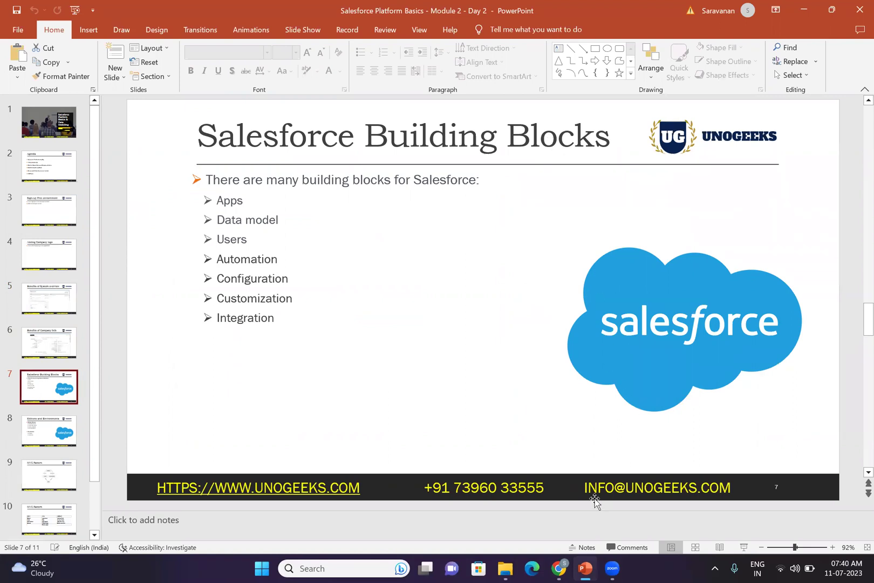
Step: Switch to the Salesforce home page in a restored-down Chrome window and open the Service app
mouse_move(552, 565)
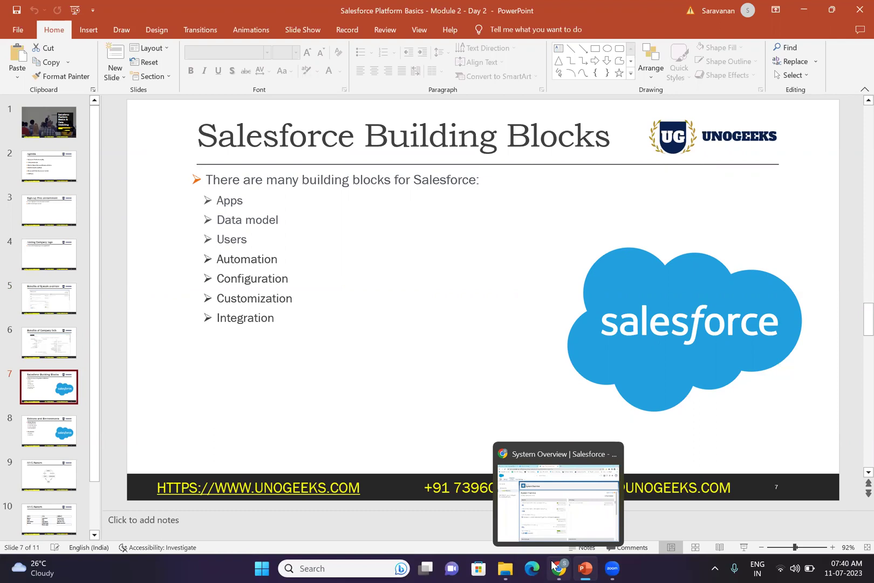
left_click(553, 566)
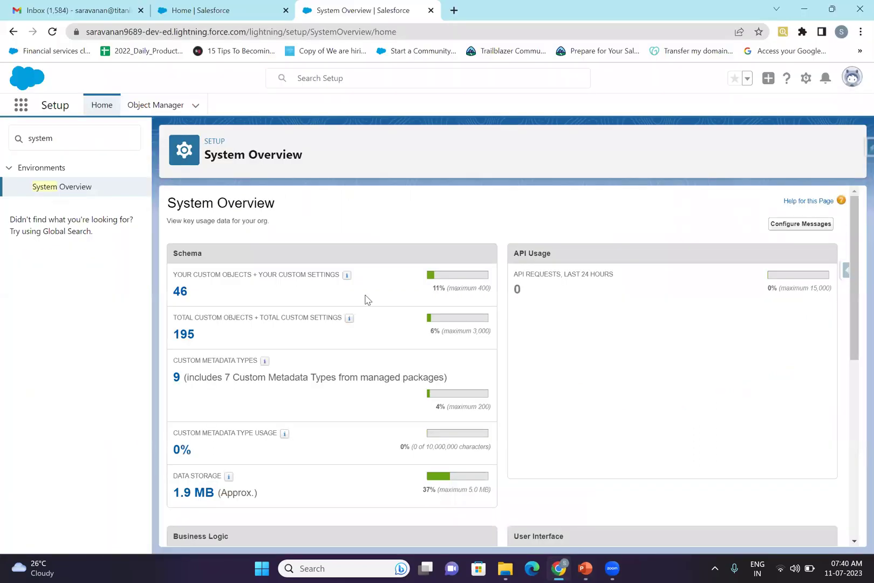
left_click(832, 9)
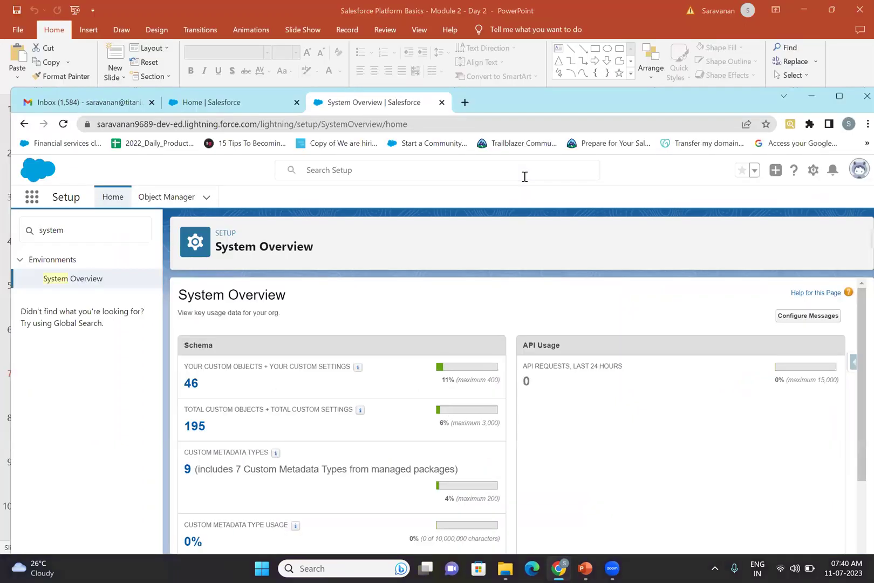
left_click(217, 103)
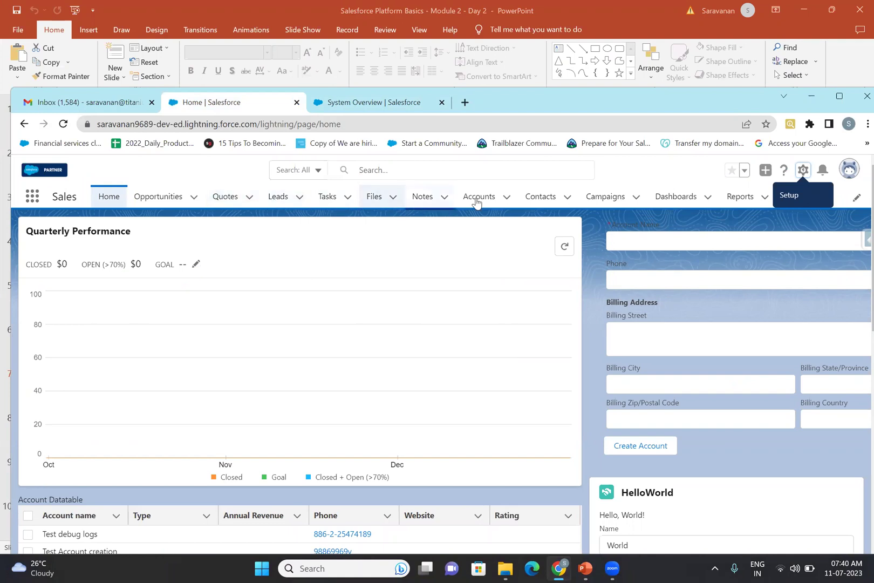
left_click(32, 197)
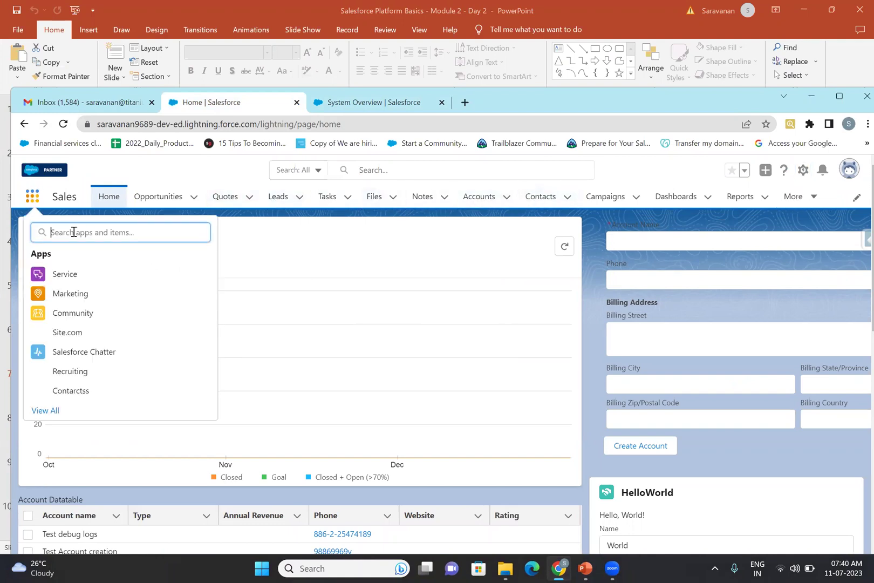
left_click(60, 273)
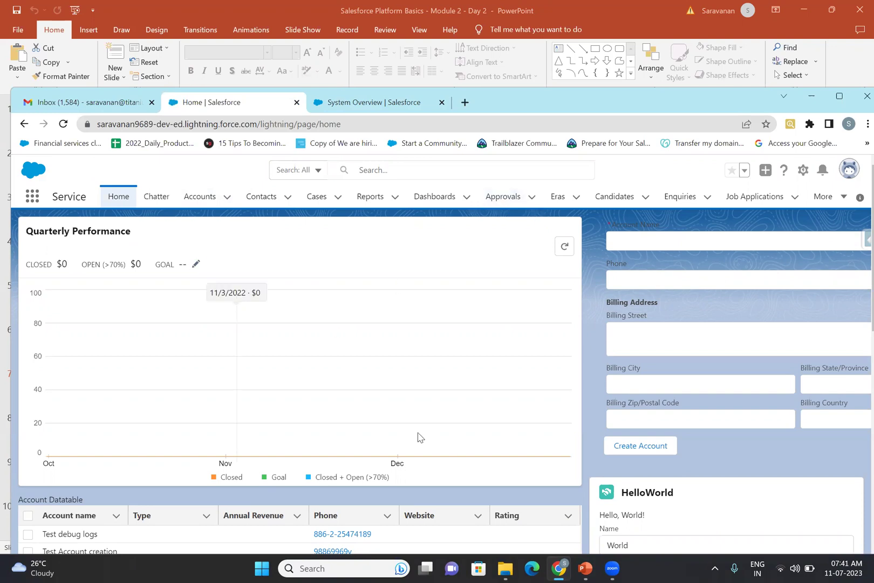
Step: Switch back to PowerPoint and review the Apps and Data model items on slide 7
left_click(585, 568)
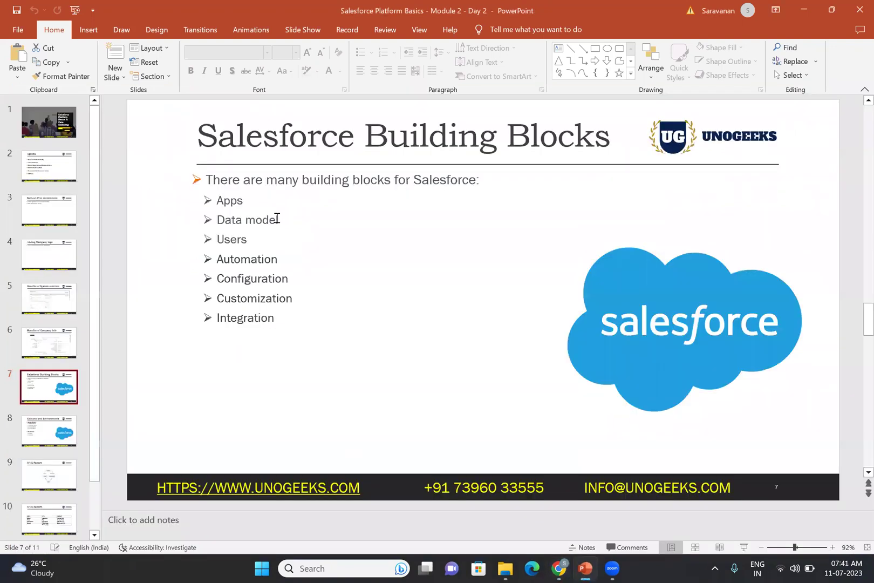
left_click(233, 201)
double_click(234, 200)
left_click(233, 200)
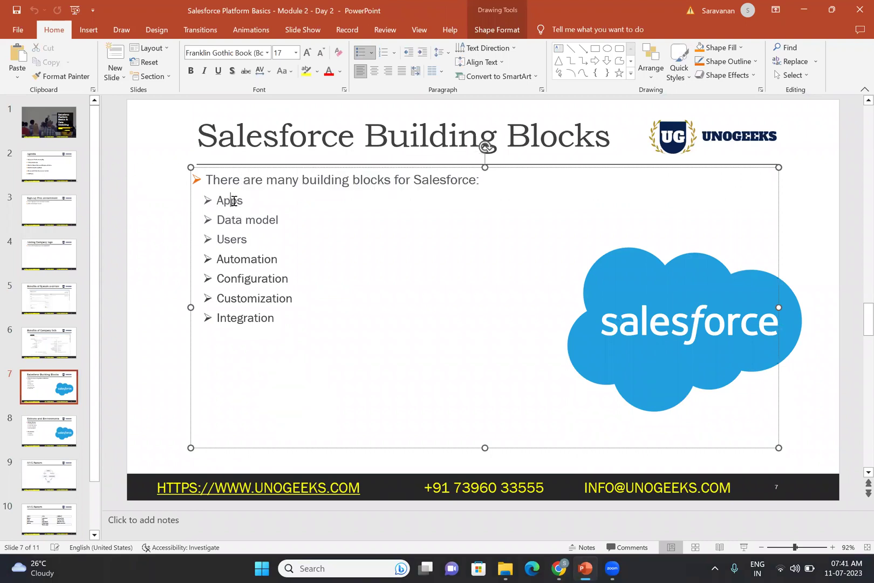
left_click(249, 202)
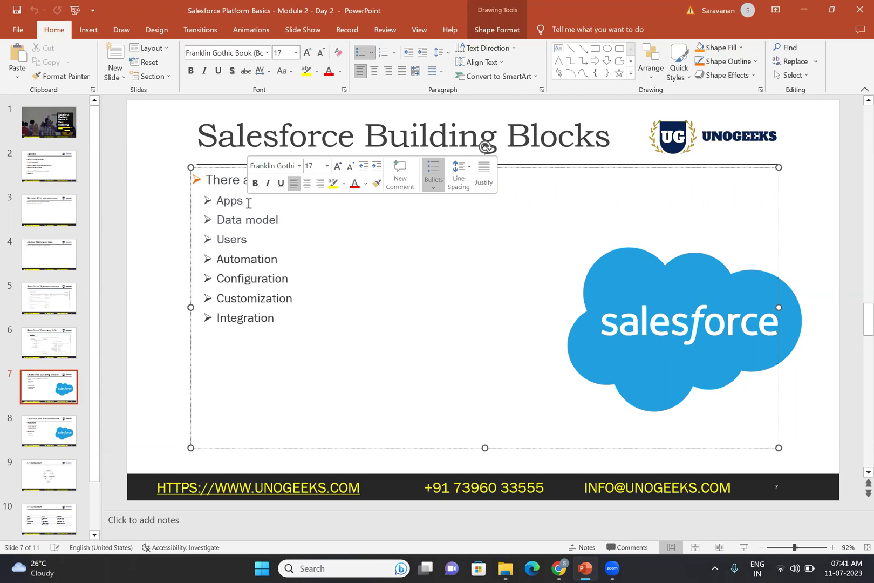
left_click(287, 227)
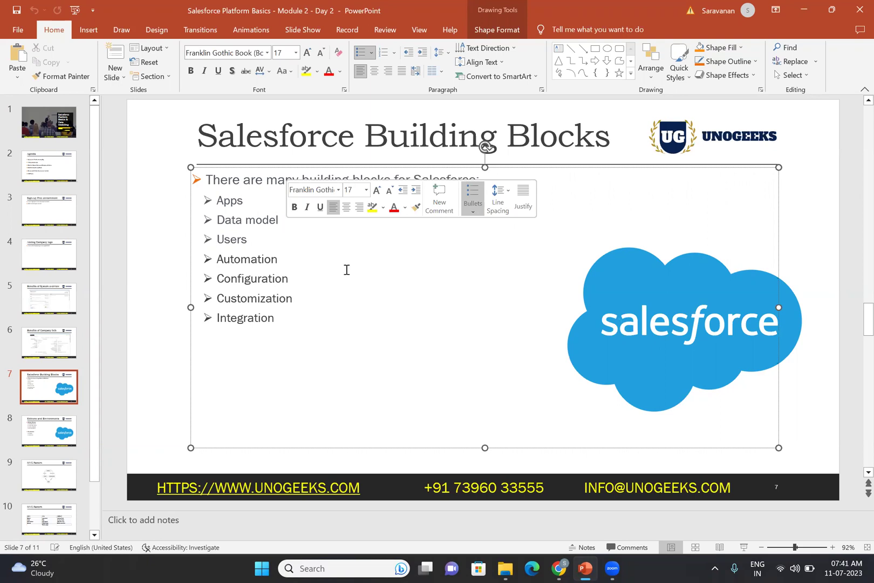
Step: Switch to the Salesforce Setup page in Chrome and open the Object Manager's list of objects
left_click(567, 567)
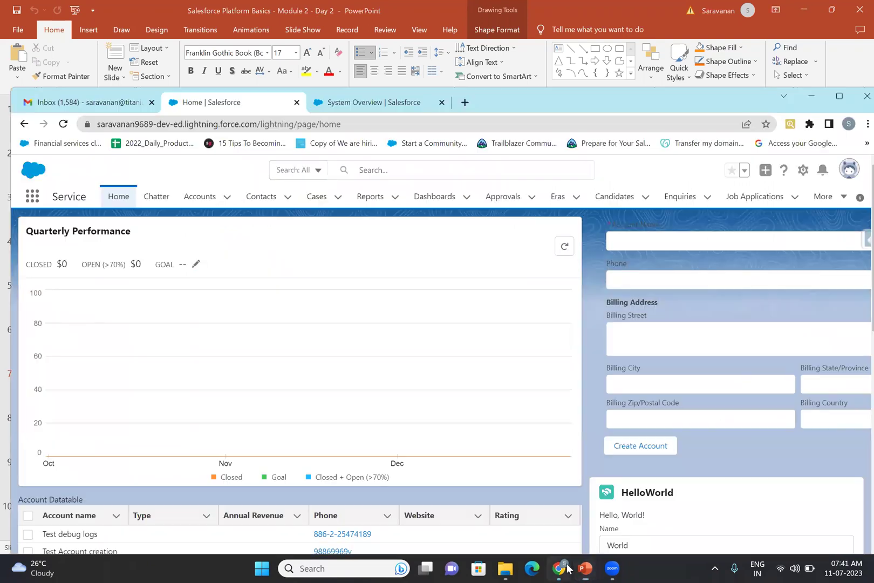
left_click(346, 107)
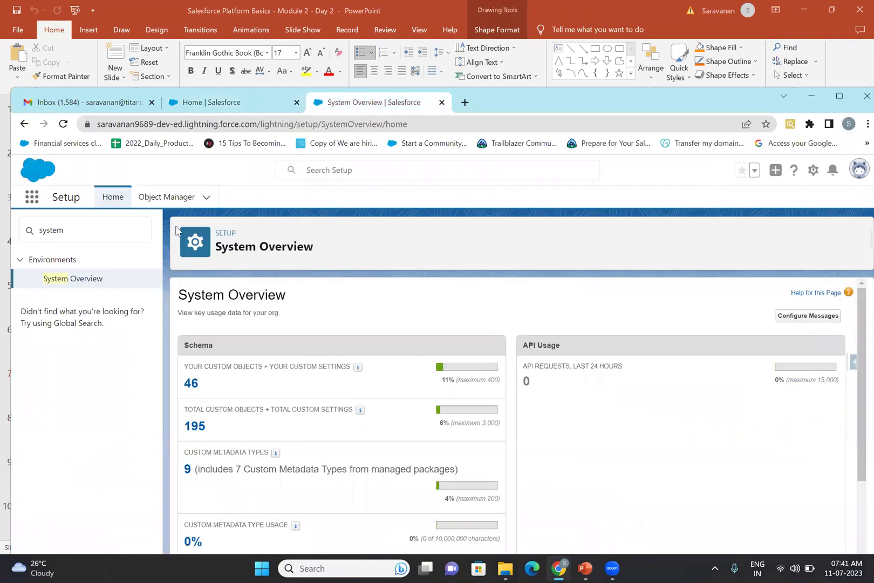
left_click(144, 198)
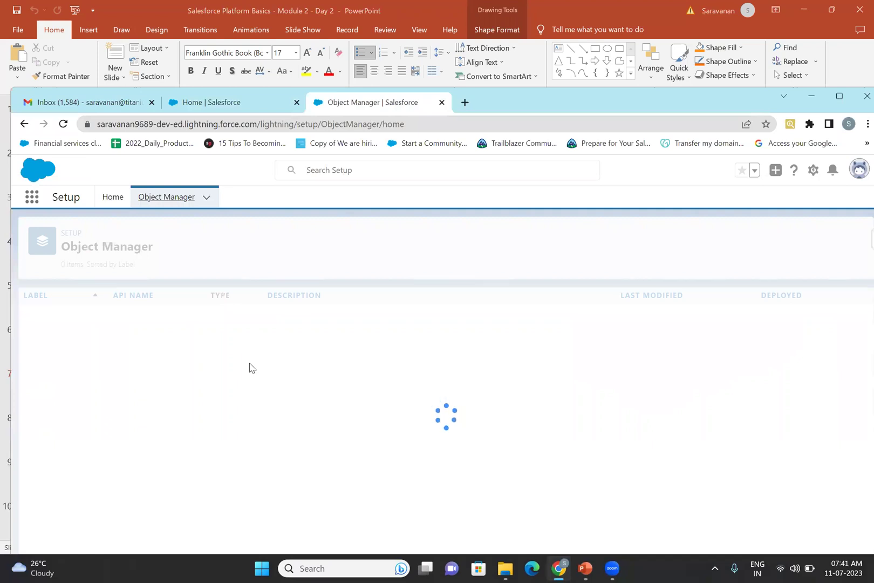
scroll(220, 410, "down", 1)
scroll(220, 410, "down", 20)
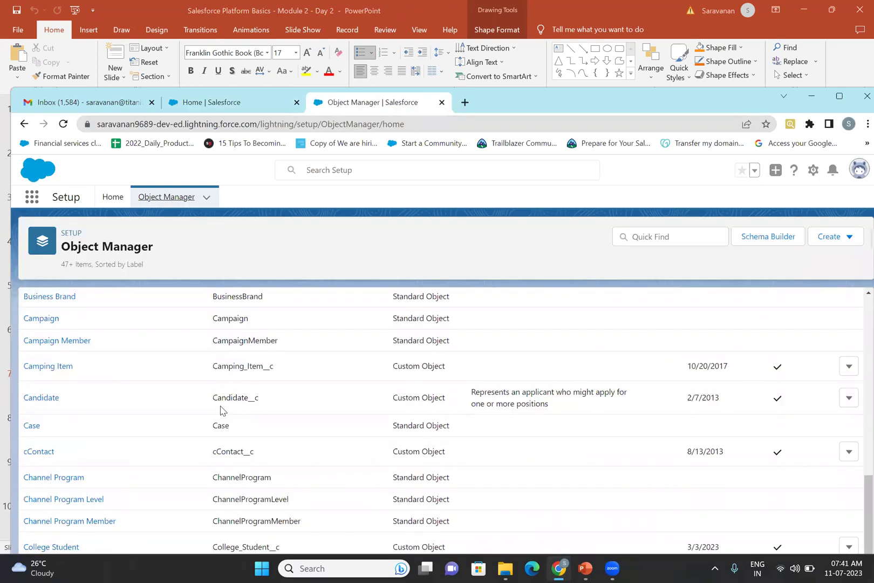
Step: Display the options for creating a custom object and browse the Object Manager list down to the Maps objects and back
left_click(818, 240)
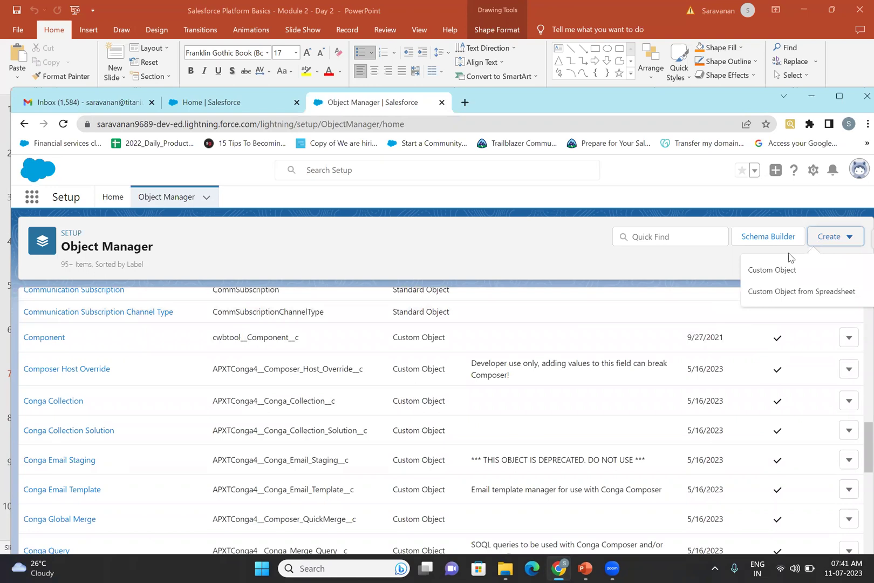
scroll(313, 395, "down", 20)
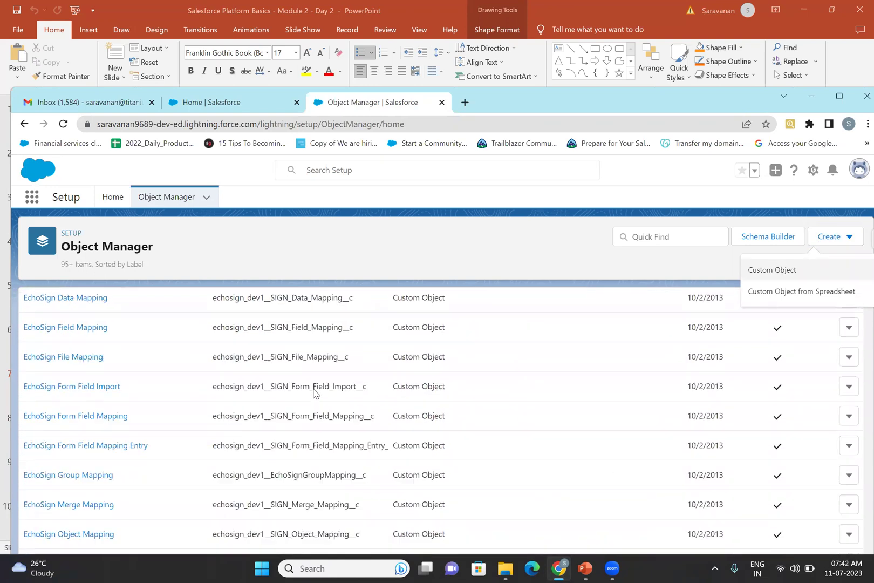
scroll(314, 393, "down", 15)
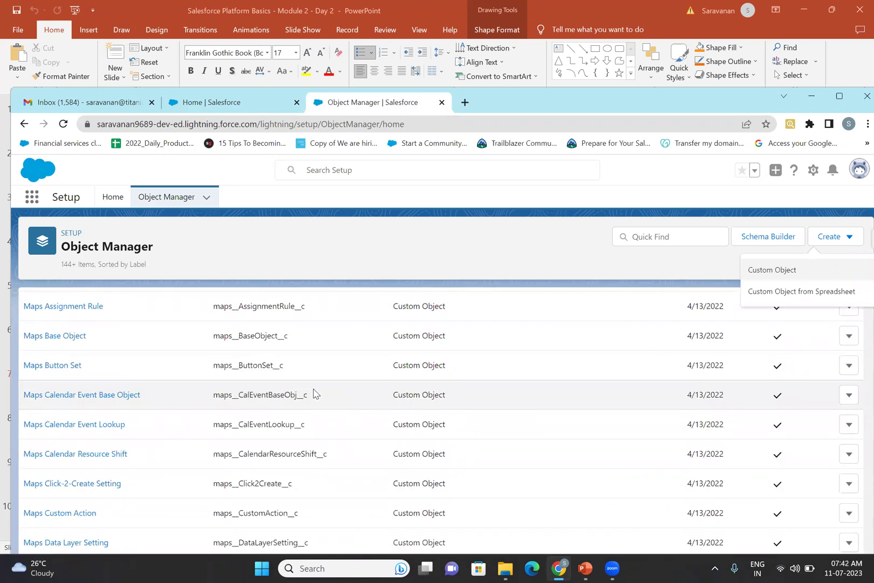
scroll(314, 394, "up", 20)
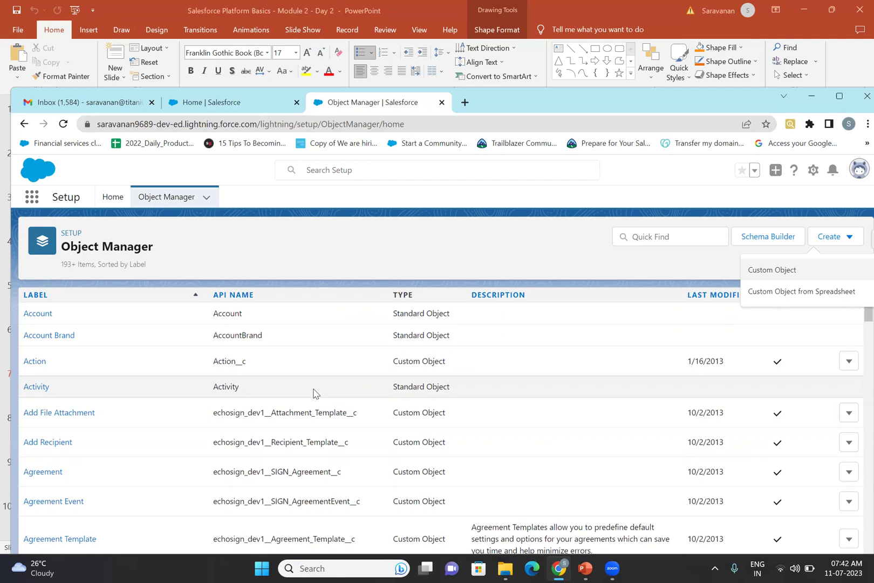
Step: Compare the API names and types of the standard and custom objects at the start of the list
scroll(313, 392, "down", 3)
scroll(313, 389, "up", 2)
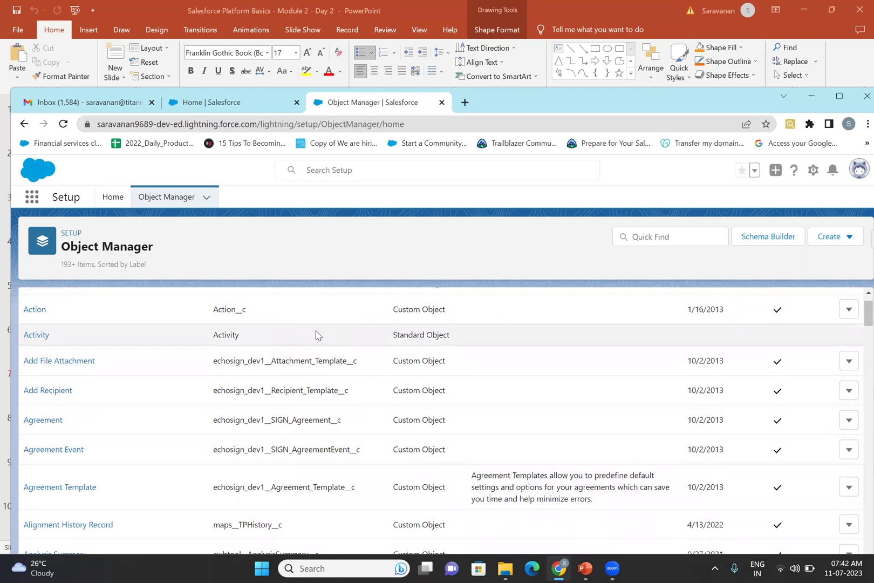
scroll(316, 335, "down", 1)
scroll(217, 354, "up", 2)
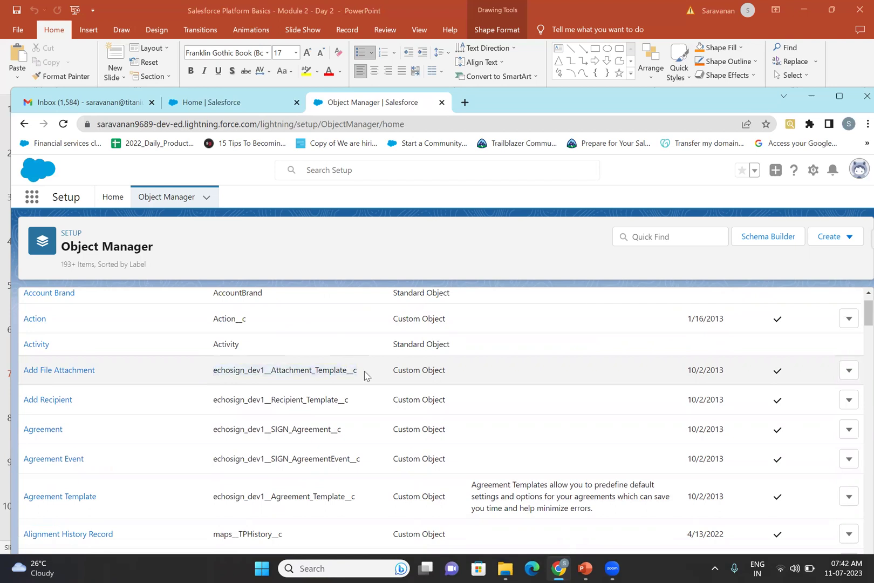
scroll(365, 375, "up", 2)
scroll(439, 407, "down", 3)
scroll(439, 407, "up", 3)
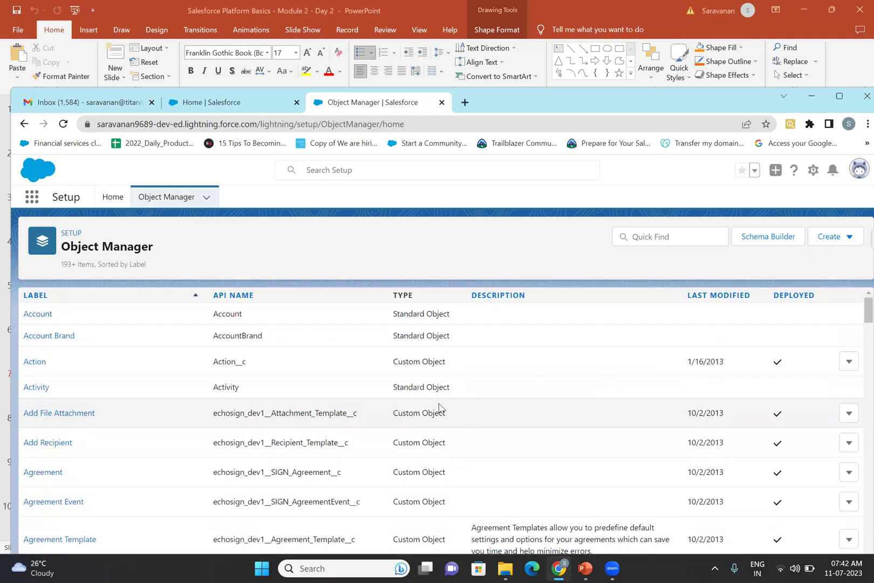
Step: Zoom in on the object list and highlight the __c suffix in the Action object's API name
scroll(357, 380, "up", 3)
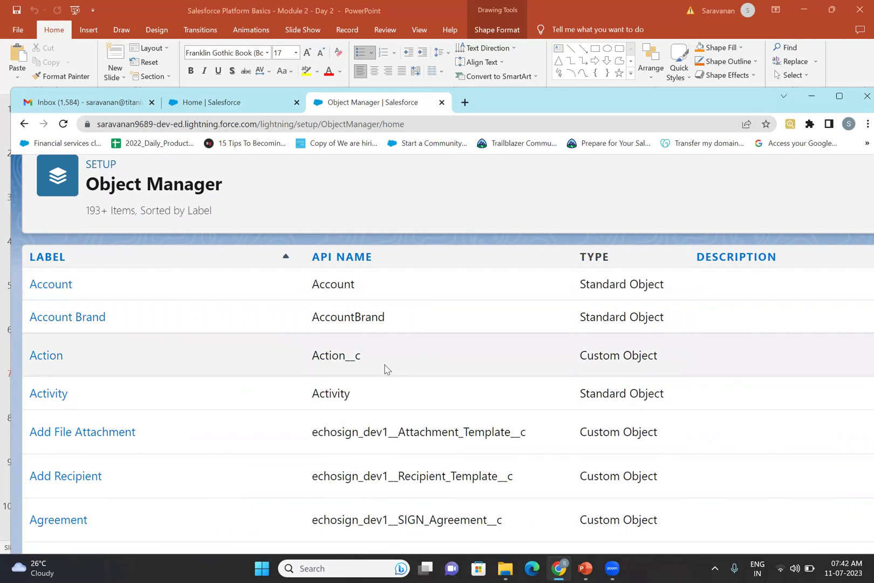
scroll(346, 313, "down", 1)
left_click_drag(345, 306, 367, 310)
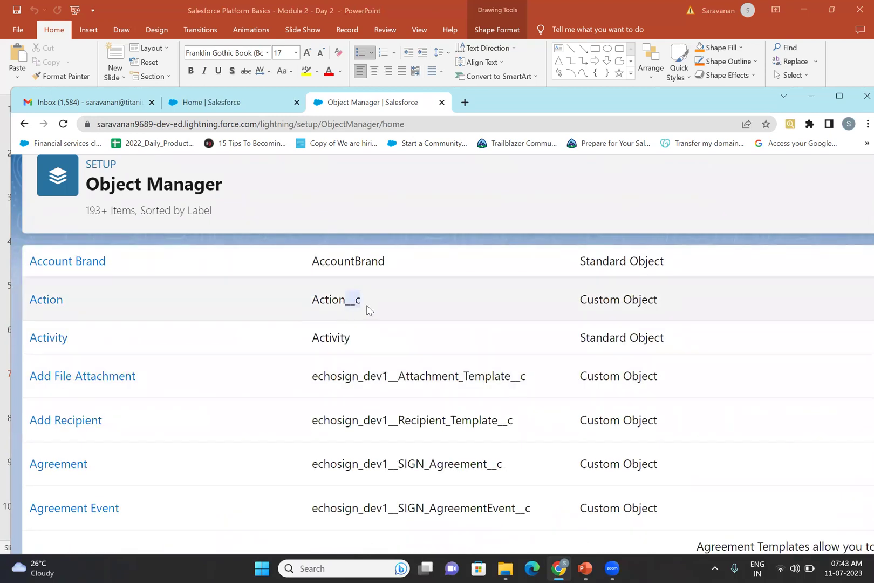
left_click(367, 310)
scroll(366, 309, "down", 4)
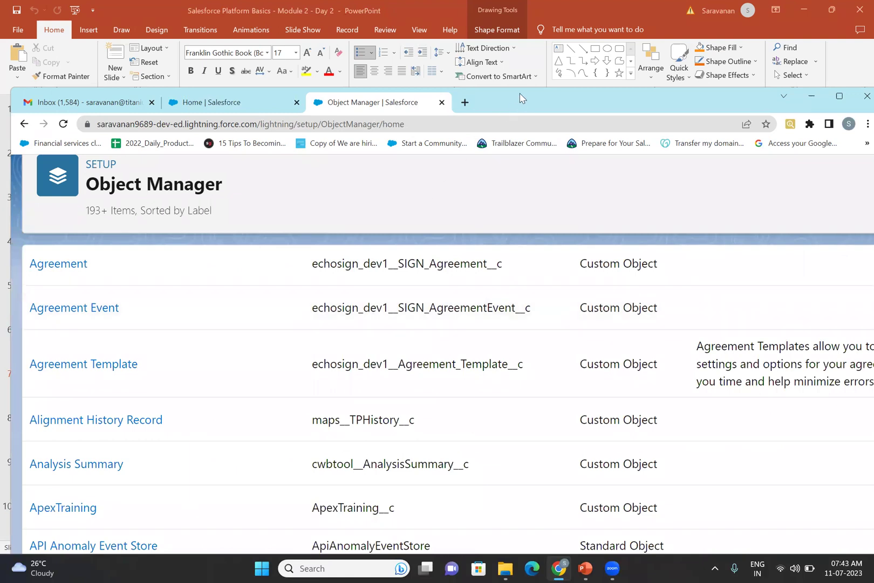
Step: Enlarge the visible area of the browser window and review the first objects in the list again, starting from Account
left_click_drag(521, 98, 523, 59)
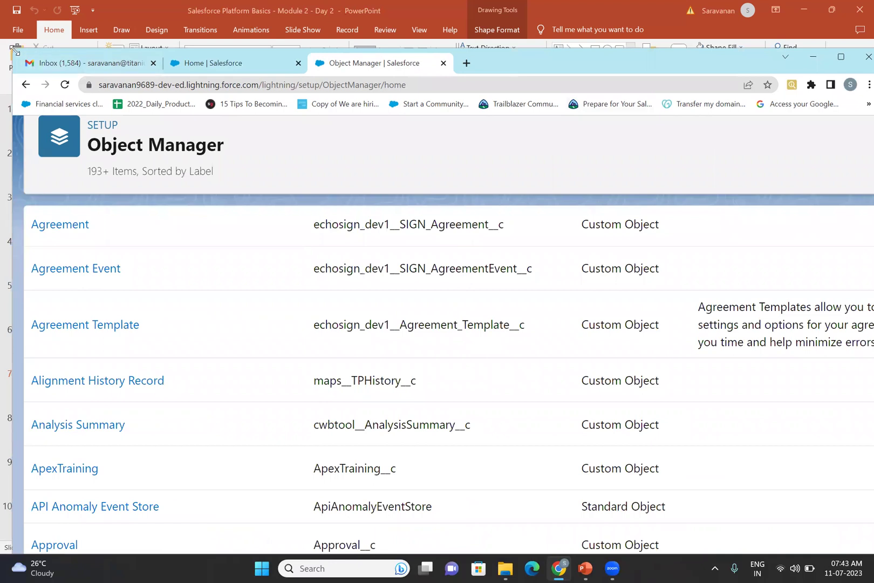
left_click_drag(15, 50, 9, 50)
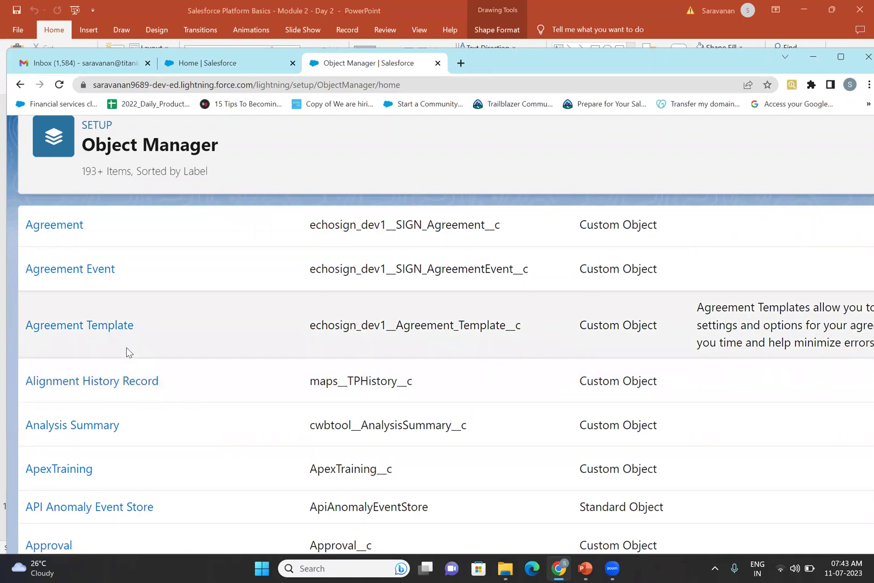
scroll(127, 352, "up", 3)
scroll(127, 352, "up", 2)
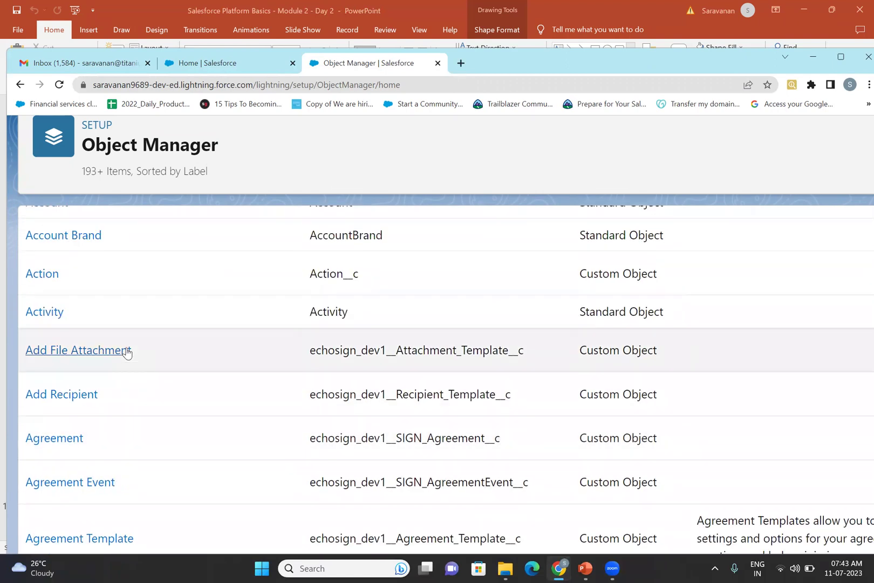
scroll(127, 352, "up", 1)
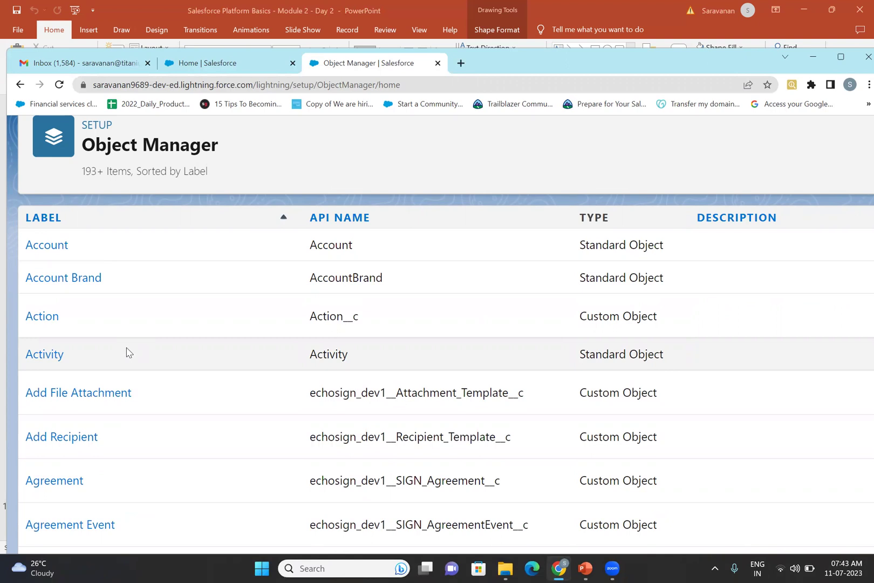
scroll(128, 352, "down", 1)
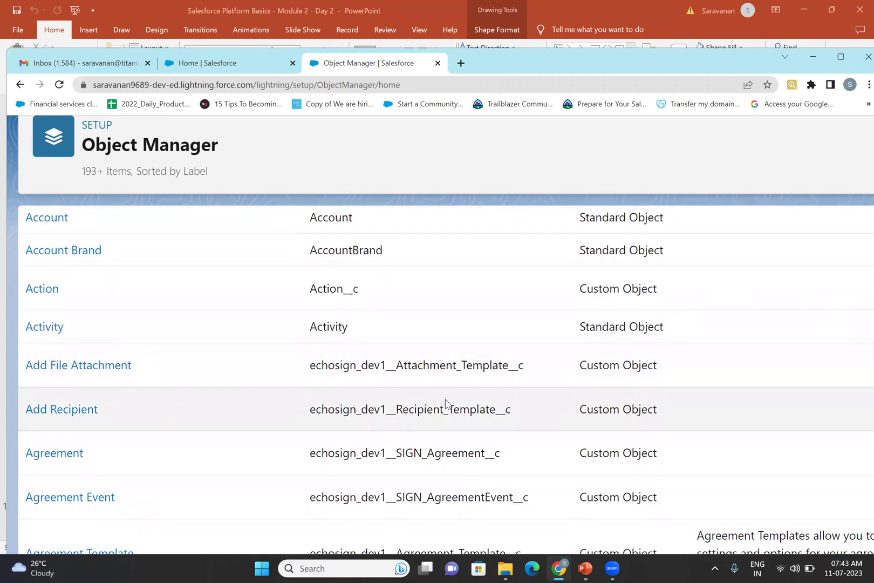
Step: Open the Add File Attachment object's Fields & Relationships and view the data types offered for a new custom field, leaving without creating one
left_click(100, 364)
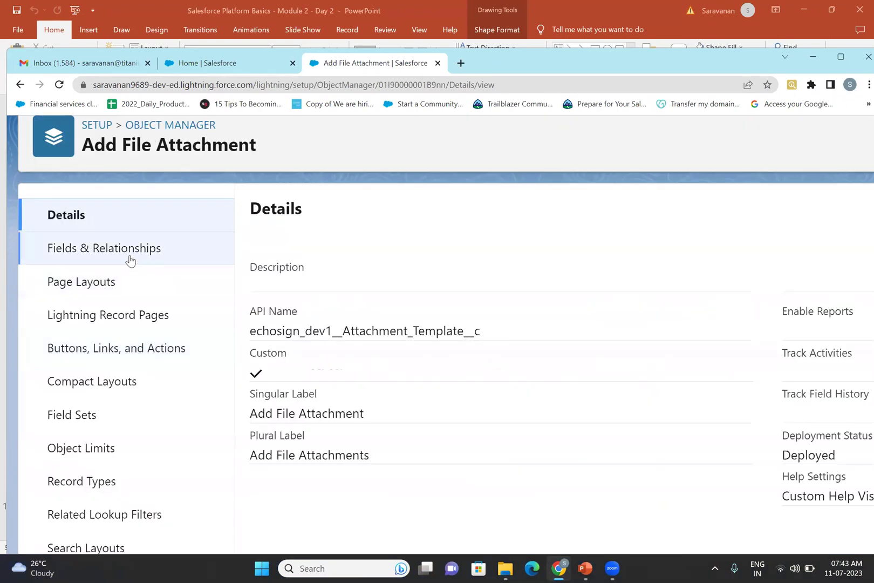
left_click(126, 255)
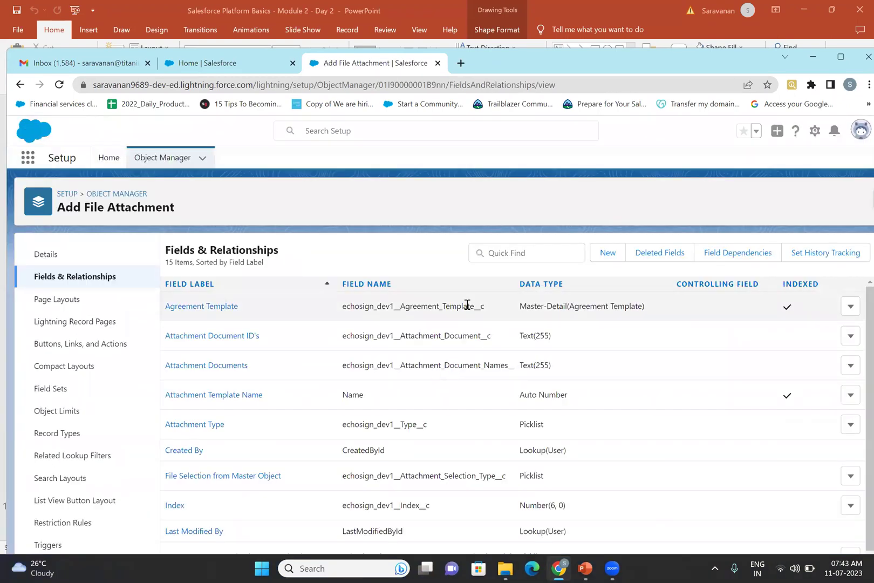
left_click(605, 256)
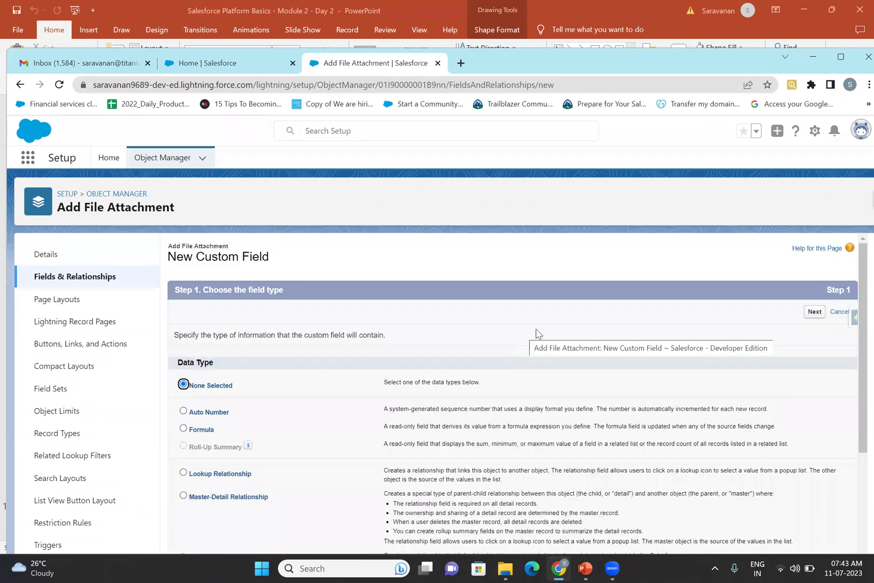
left_click(840, 312)
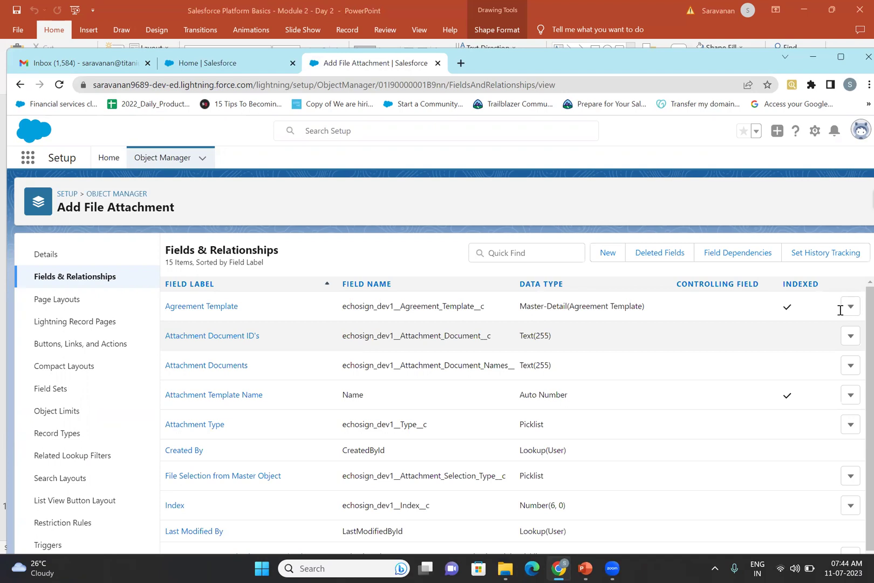
Step: Leave the Add File Attachment object's fields and return to the full object list in Object Manager
left_click(515, 257)
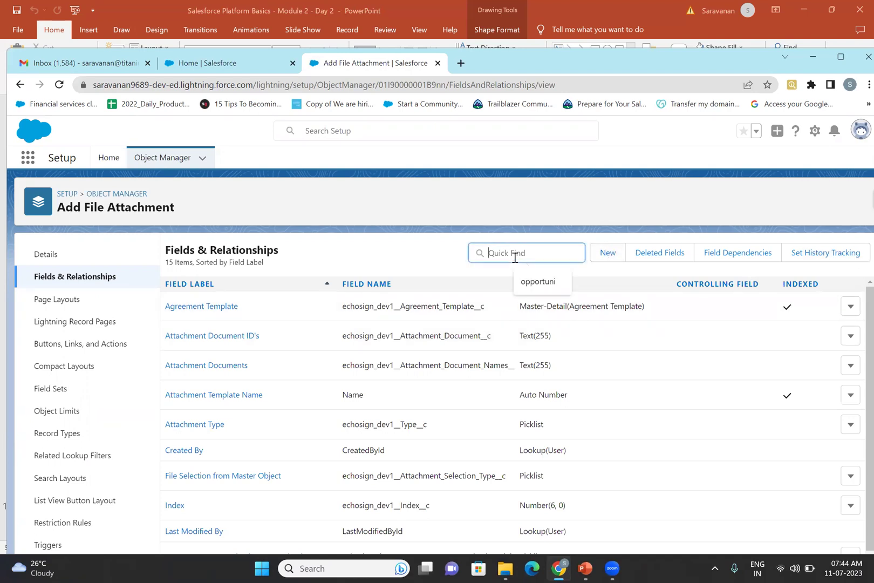
left_click(360, 241)
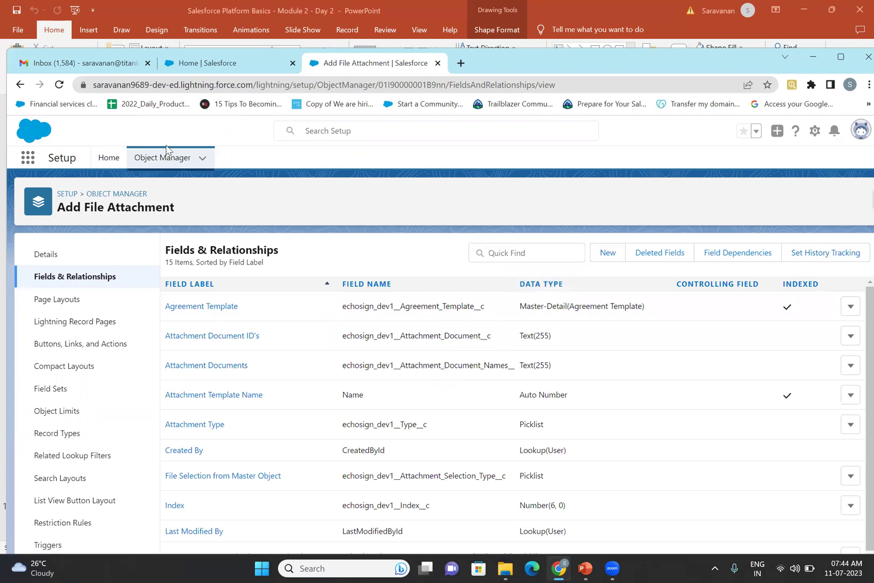
left_click(21, 86)
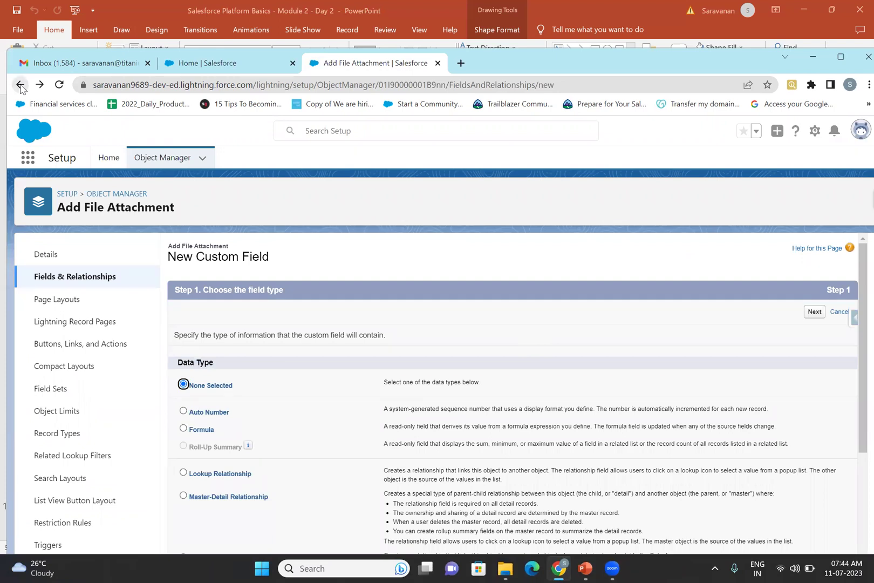
left_click(146, 160)
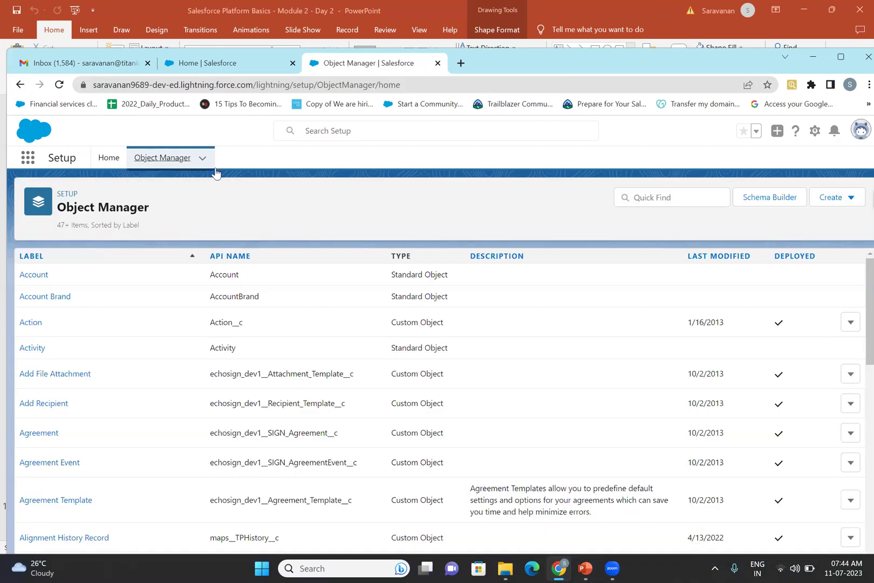
Step: Highlight the Type values of the Account and Action objects to compare a standard object with a custom one
mouse_move(591, 568)
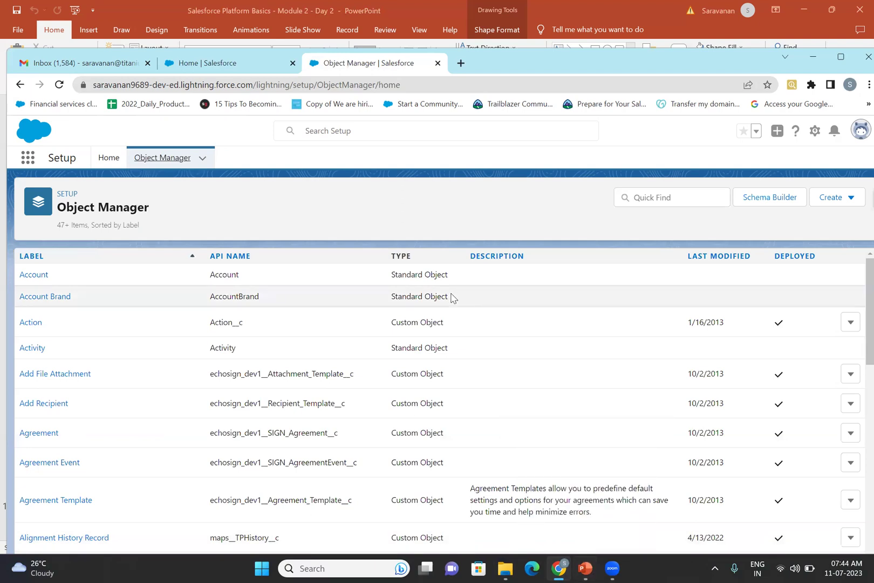
left_click_drag(394, 274, 444, 286)
left_click_drag(387, 330, 460, 332)
left_click(460, 331)
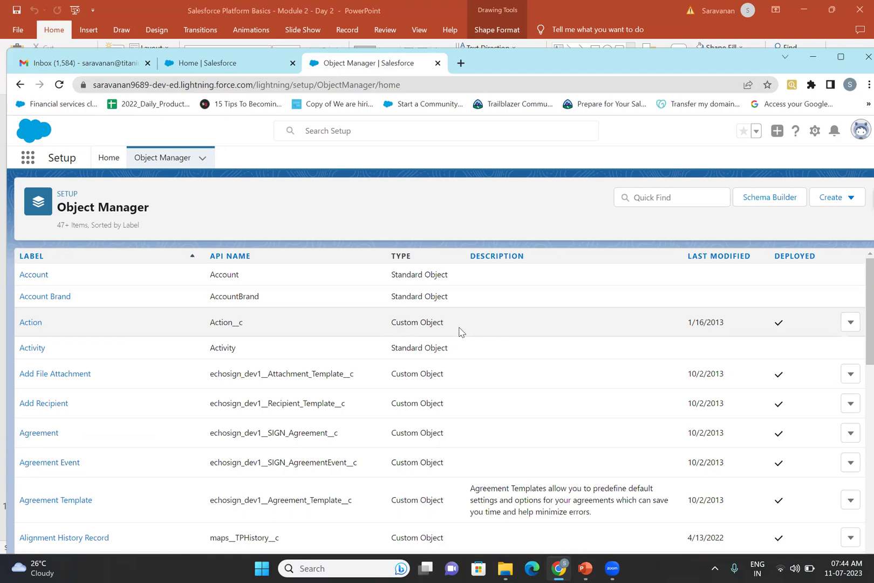
left_click_drag(391, 274, 437, 270)
left_click(437, 270)
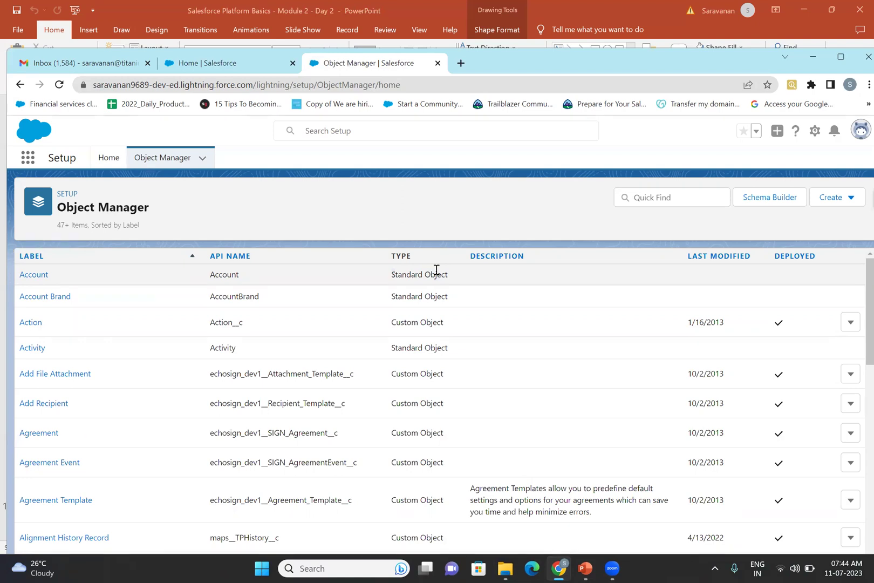
Step: Highlight the Type values of Business Brand and Book1 further down the list, and return to the Salesforce Building Blocks slide in PowerPoint
scroll(413, 367, "down", 10)
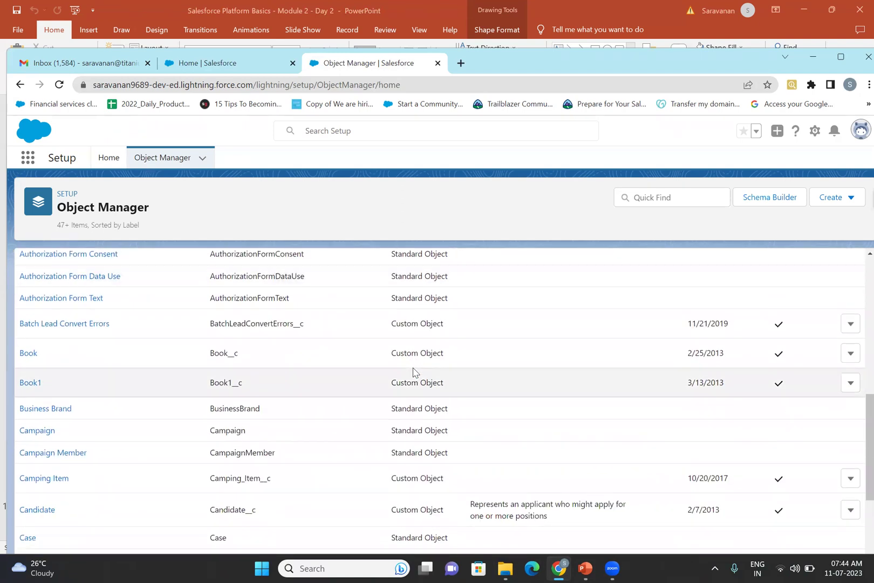
scroll(413, 373, "down", 1)
left_click_drag(391, 347, 451, 350)
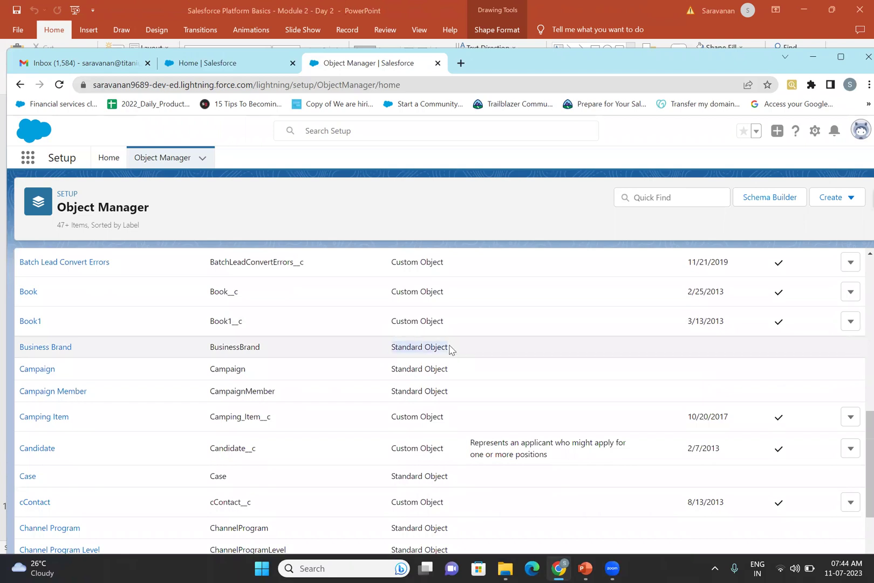
left_click(401, 352)
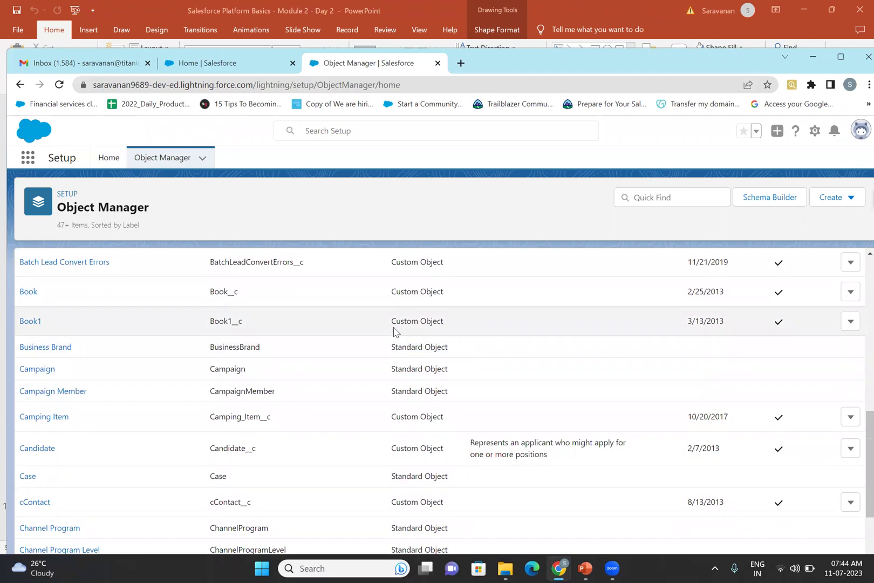
left_click_drag(394, 324, 440, 324)
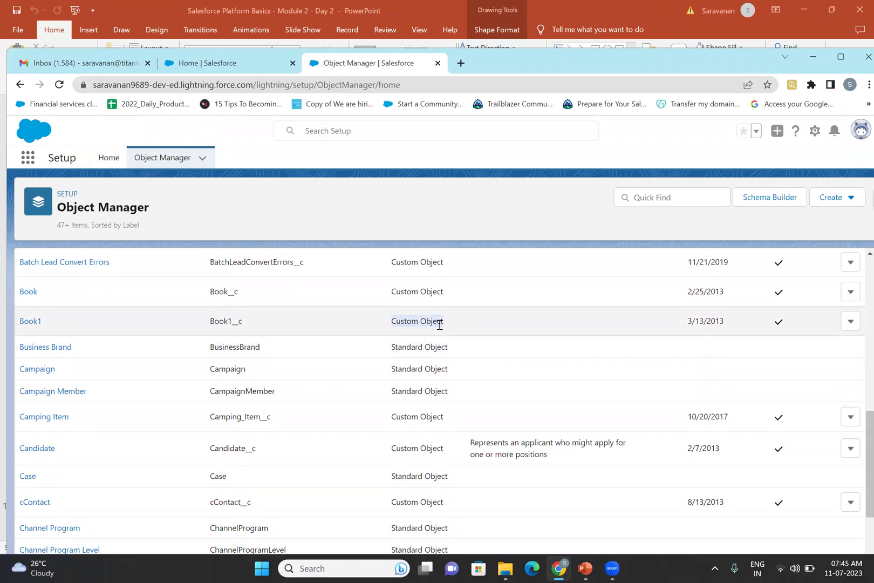
left_click(440, 324)
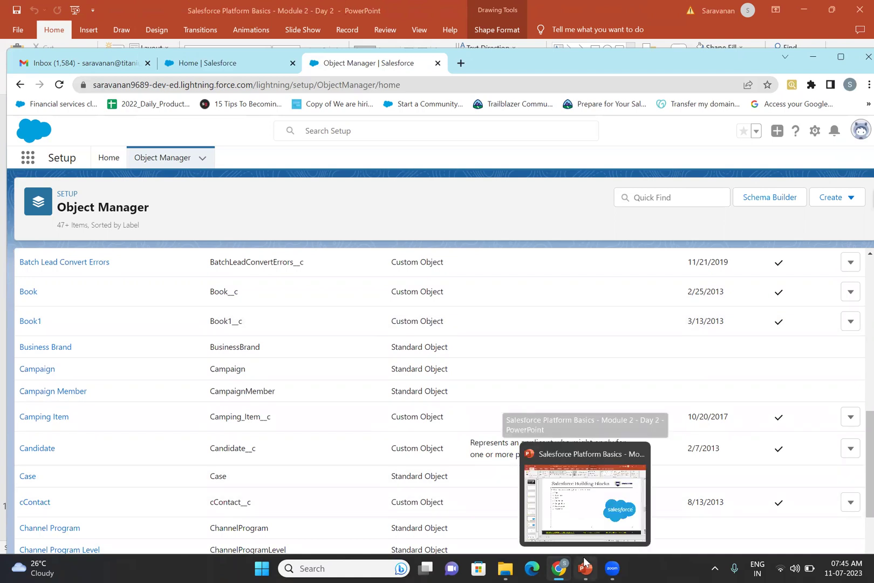
left_click(584, 566)
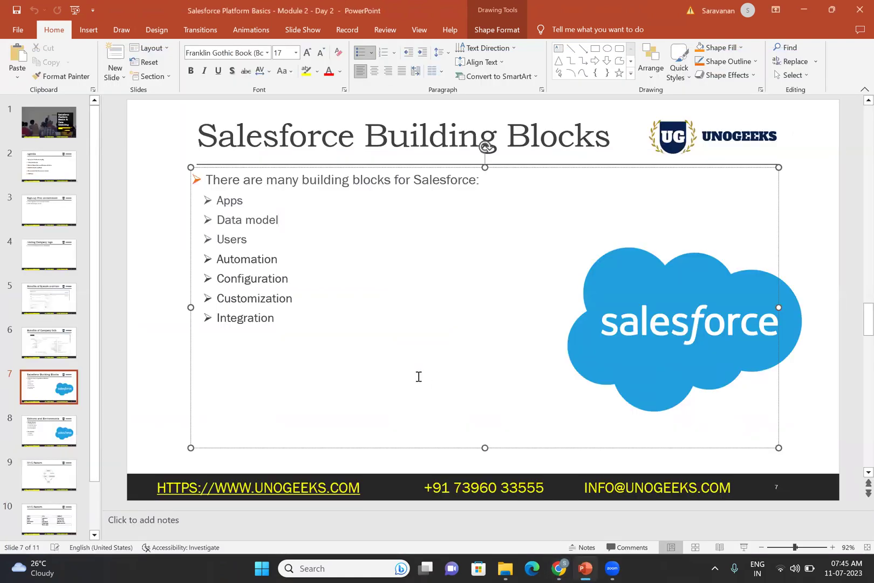
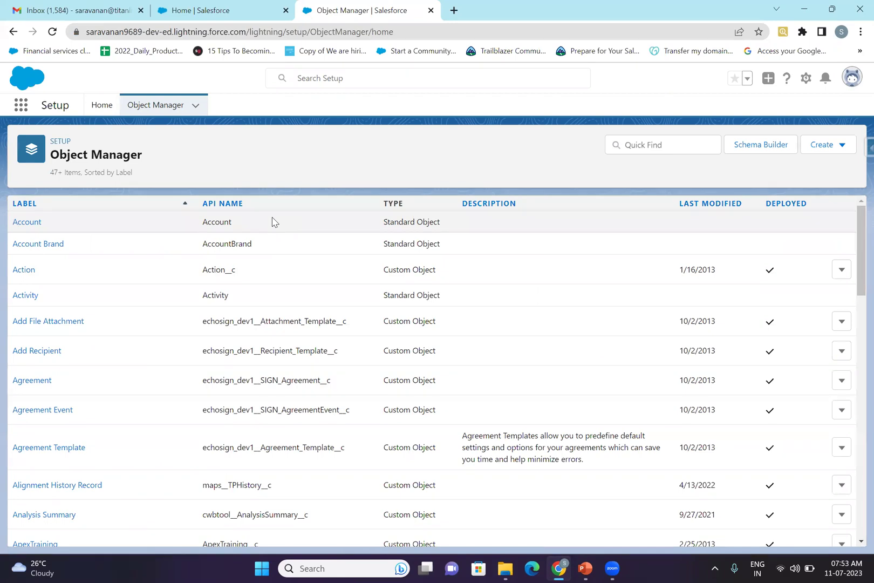
Step: View the MVC Pattern slide in PowerPoint, and open the Test Account creation record from the Service app's Accounts list in Chrome
key("alt+Tab")
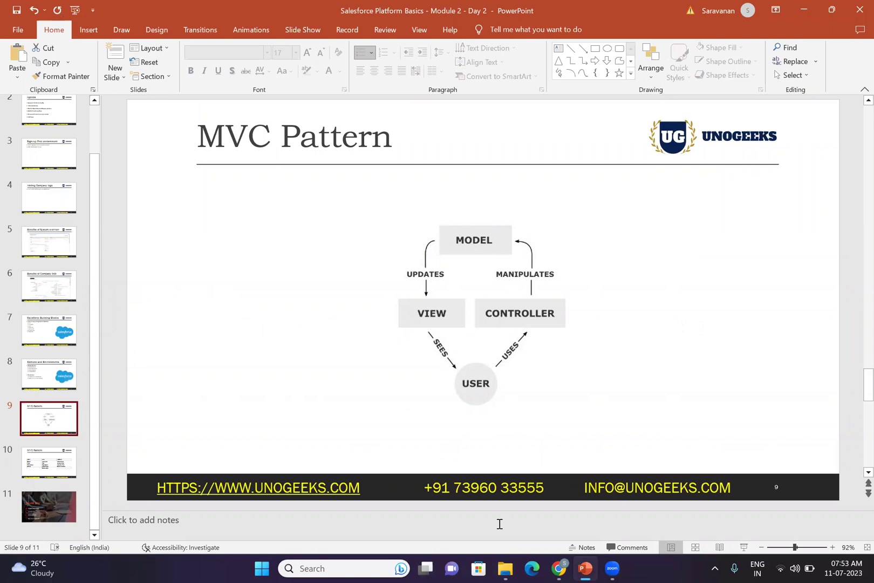
left_click(558, 566)
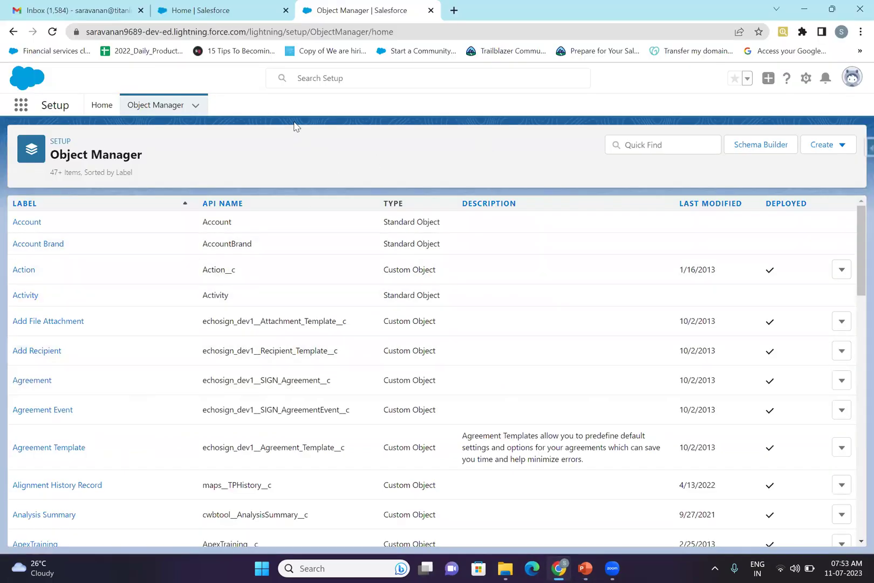
left_click(828, 12)
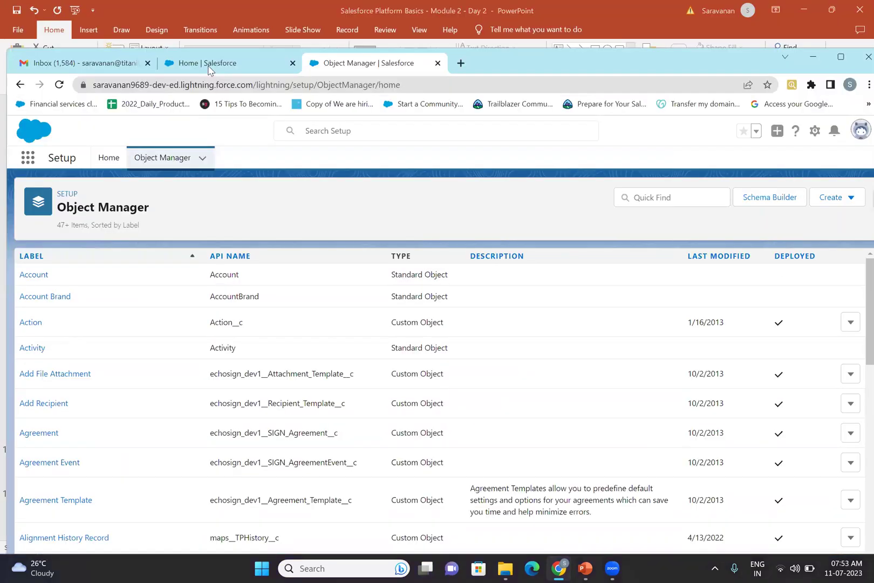
left_click(211, 64)
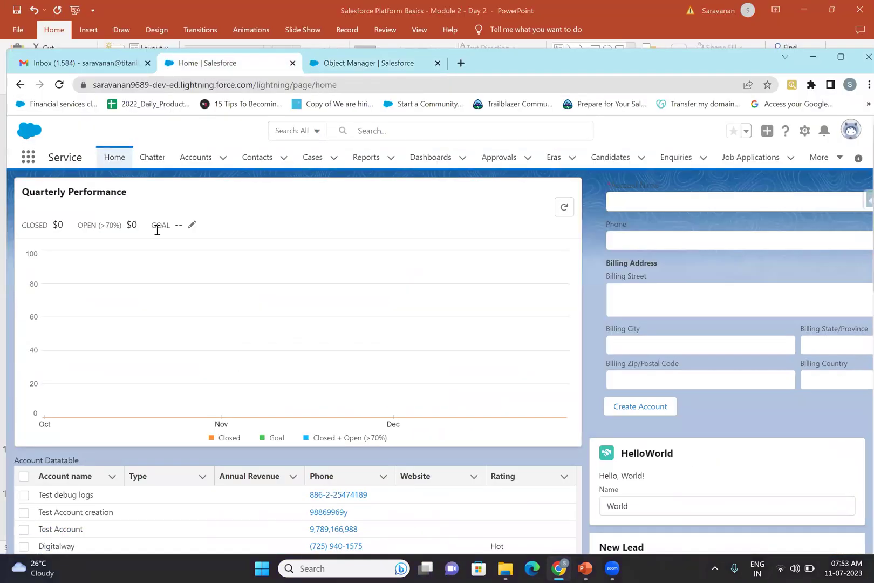
left_click(196, 159)
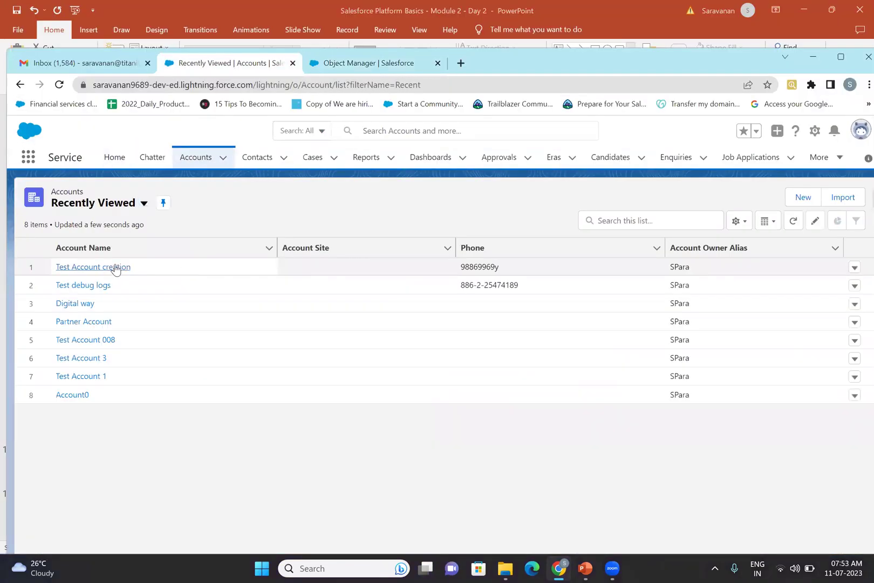
left_click(115, 267)
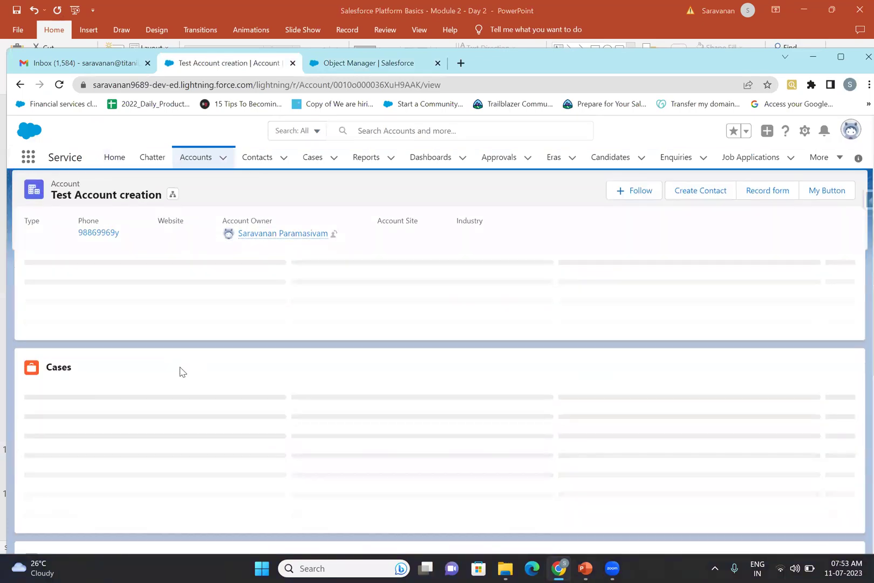
Step: Review the detail fields of the Test Account creation record and highlight its Account Name value
scroll(179, 370, "down", 3)
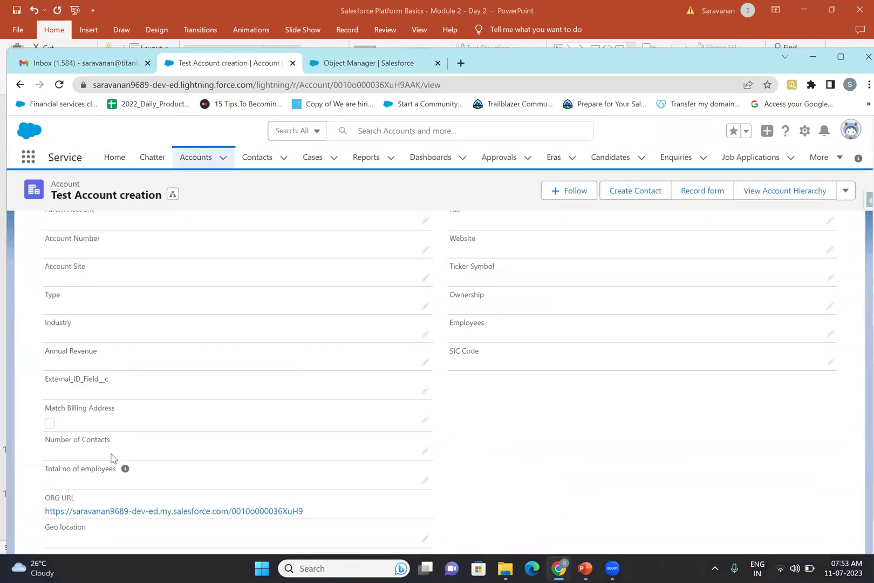
scroll(326, 455, "down", 3)
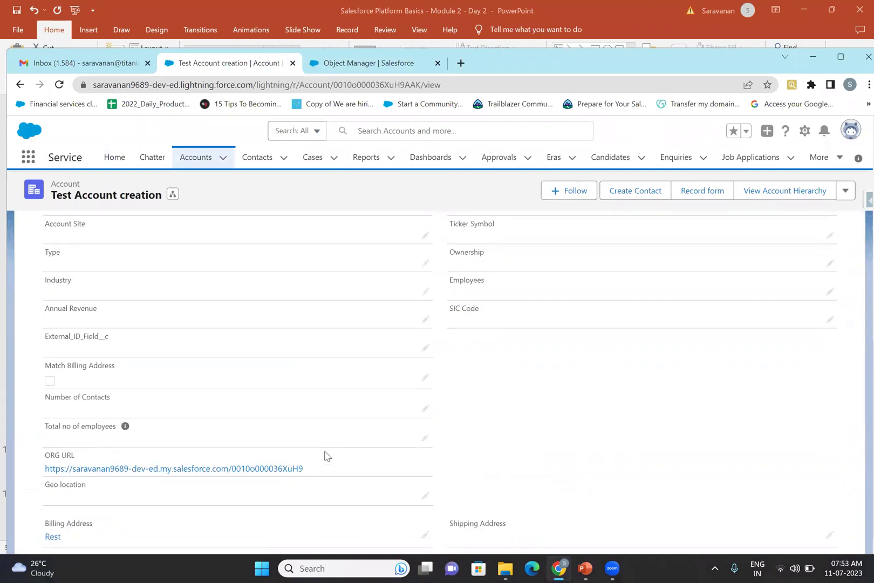
scroll(326, 456, "down", 4)
scroll(326, 456, "up", 3)
scroll(189, 392, "up", 5)
left_click_drag(47, 329, 127, 343)
left_click(128, 343)
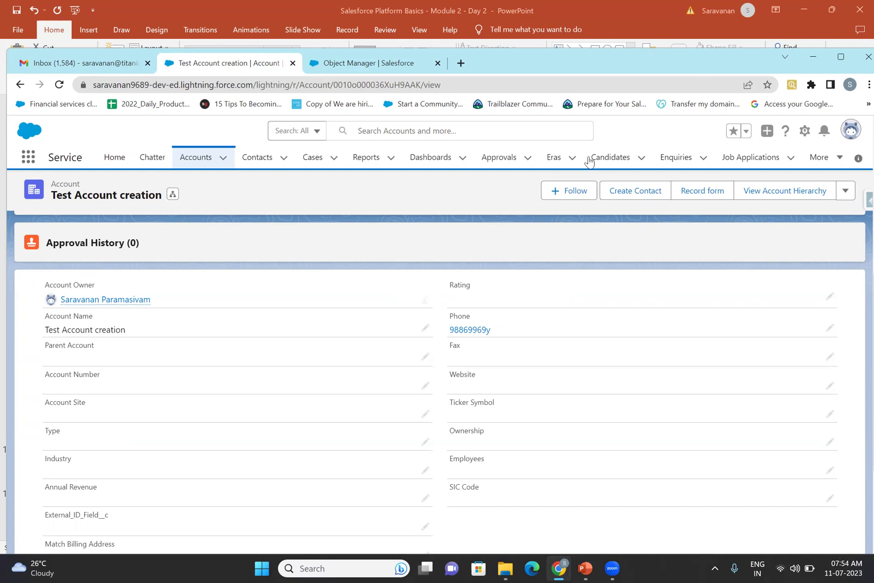
Step: Maximize the browser window and review the account record's related lists and detail fields over the full page
double_click(542, 60)
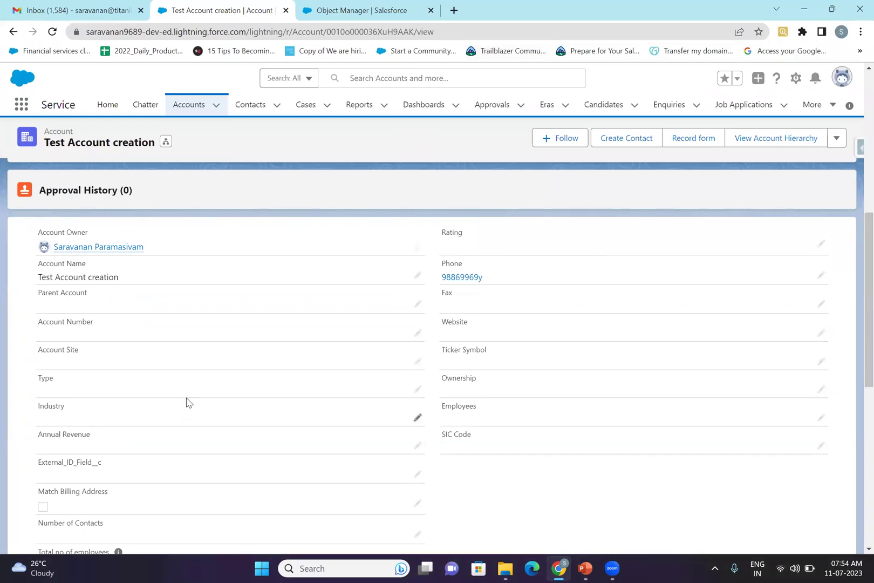
scroll(187, 402, "up", 7)
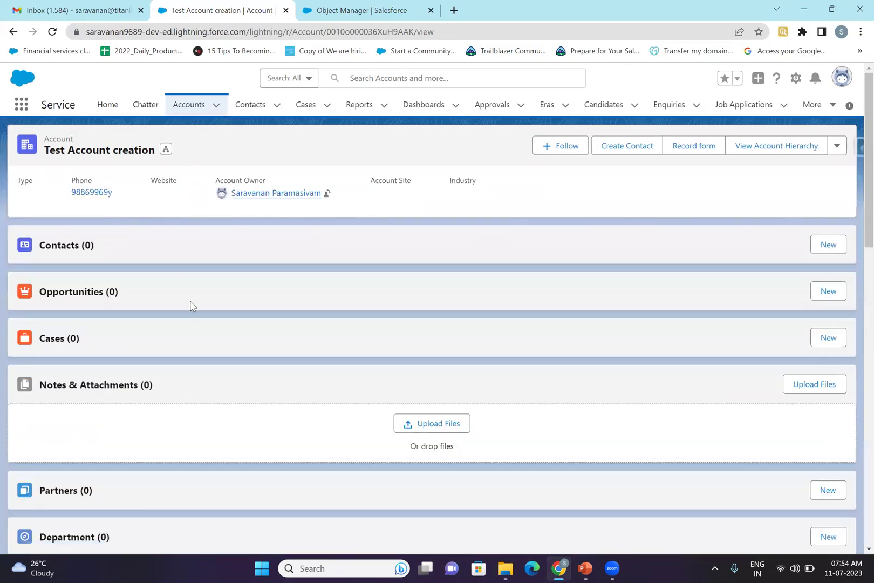
scroll(189, 306, "down", 15)
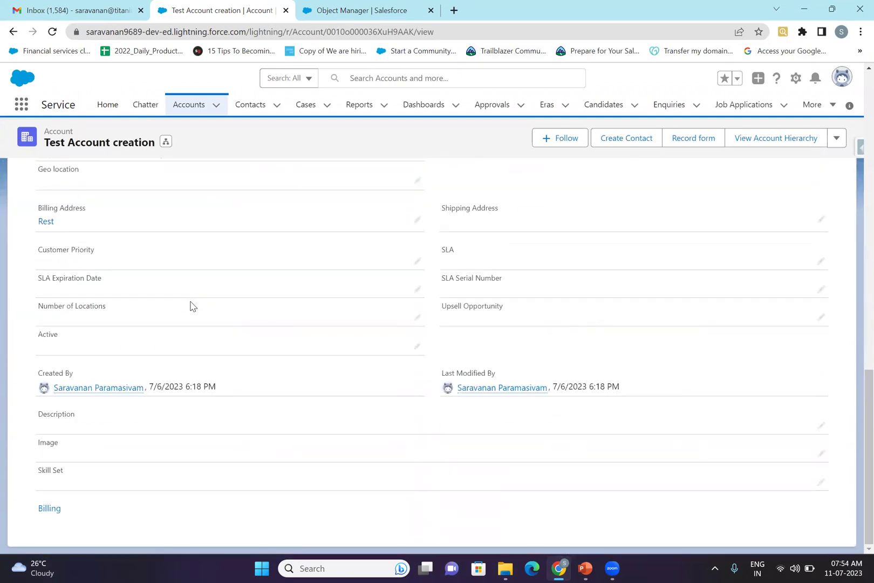
scroll(189, 306, "up", 15)
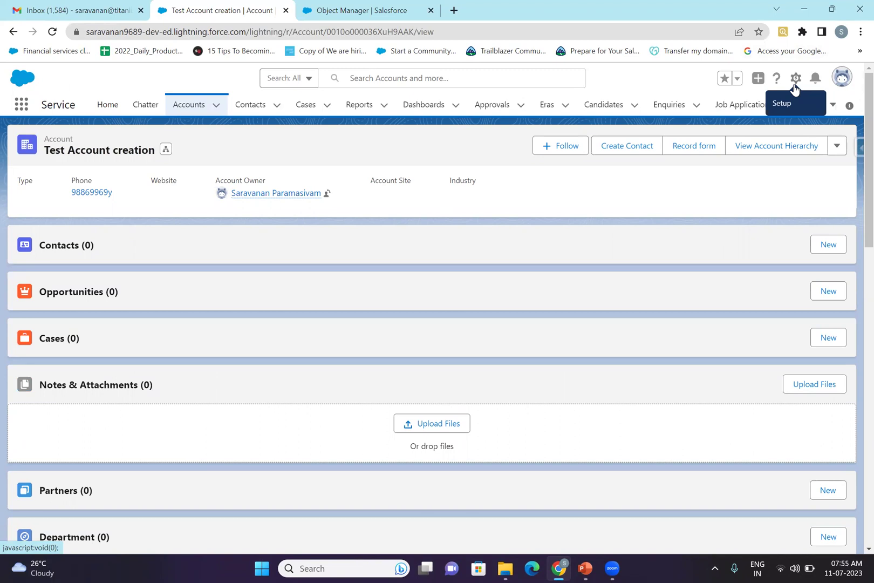
scroll(415, 438, "down", 5)
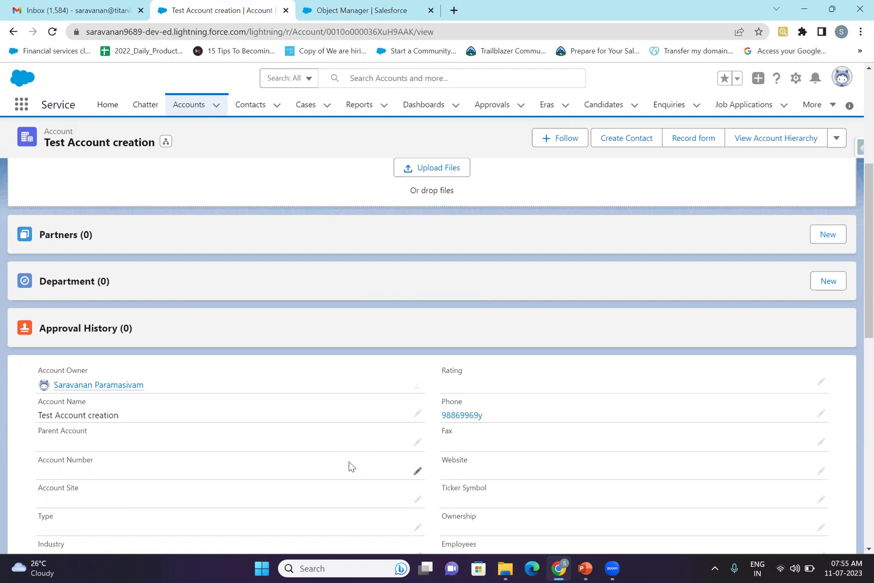
Step: Compare the MVC Pattern slide in PowerPoint with the account record's page and fields in Chrome, ending on the slide
left_click(585, 568)
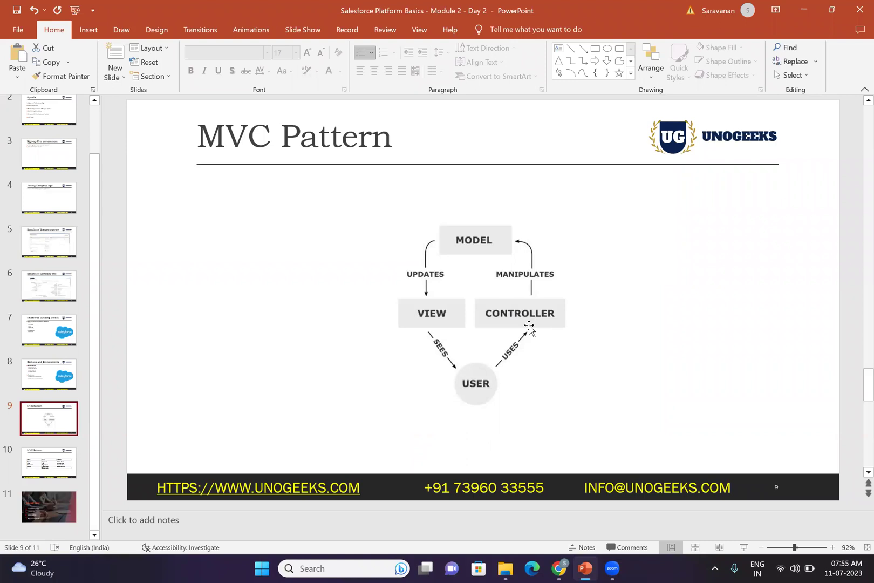
left_click(559, 568)
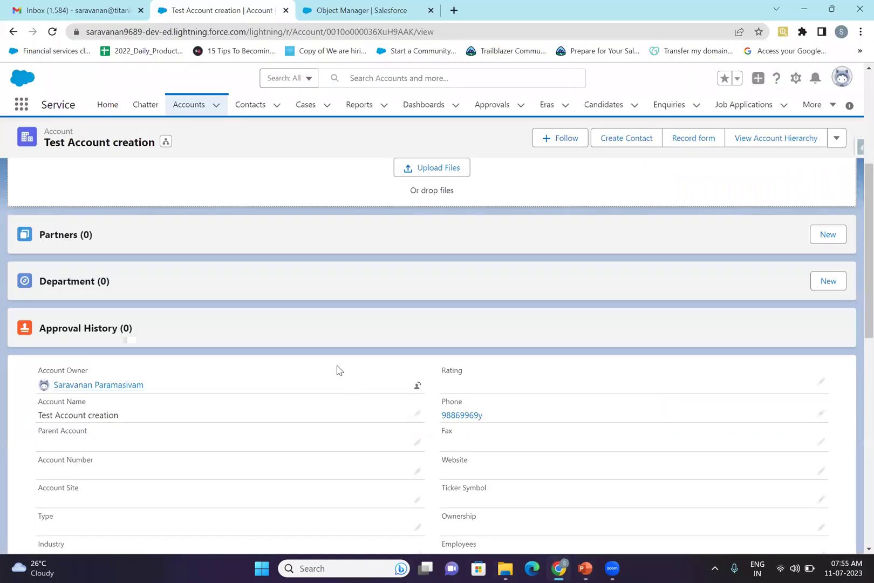
scroll(337, 370, "down", 2)
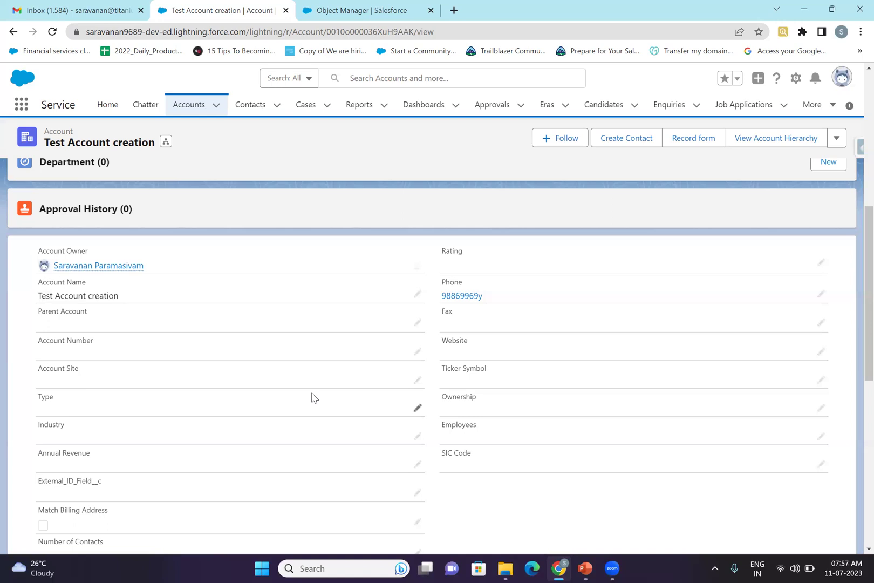
left_click(586, 568)
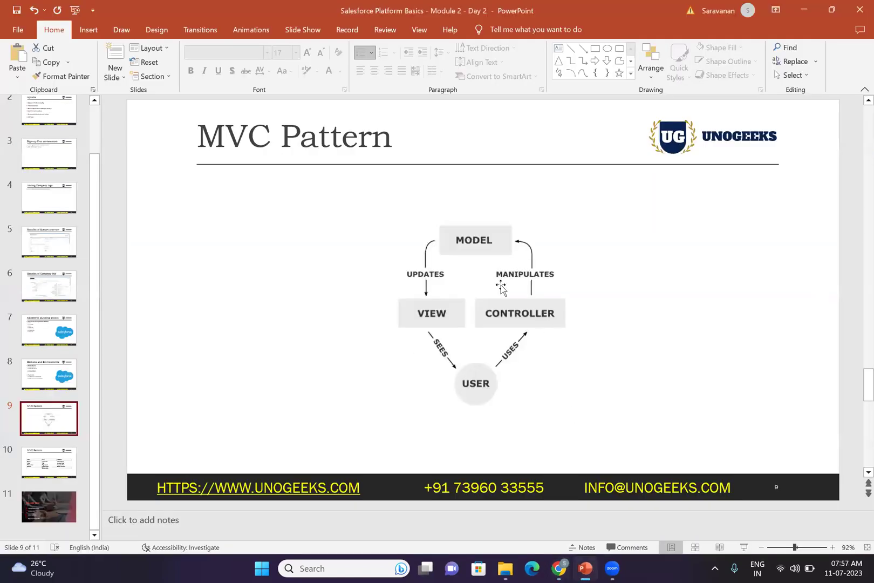